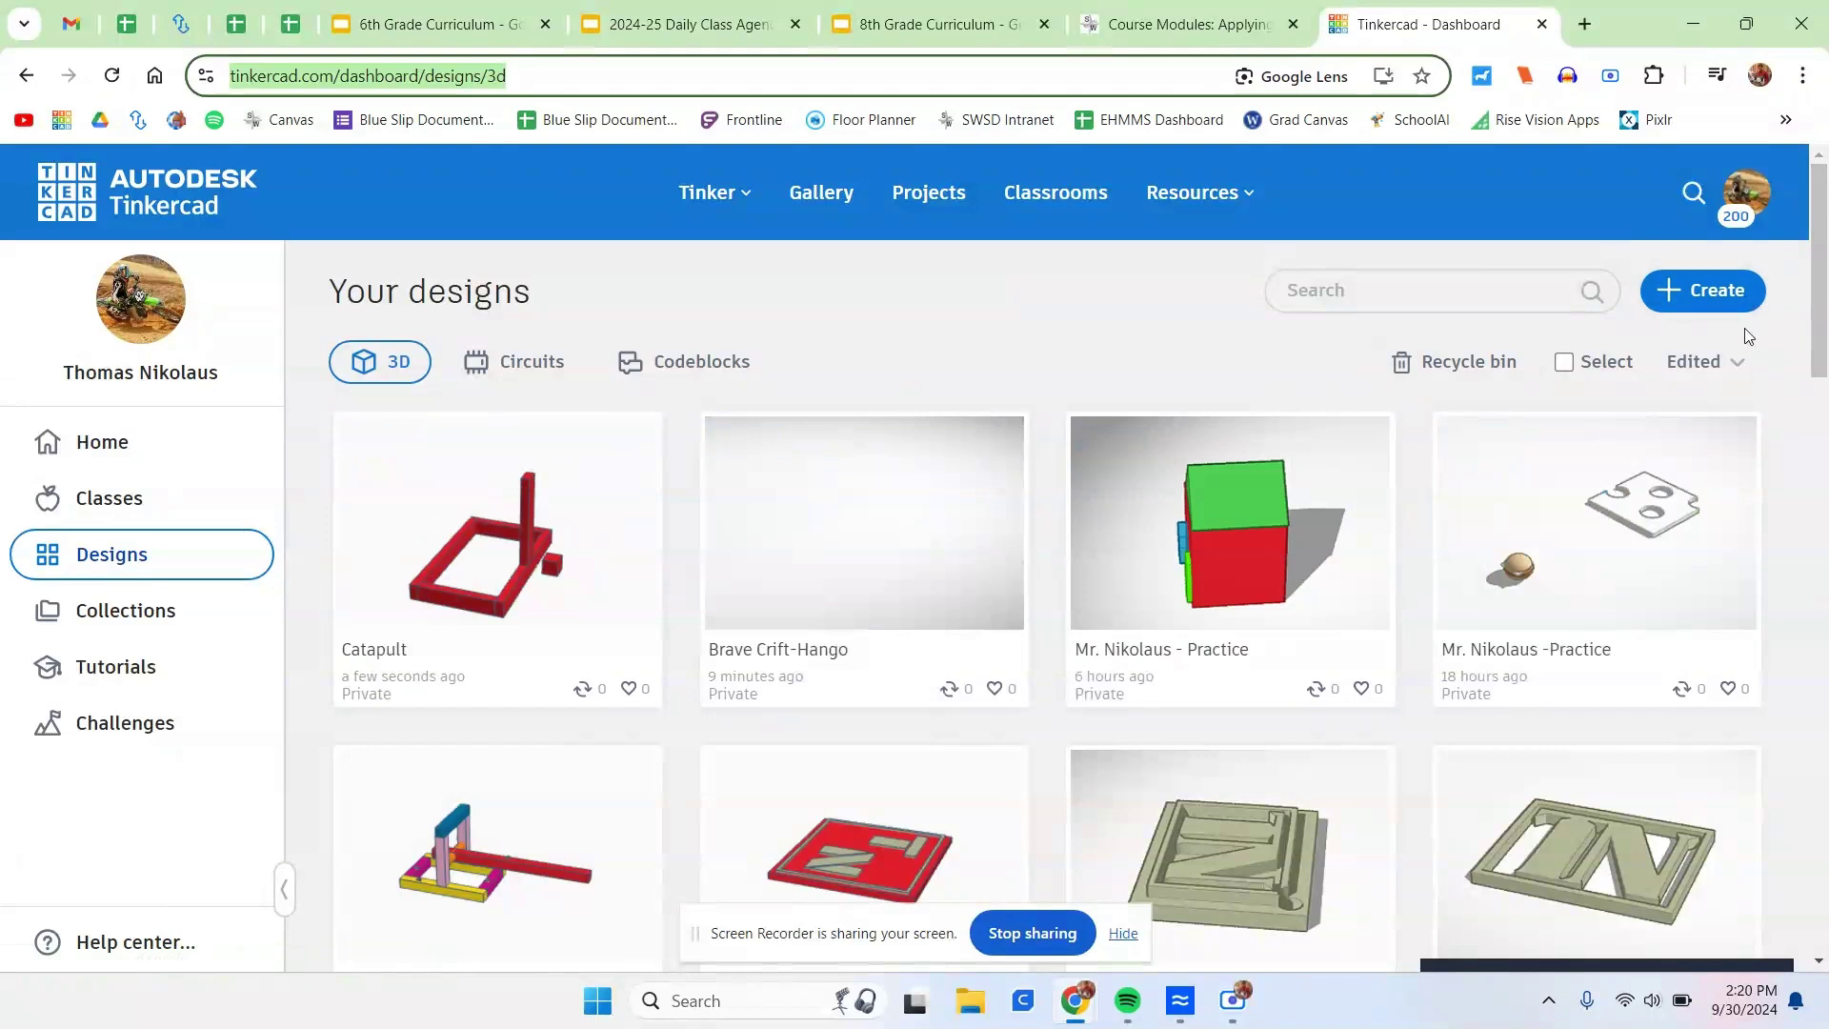
# Create a new 3D design and name it Catapult.
pyautogui.click(1712, 307)
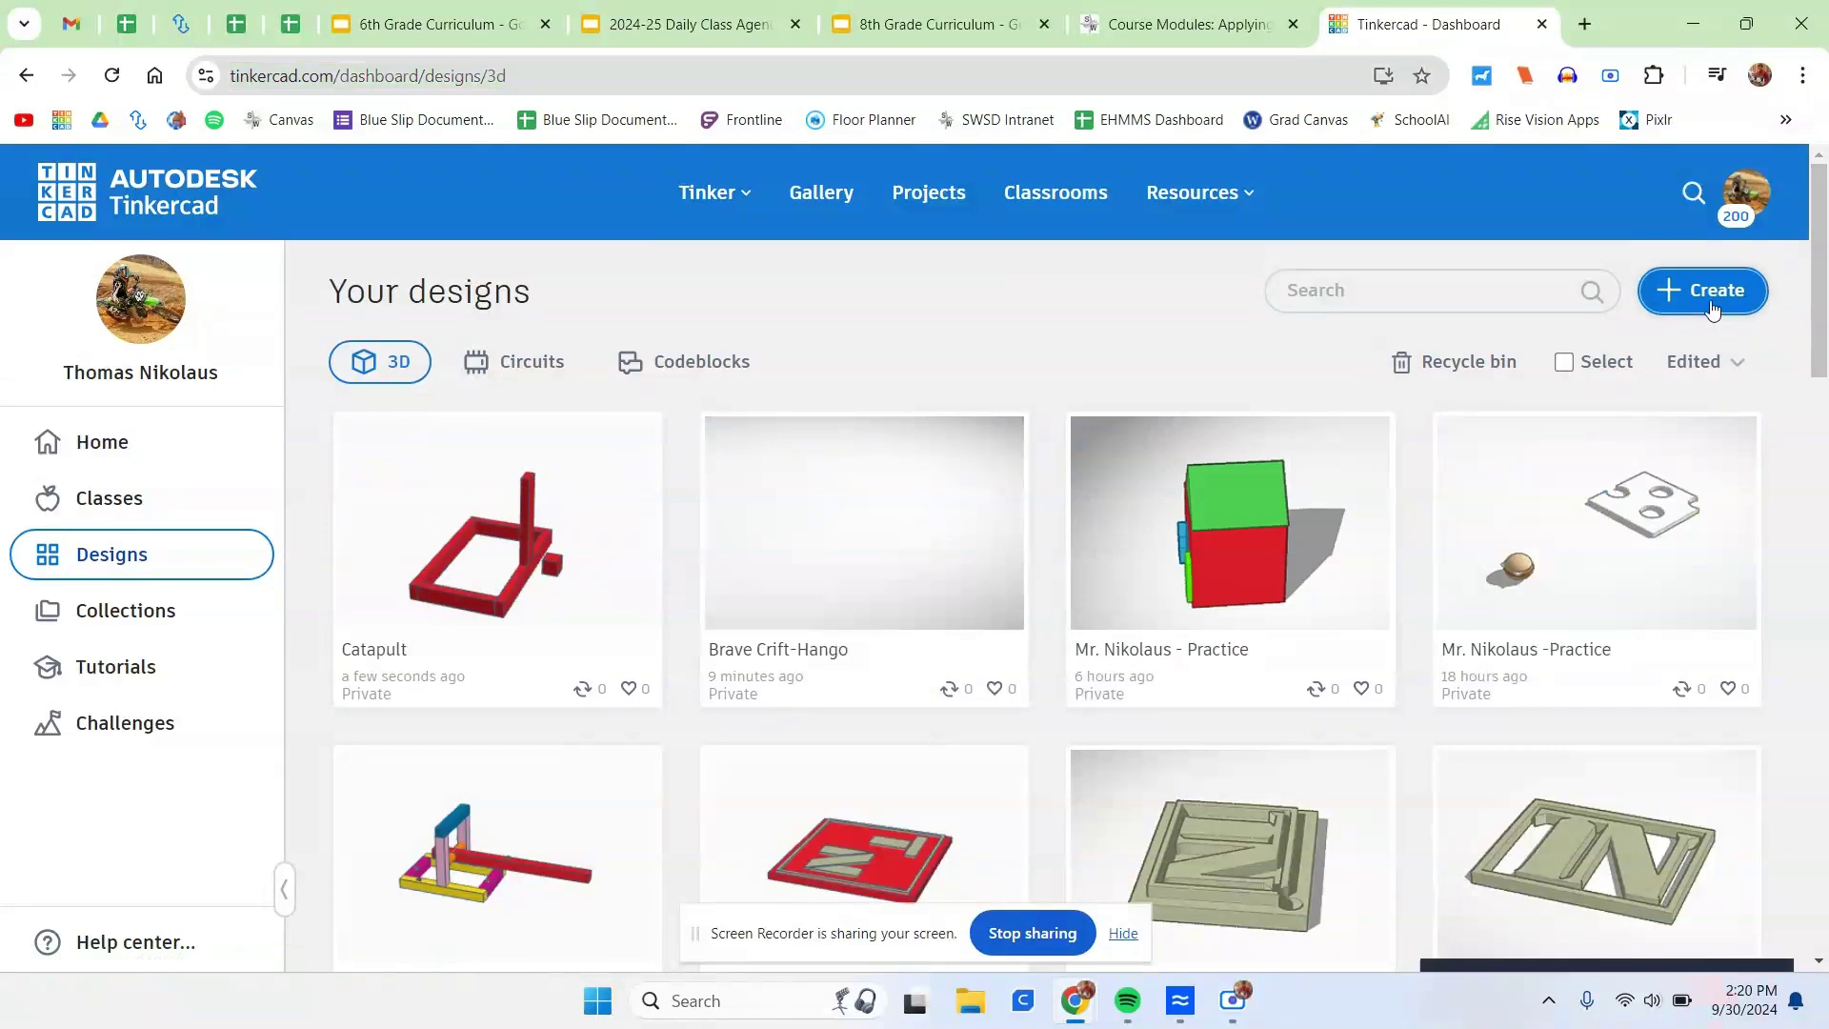
pyautogui.click(1672, 354)
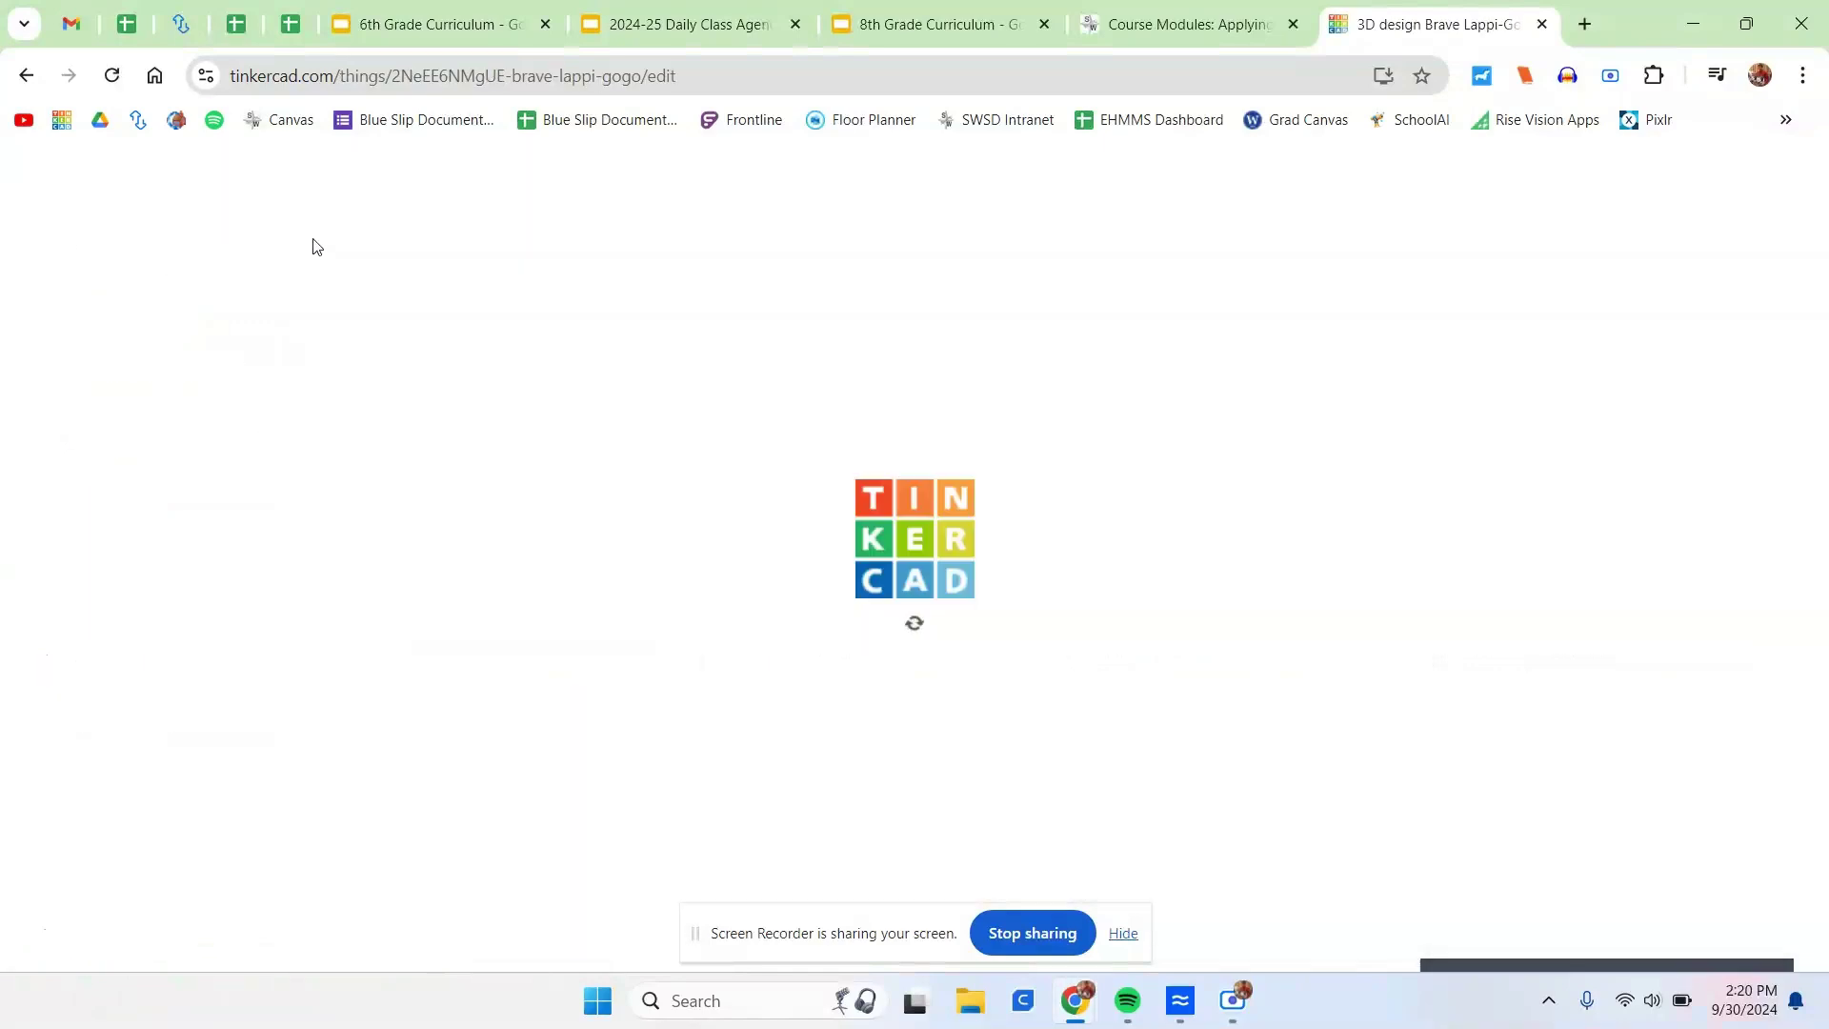
pyautogui.click(257, 172)
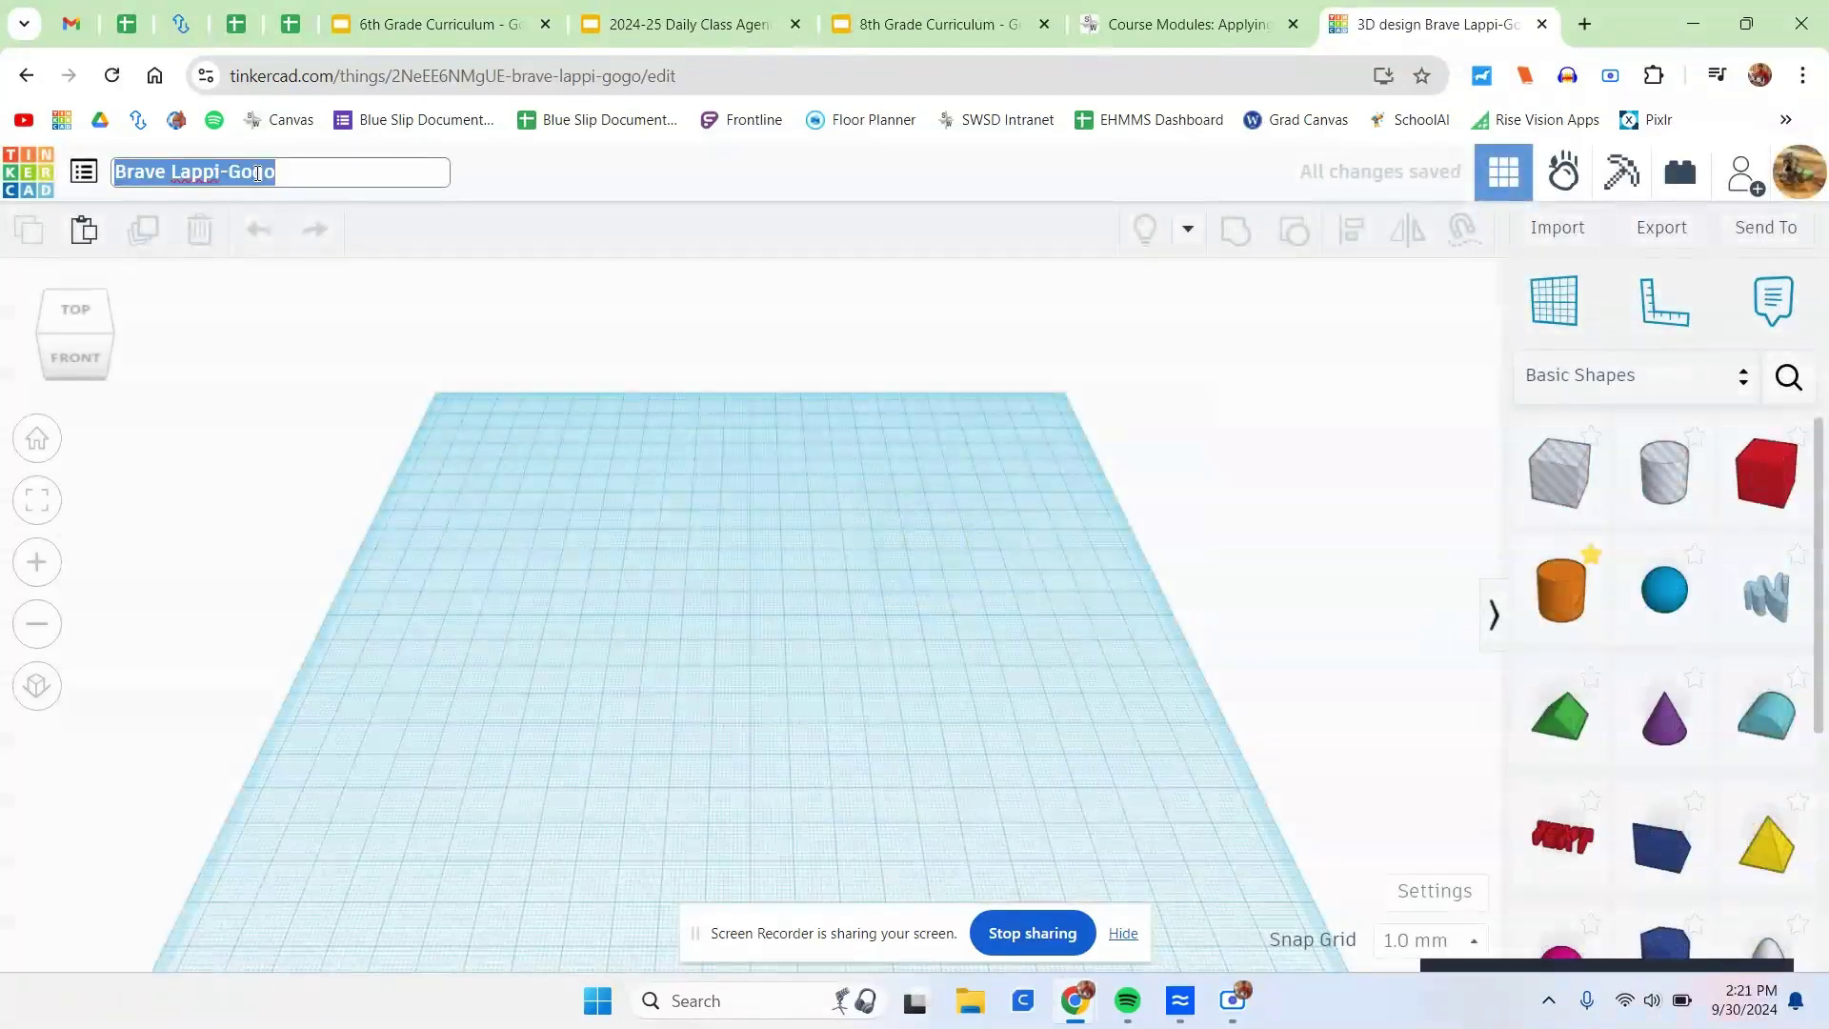
pyautogui.write('Cata')
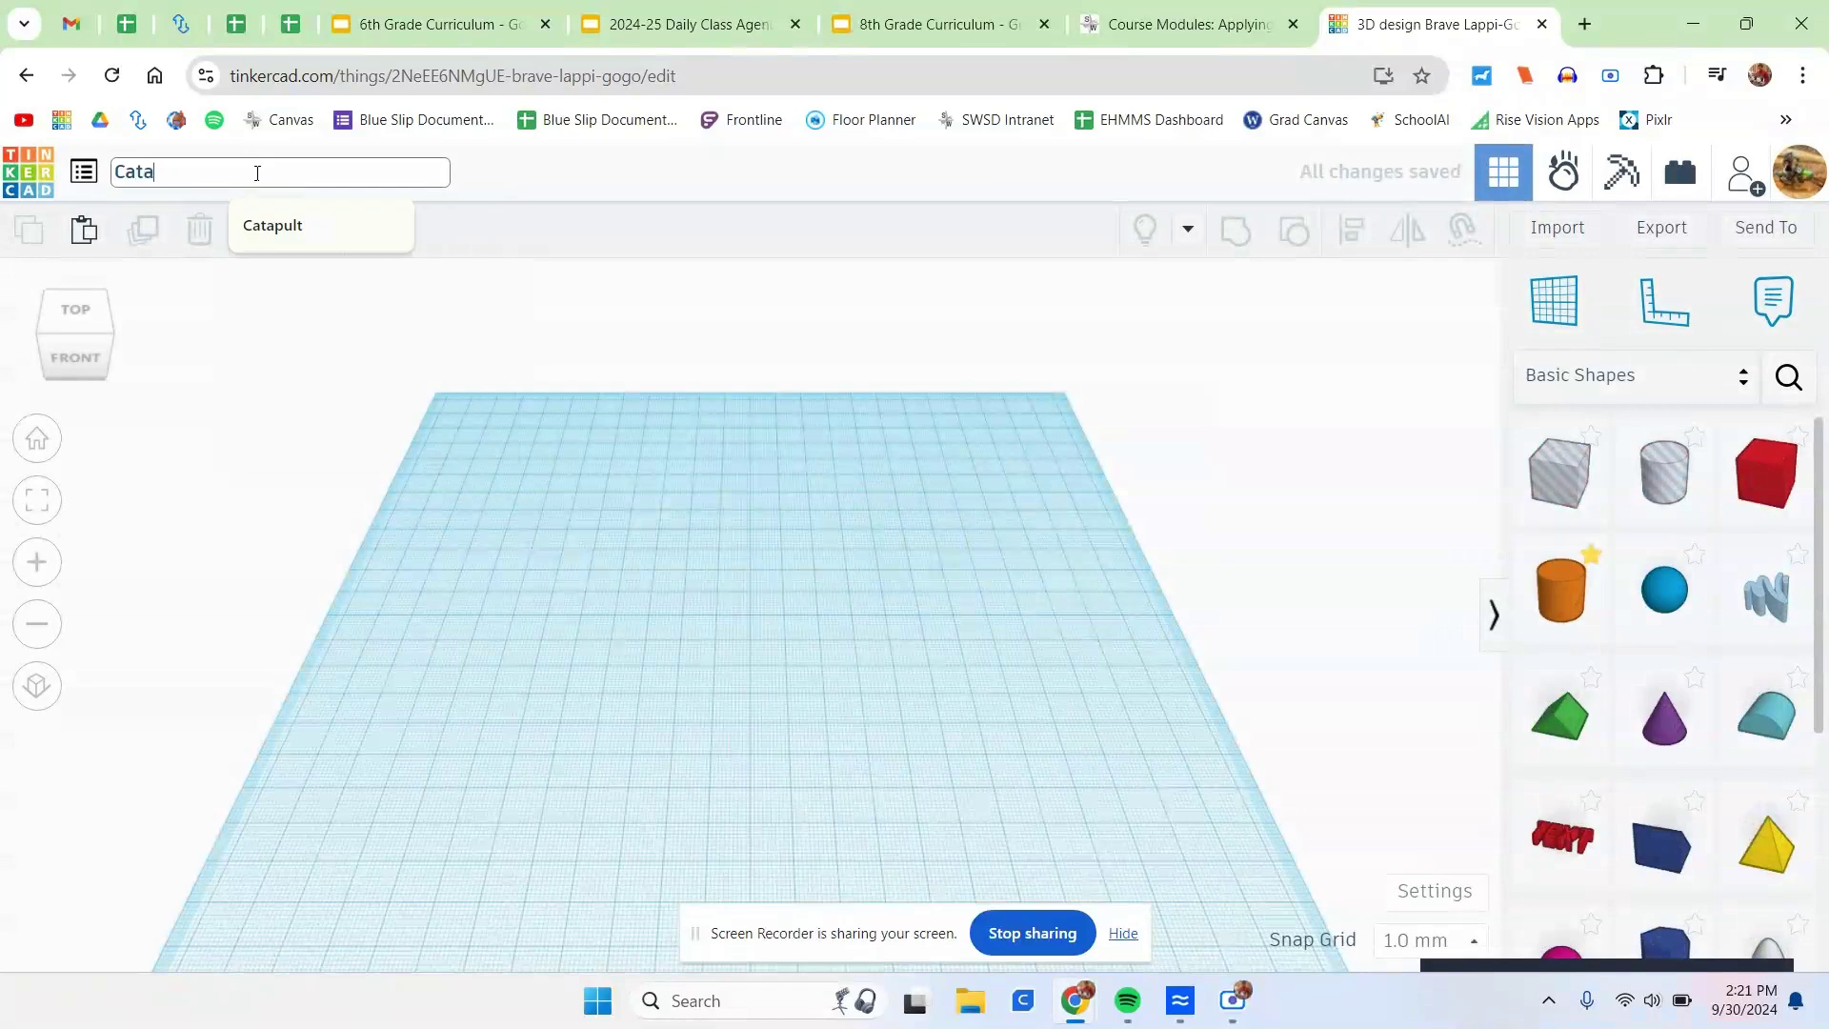
pyautogui.write('pult')
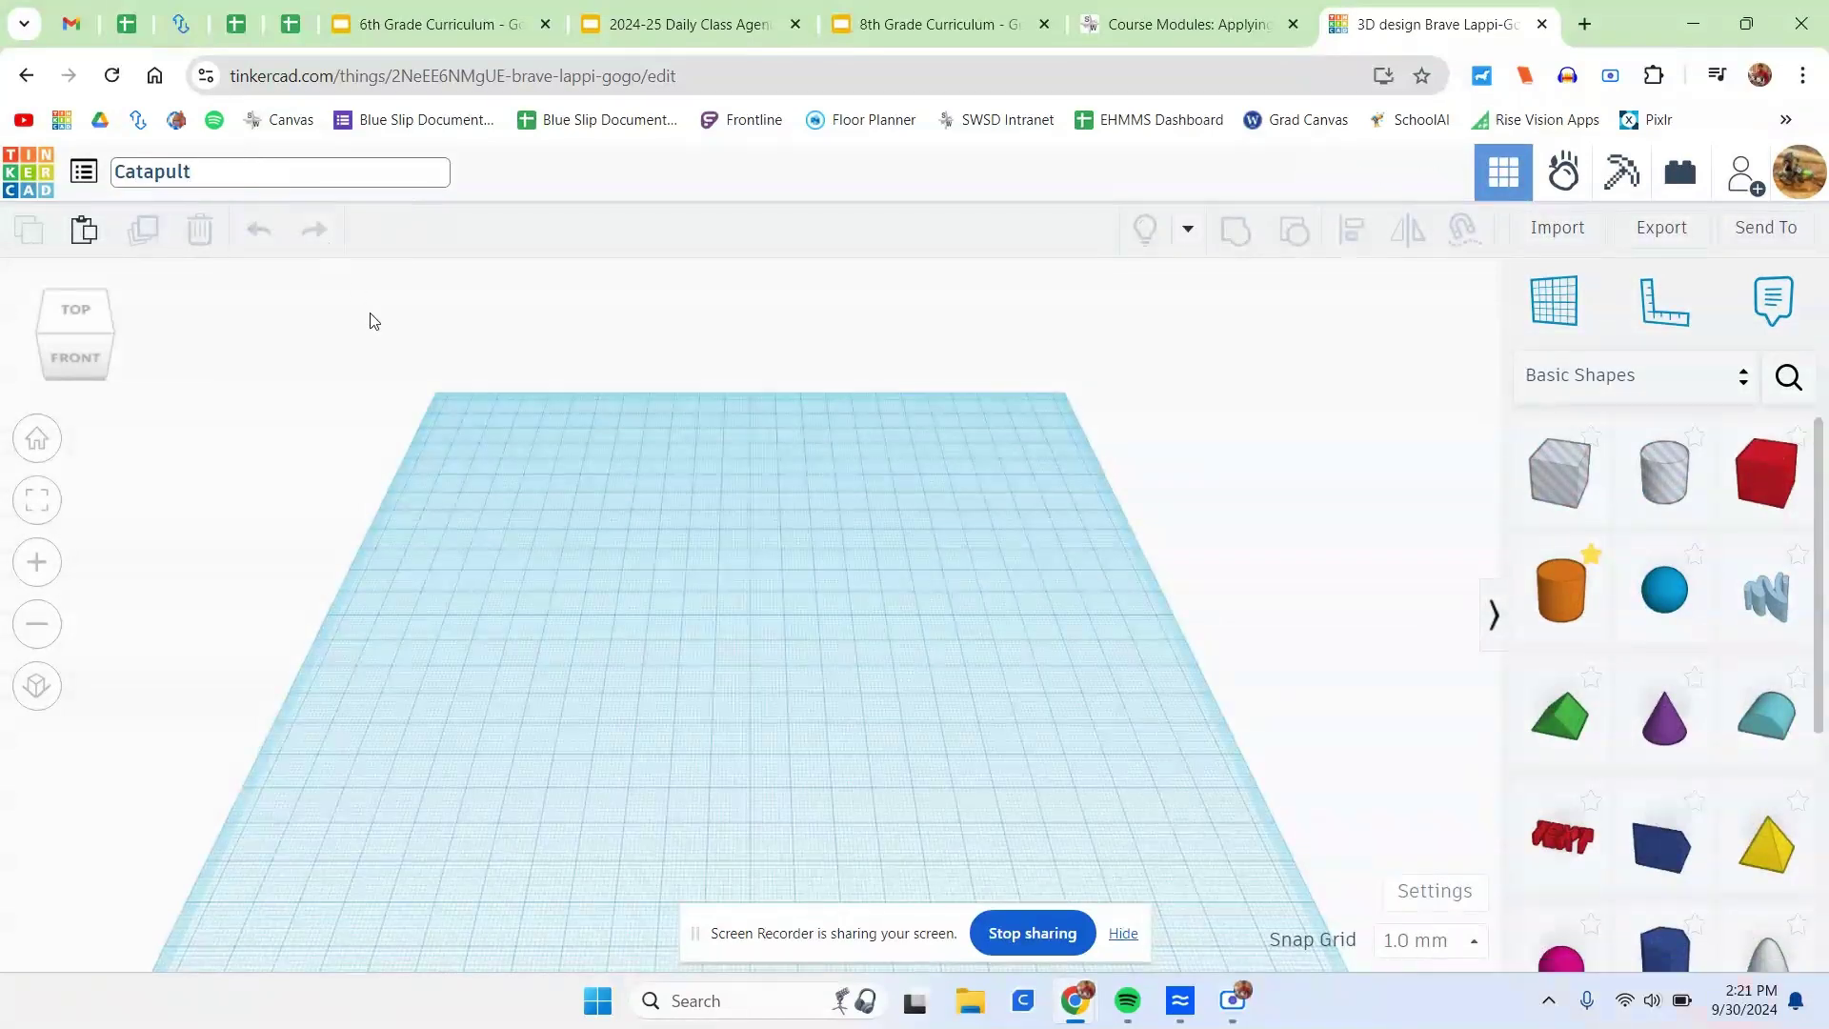
pyautogui.click(424, 393)
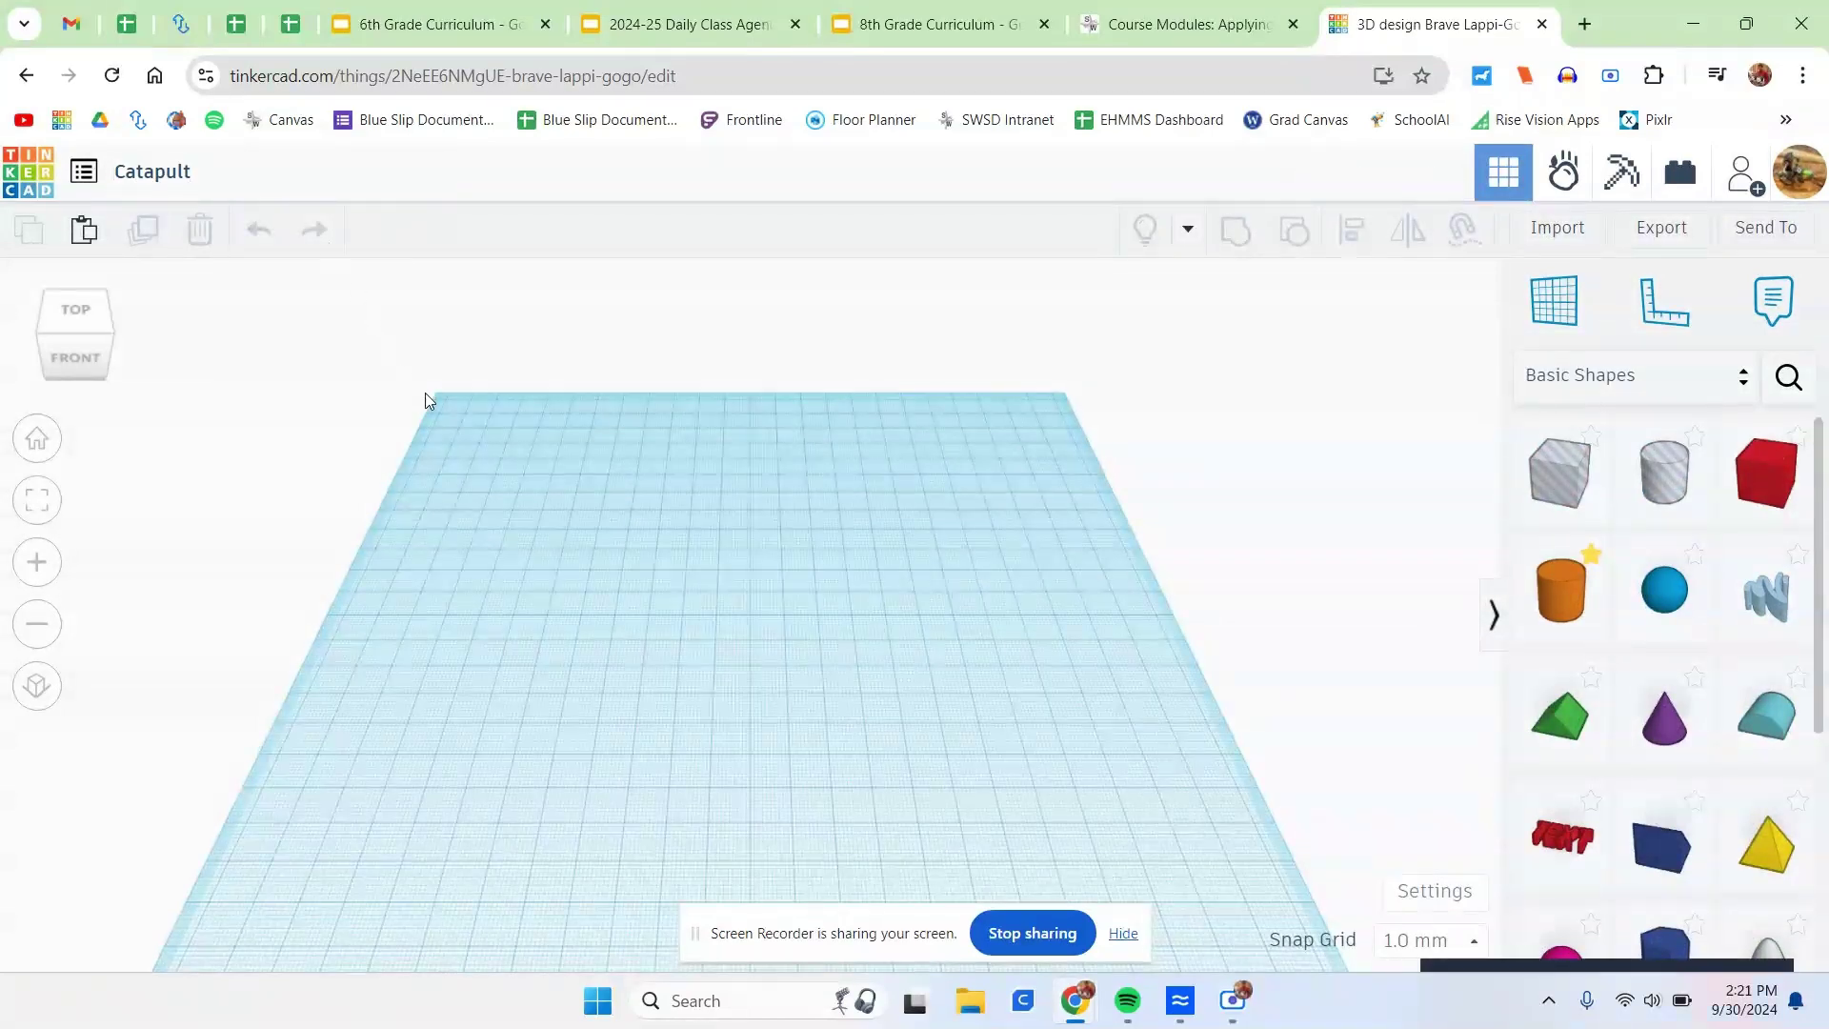
# Configure the workspace in inches with a width and length of 20, and set the snap grid to 1/64 in.
pyautogui.click(1436, 892)
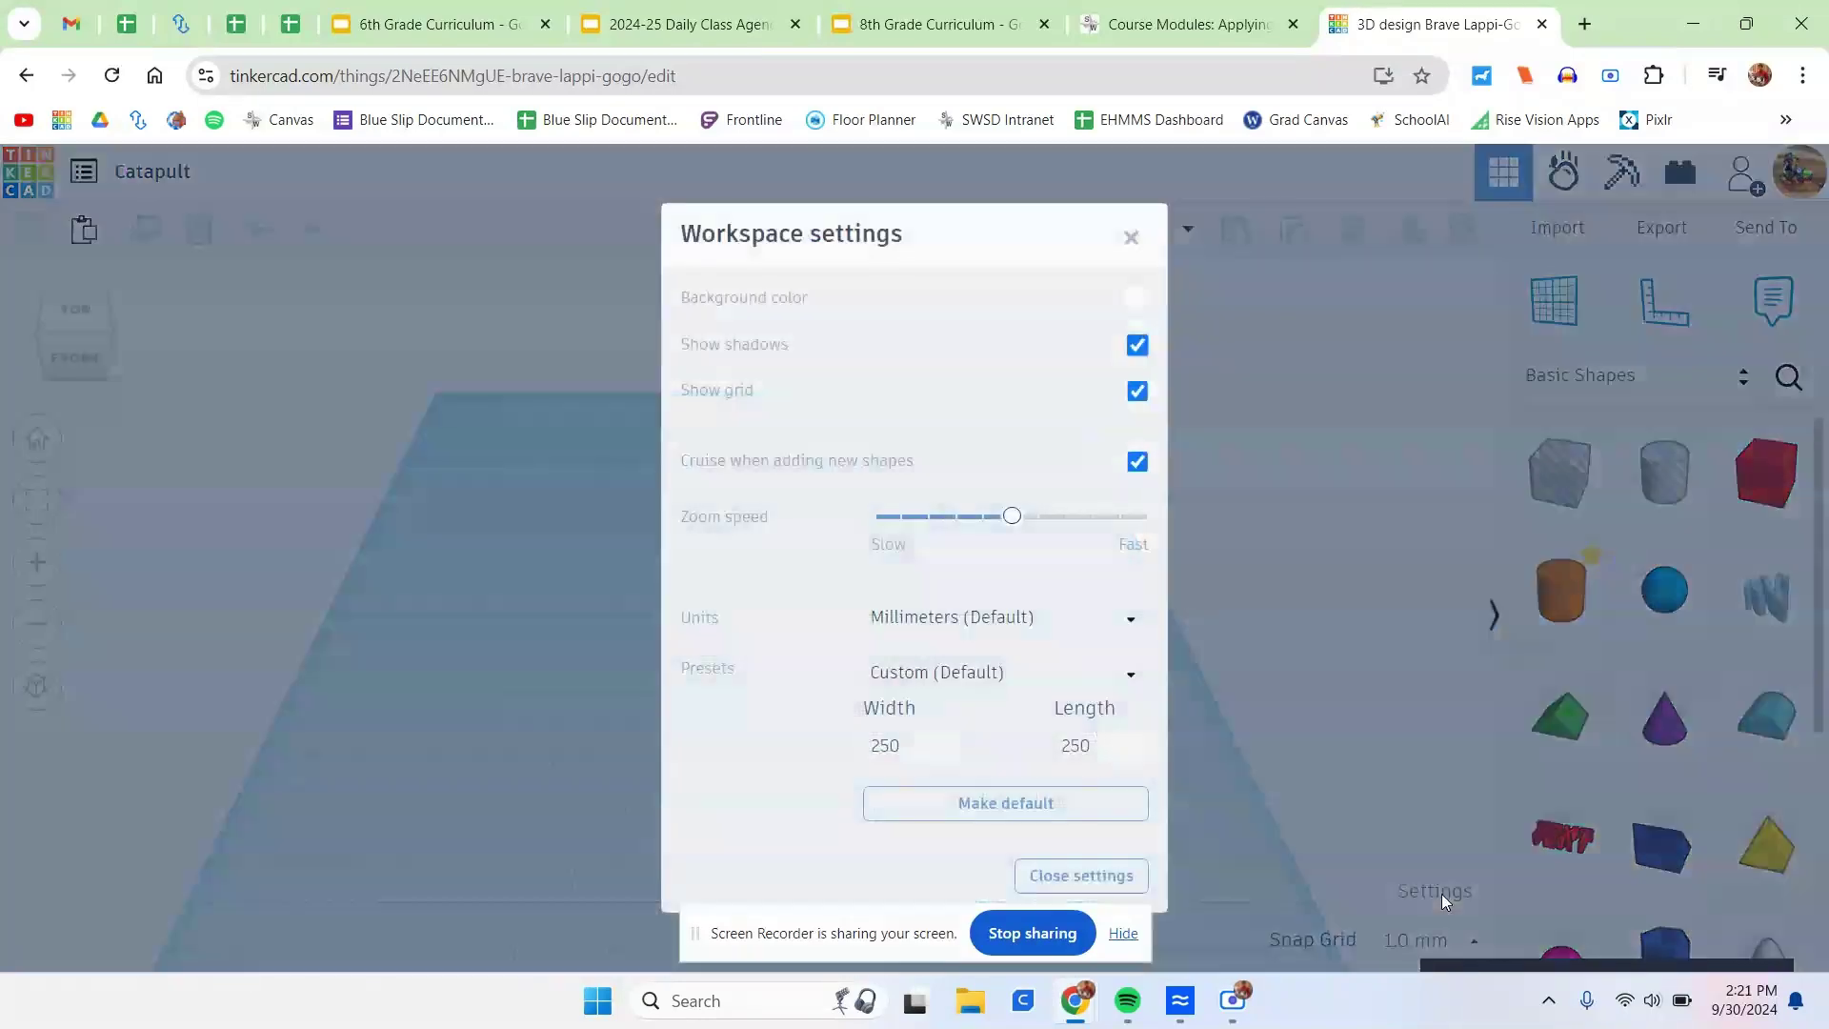
pyautogui.click(998, 633)
pyautogui.click(968, 721)
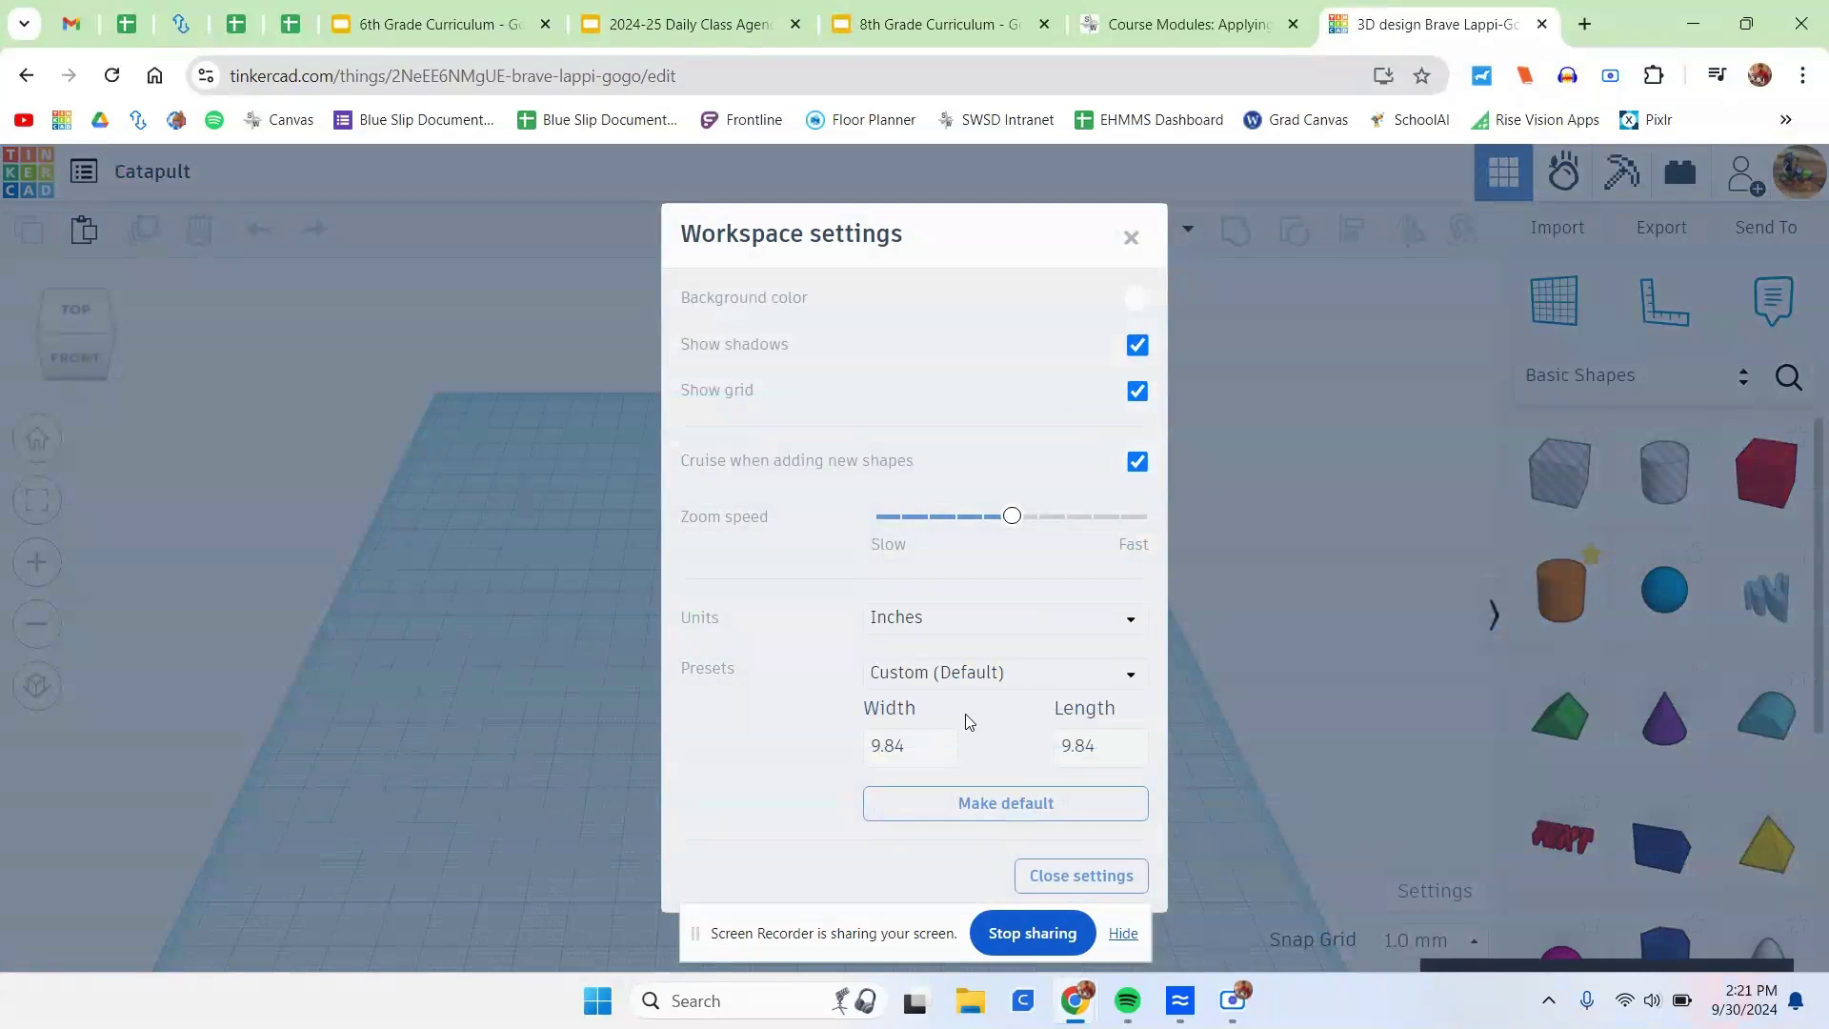
pyautogui.click(922, 751)
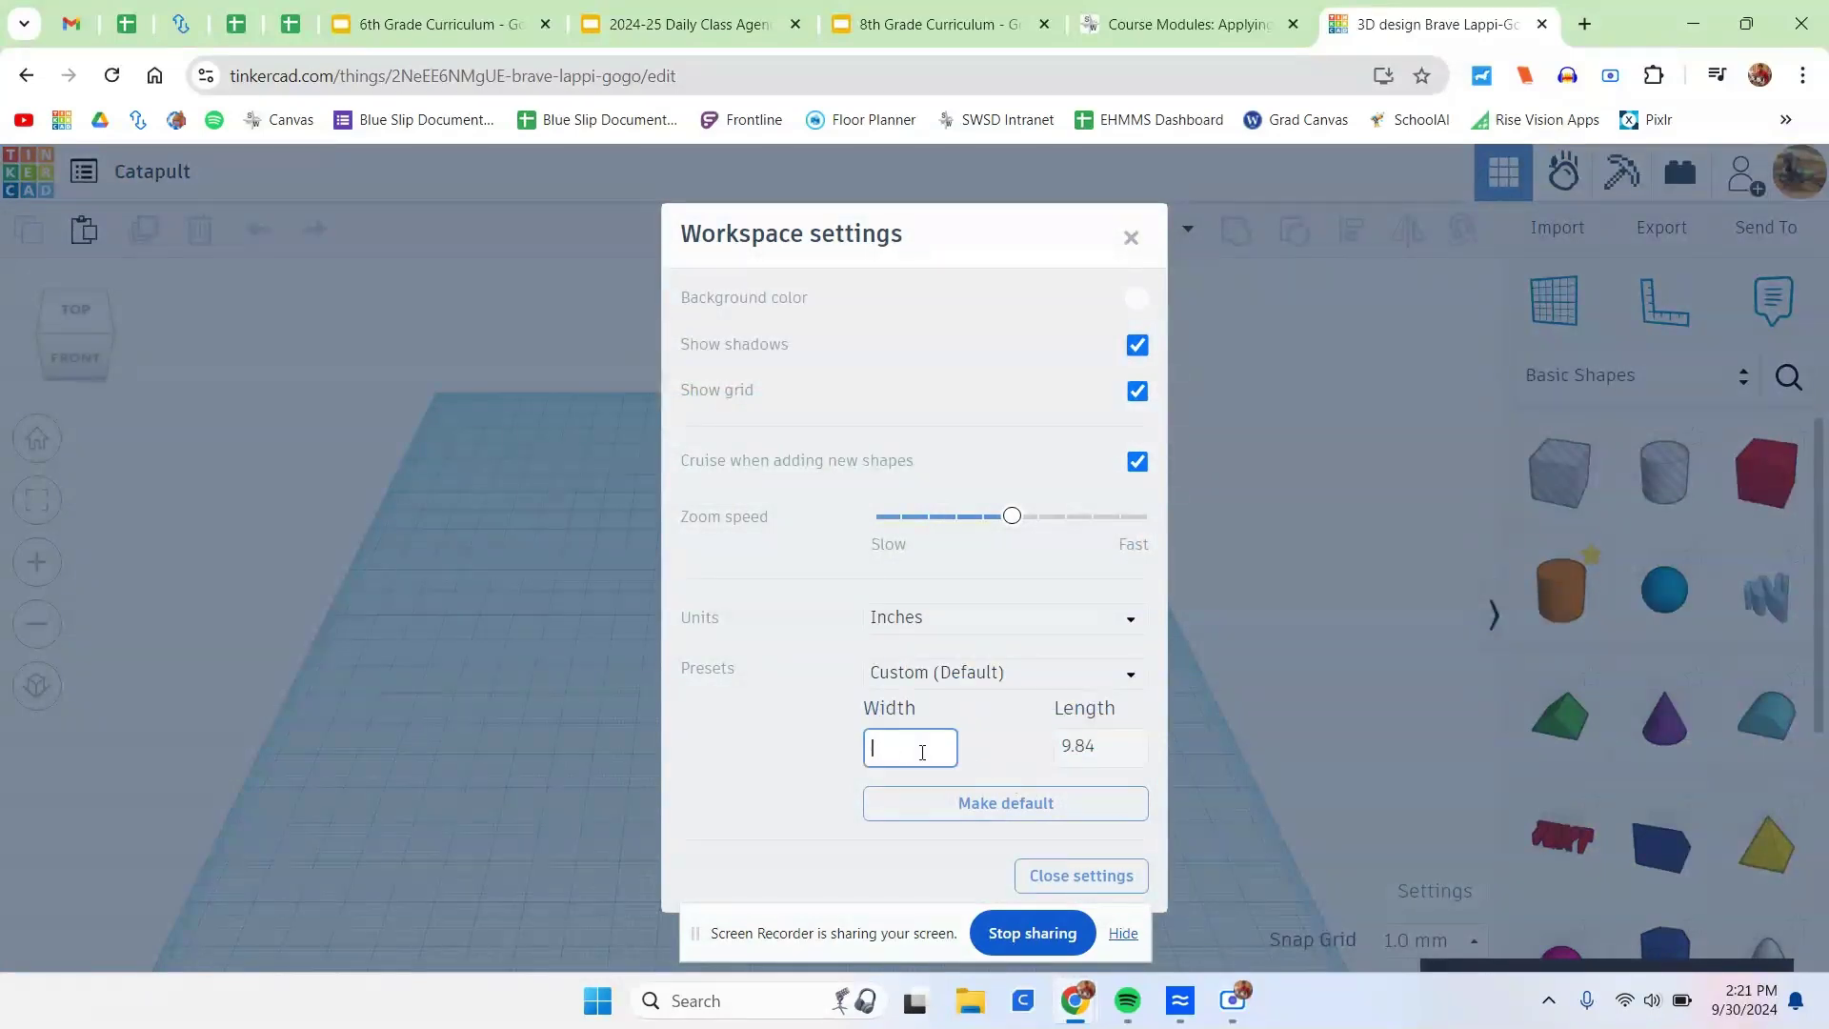
pyautogui.write('20')
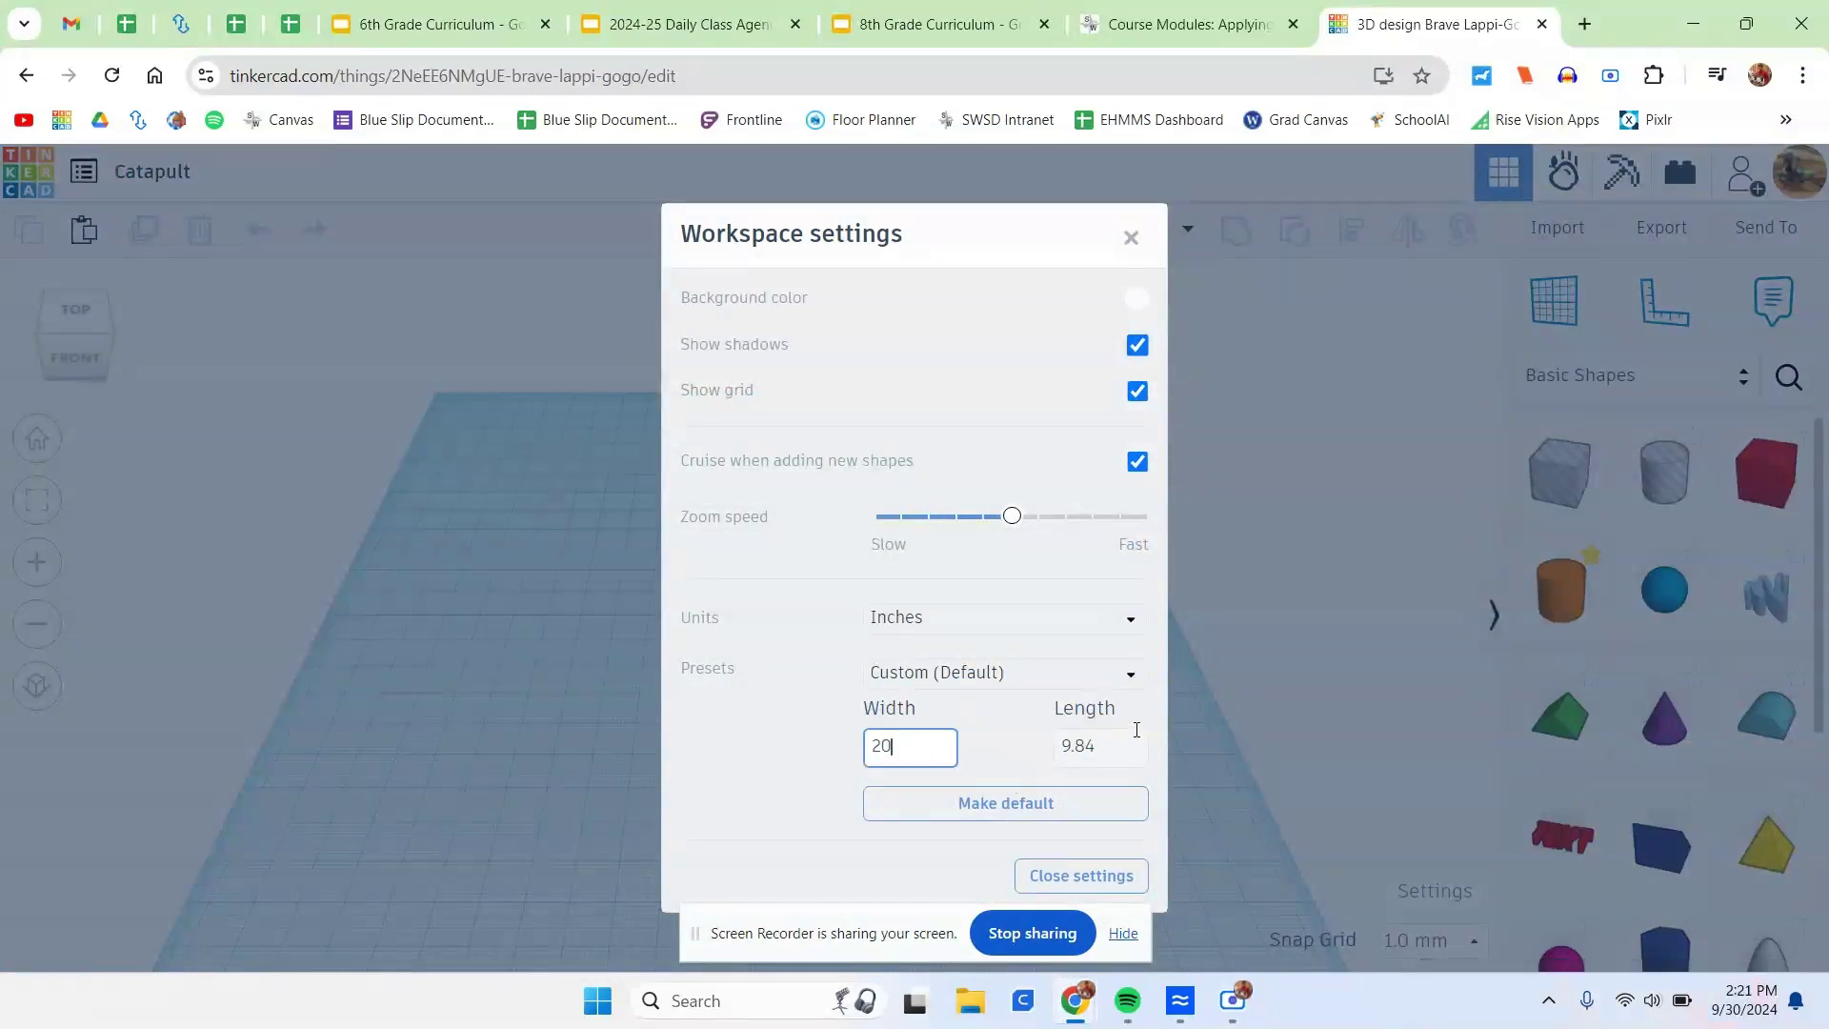
pyautogui.click(1136, 729)
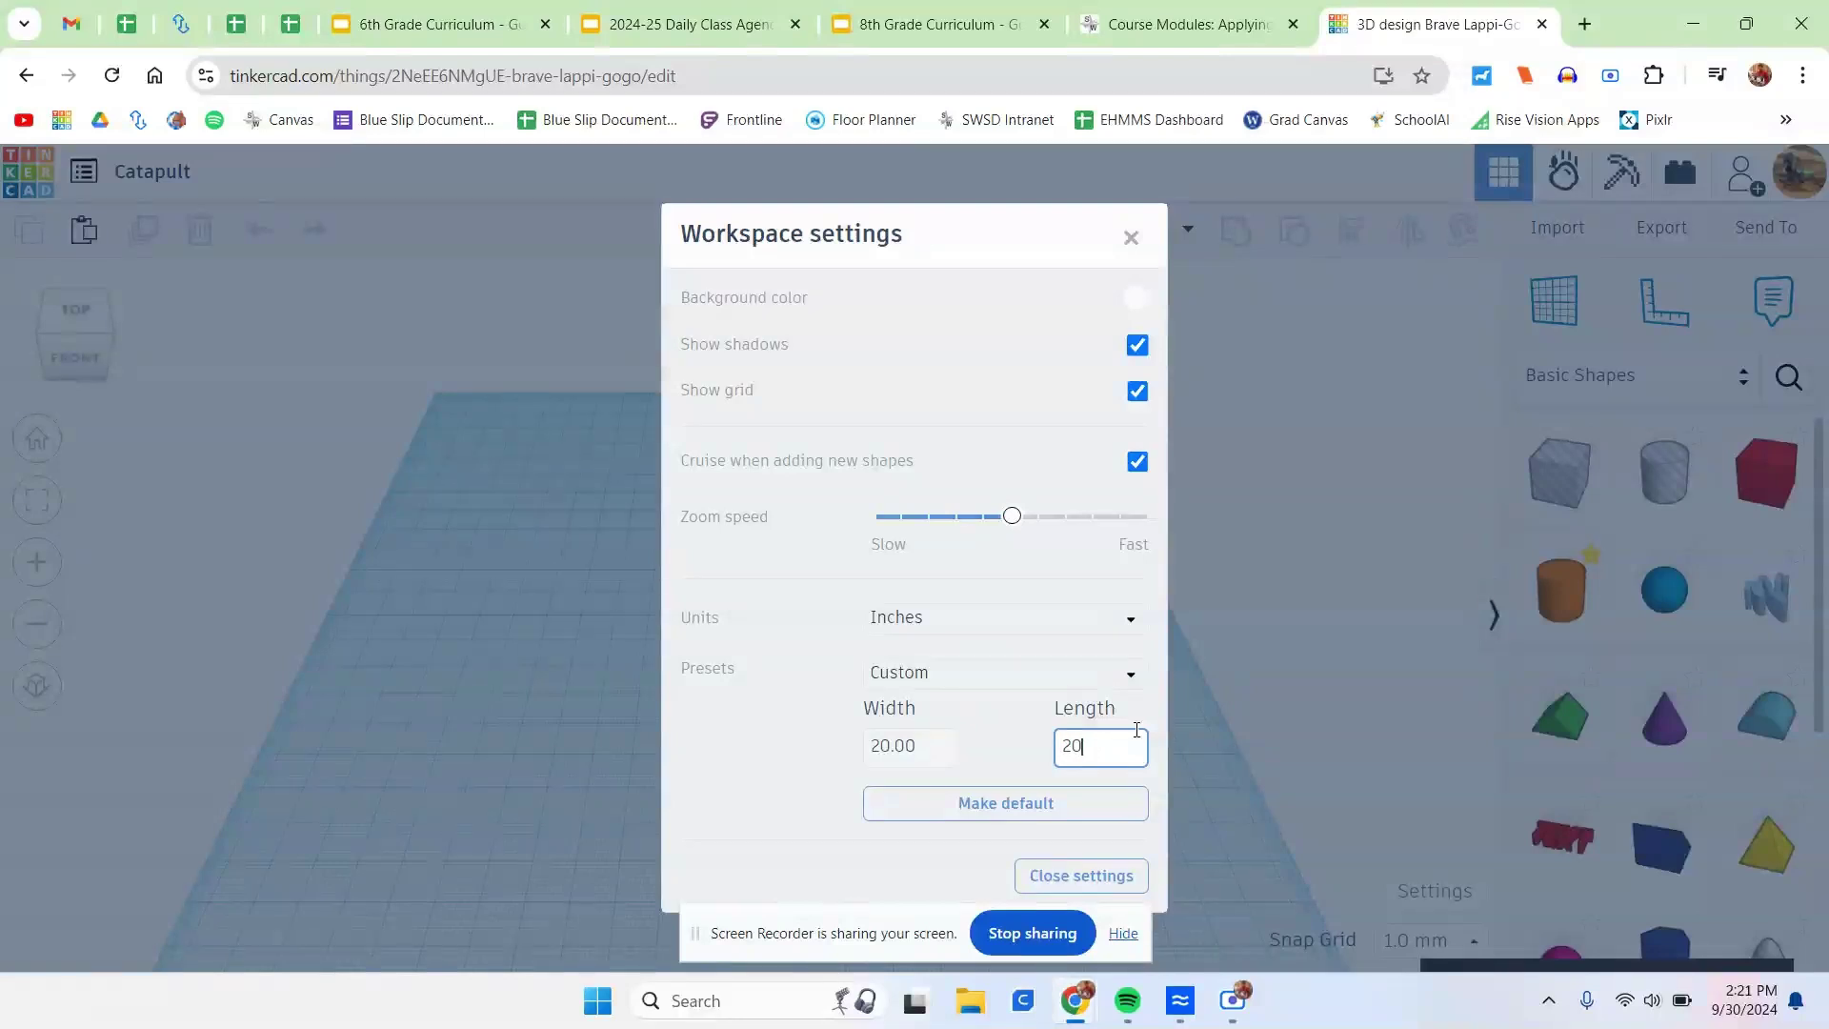
pyautogui.click(1131, 239)
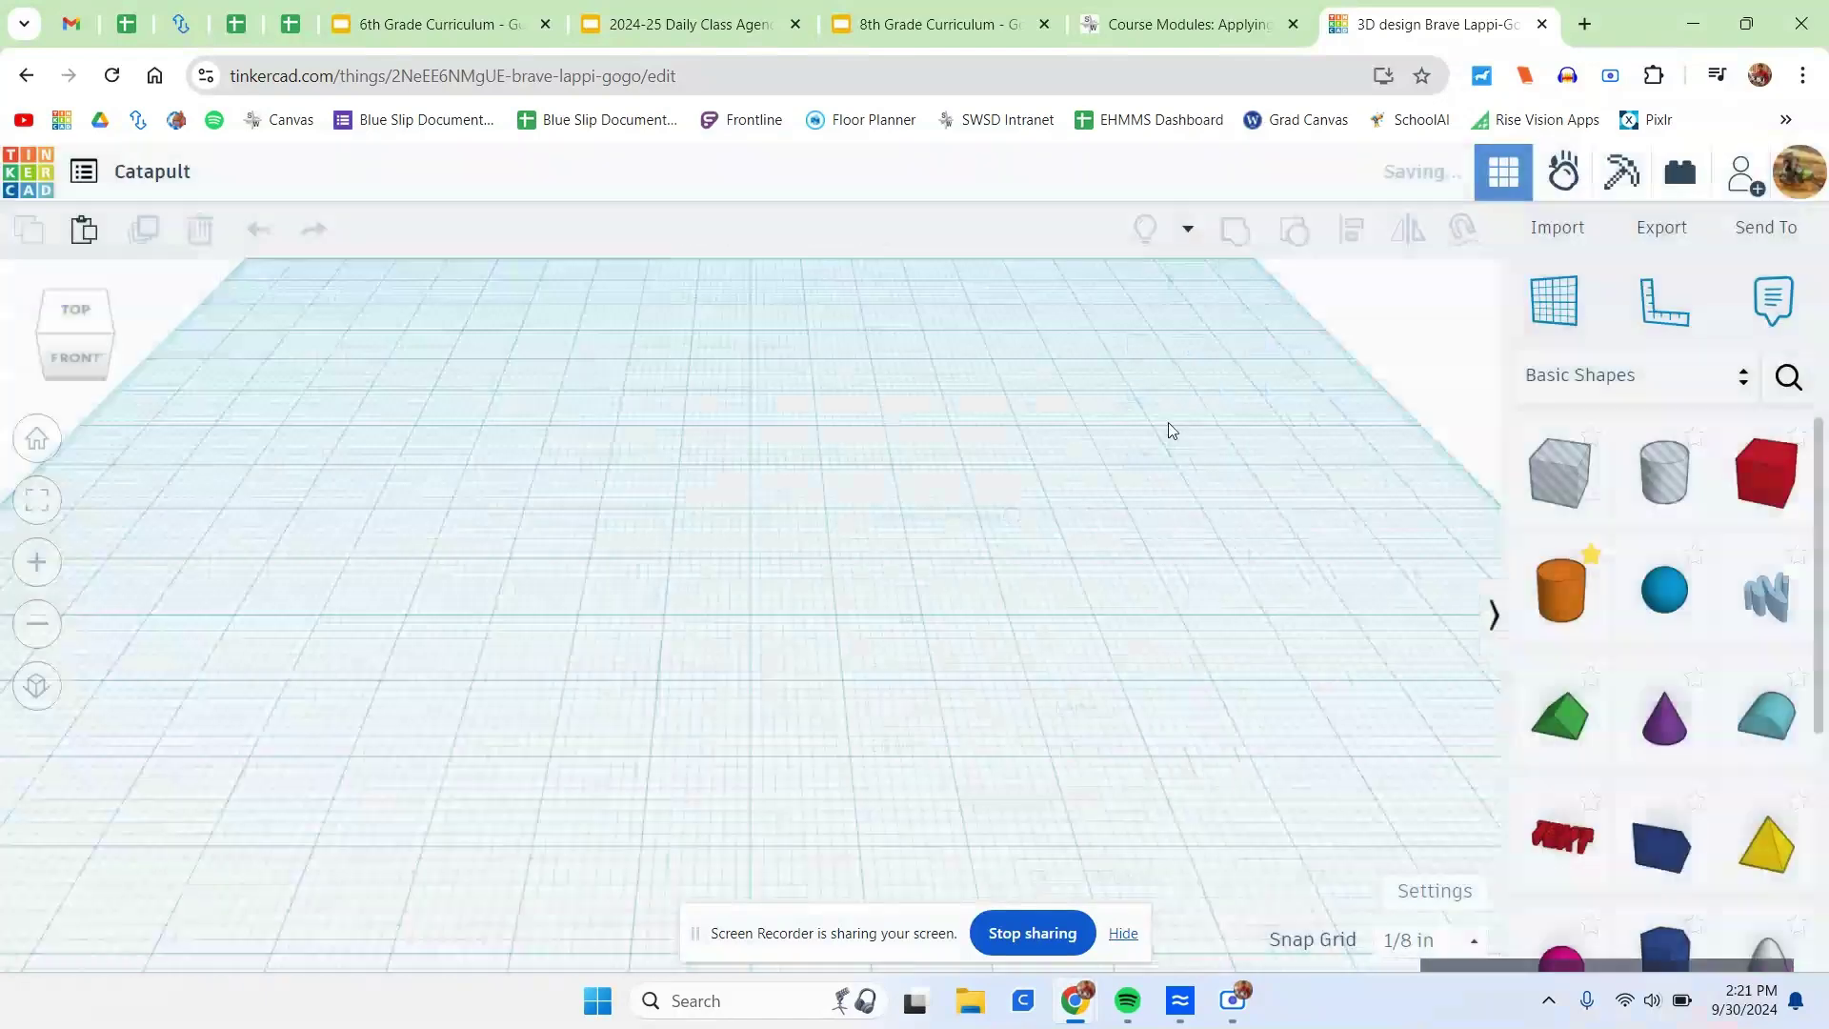
pyautogui.click(1408, 944)
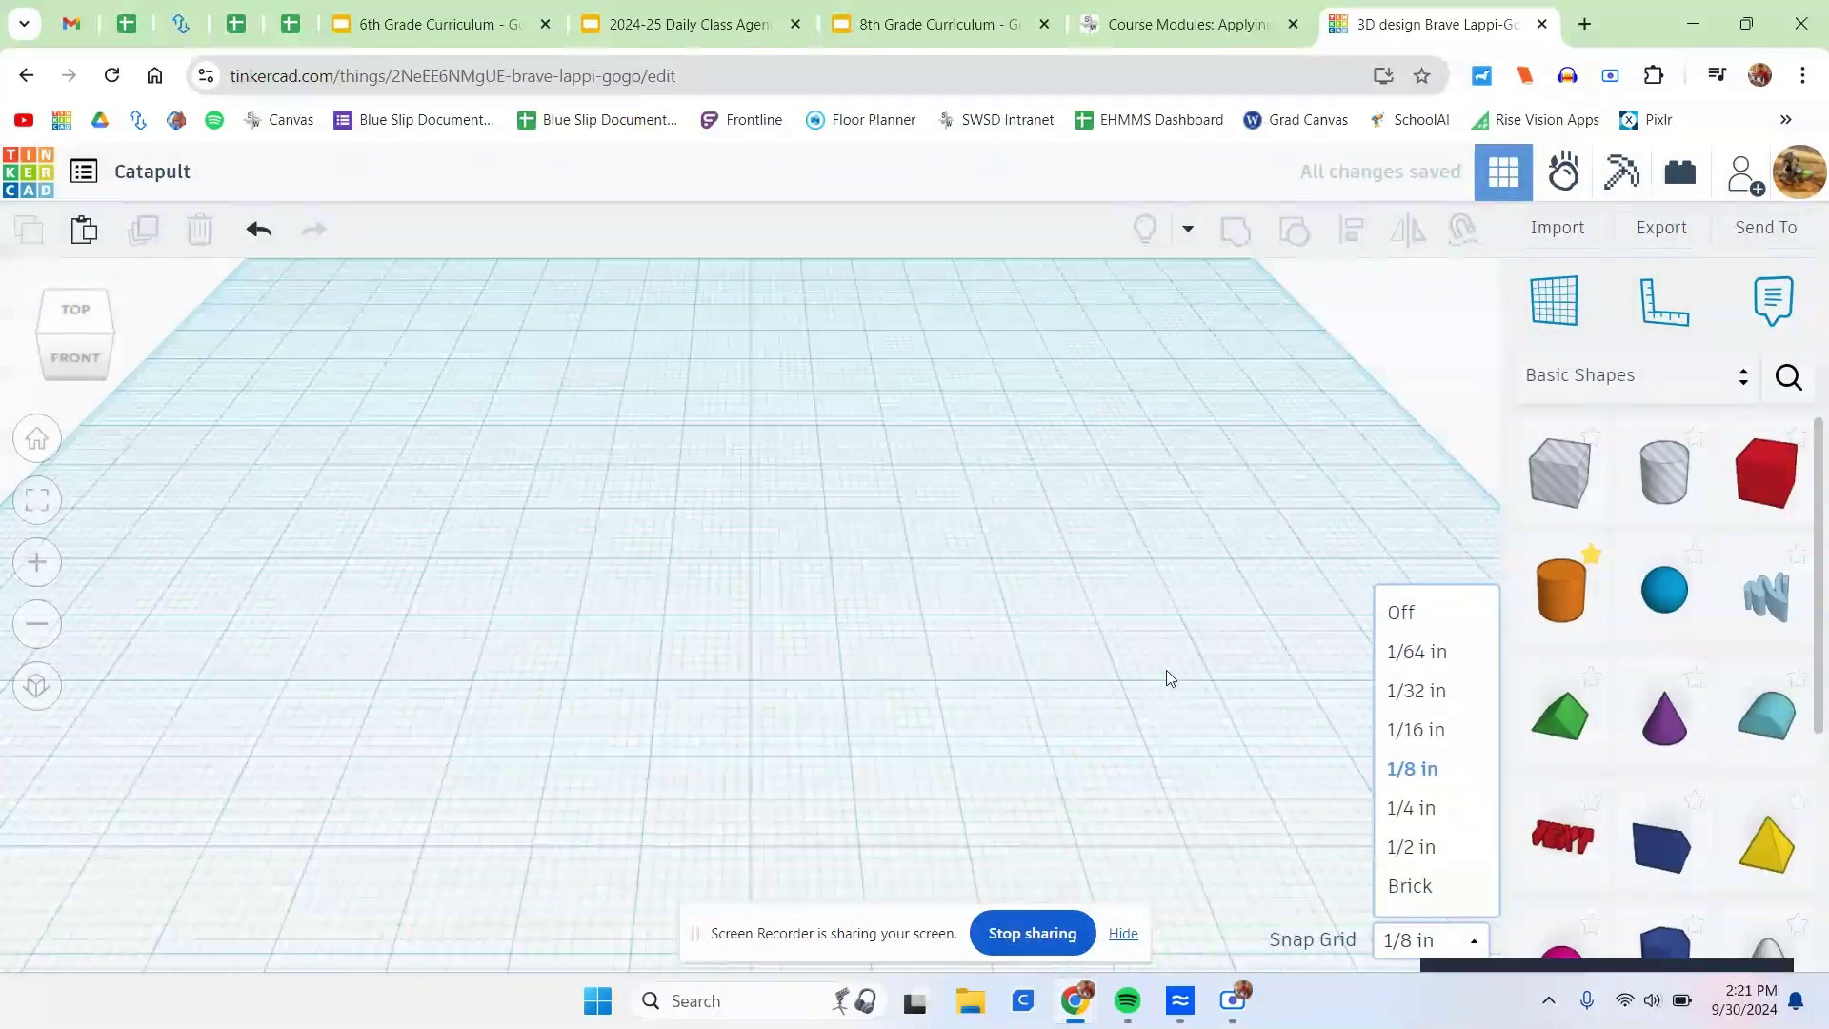
pyautogui.click(1430, 656)
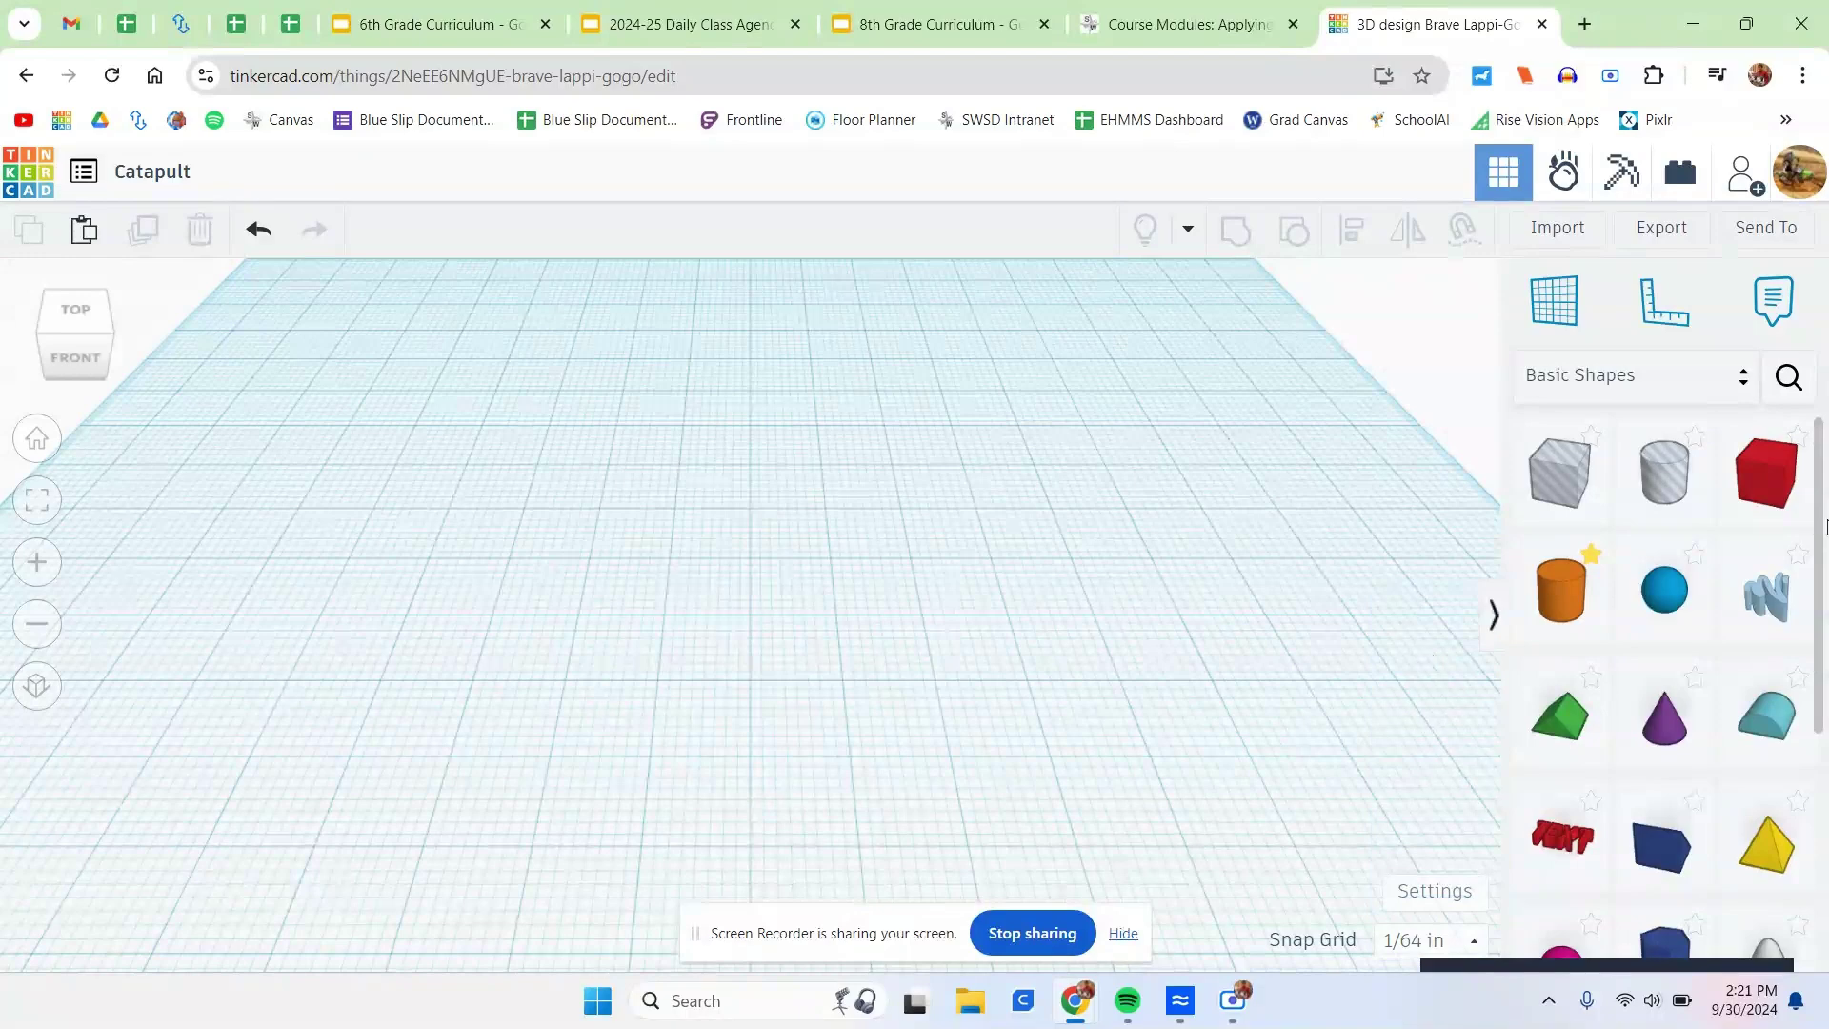
# Place a solid red box on the workplane and set its front-to-back depth to 0.5 in.
pyautogui.moveTo(1763, 503); pyautogui.dragTo(403, 637)
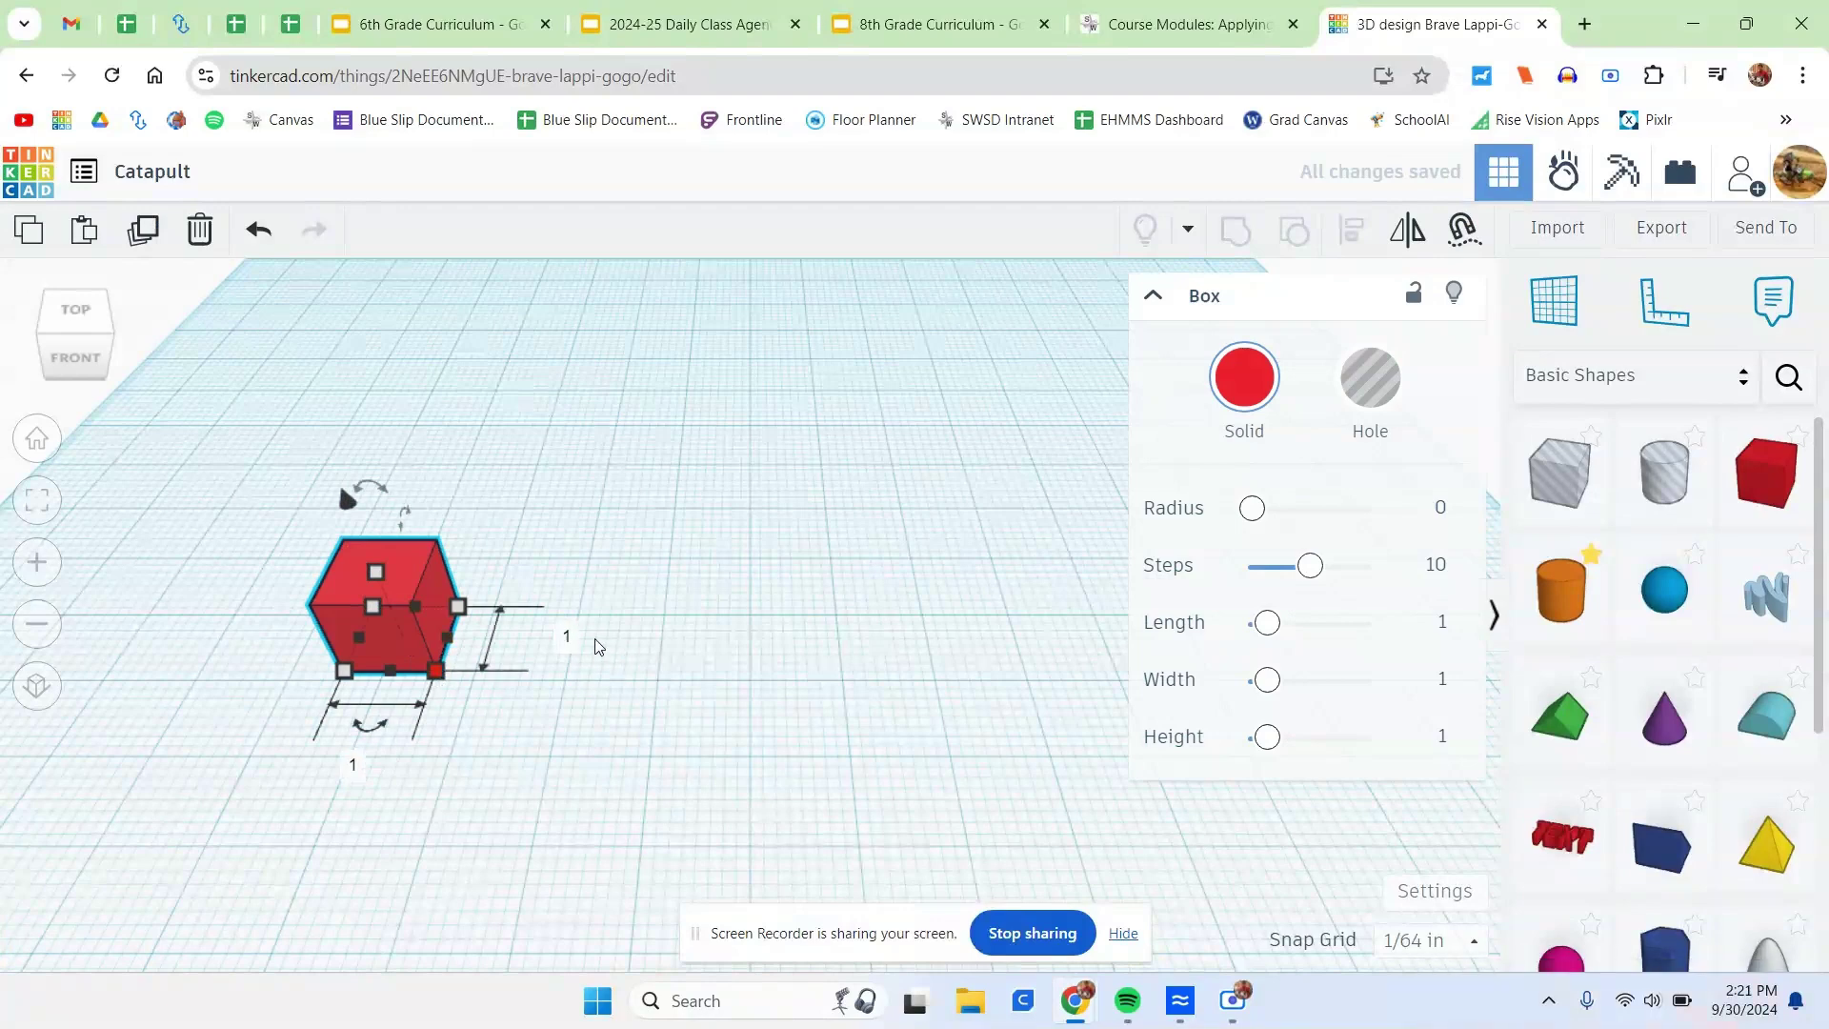
pyautogui.click(575, 636)
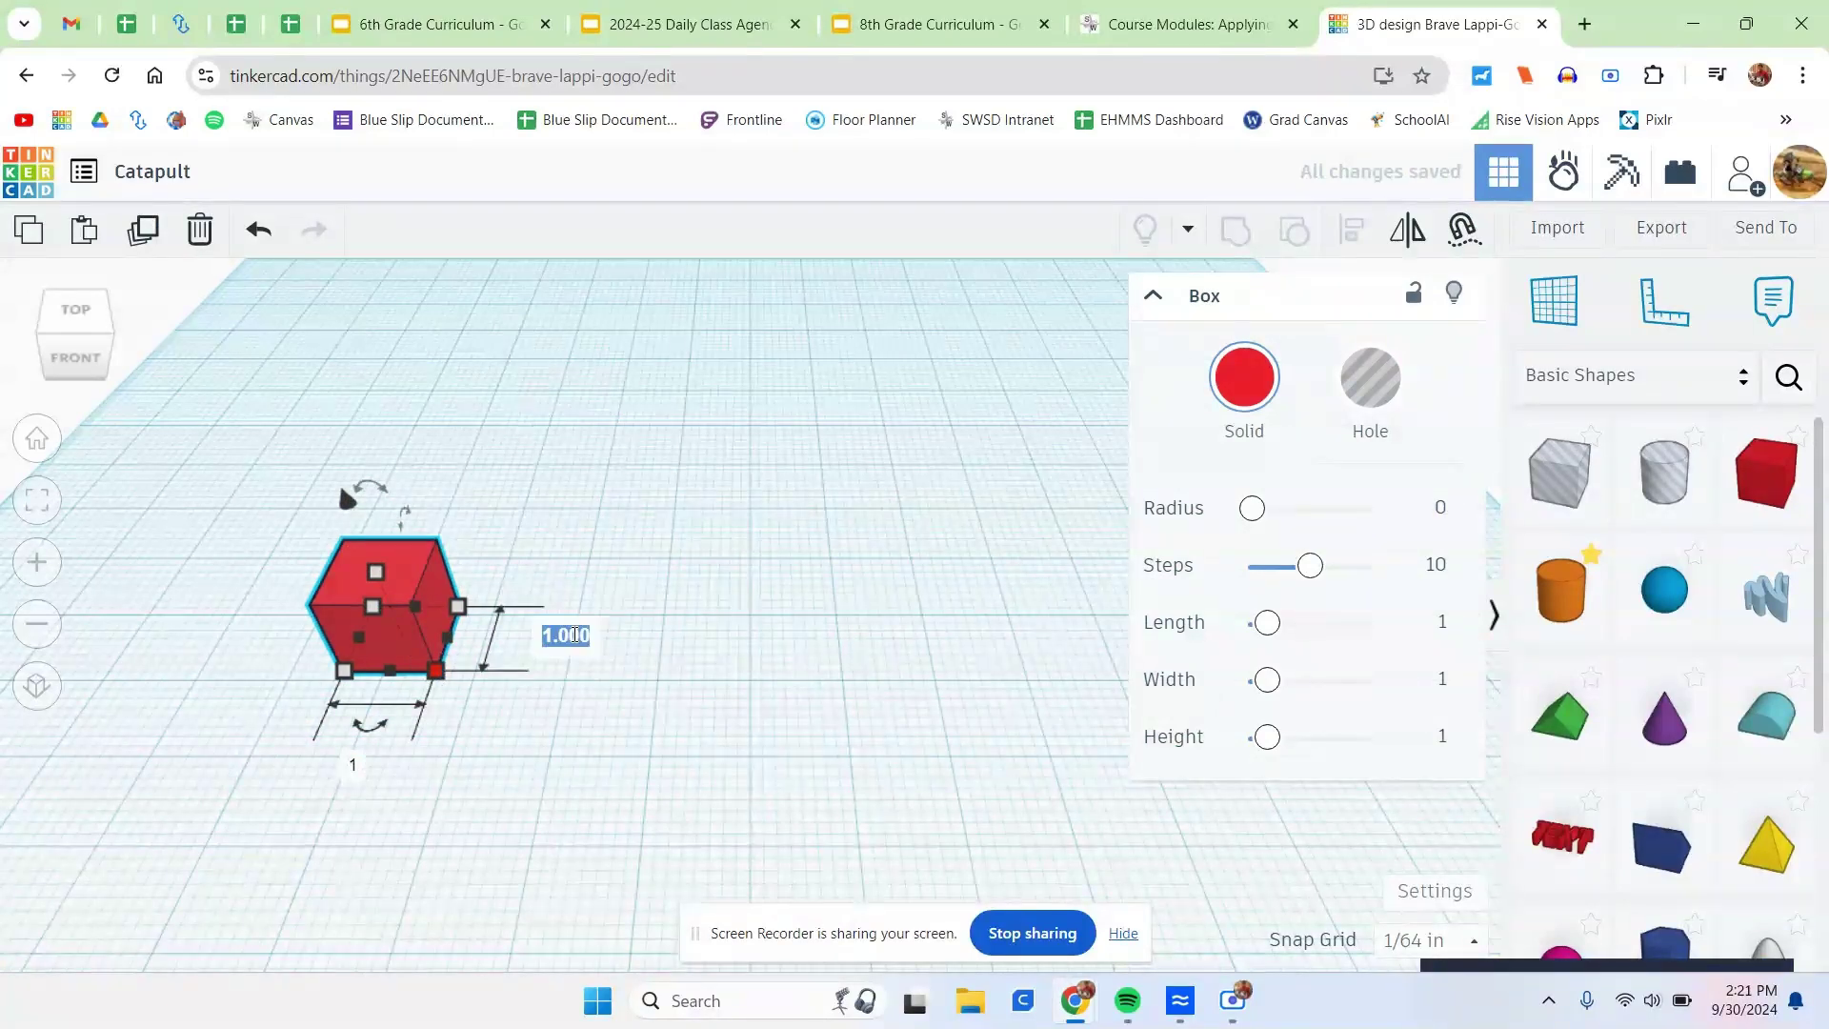
pyautogui.write('.5')
pyautogui.press('Return')
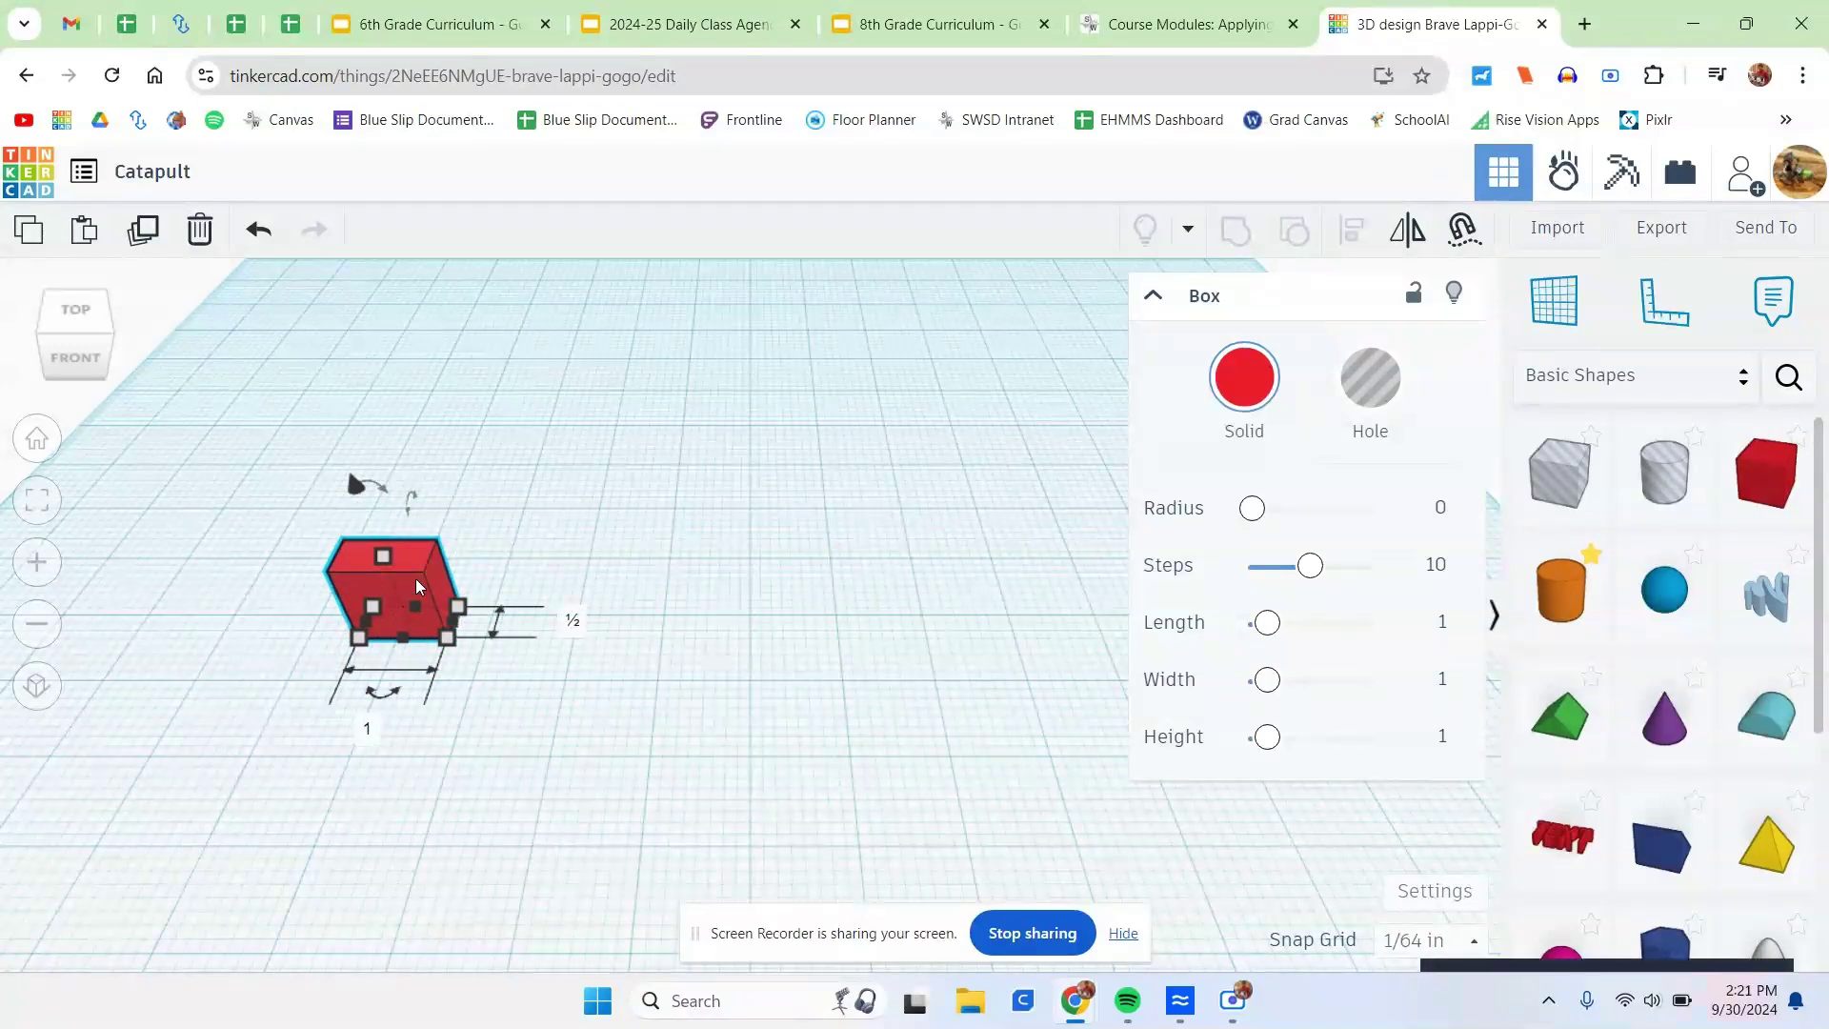
# Set the red box's long side to 10 in to form the first base rail.
pyautogui.moveTo(441, 788); pyautogui.dragTo(446, 661, button='right')
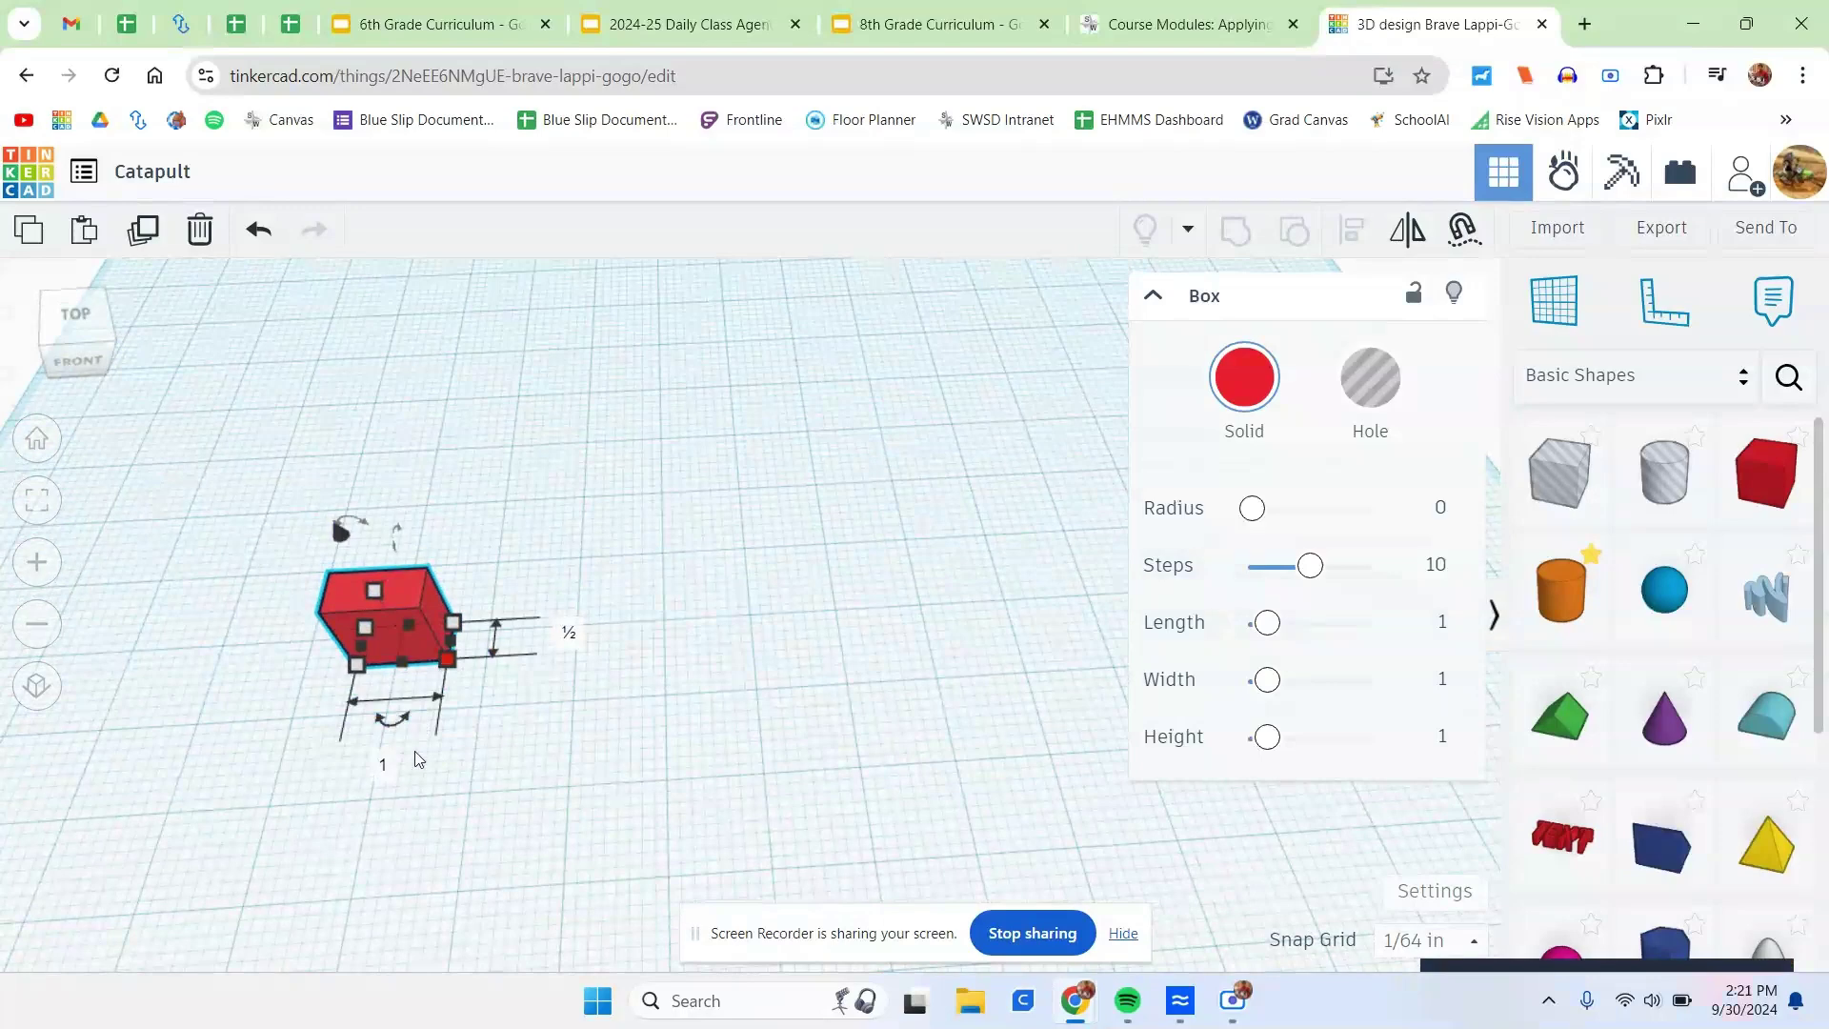
pyautogui.click(386, 774)
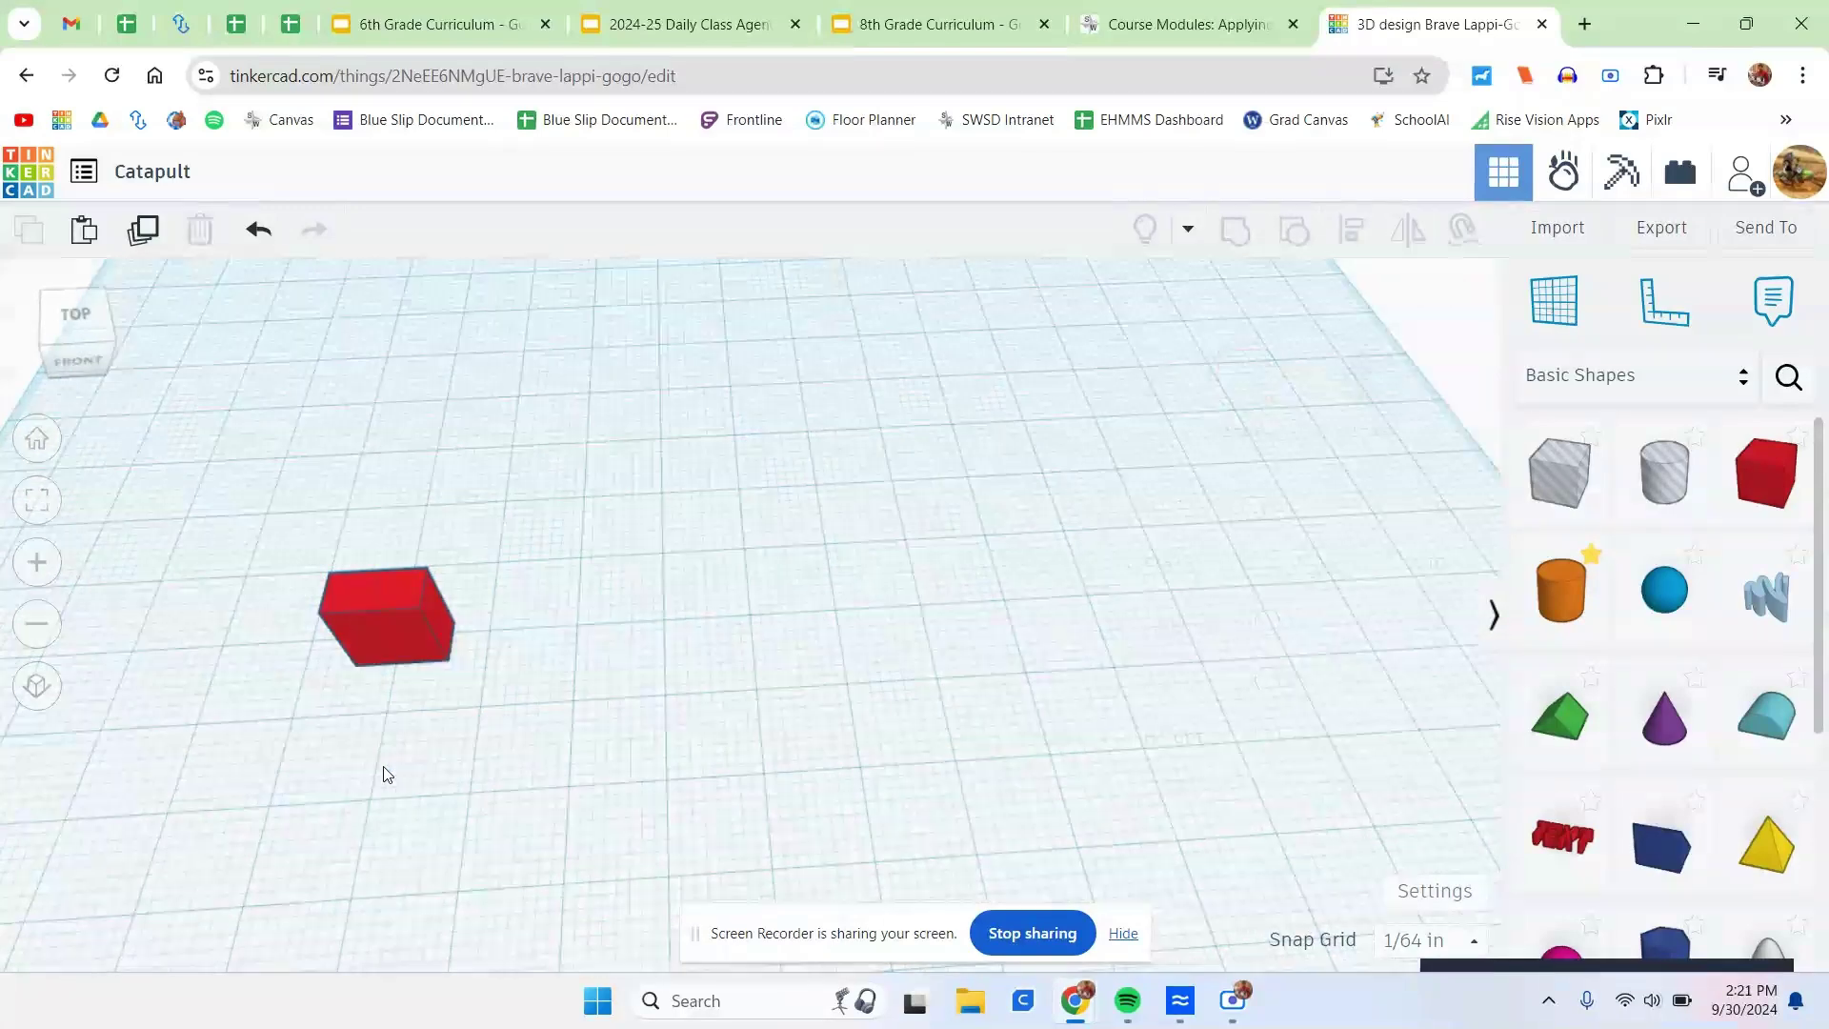
pyautogui.click(394, 638)
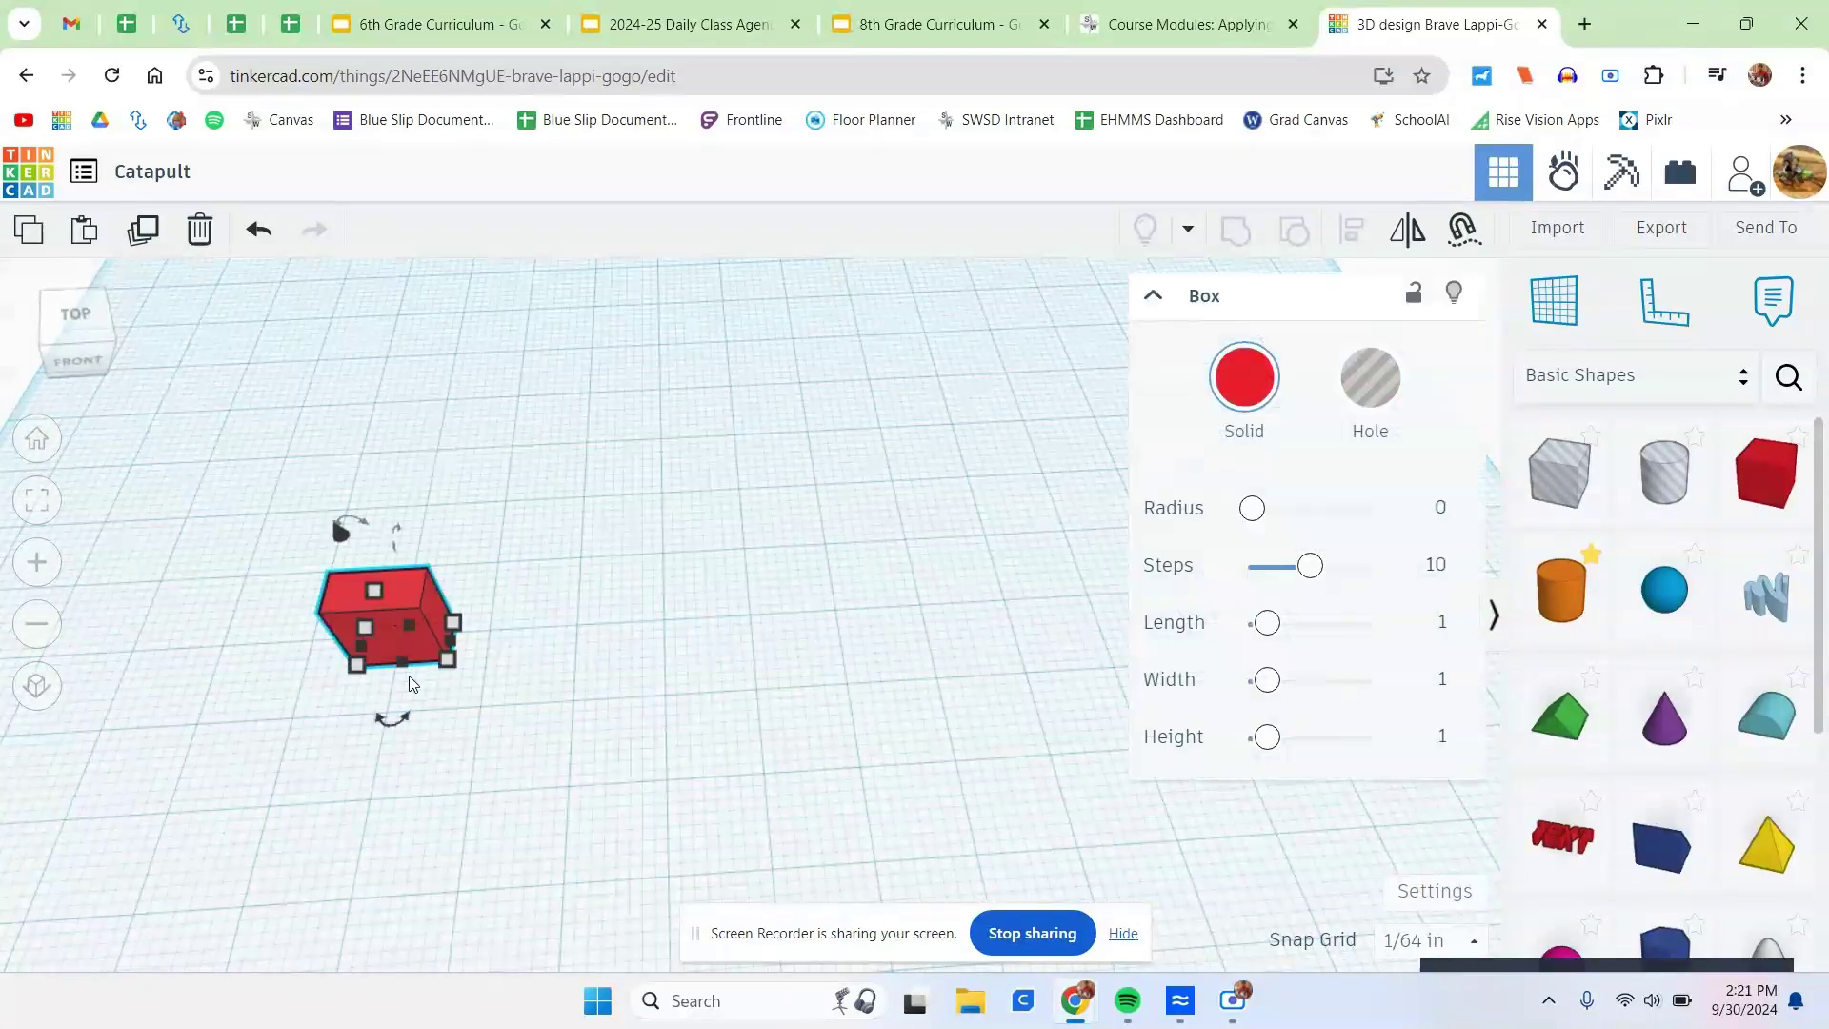
pyautogui.click(382, 766)
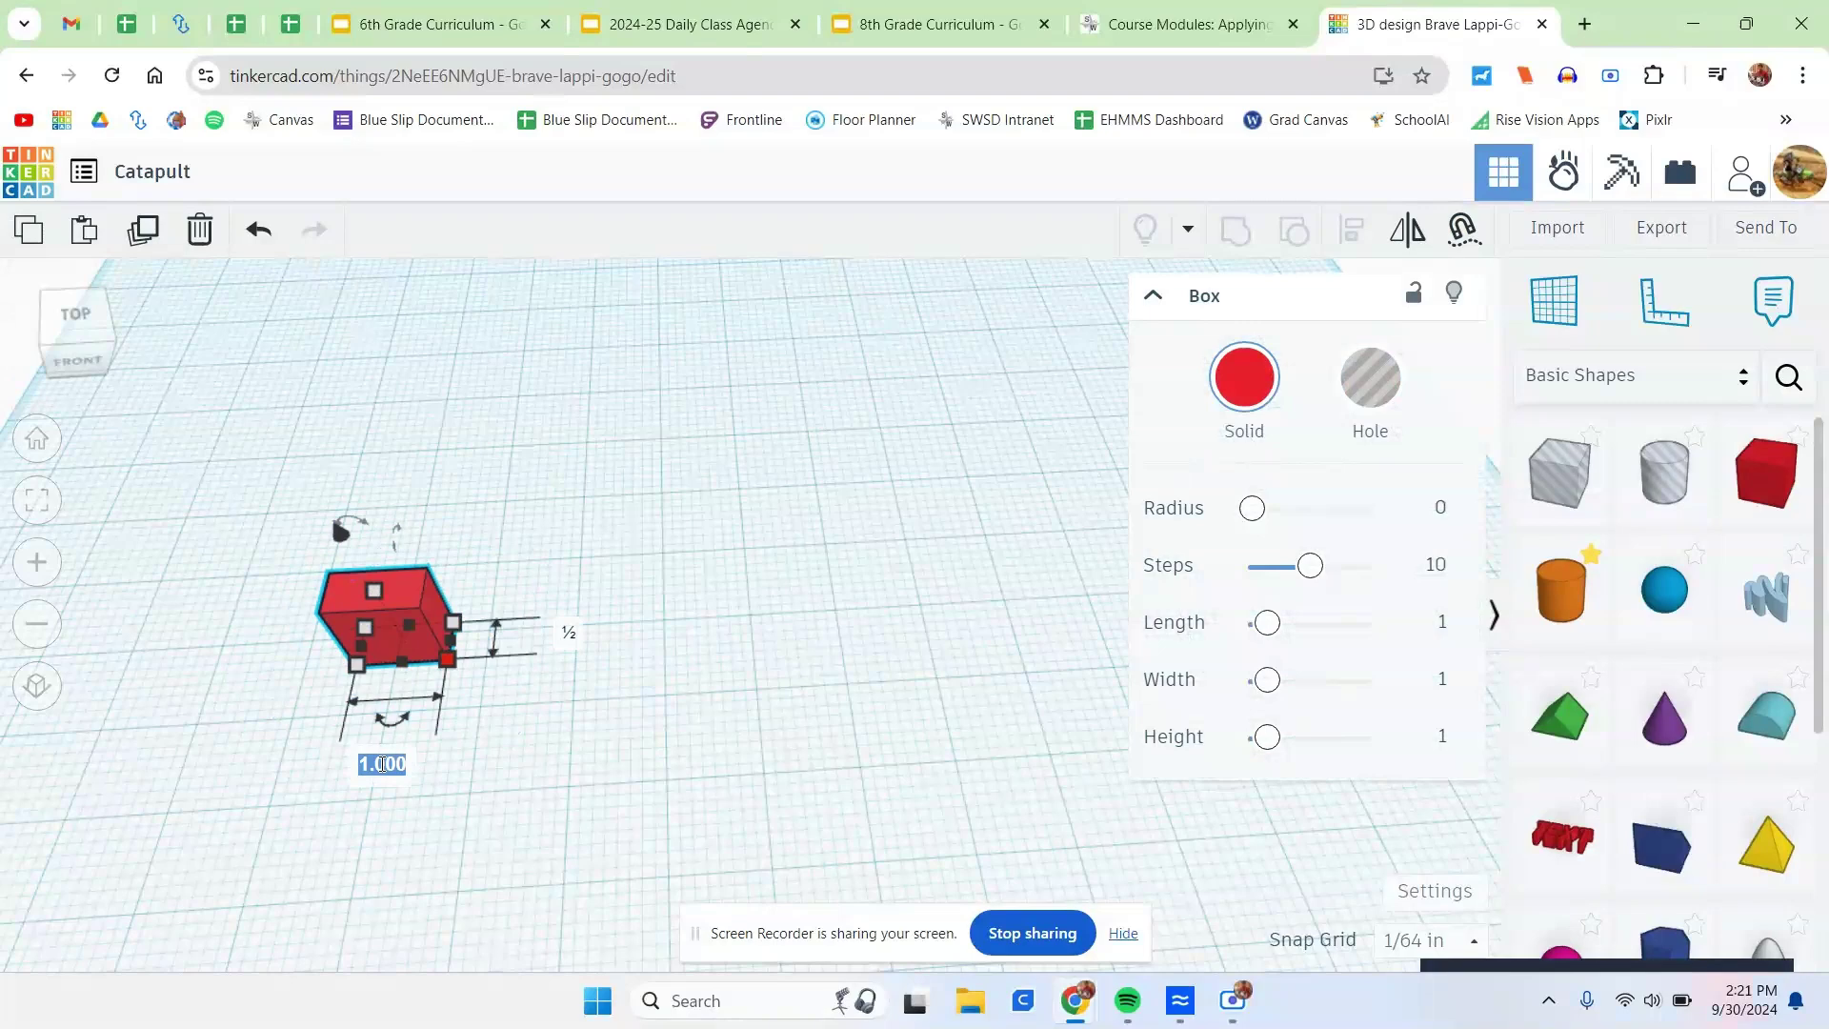
pyautogui.write('10')
pyautogui.press('Return')
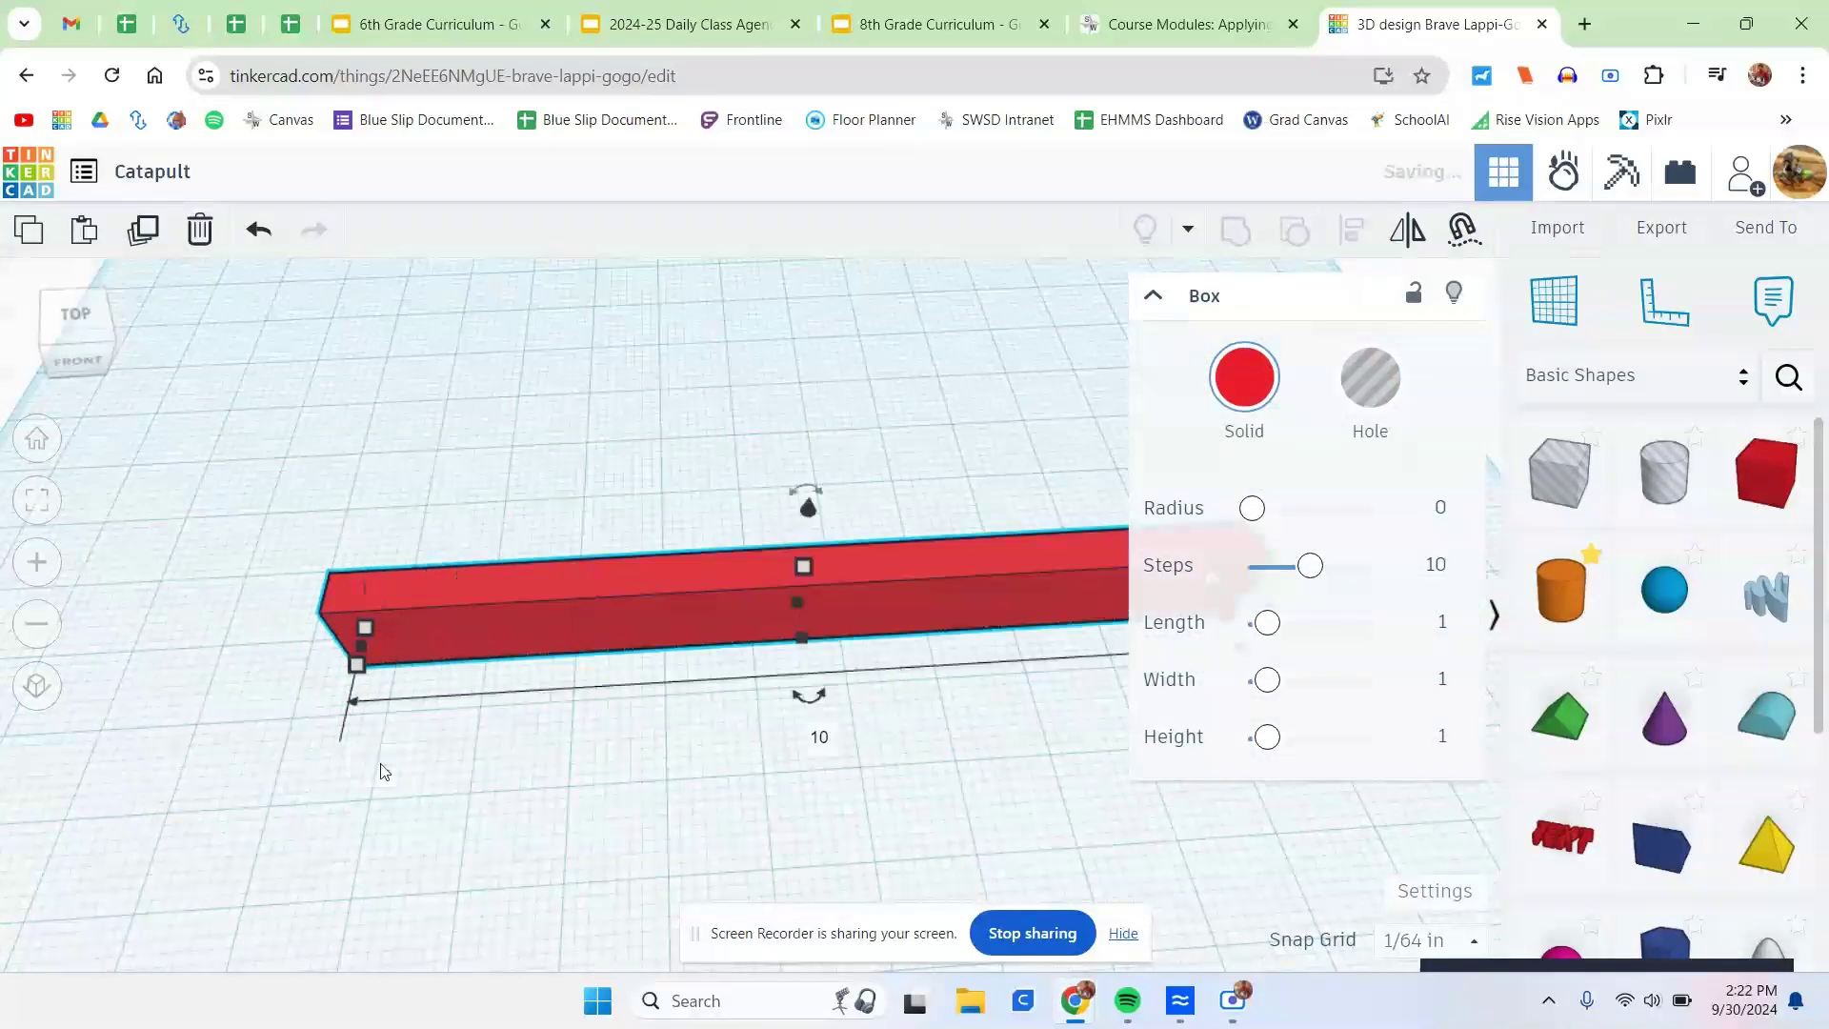
# Duplicate the 10 in rail and place the copy parallel behind the original, about 4.3 in back.
pyautogui.moveTo(539, 463); pyautogui.dragTo(432, 563, button='middle')
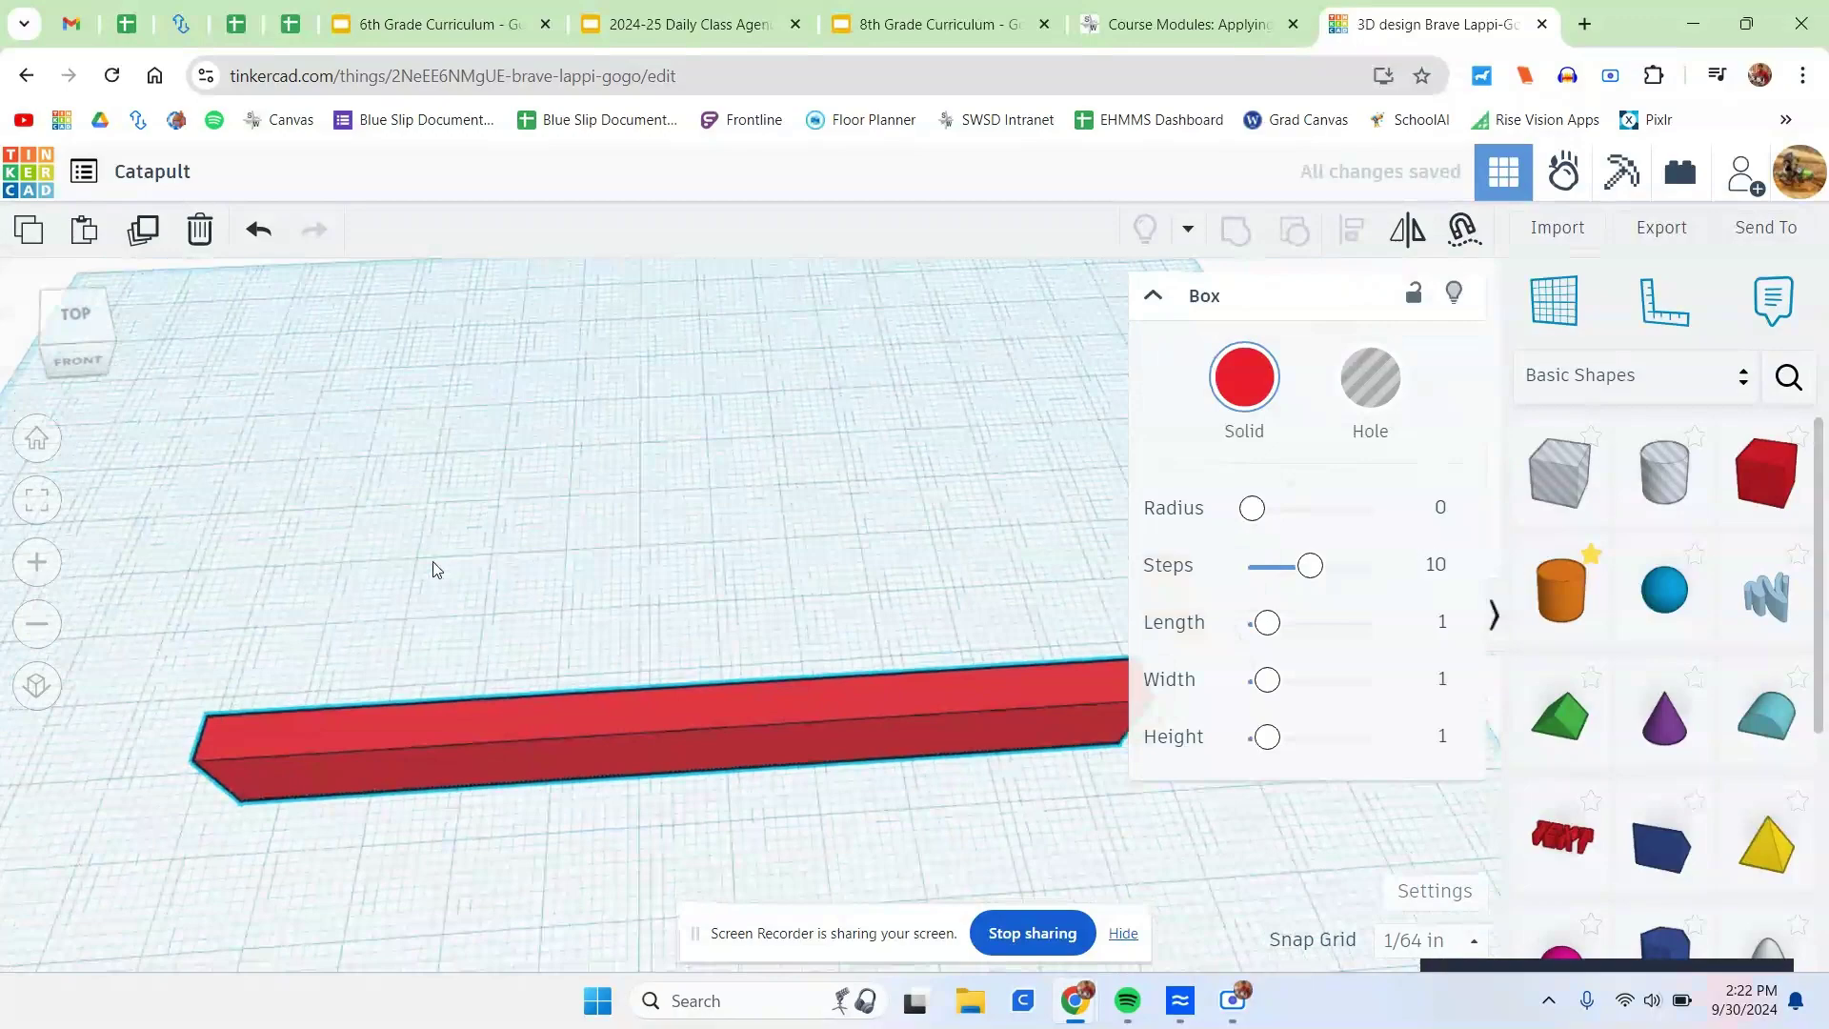
pyautogui.scroll(-1, 432, 564)
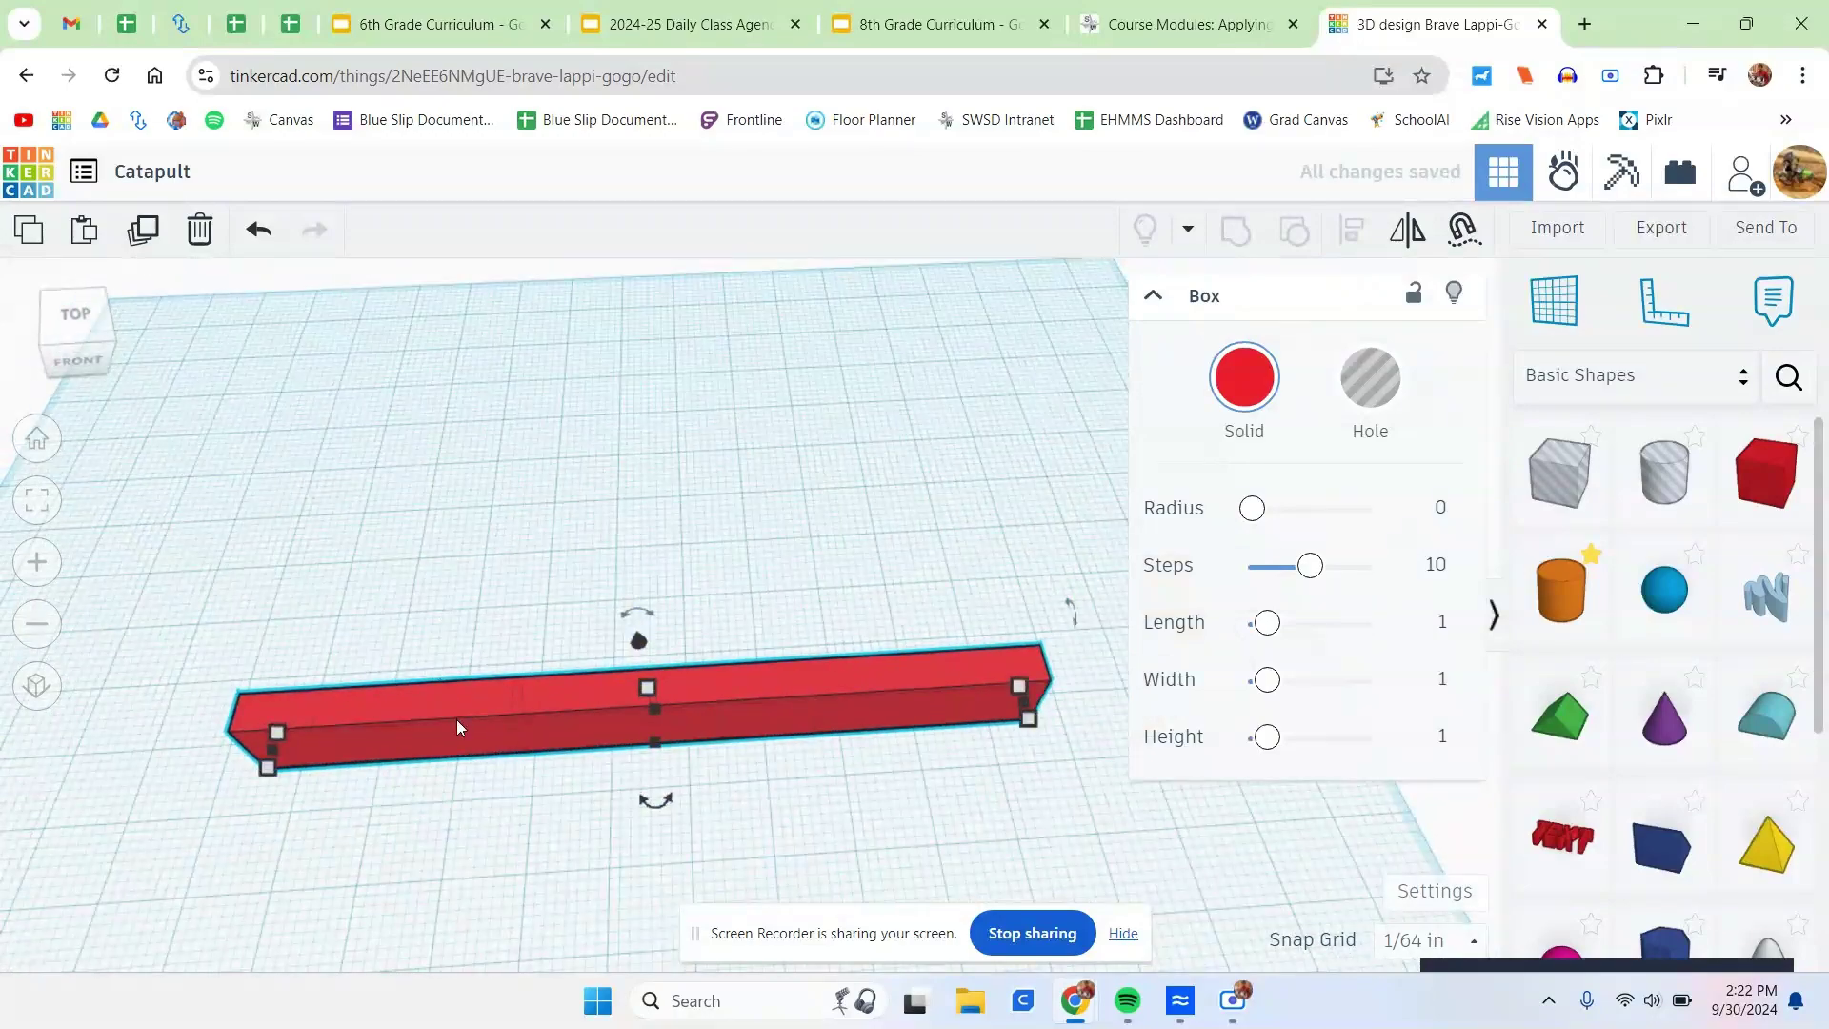
pyautogui.hotkey('ctrl', 'd')
pyautogui.keyDown('shift'); pyautogui.moveTo(456, 719); pyautogui.dragTo(873, 752); pyautogui.keyUp('shift')
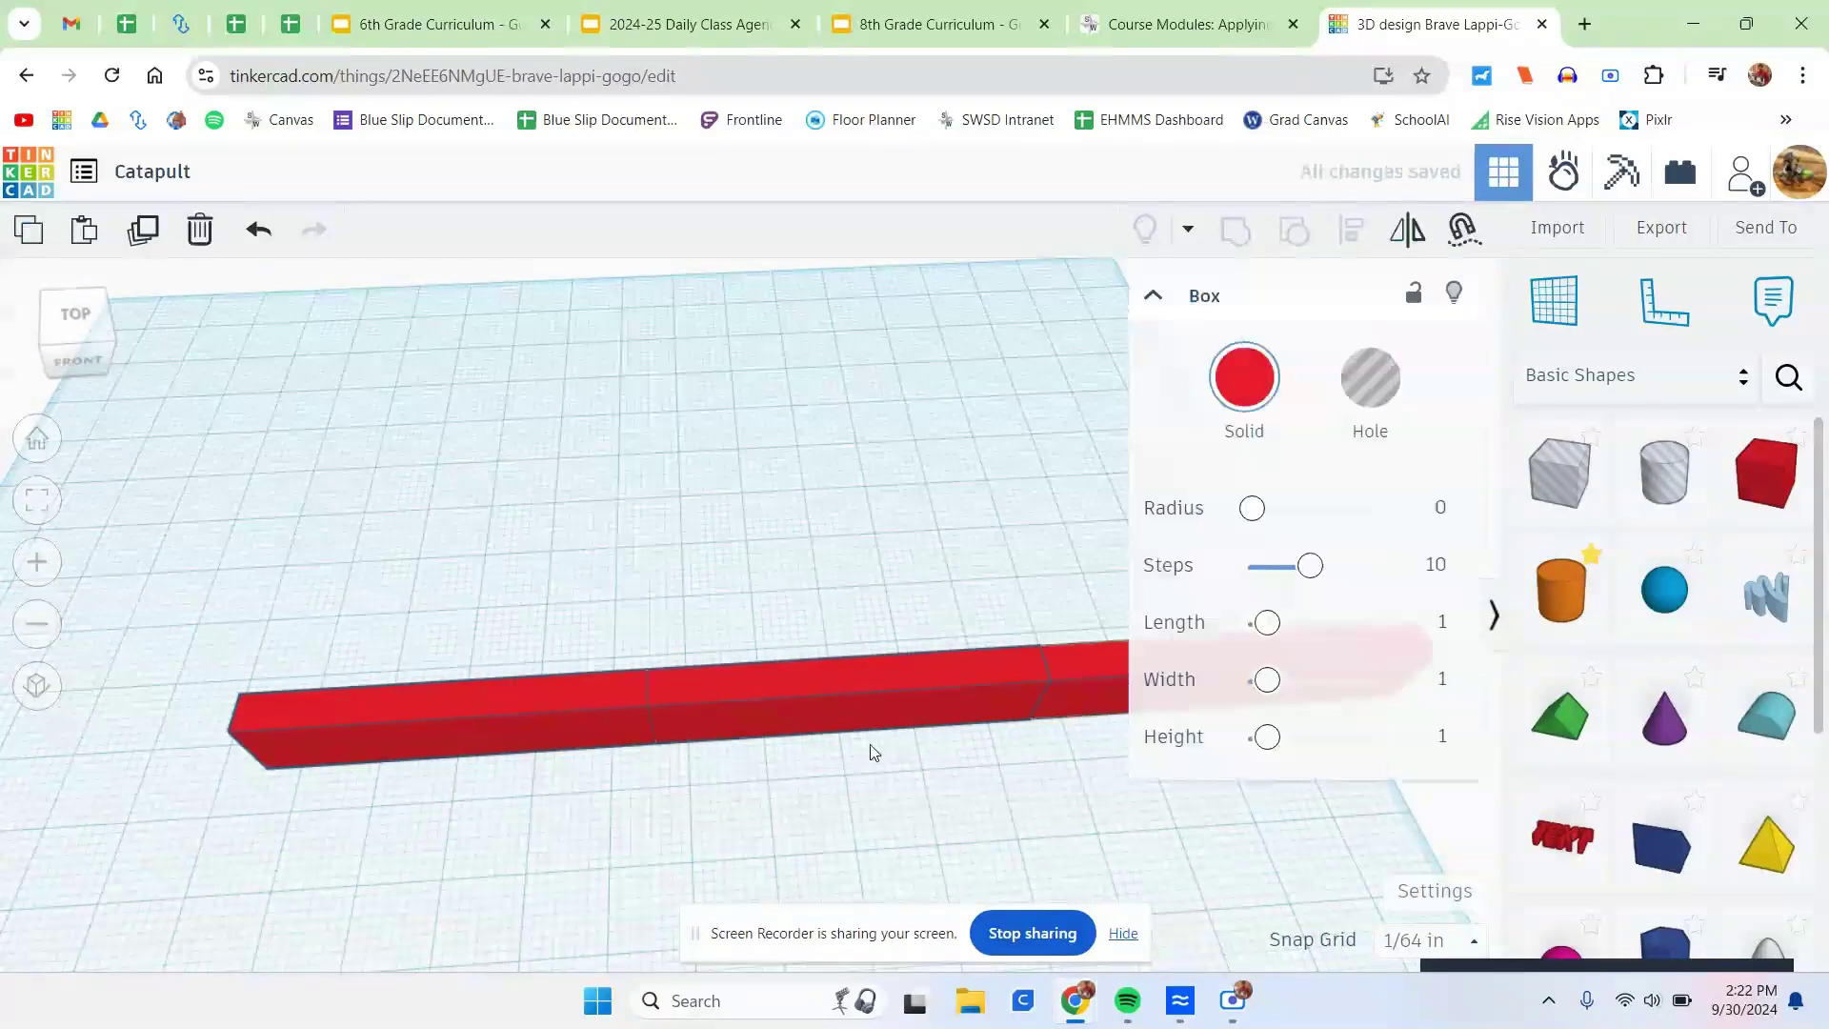
pyautogui.moveTo(1122, 683); pyautogui.dragTo(723, 482)
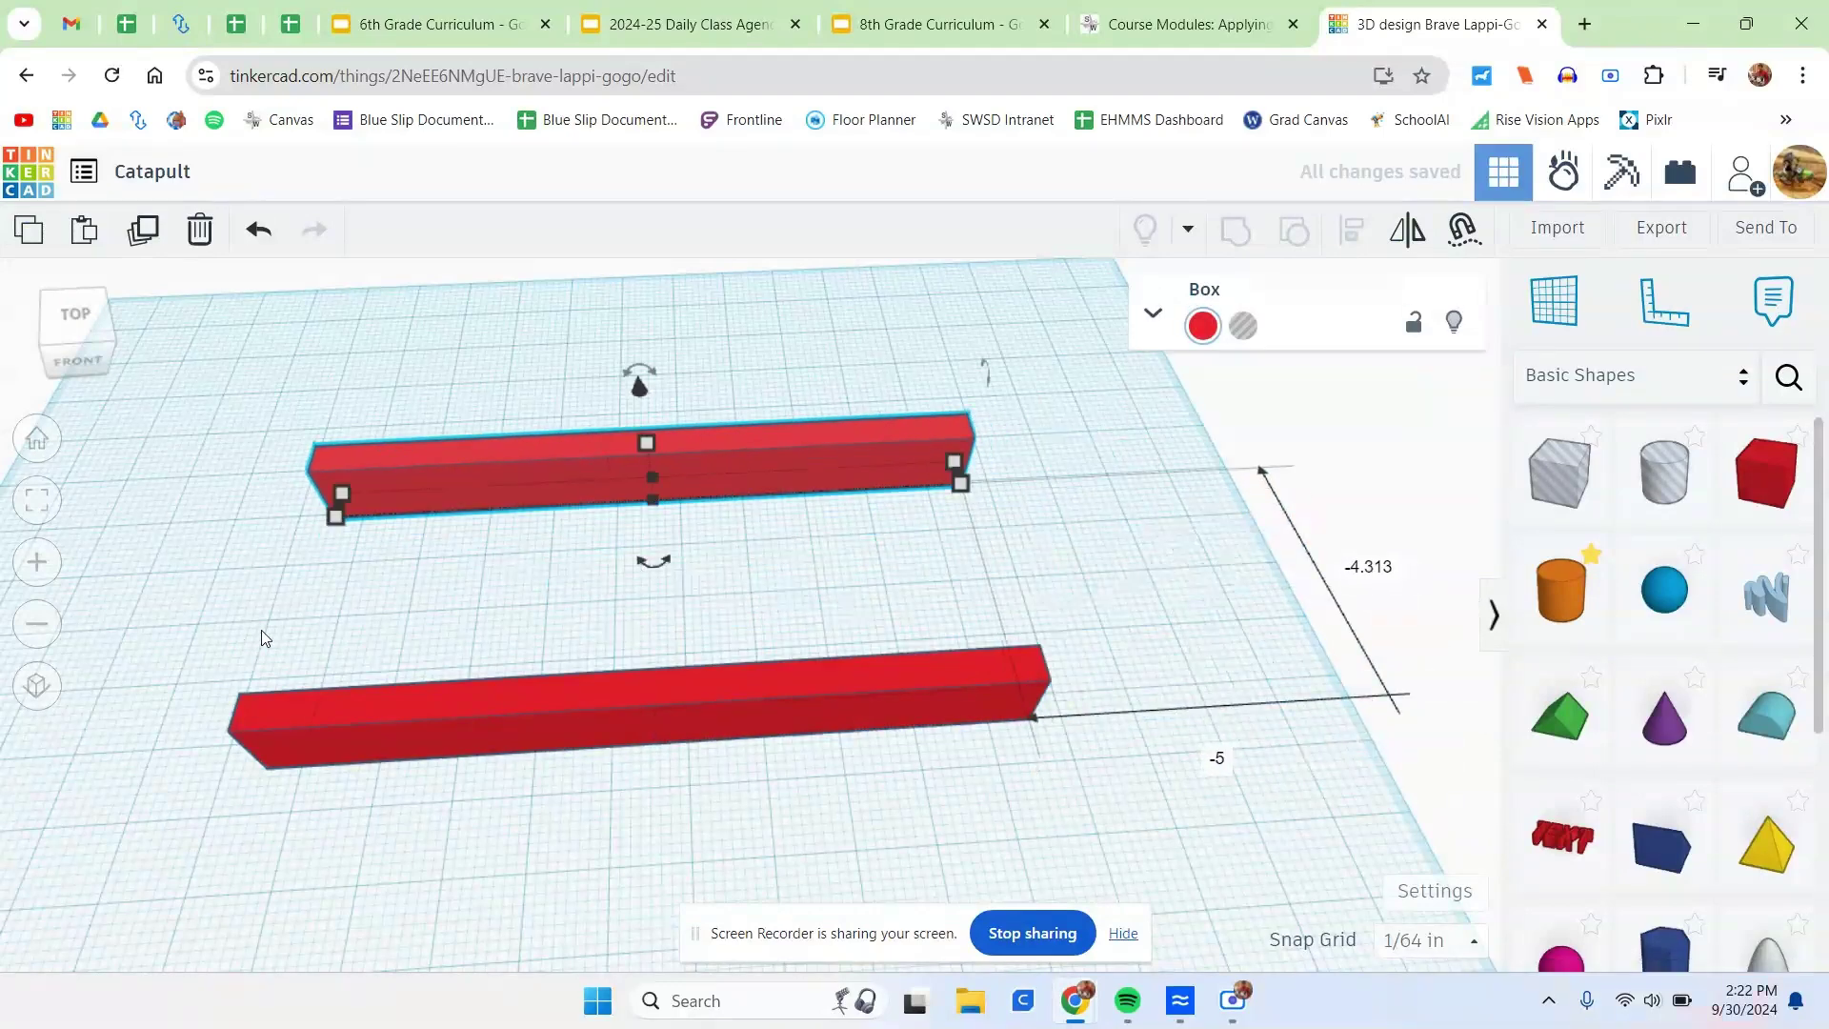
# Add another solid red box between the open ends of the two rails and set its thickness along the rails to 0.5 in.
pyautogui.moveTo(261, 631); pyautogui.dragTo(607, 636, button='right')
pyautogui.moveTo(605, 629); pyautogui.dragTo(619, 332, button='middle')
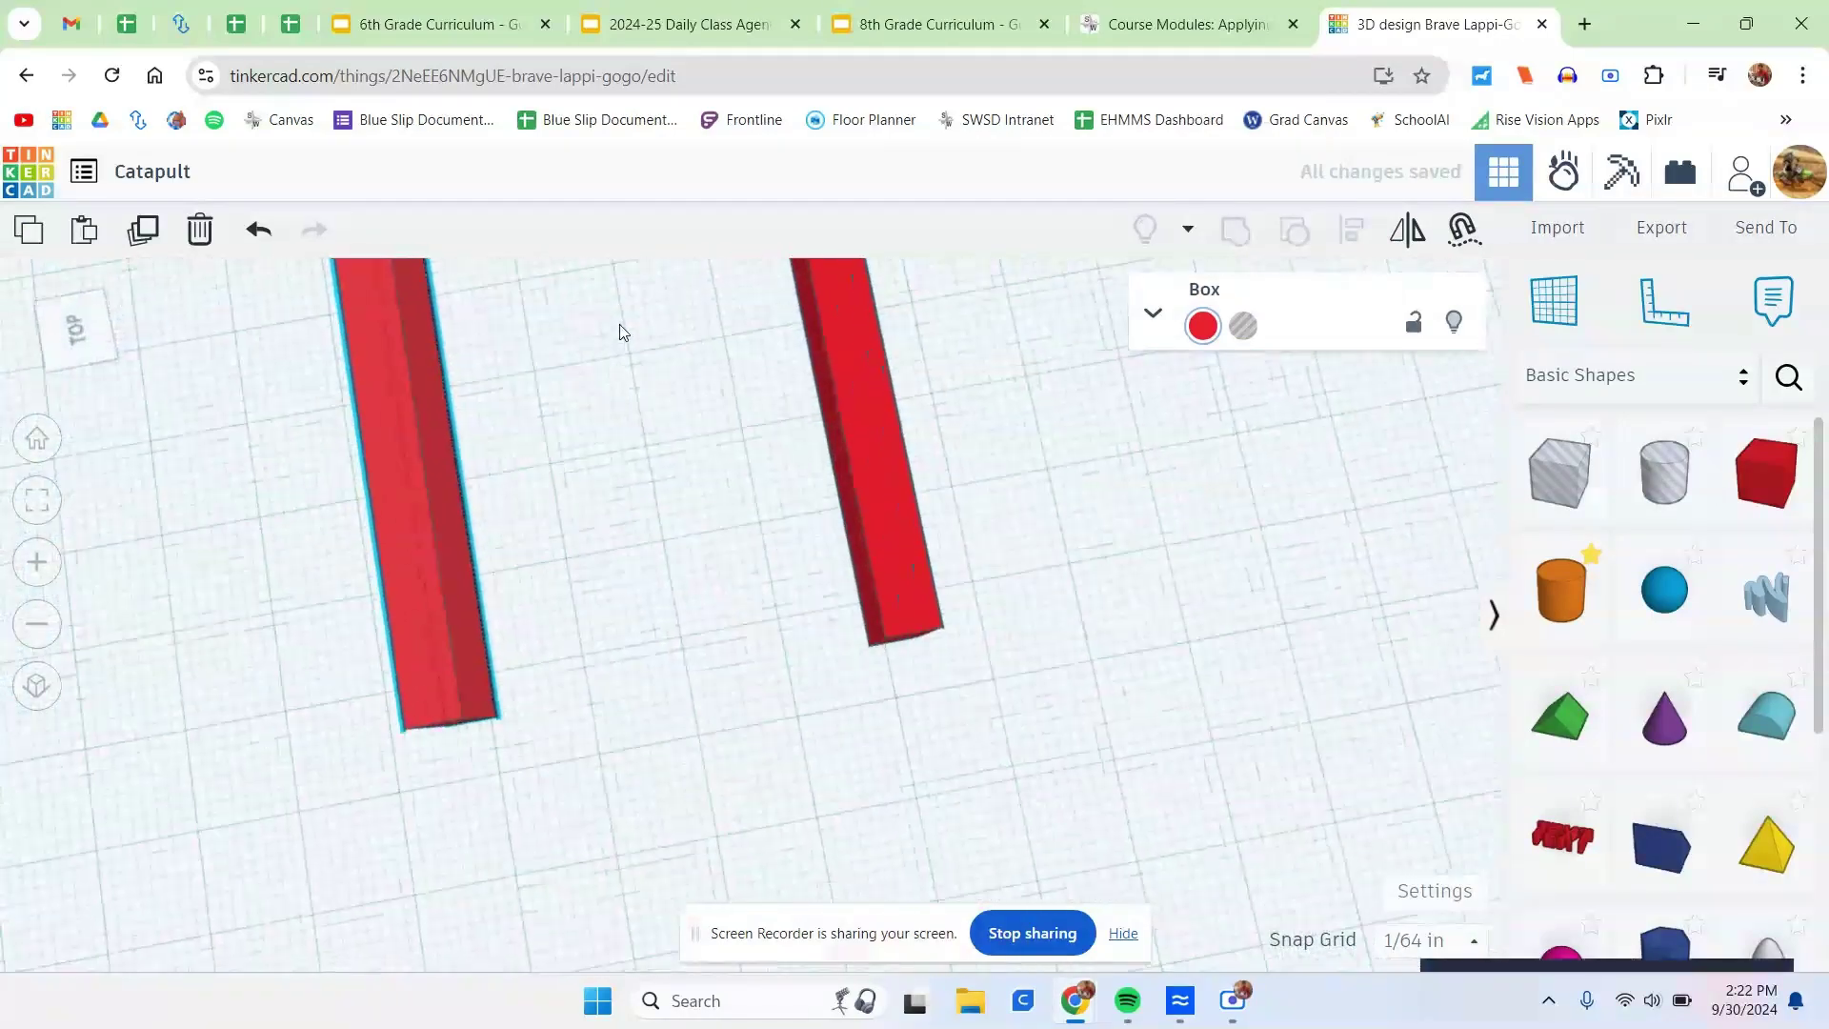
pyautogui.moveTo(647, 641); pyautogui.dragTo(449, 695, button='right')
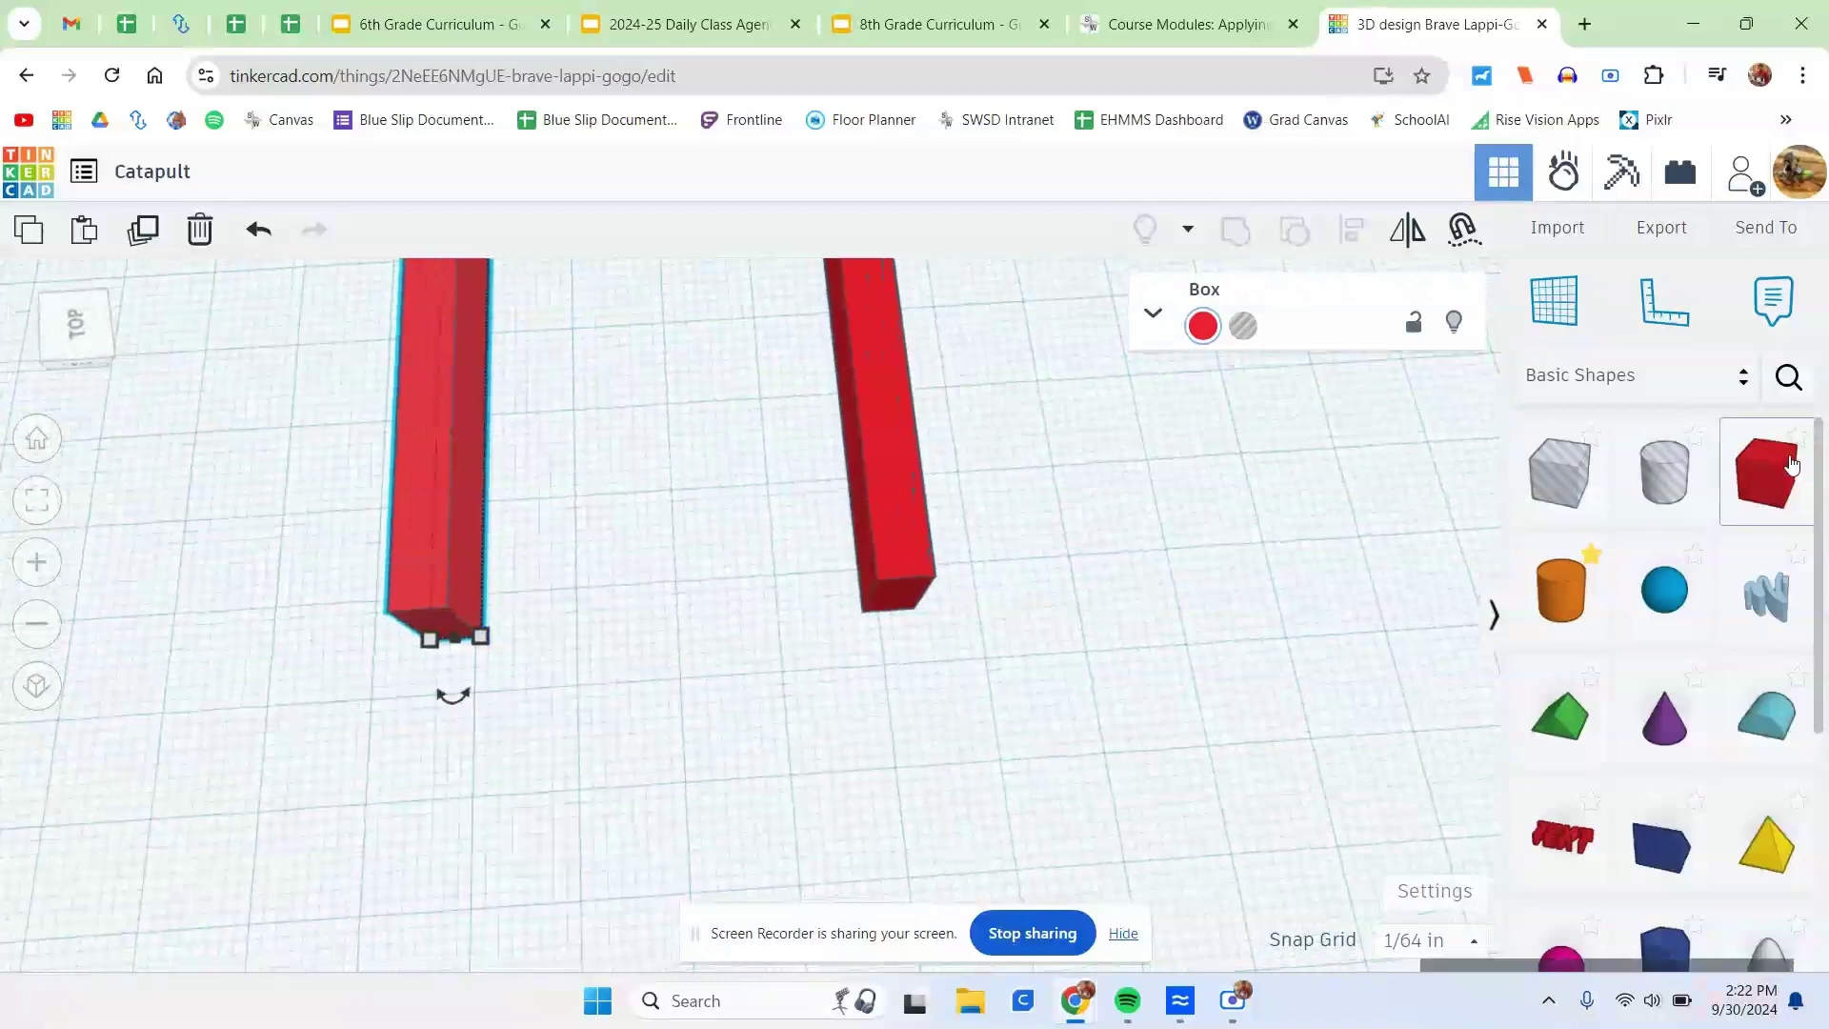
pyautogui.moveTo(1766, 472); pyautogui.dragTo(783, 596)
pyautogui.click(726, 541)
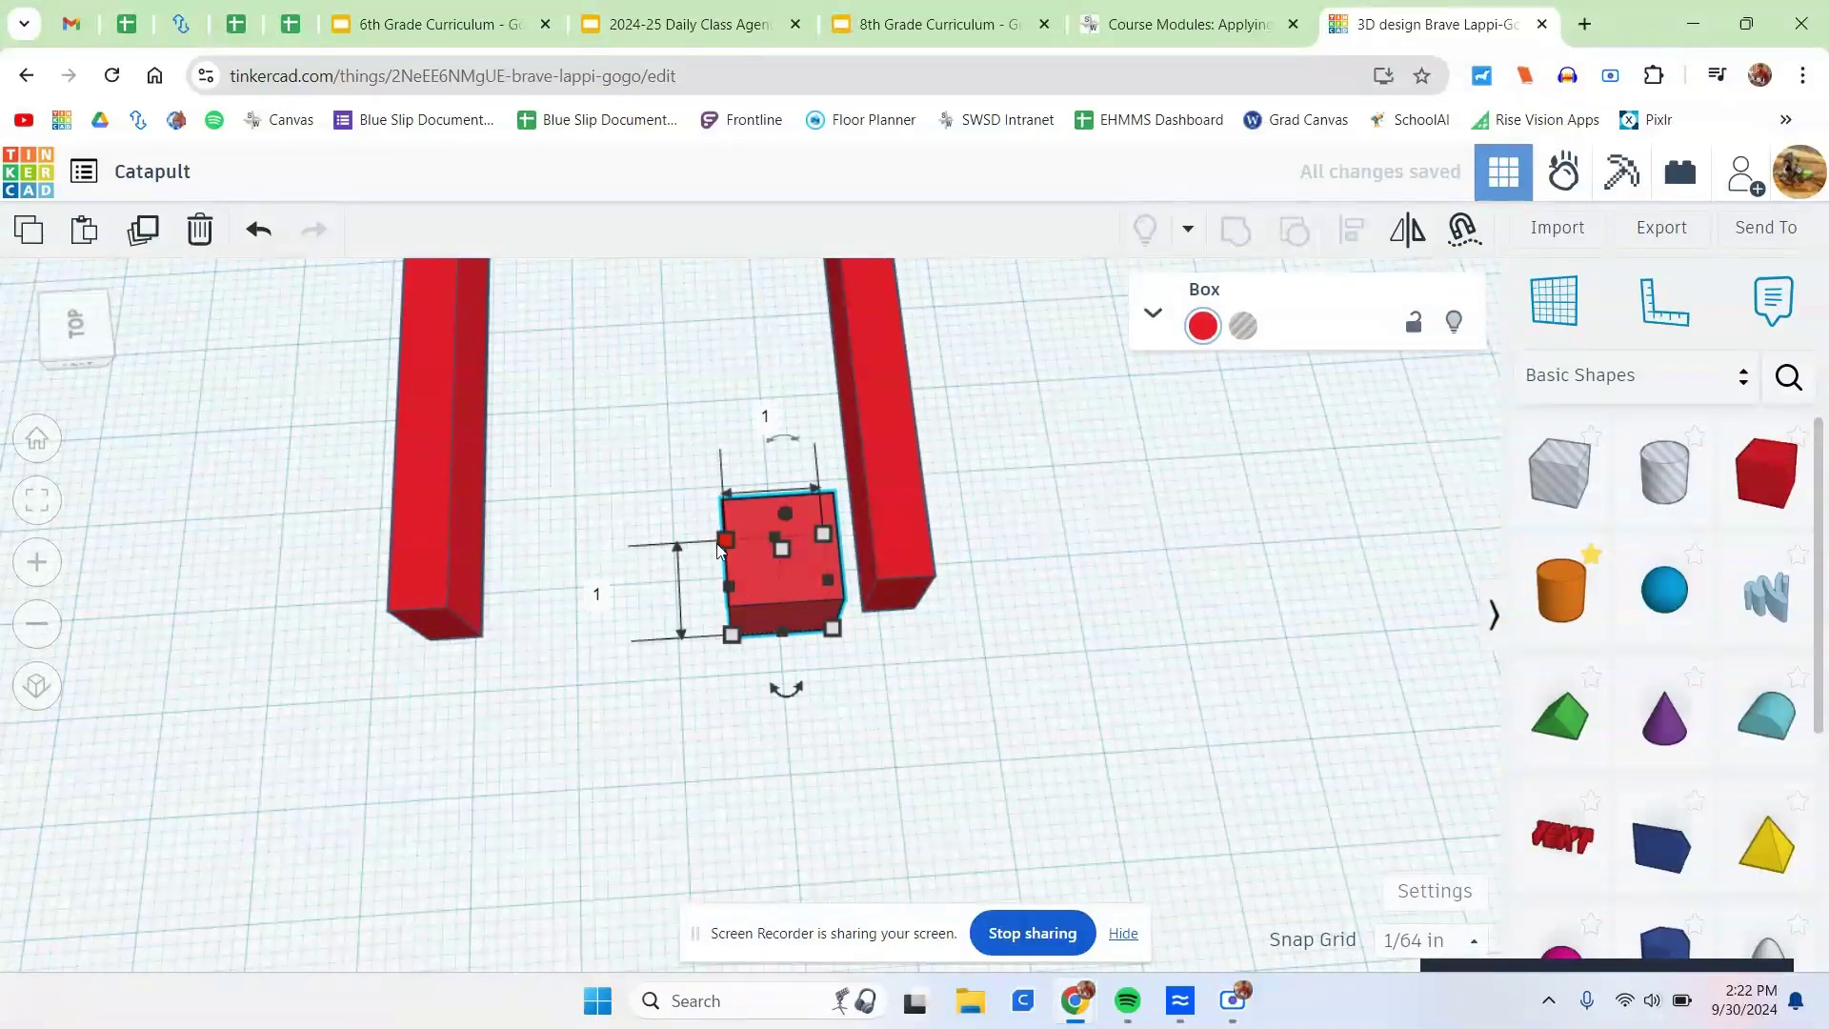
pyautogui.click(596, 596)
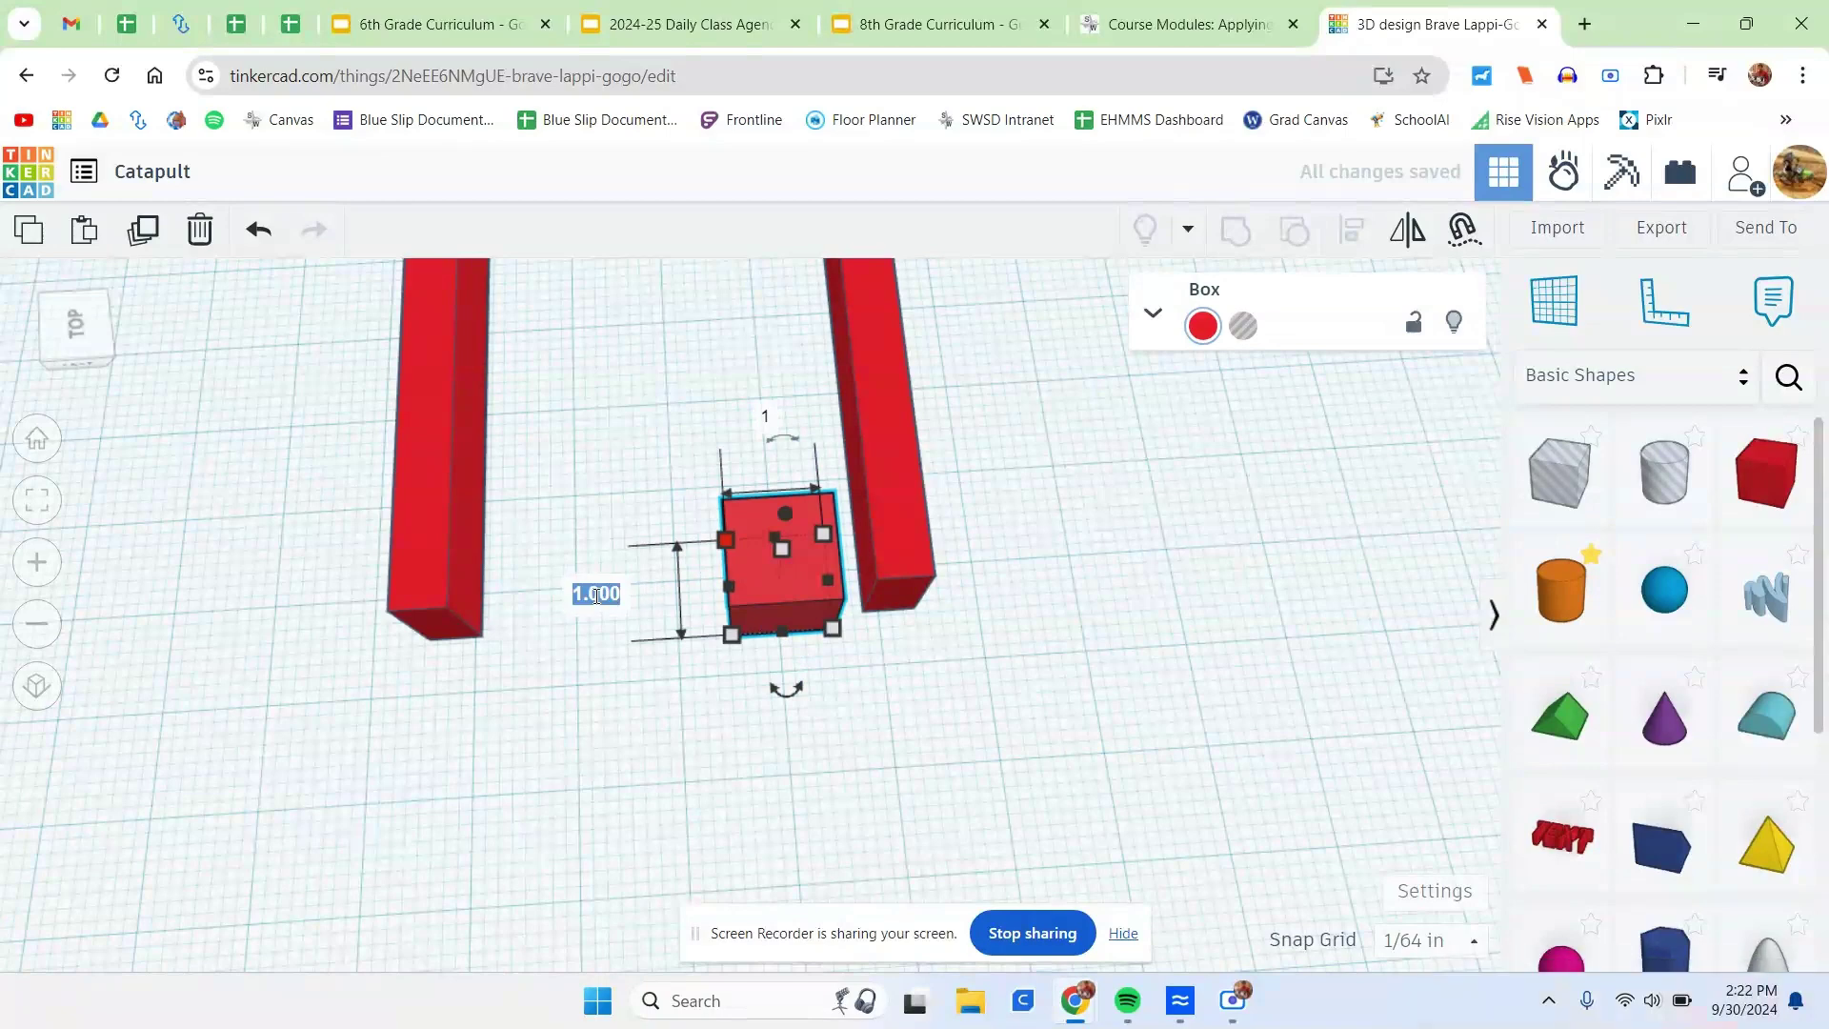
pyautogui.press('Return')
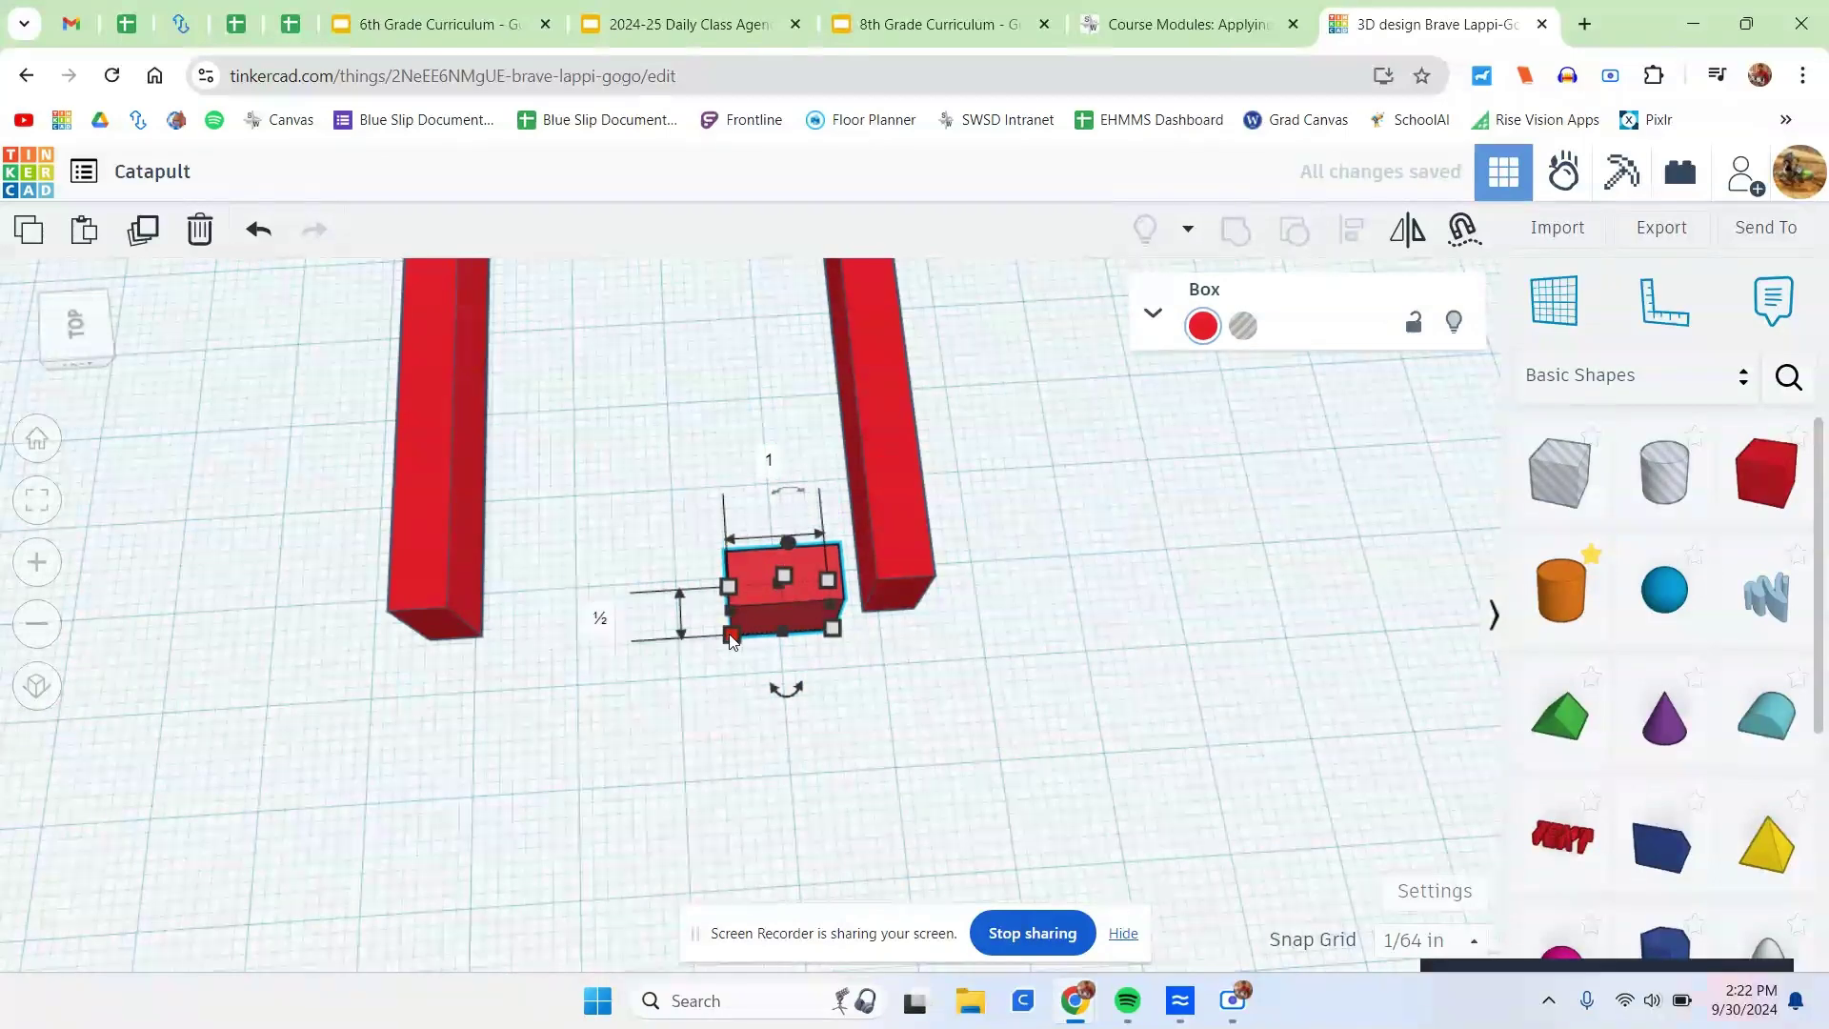
# Set the new box's length to 5 in and position it as a crossbar over the ends of the two rails.
pyautogui.click(598, 620)
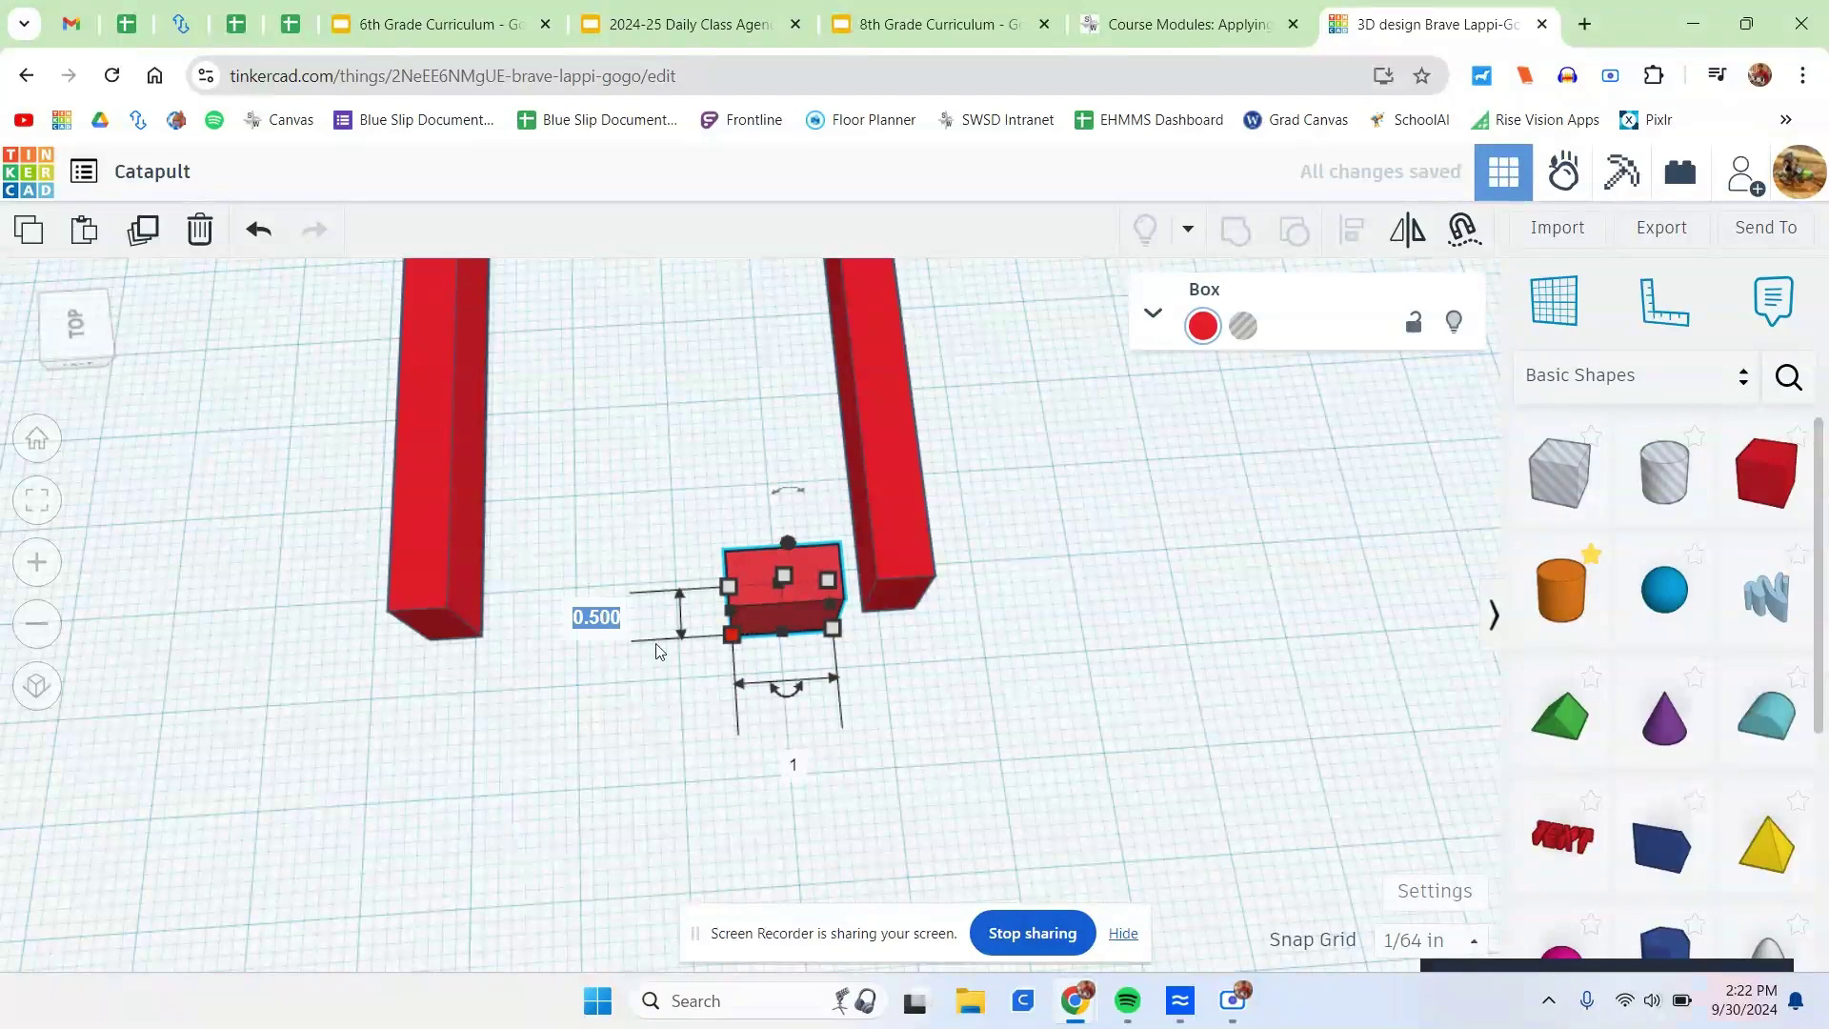
pyautogui.click(795, 768)
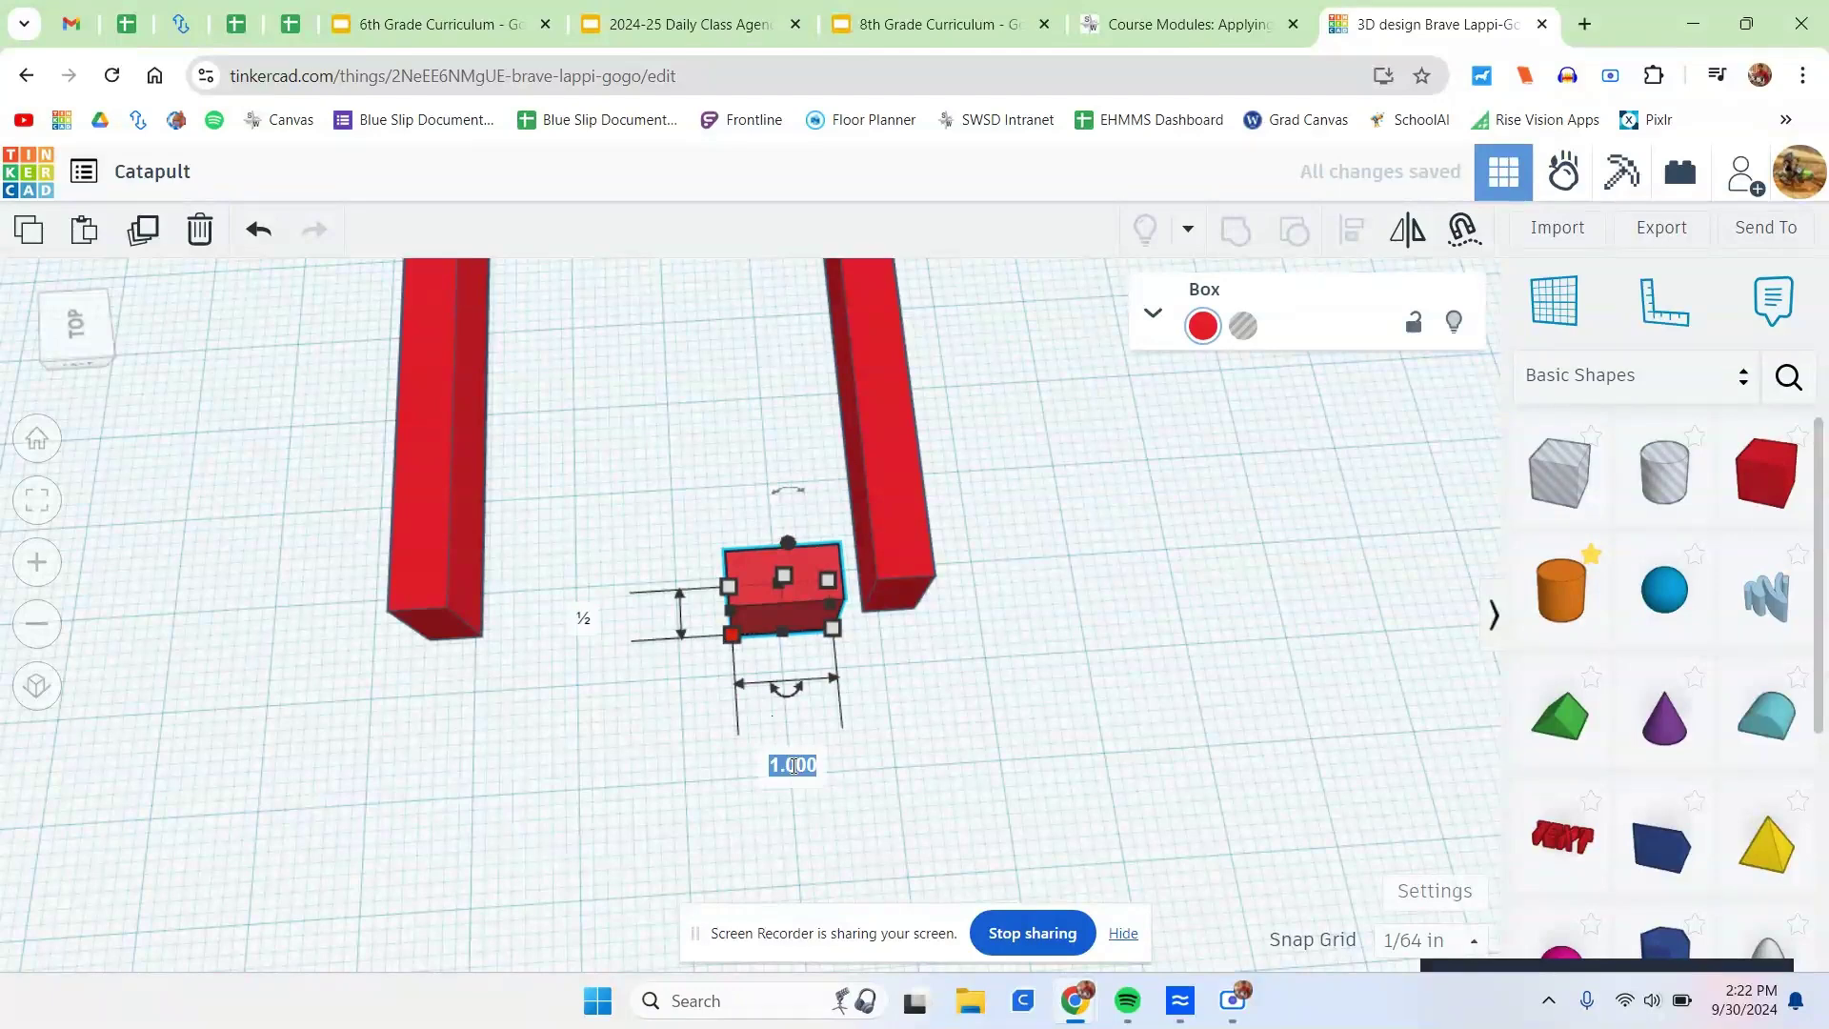
pyautogui.write('5')
pyautogui.press('Return')
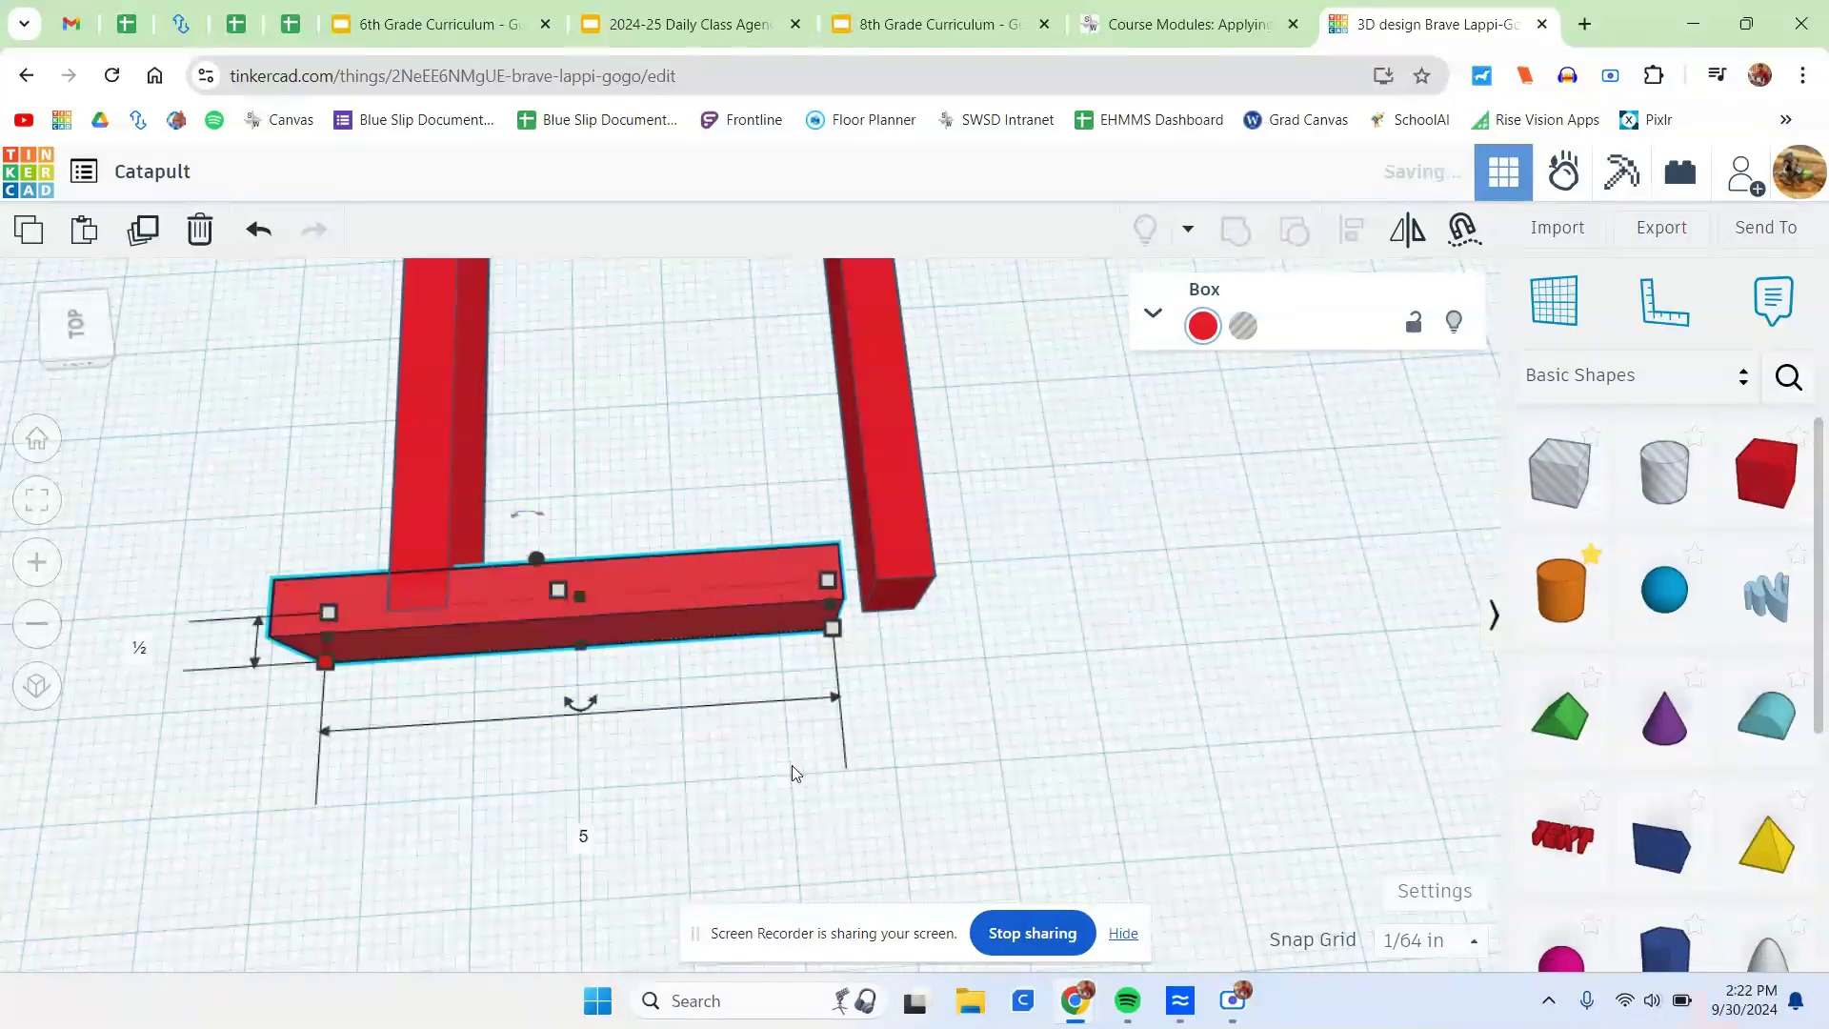
pyautogui.moveTo(750, 585); pyautogui.dragTo(785, 571)
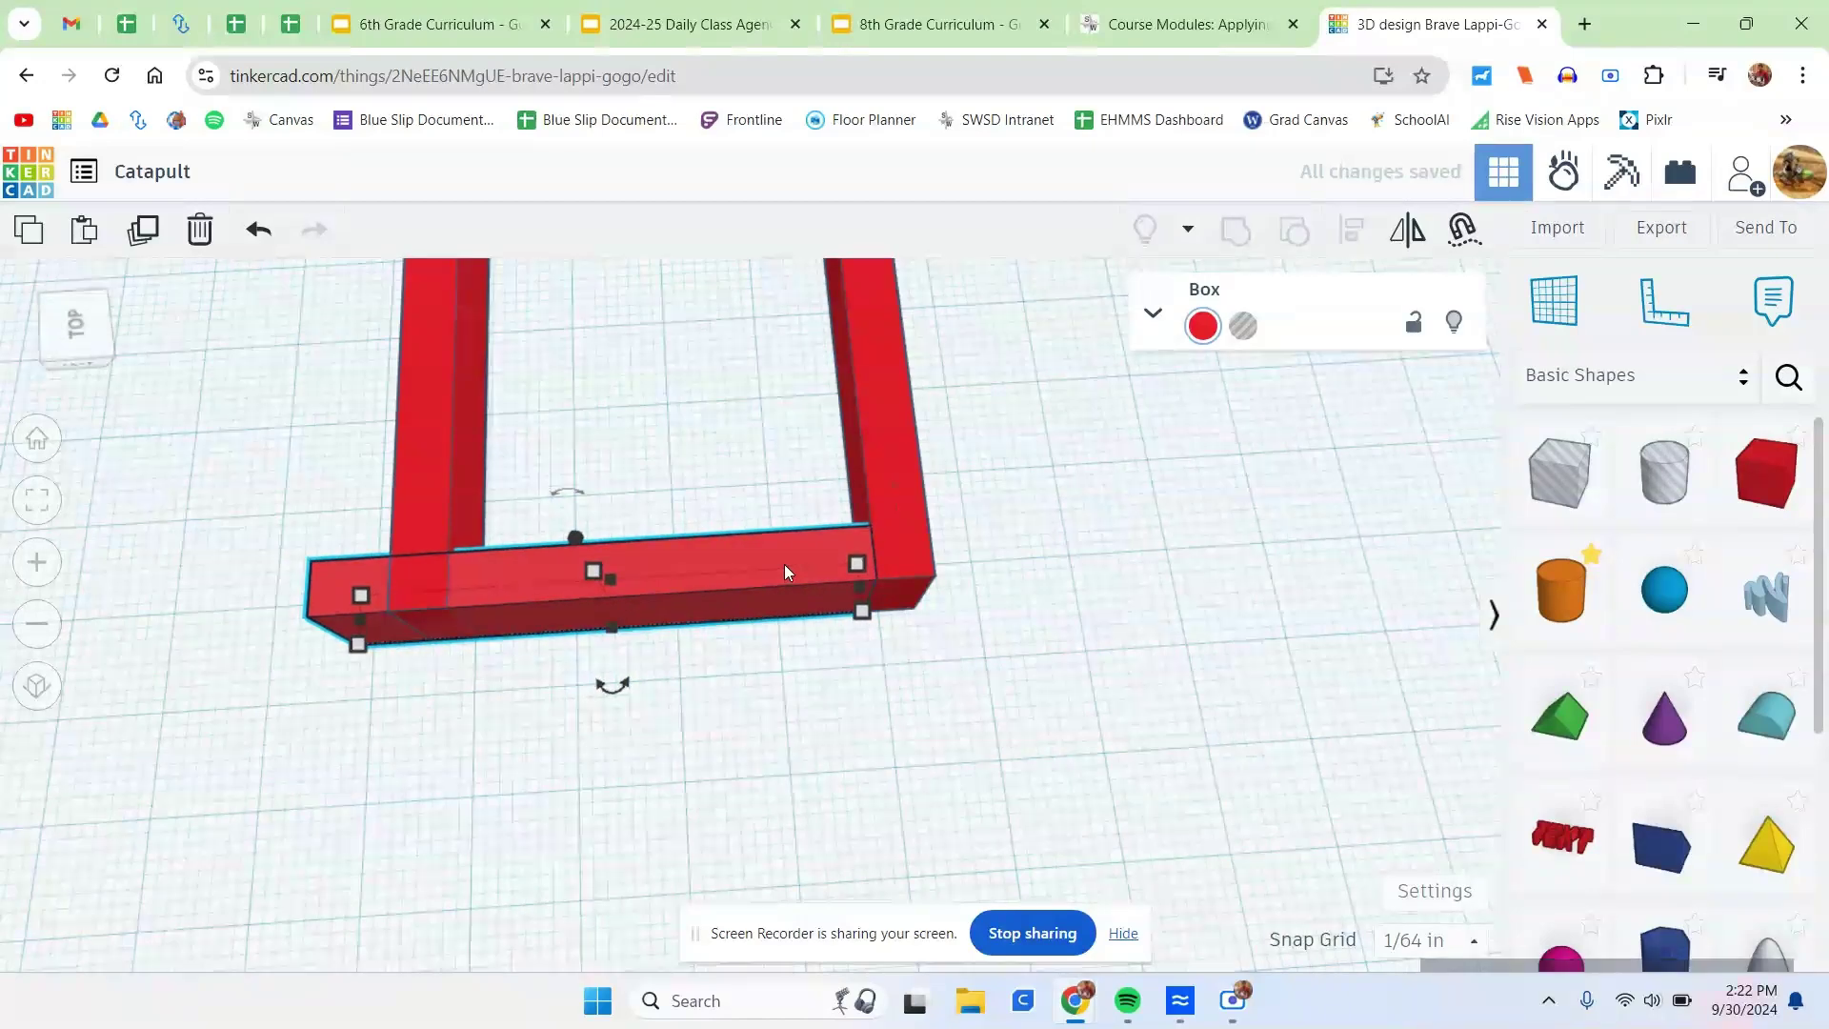
# Move the second rail outward about 1.2 in to the outer end of the 5 in crossbar and line up their ends.
pyautogui.moveTo(476, 492); pyautogui.dragTo(317, 492)
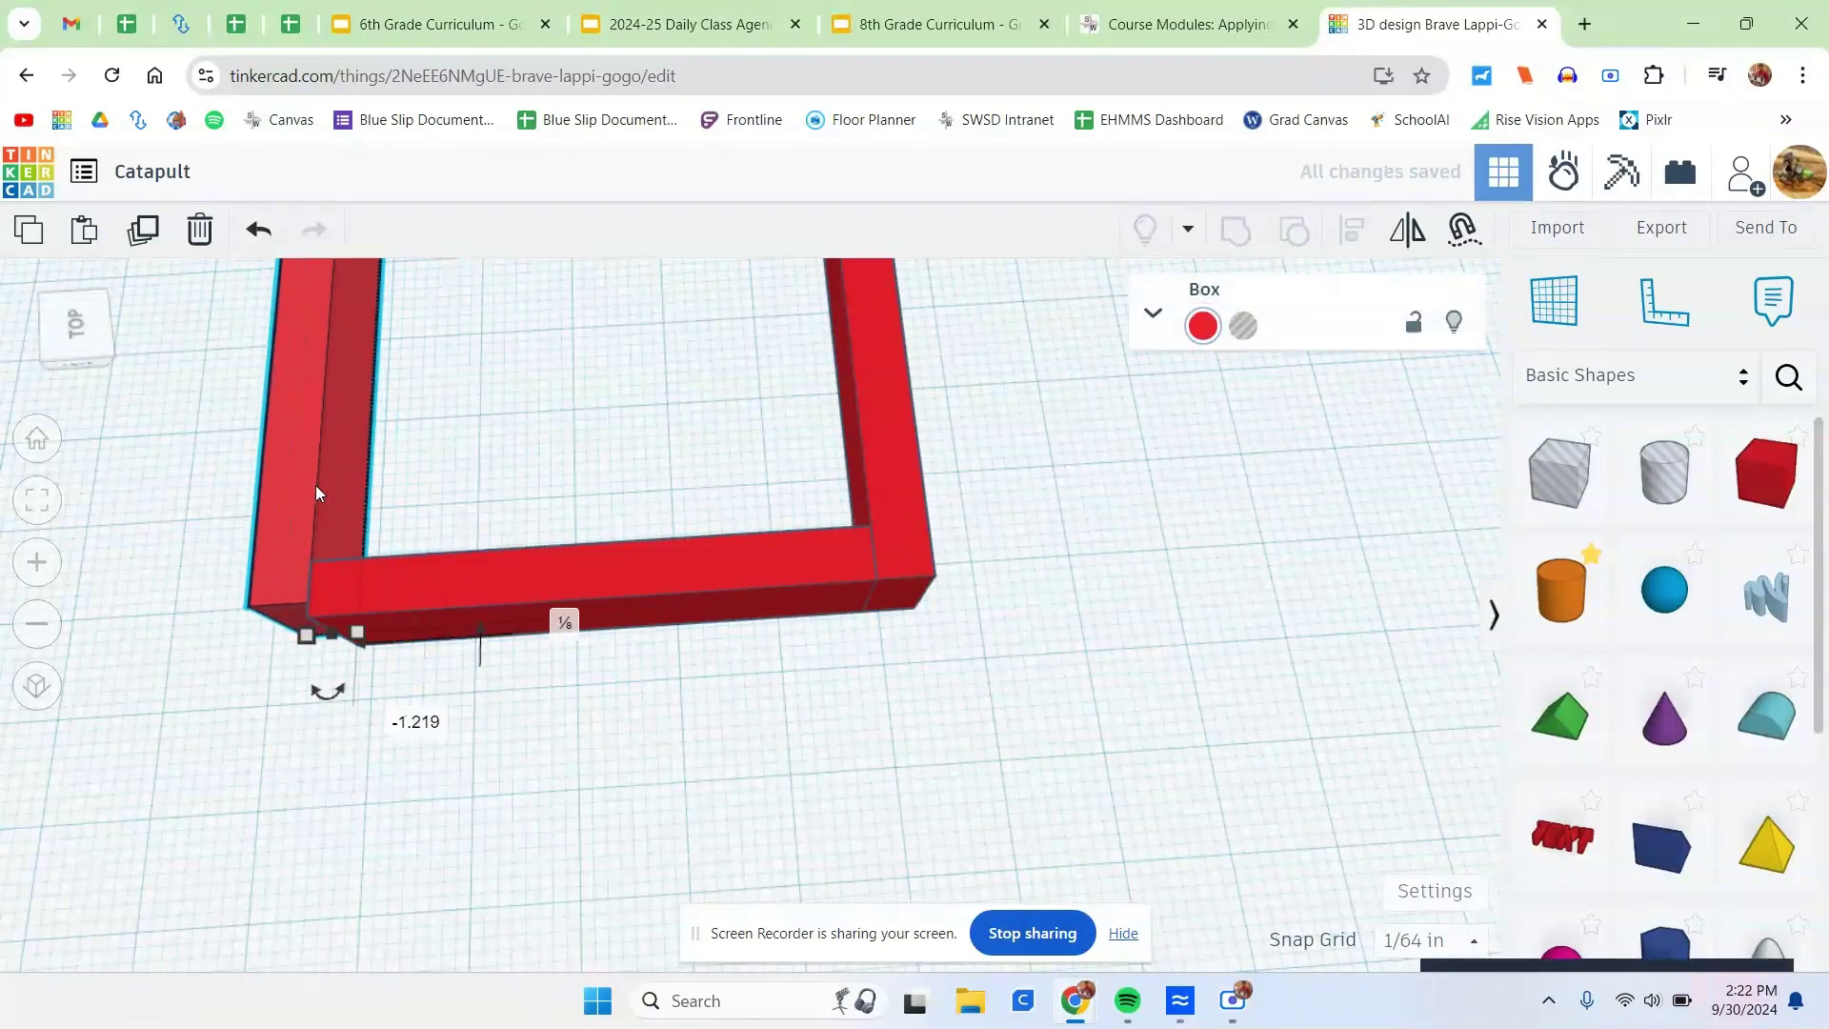
pyautogui.press('Down')
pyautogui.press('Down')
pyautogui.press('Down')
pyautogui.press('Down')
pyautogui.press('Down')
pyautogui.press('Down')
pyautogui.press('Down')
pyautogui.press('Down')
pyautogui.press('Down')
pyautogui.press('Down')
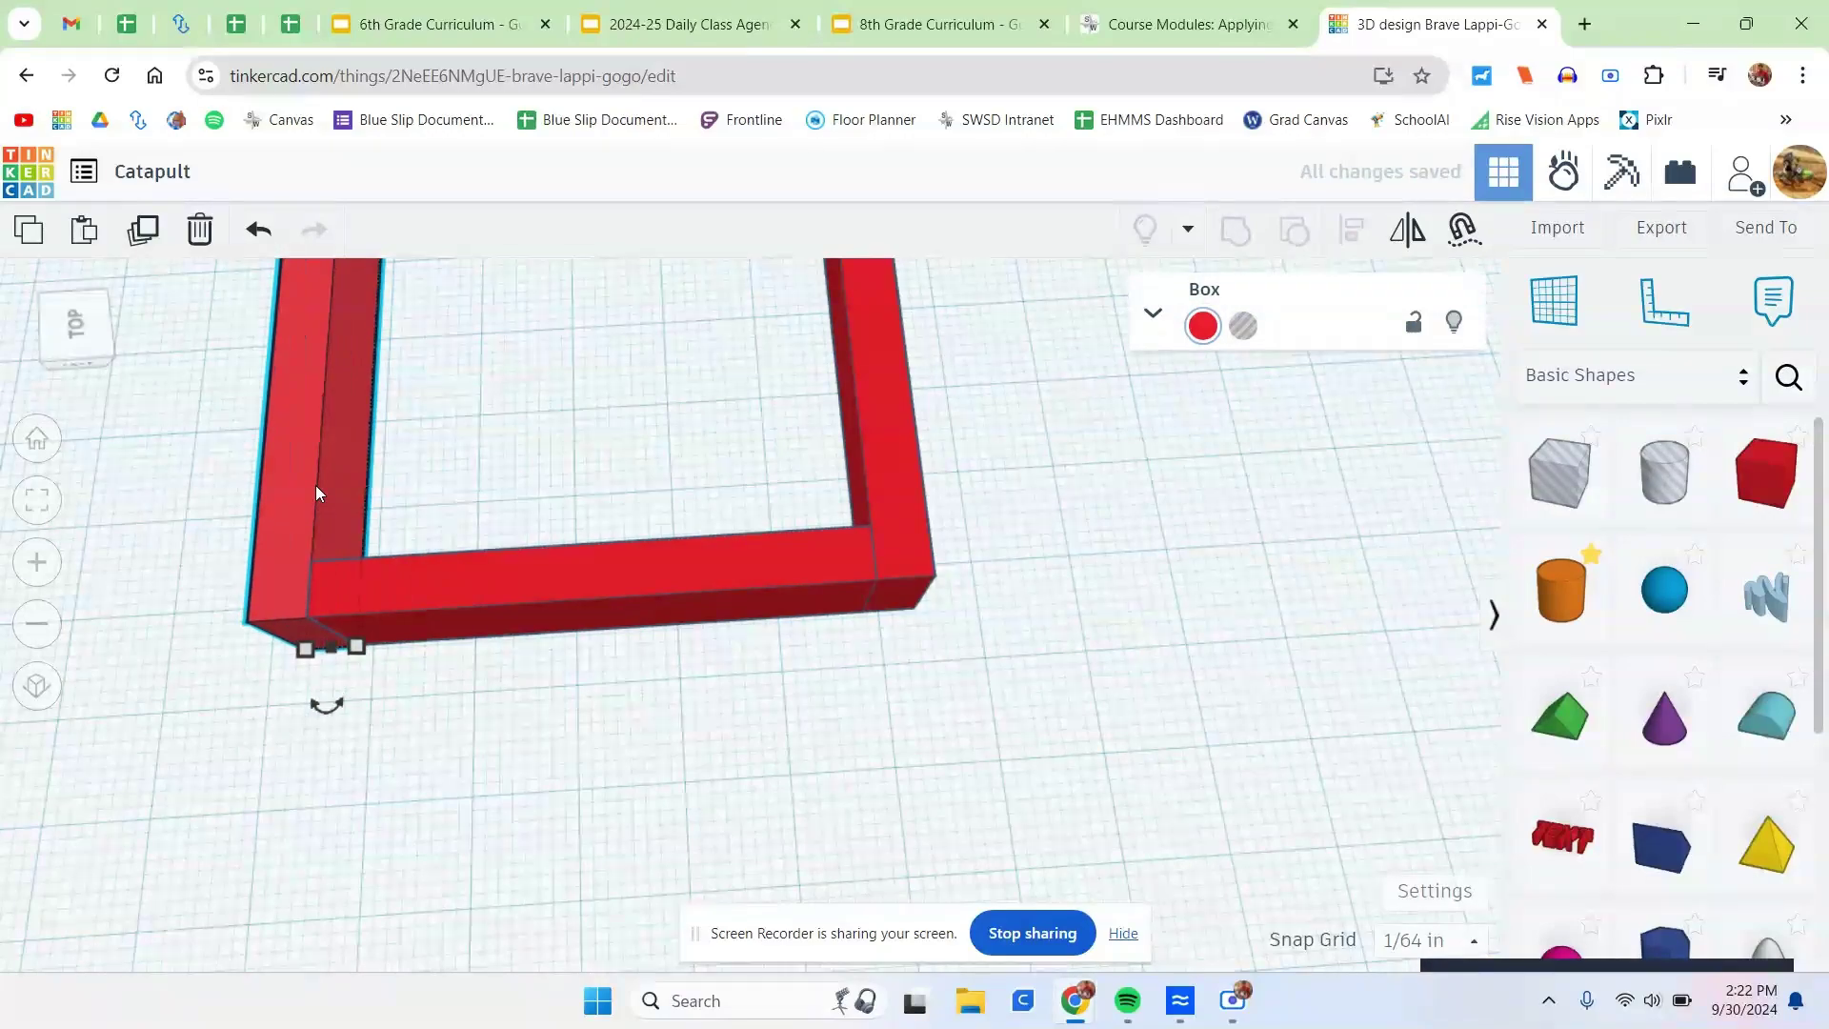
# Duplicate the 5 in crossbar and place the copy about 9.2 in along the rails, at their open ends.
pyautogui.moveTo(316, 484); pyautogui.dragTo(899, 500, button='right')
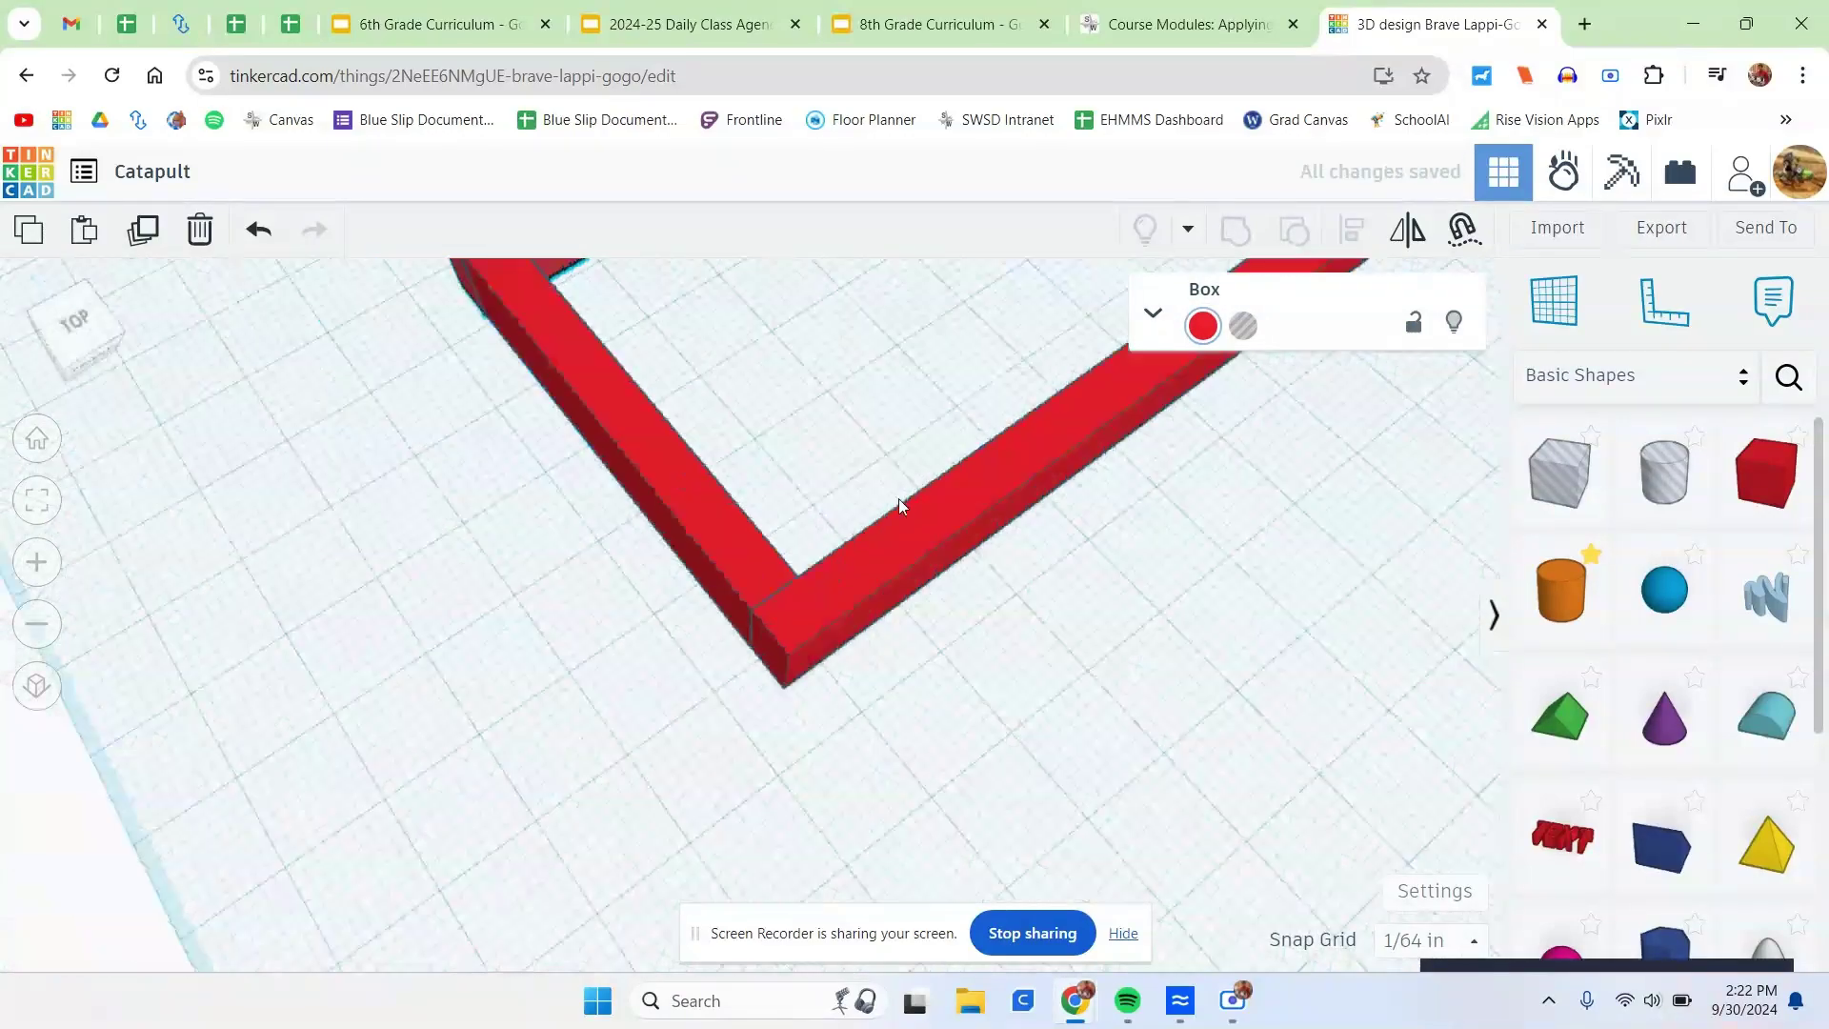
pyautogui.moveTo(900, 499); pyautogui.dragTo(412, 506, button='middle')
pyautogui.scroll(-2, 507, 467)
pyautogui.moveTo(979, 433); pyautogui.dragTo(848, 537, button='middle')
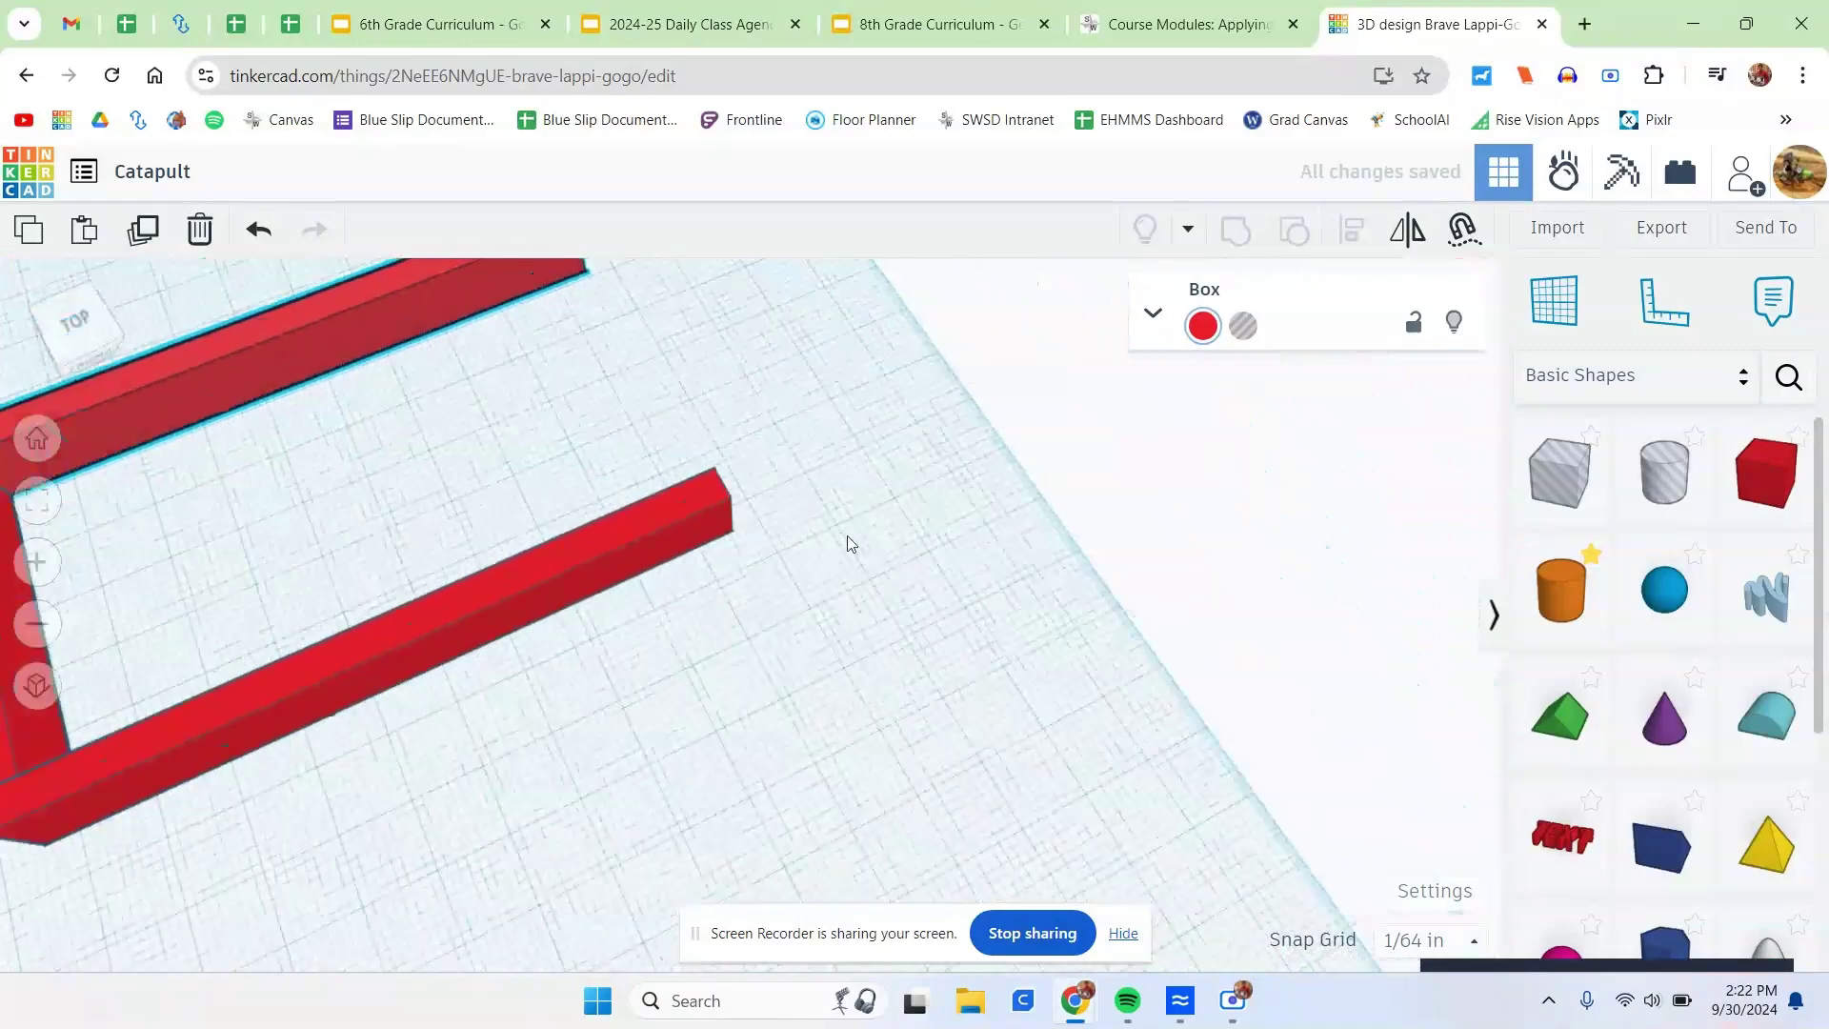
pyautogui.moveTo(948, 509); pyautogui.dragTo(809, 534, button='right')
pyautogui.moveTo(710, 390); pyautogui.dragTo(967, 471, button='middle')
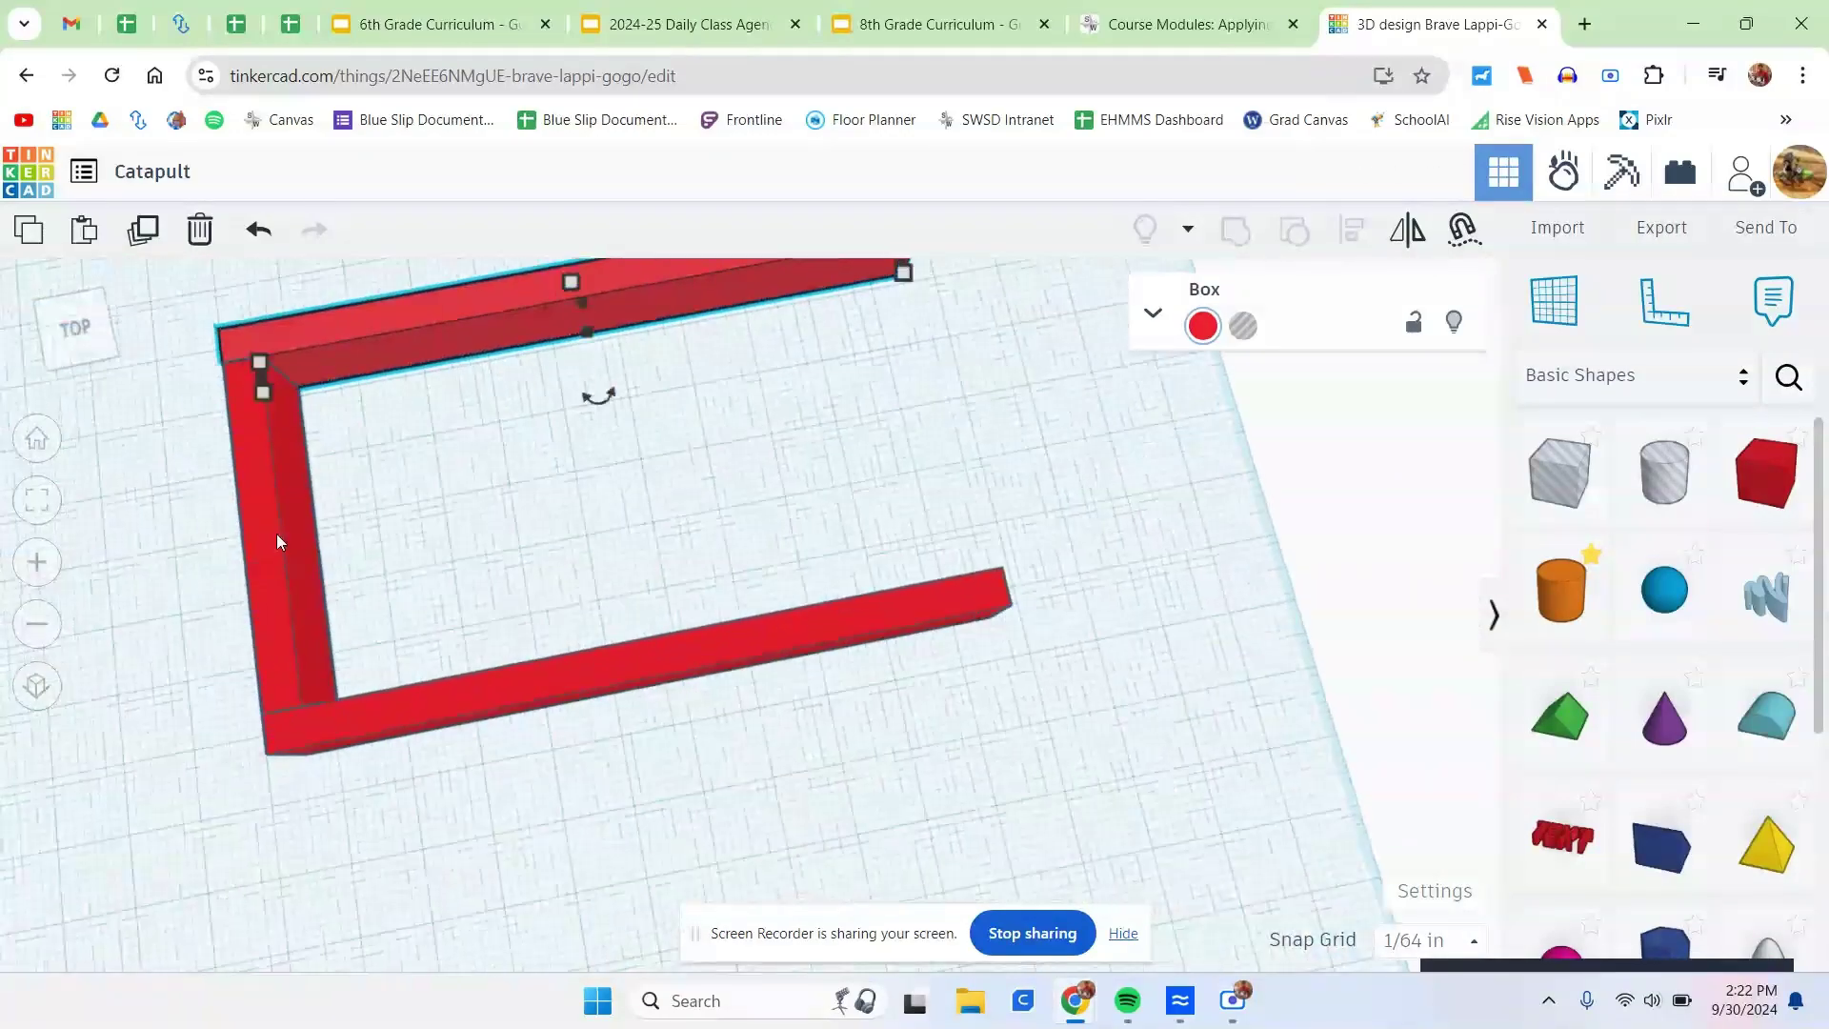
pyautogui.click(278, 539)
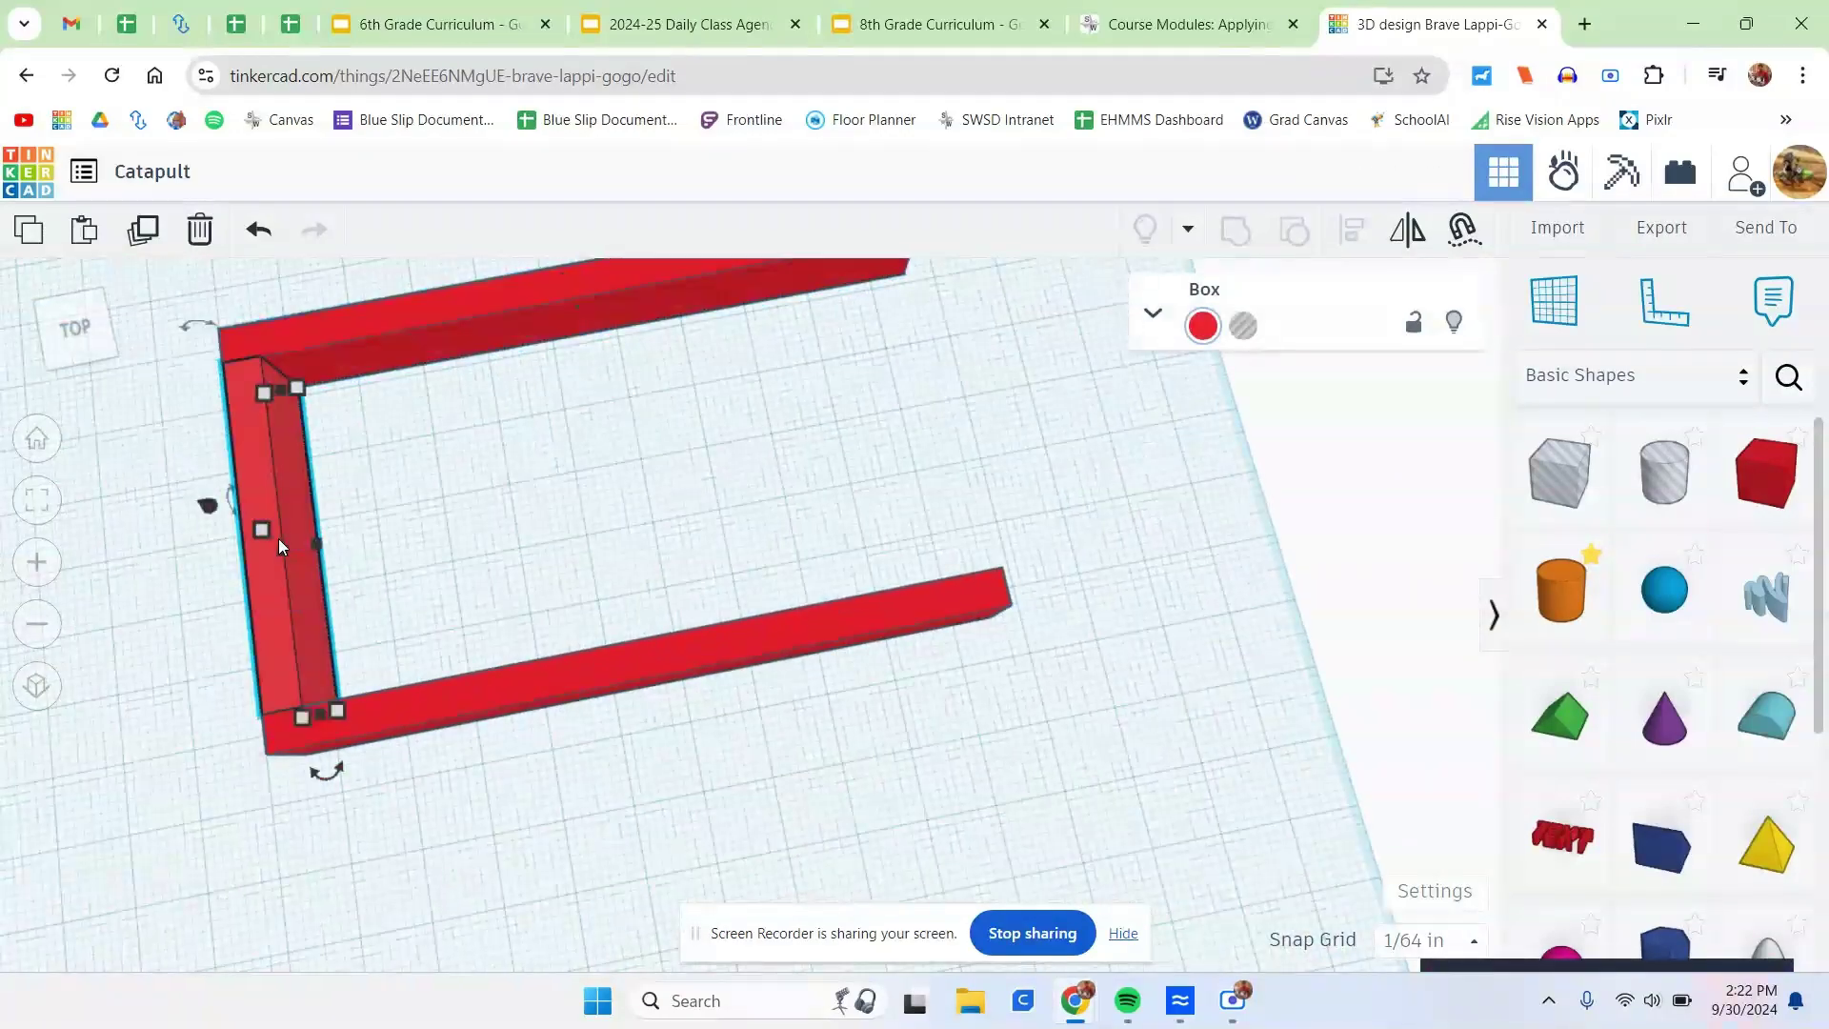
pyautogui.click(376, 575)
pyautogui.moveTo(332, 583); pyautogui.dragTo(953, 466)
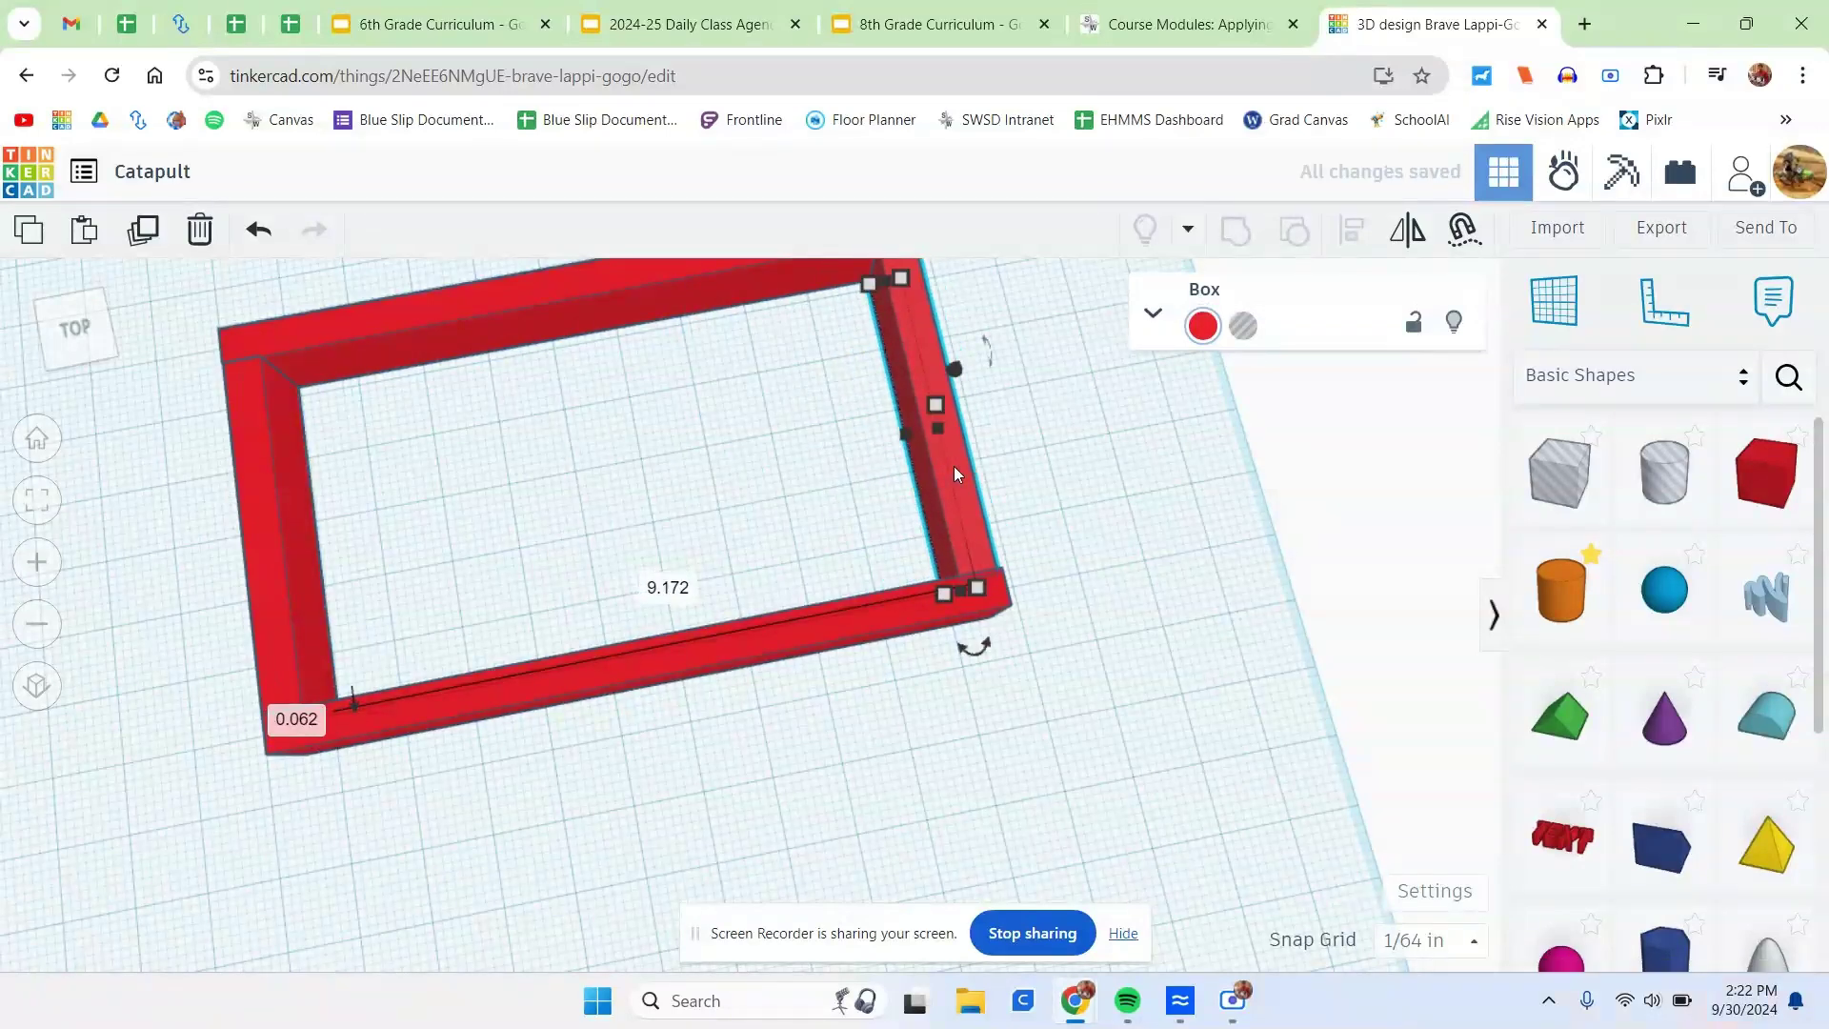
# Nudge the copied crossbar in small increments until it sits flush with the ends and sides of the rails.
pyautogui.press('Right')
pyautogui.press('Right')
pyautogui.press('Right')
pyautogui.press('Right')
pyautogui.press('Right')
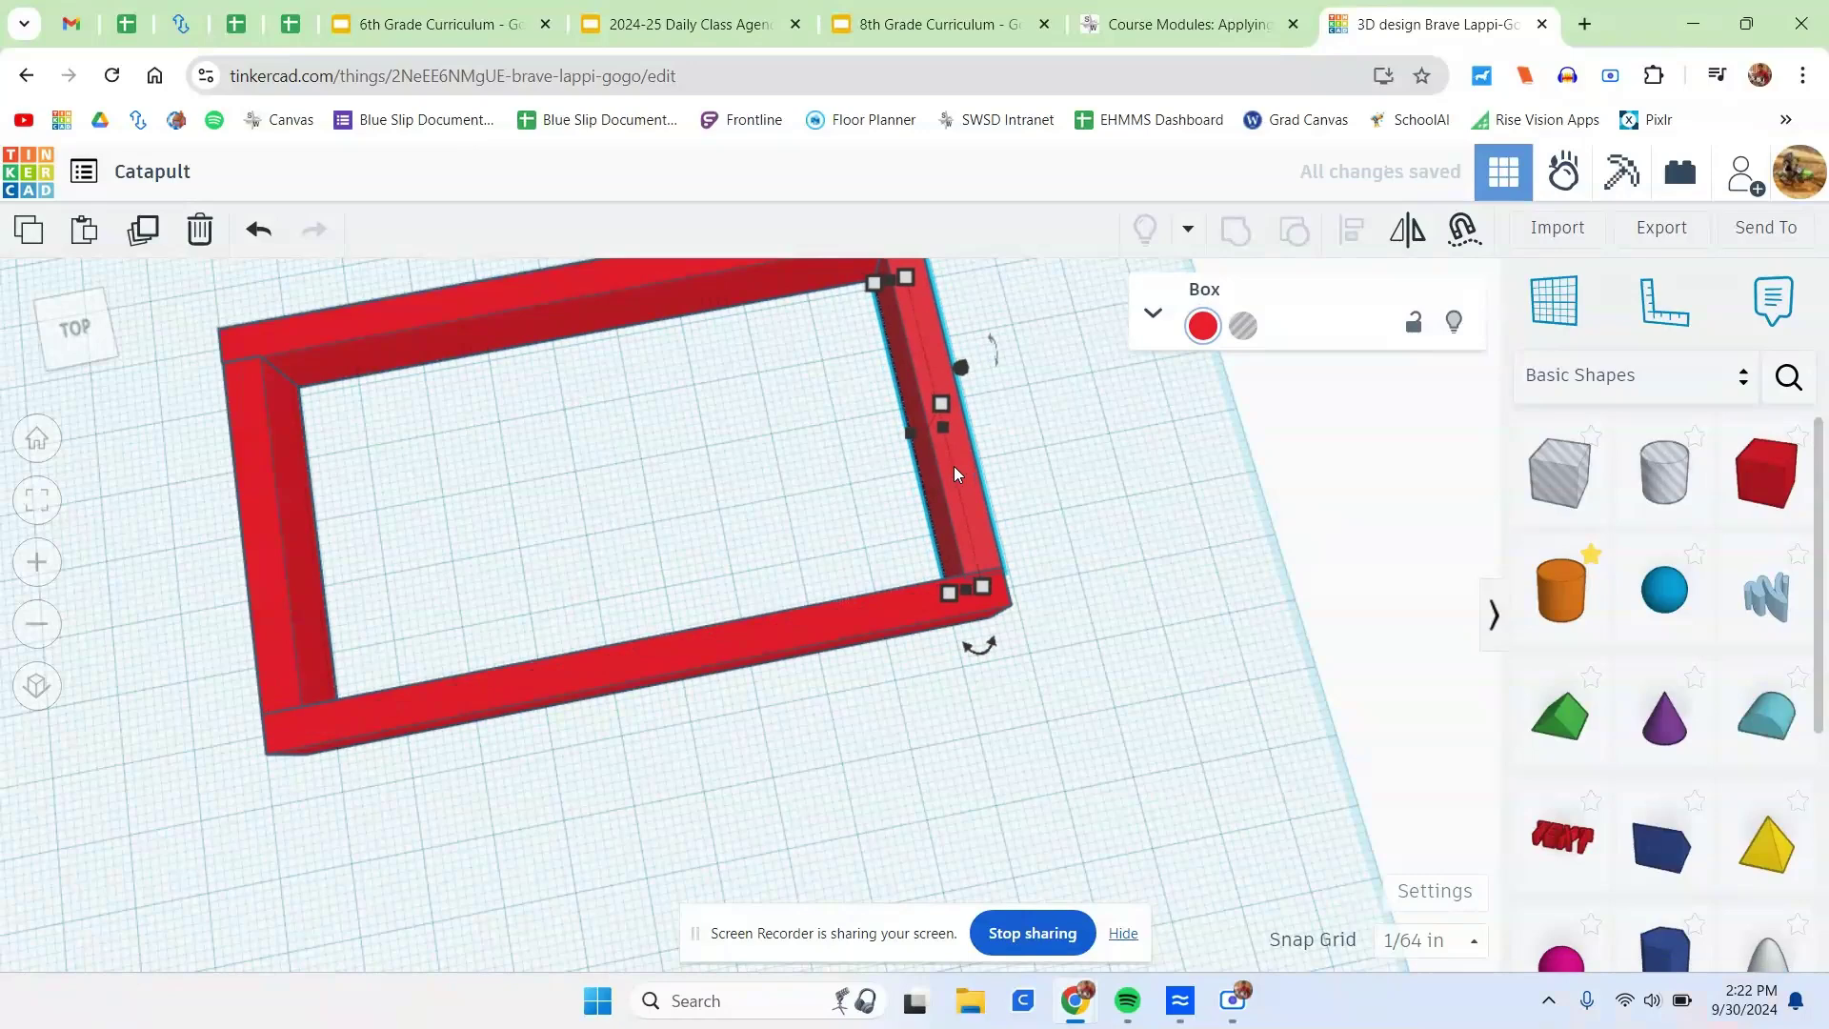
pyautogui.press('Left')
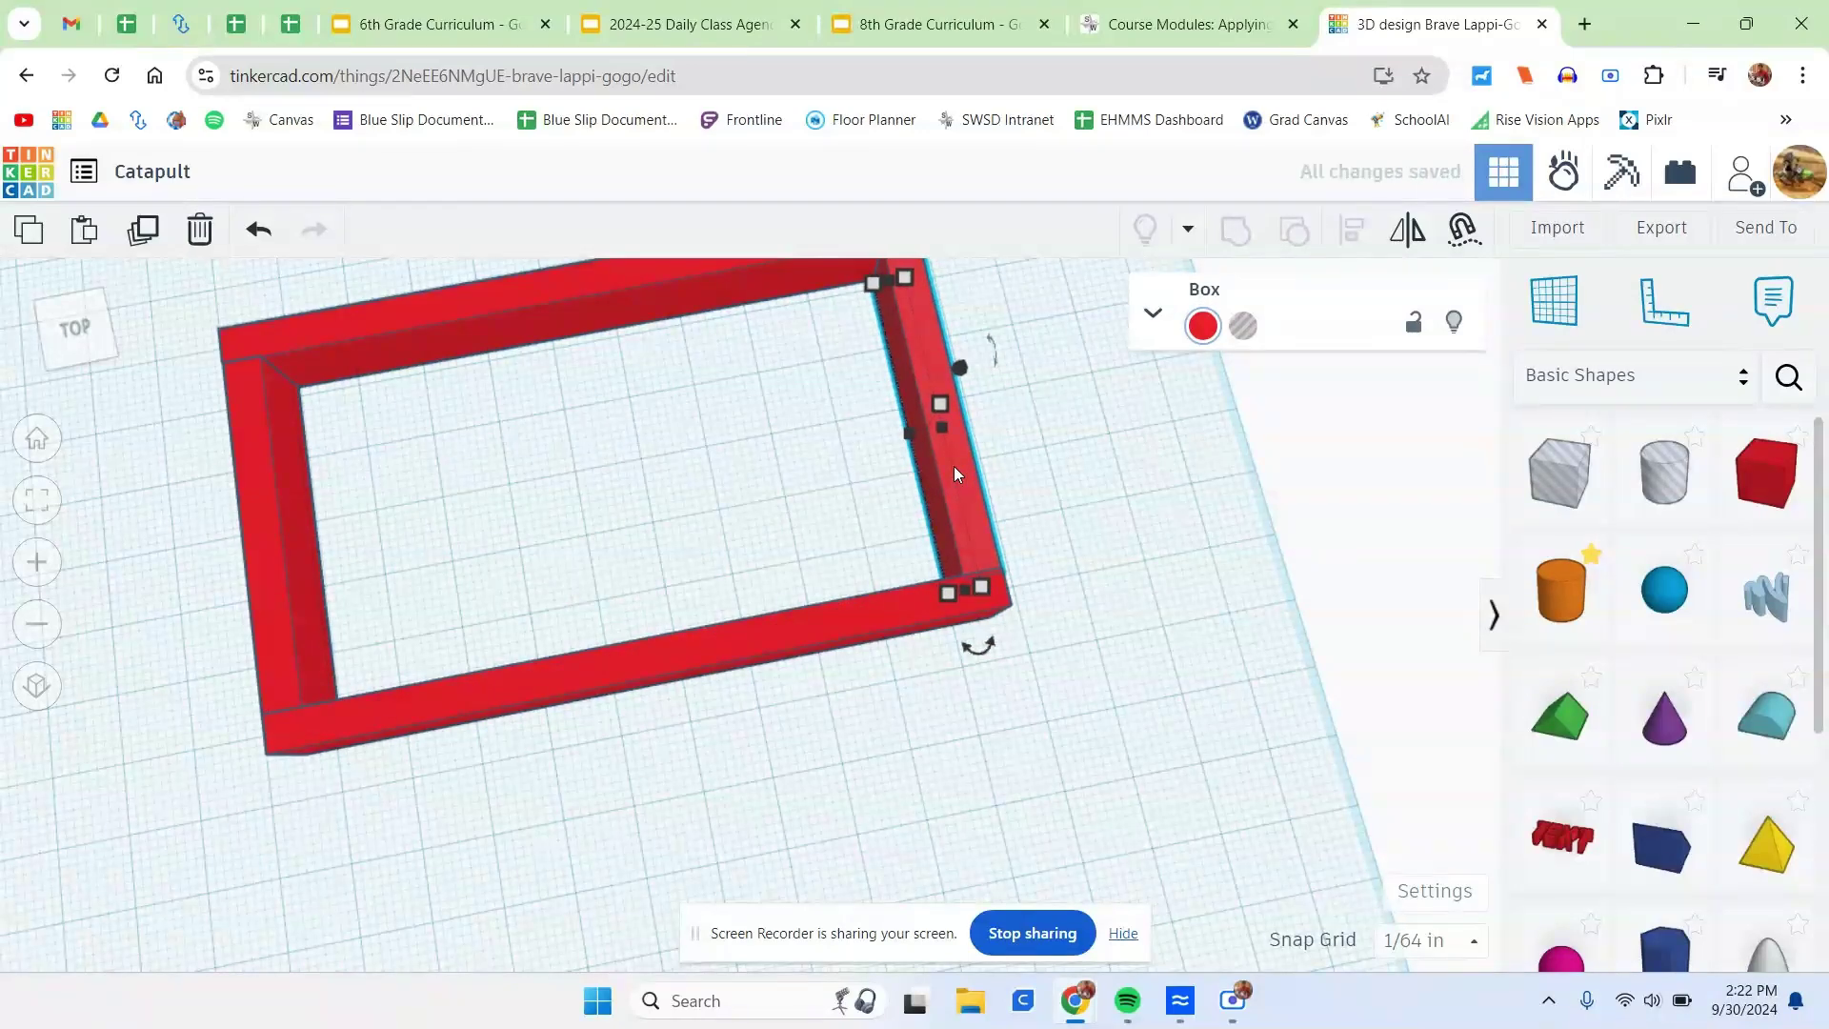
pyautogui.press('Up')
pyautogui.press('Up')
pyautogui.press('Up')
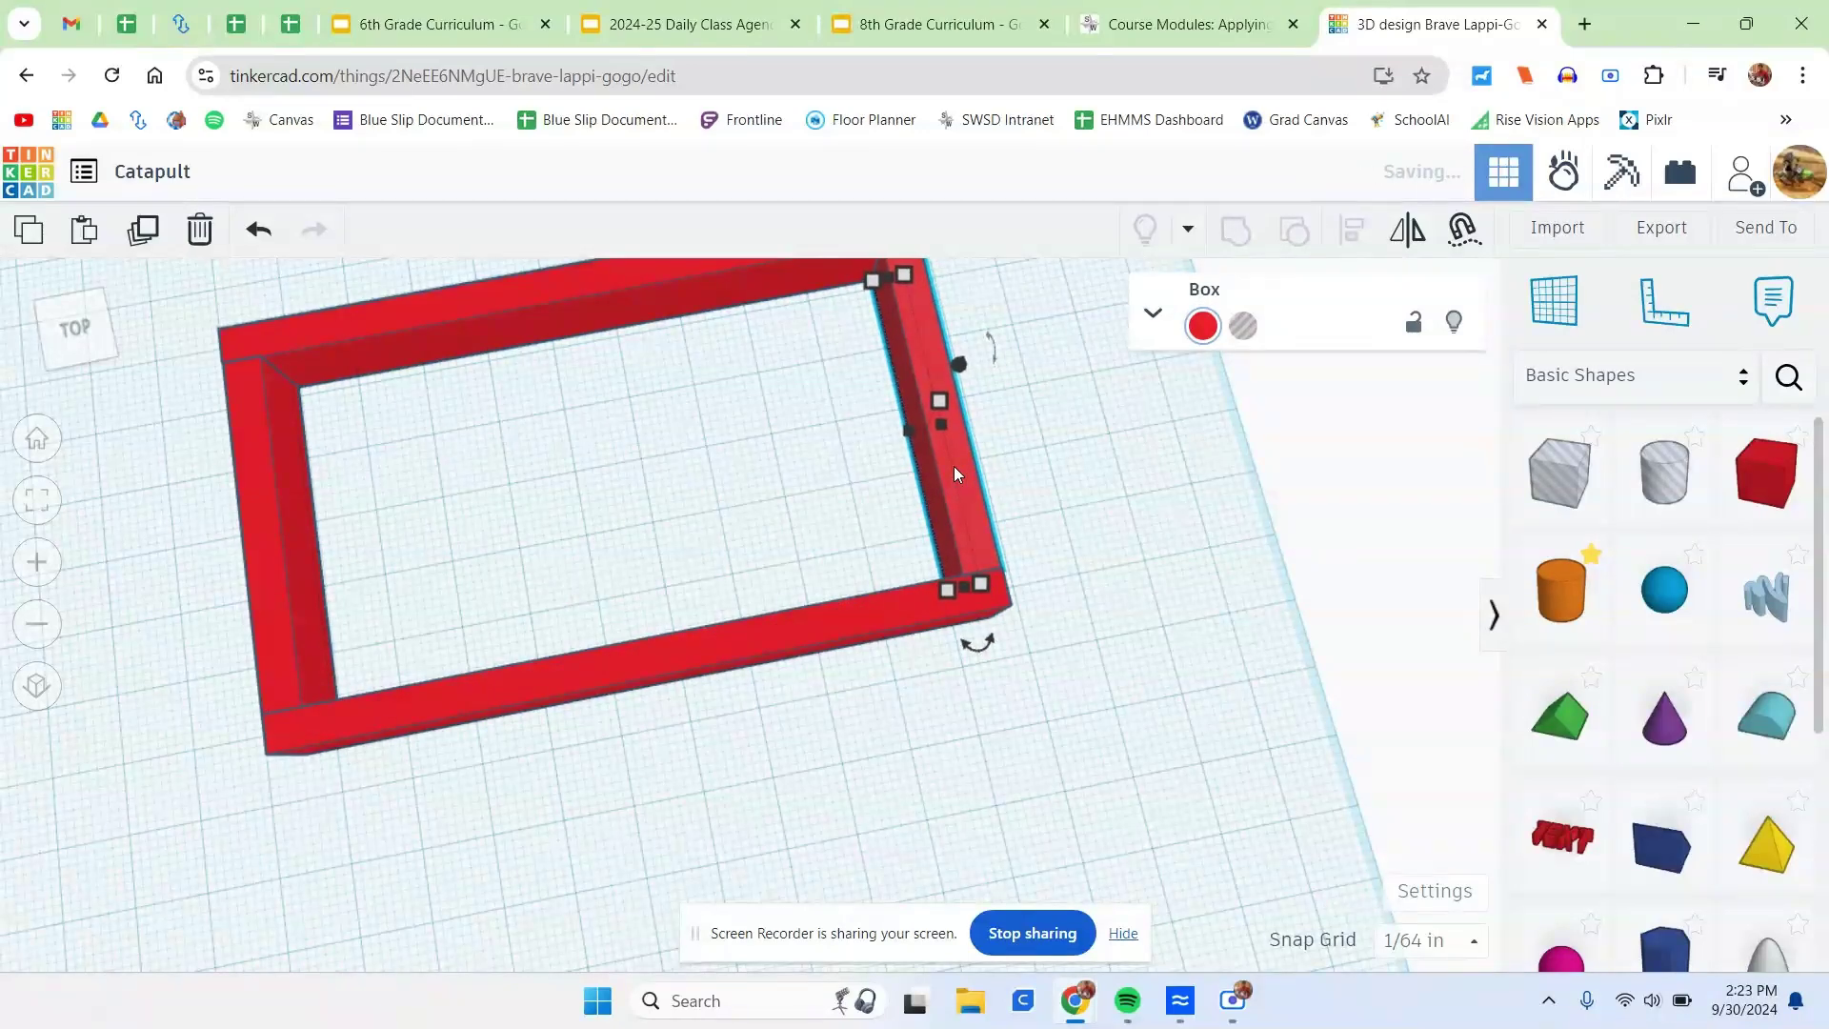
# Select all four bars of the base frame and lock them against editing.
pyautogui.click(947, 717)
pyautogui.moveTo(902, 760); pyautogui.dragTo(968, 665, button='right')
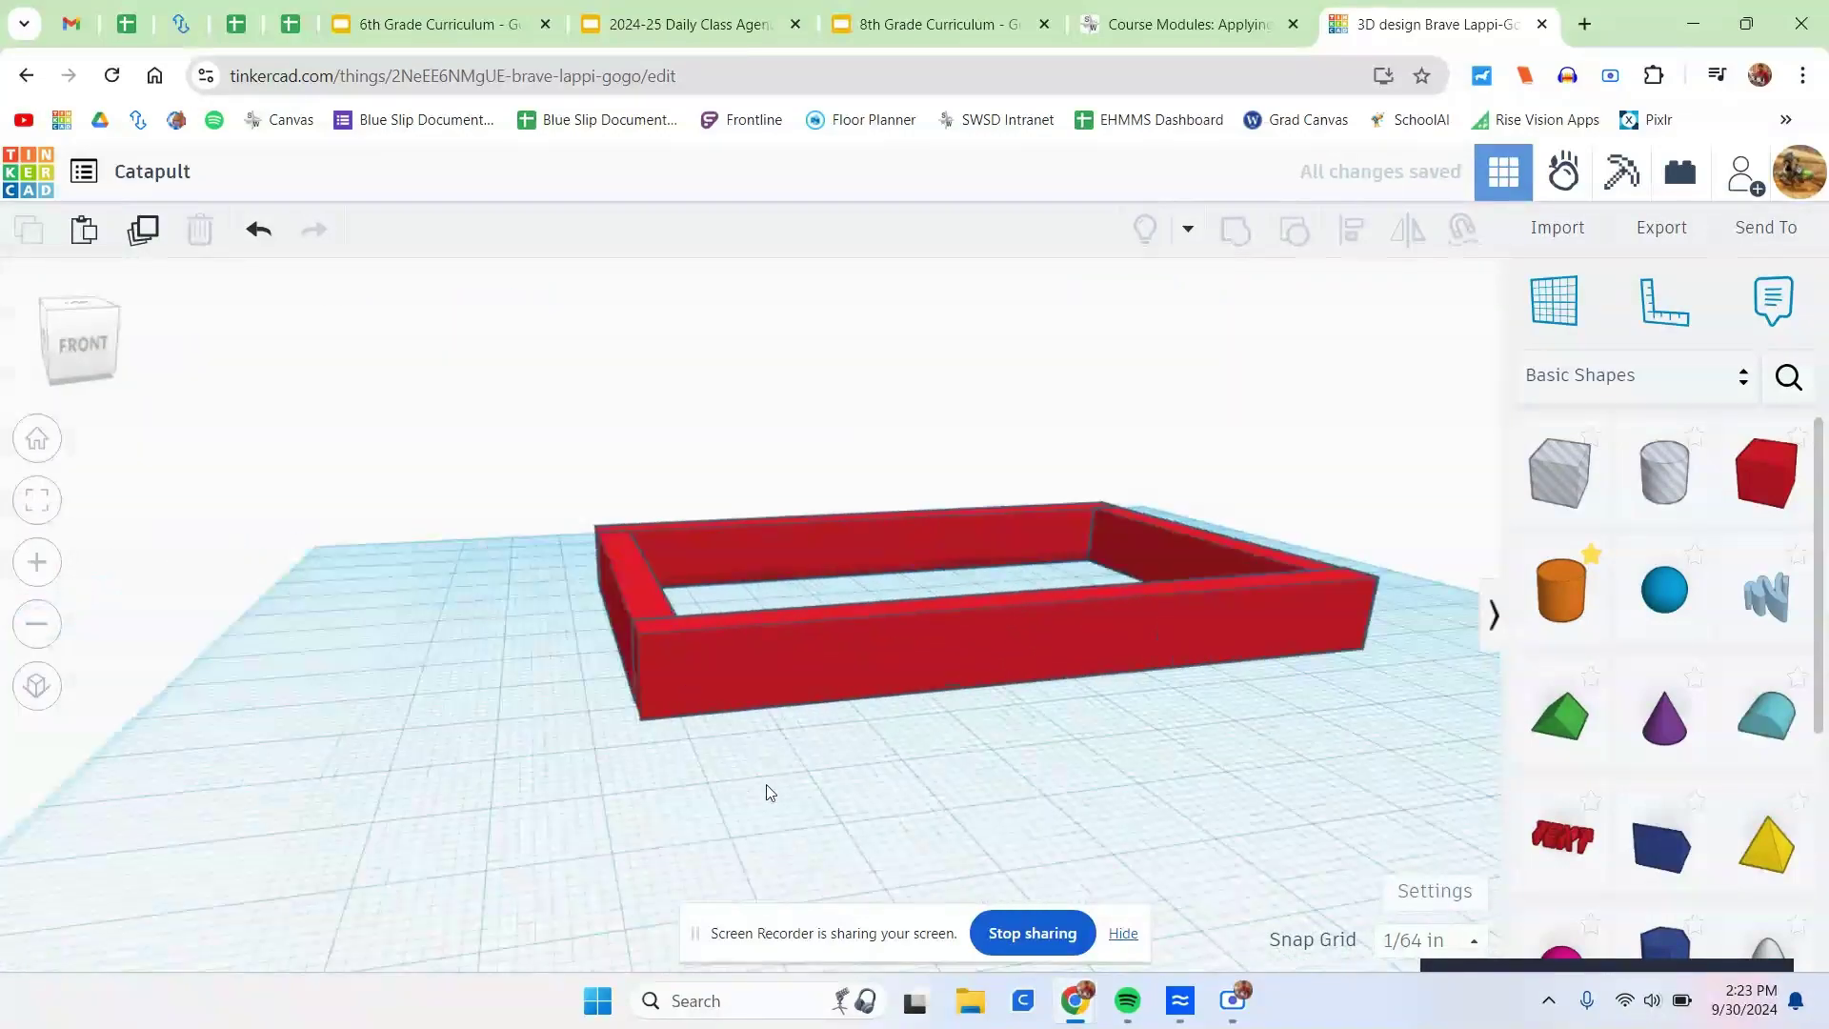
pyautogui.moveTo(764, 788); pyautogui.dragTo(1017, 717, button='right')
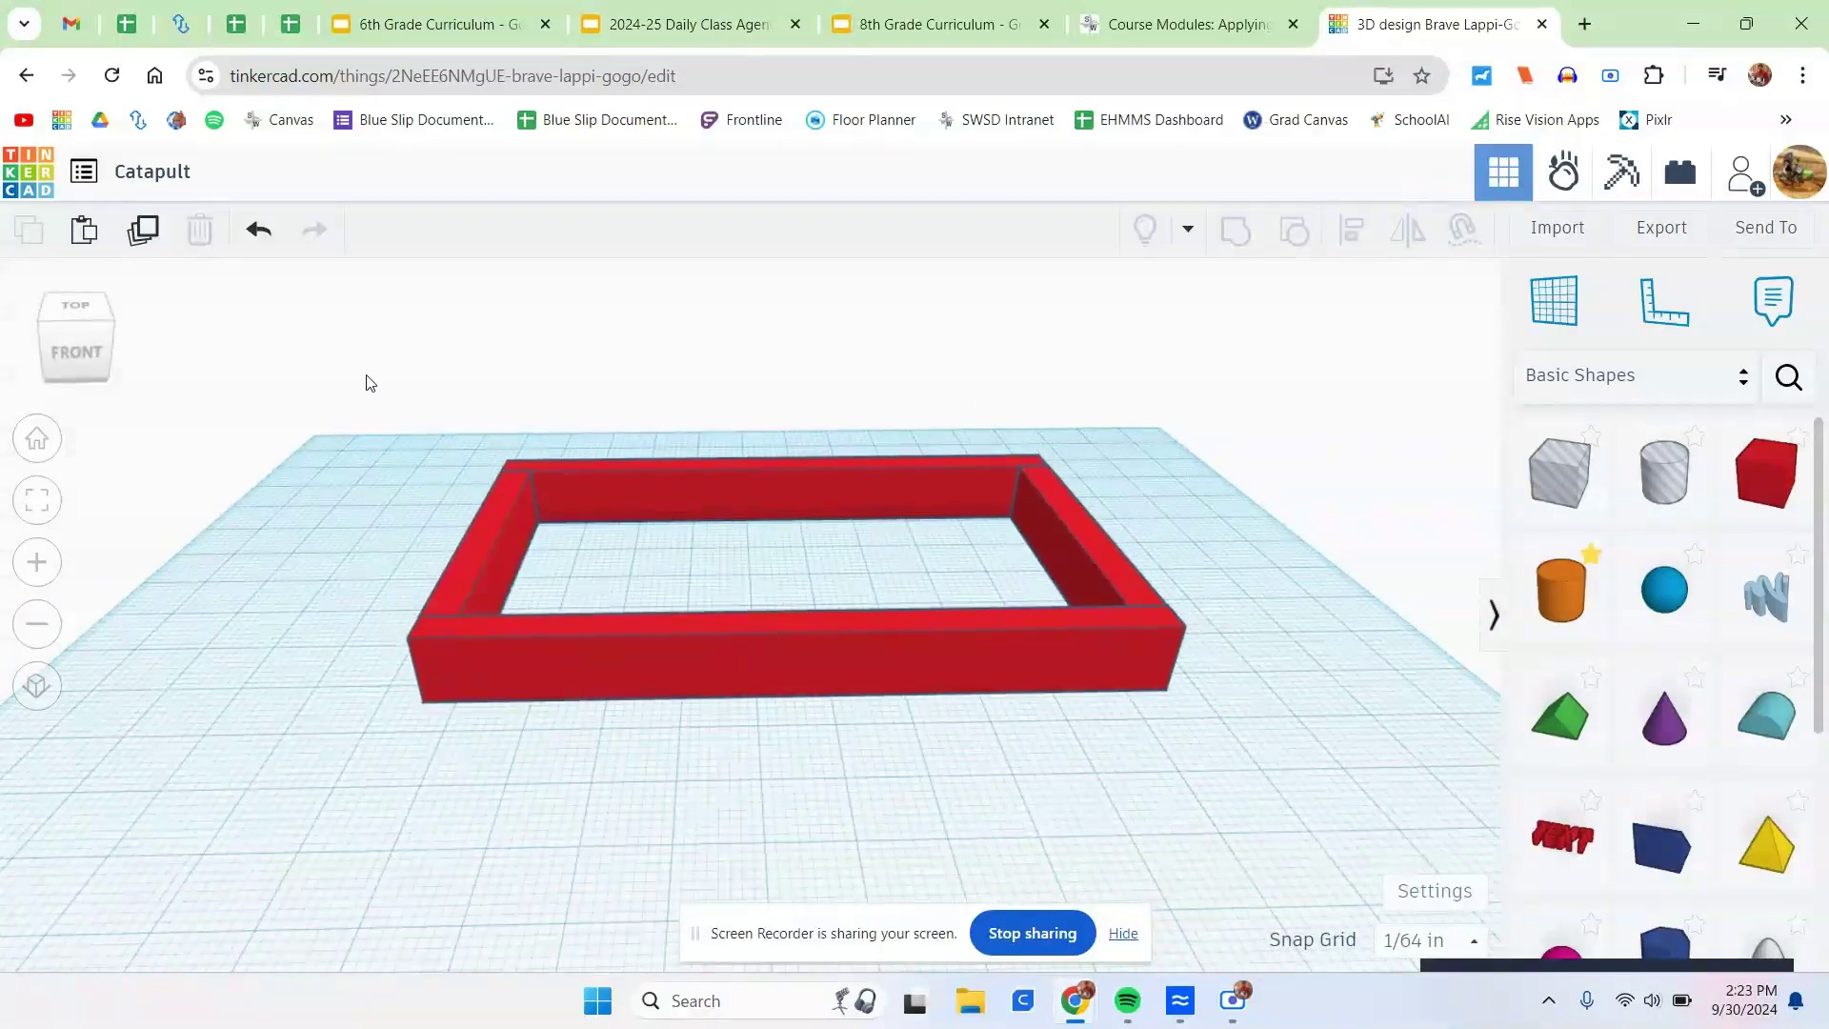
pyautogui.moveTo(477, 598); pyautogui.dragTo(1231, 707)
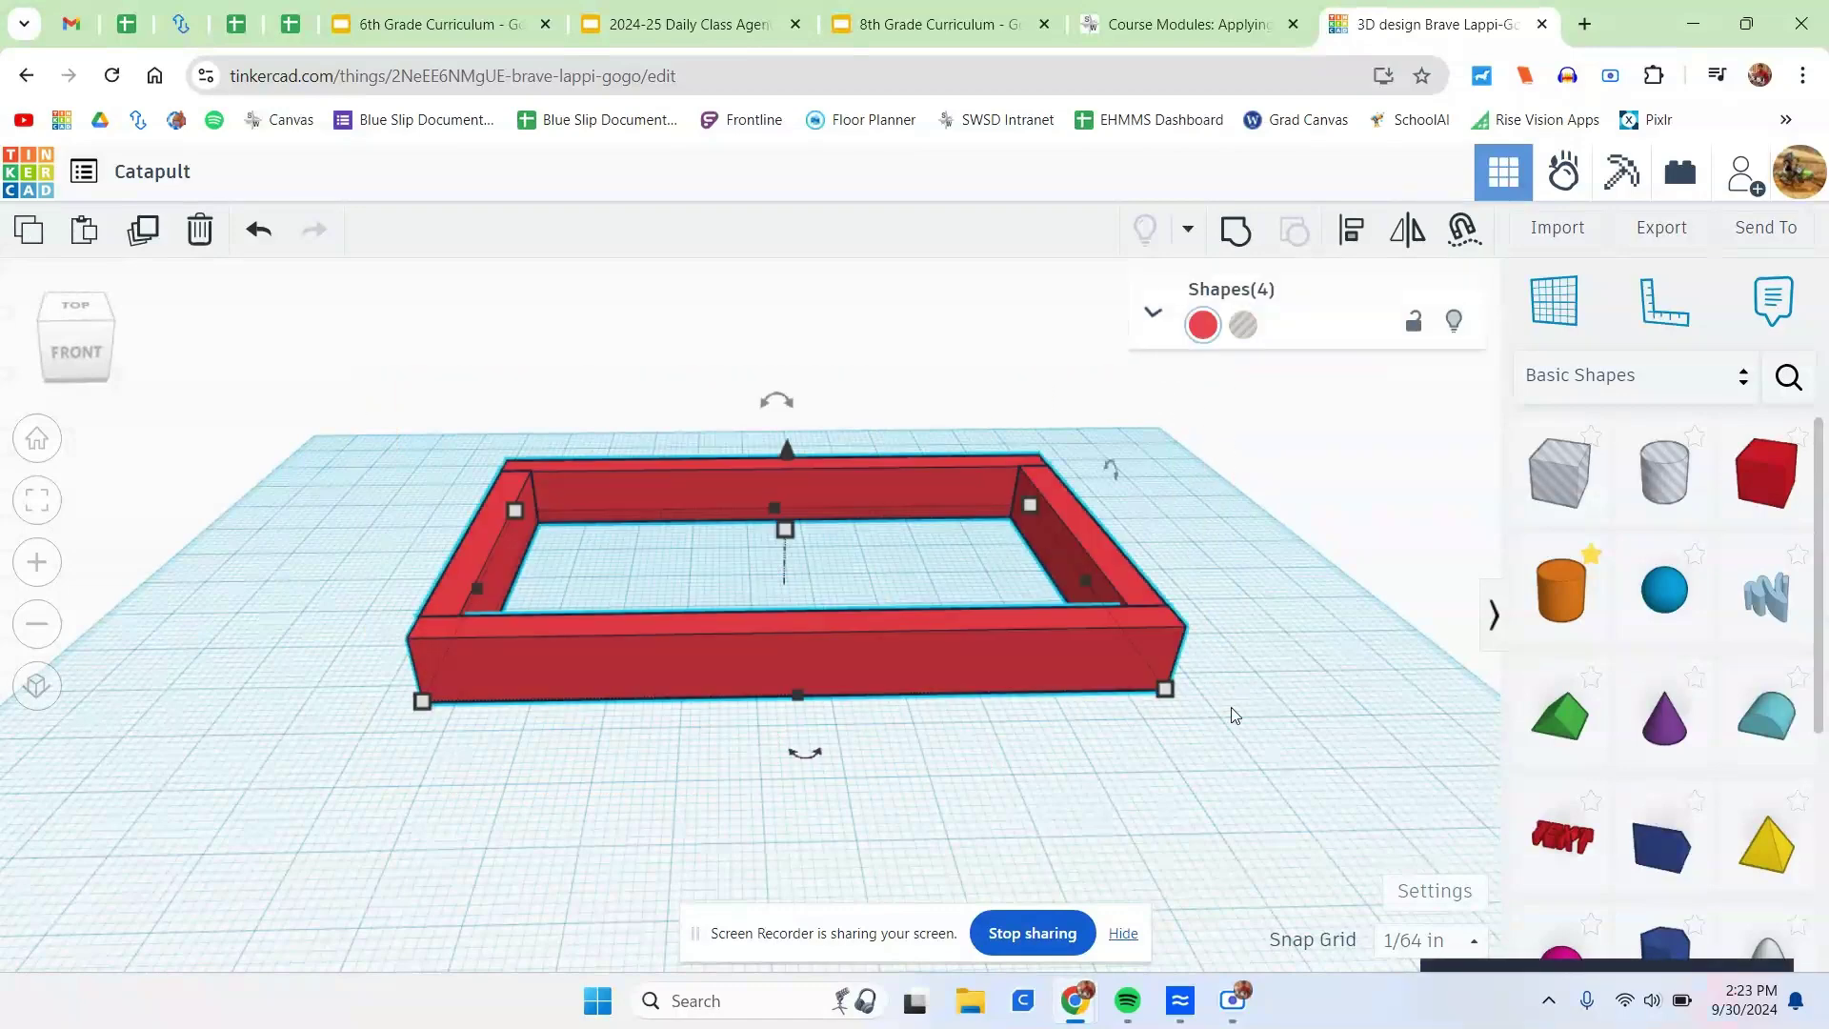
pyautogui.click(1414, 324)
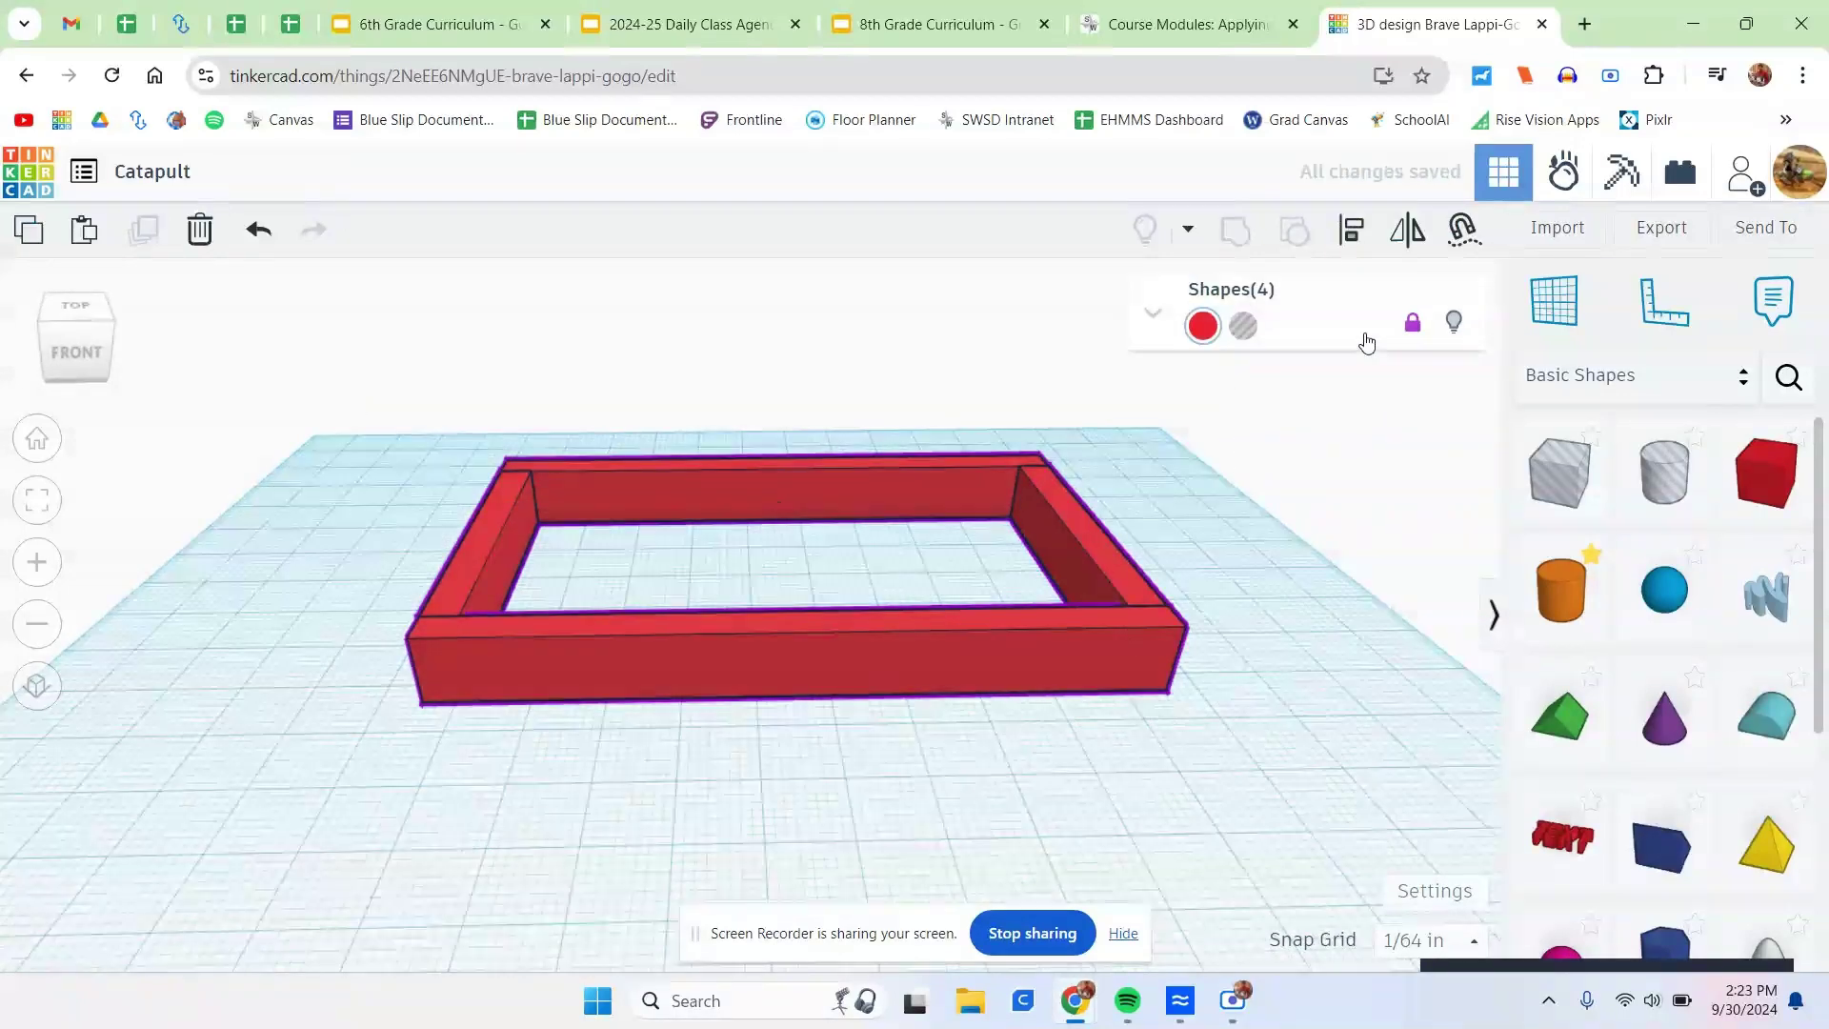
pyautogui.click(870, 766)
pyautogui.click(848, 674)
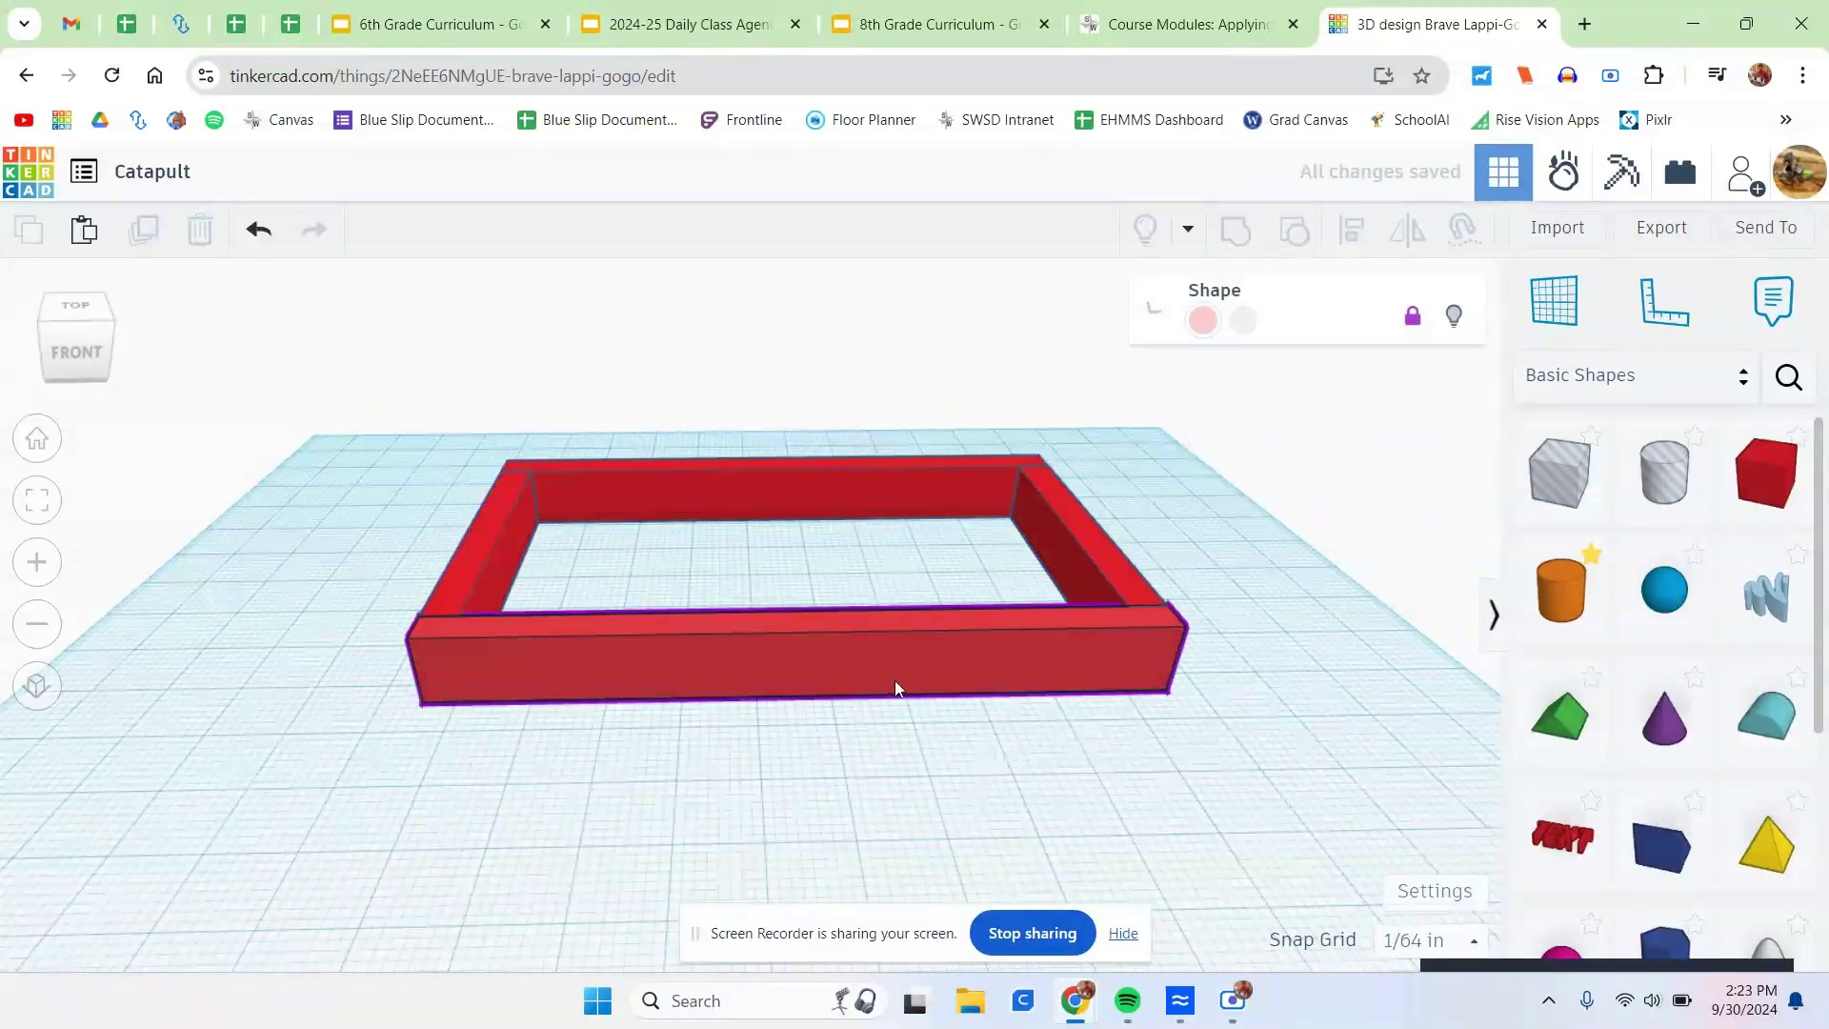
pyautogui.click(1125, 754)
# Add a solid red box in front of the long front rail and set its depth to 0.5 in.
pyautogui.click(1765, 472)
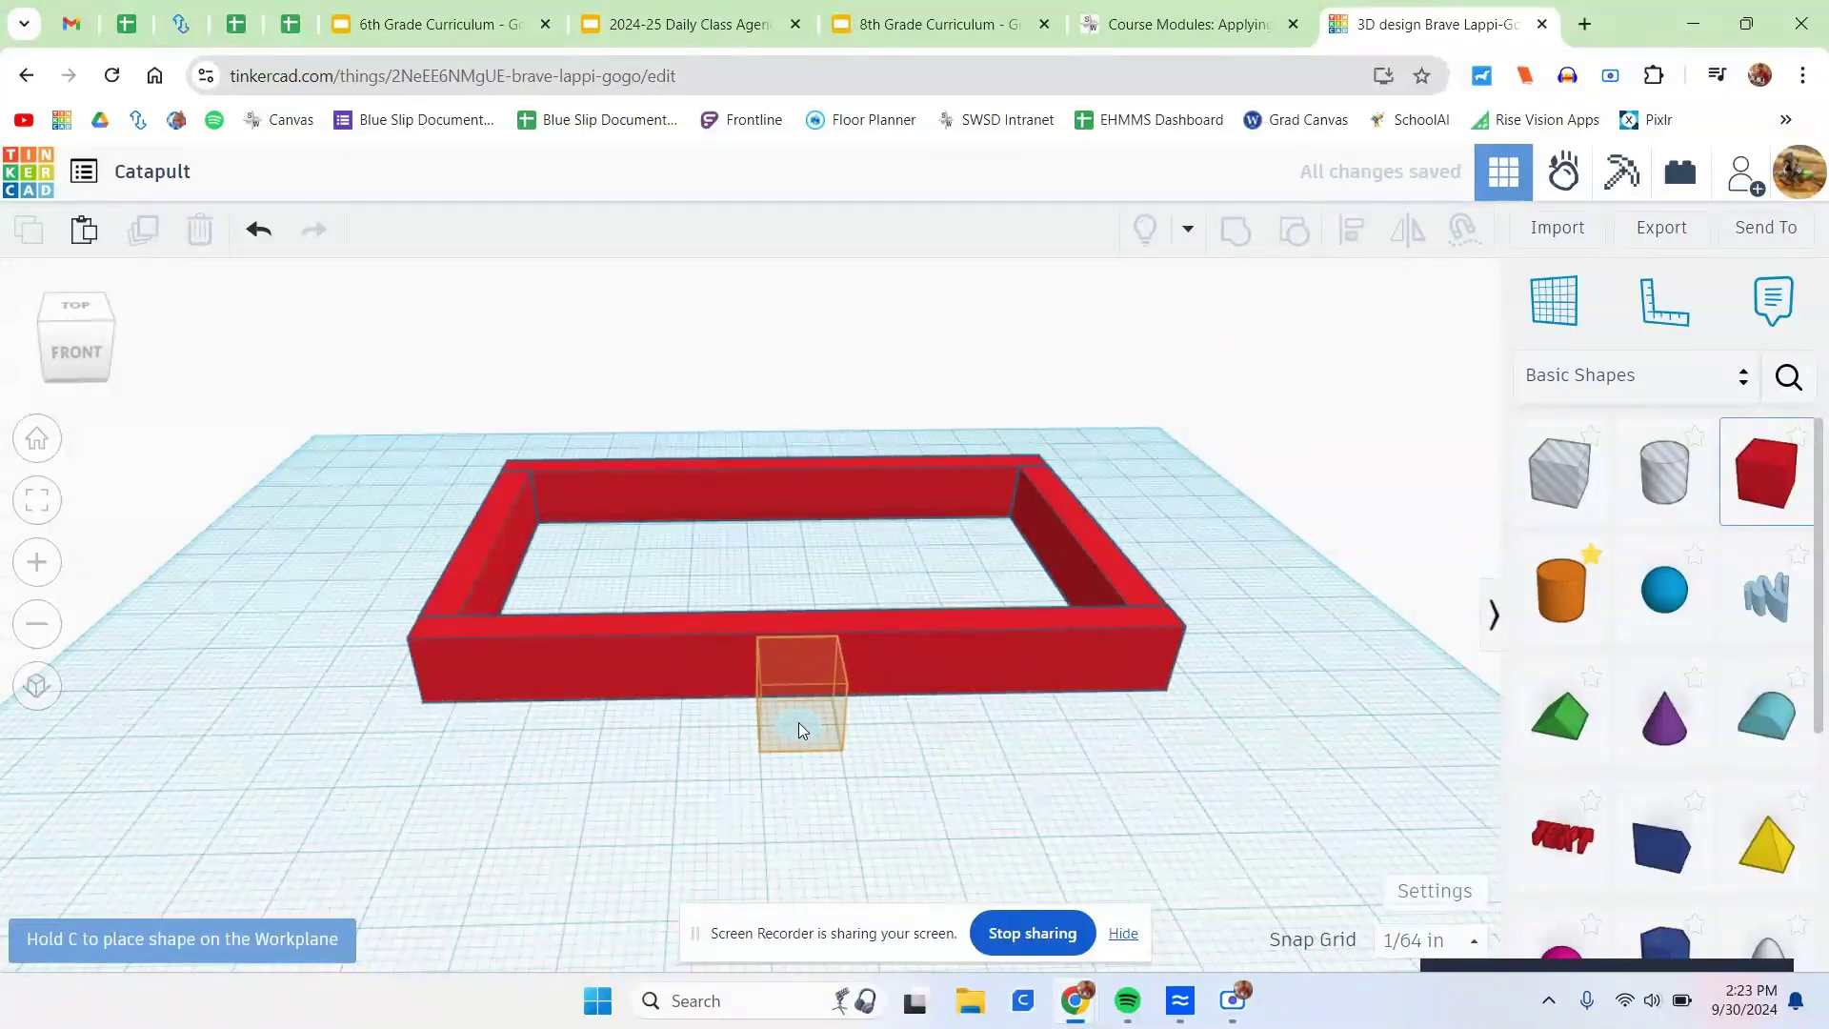
pyautogui.click(799, 726)
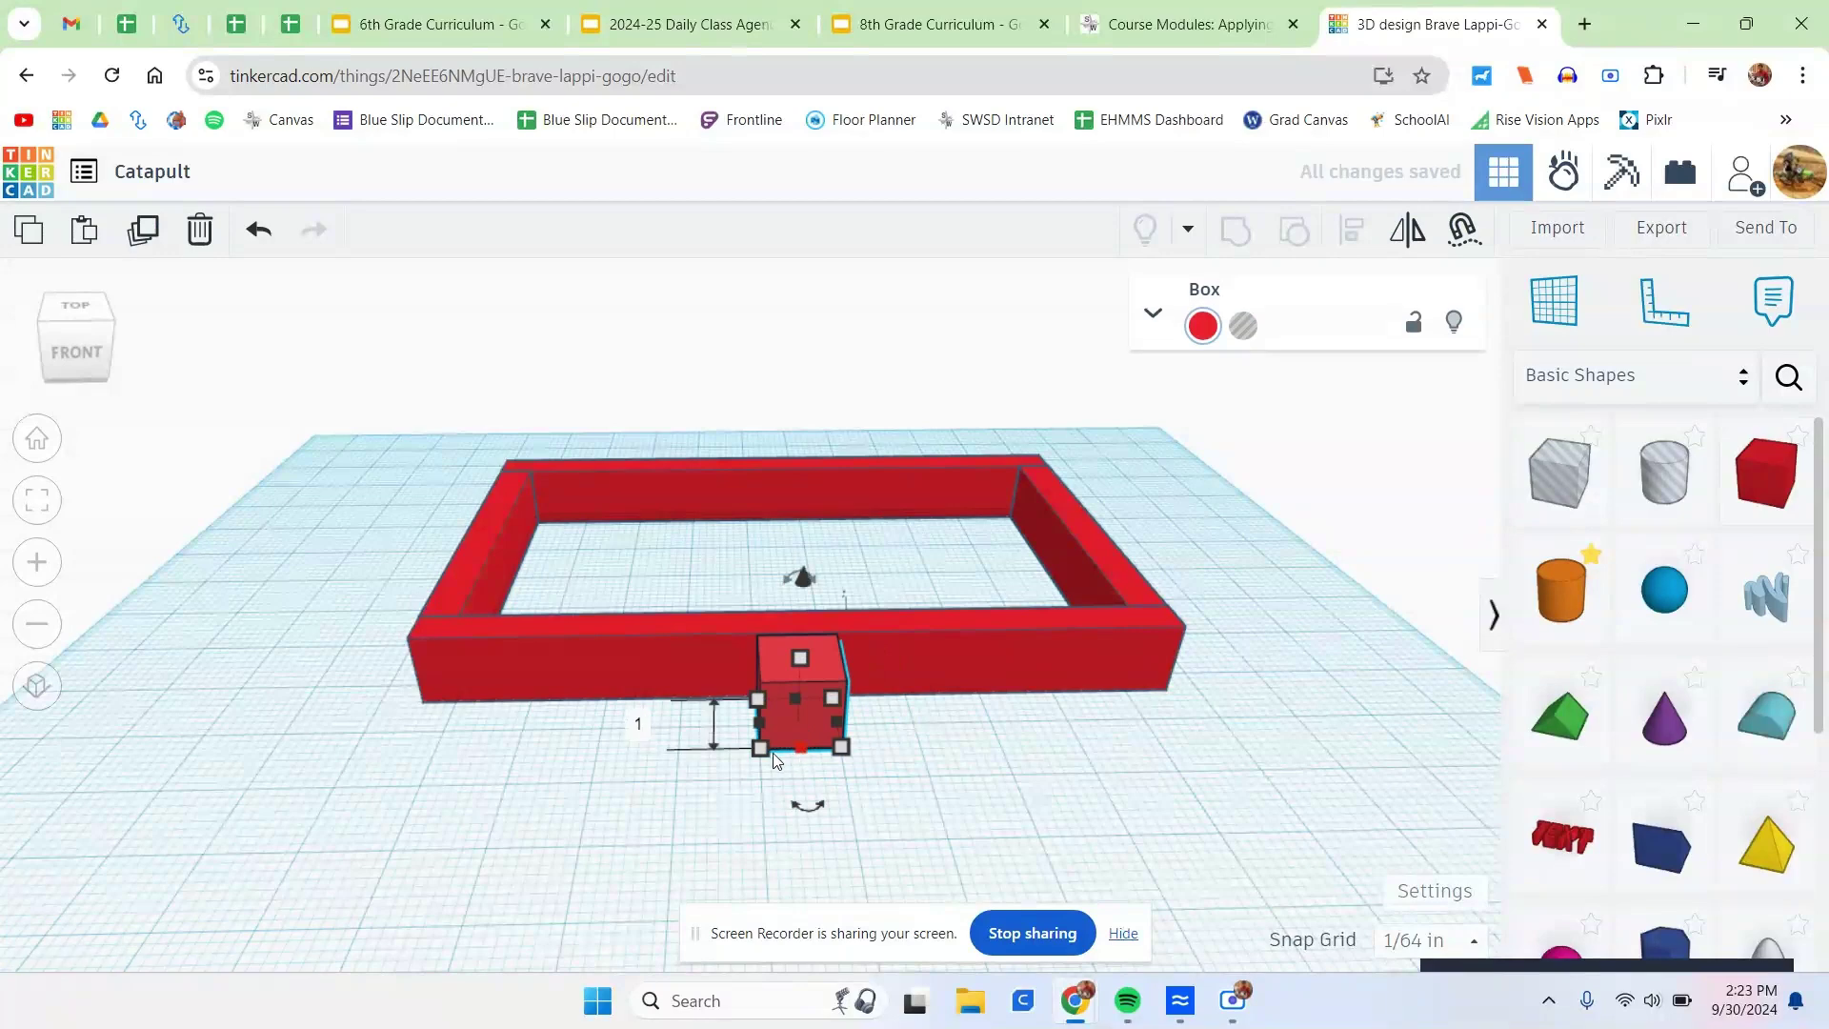
pyautogui.click(651, 724)
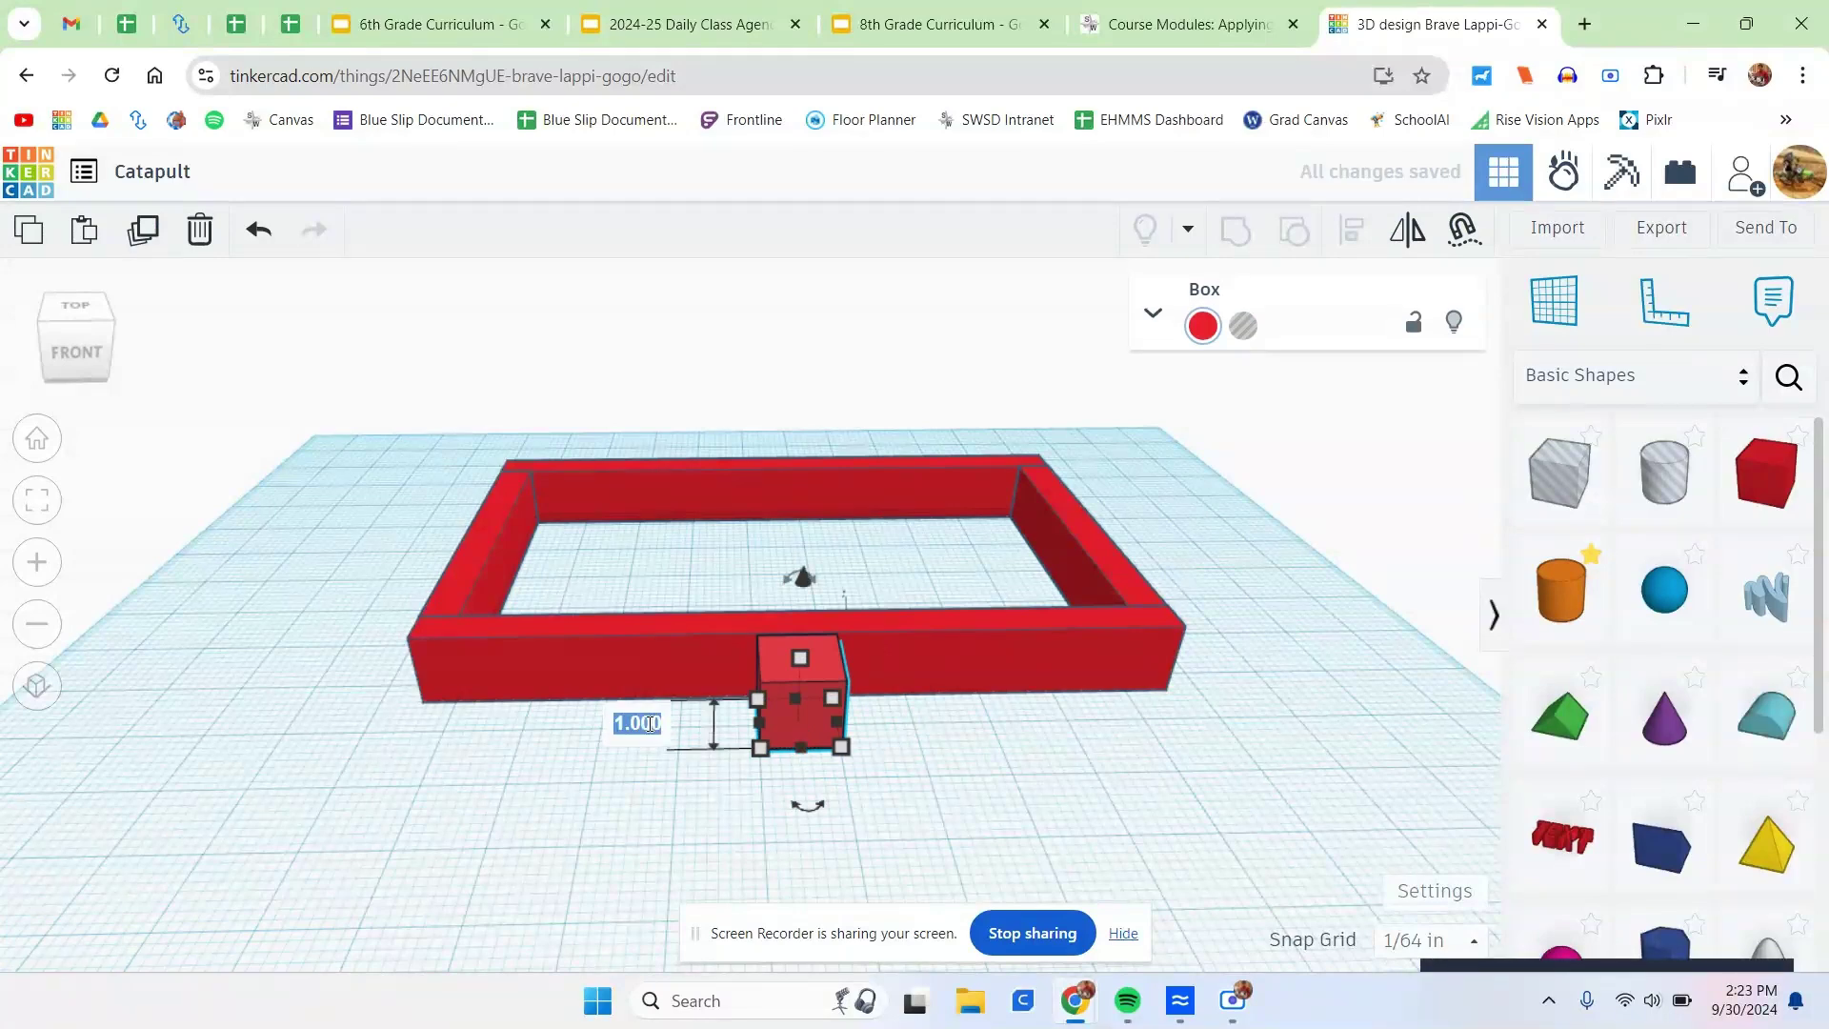
pyautogui.write('.5')
pyautogui.press('Return')
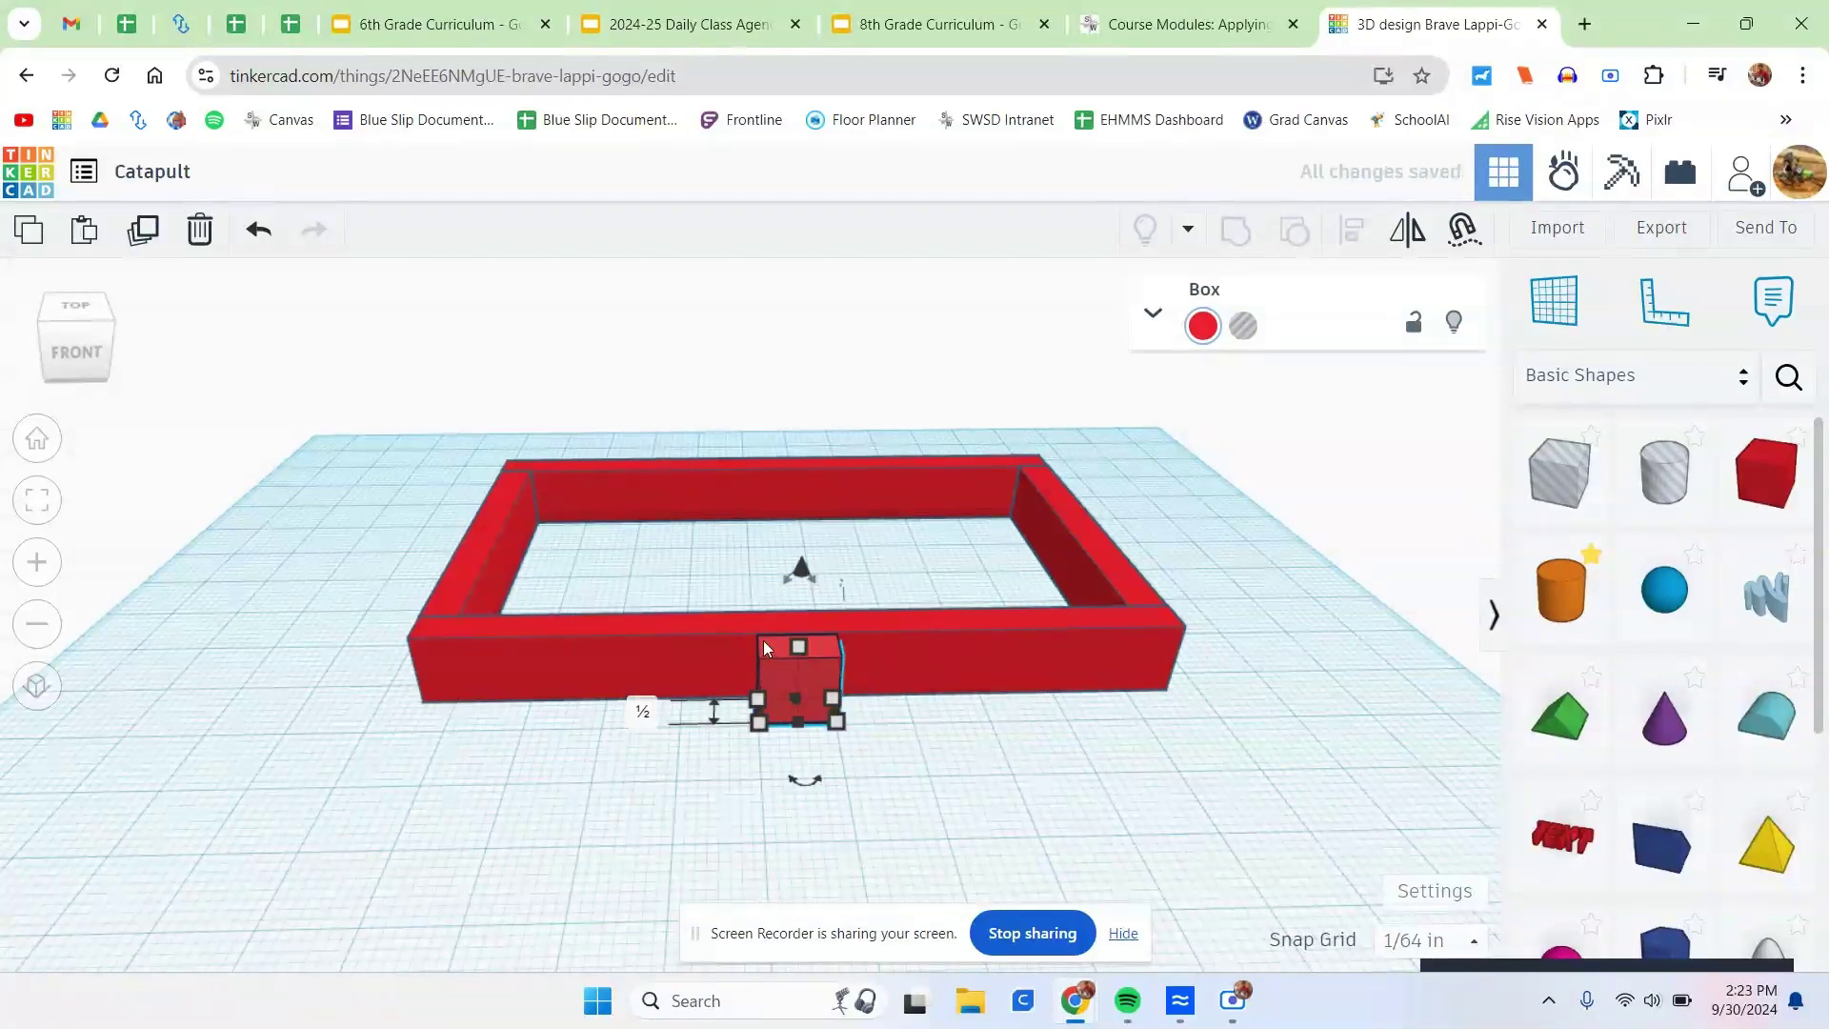
# Set the new box's height to 7 in and nudge this upright post against the front rail's outer face.
pyautogui.moveTo(797, 644)
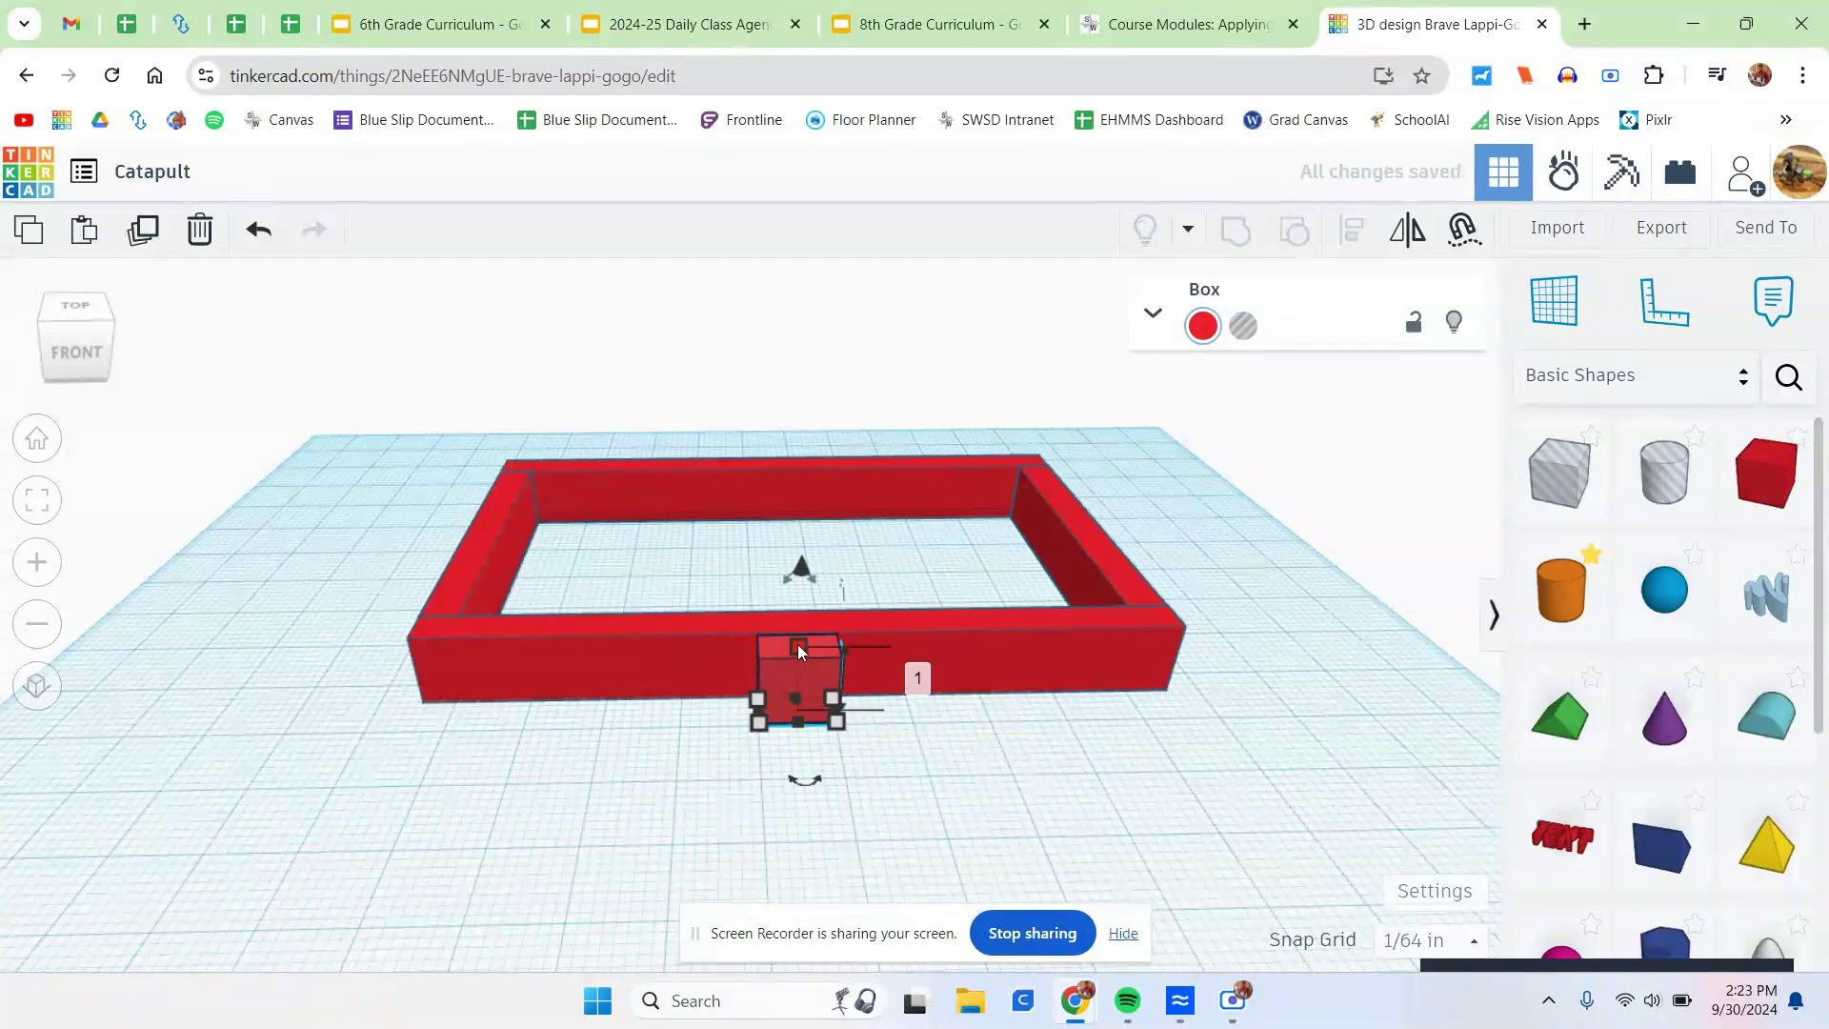
pyautogui.click(915, 678)
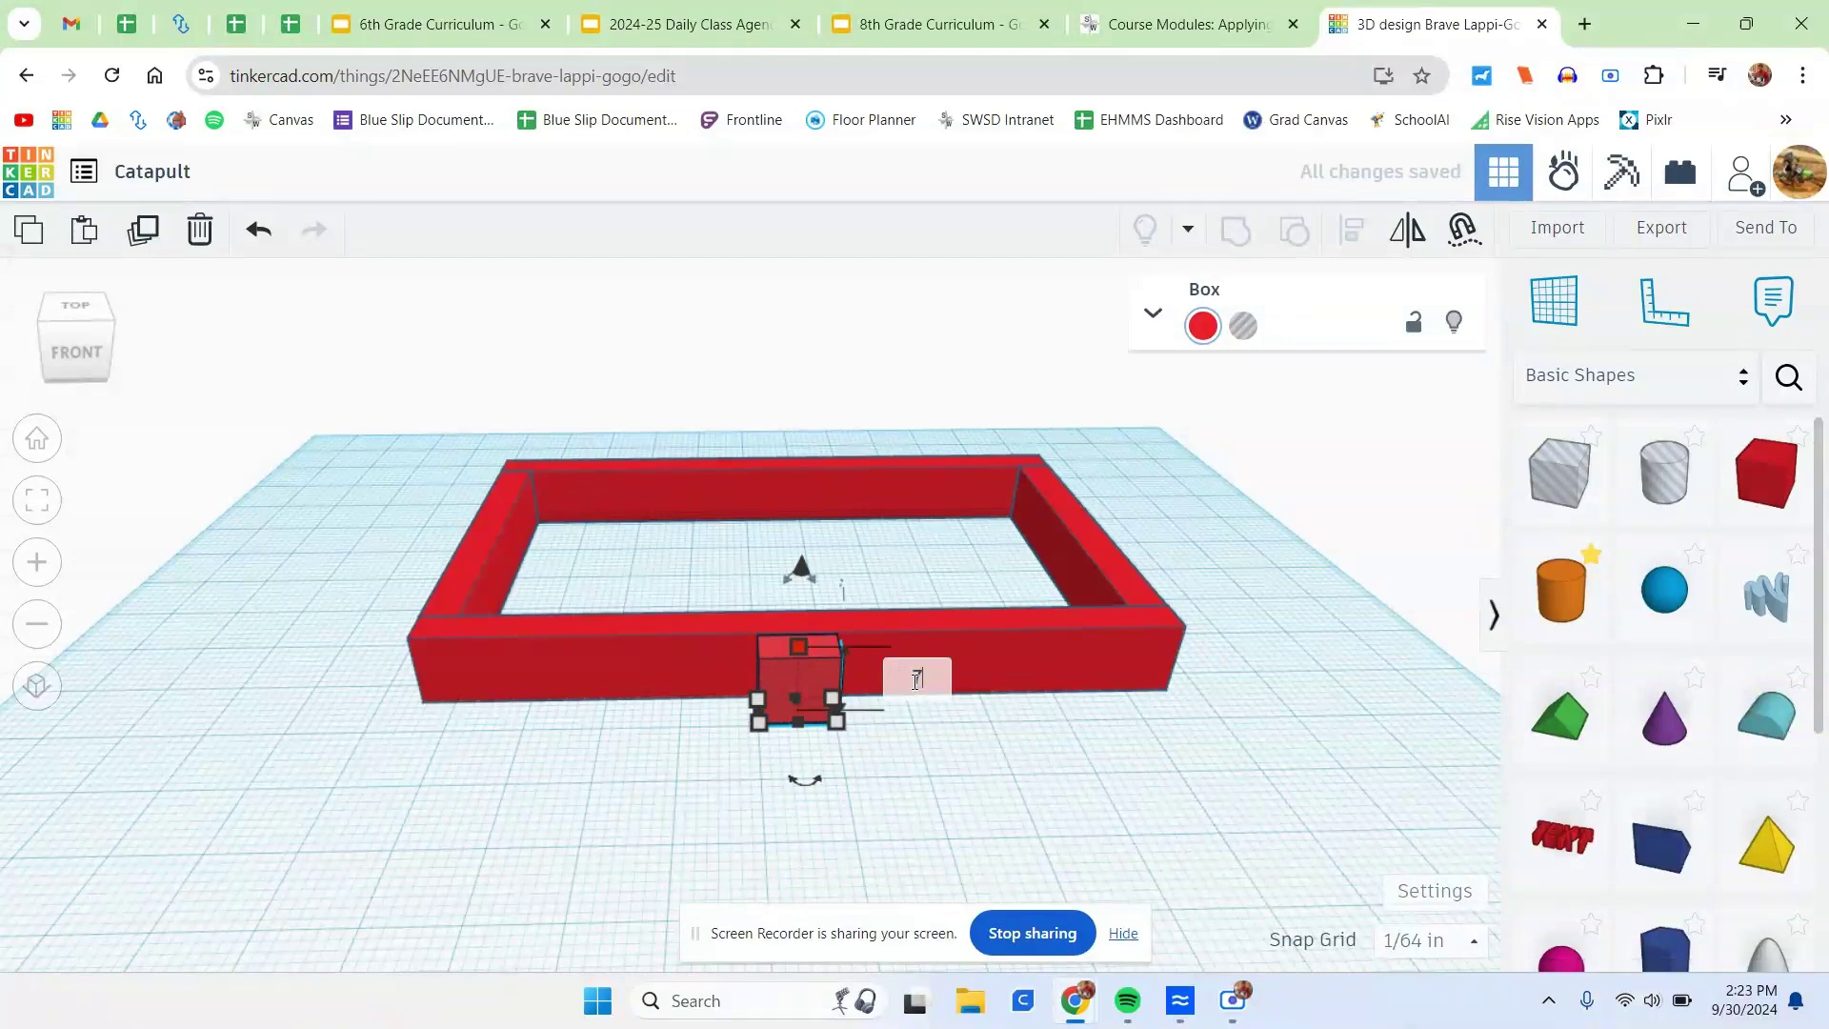
pyautogui.write('7')
pyautogui.press('Return')
pyautogui.moveTo(798, 770); pyautogui.dragTo(803, 653, button='right')
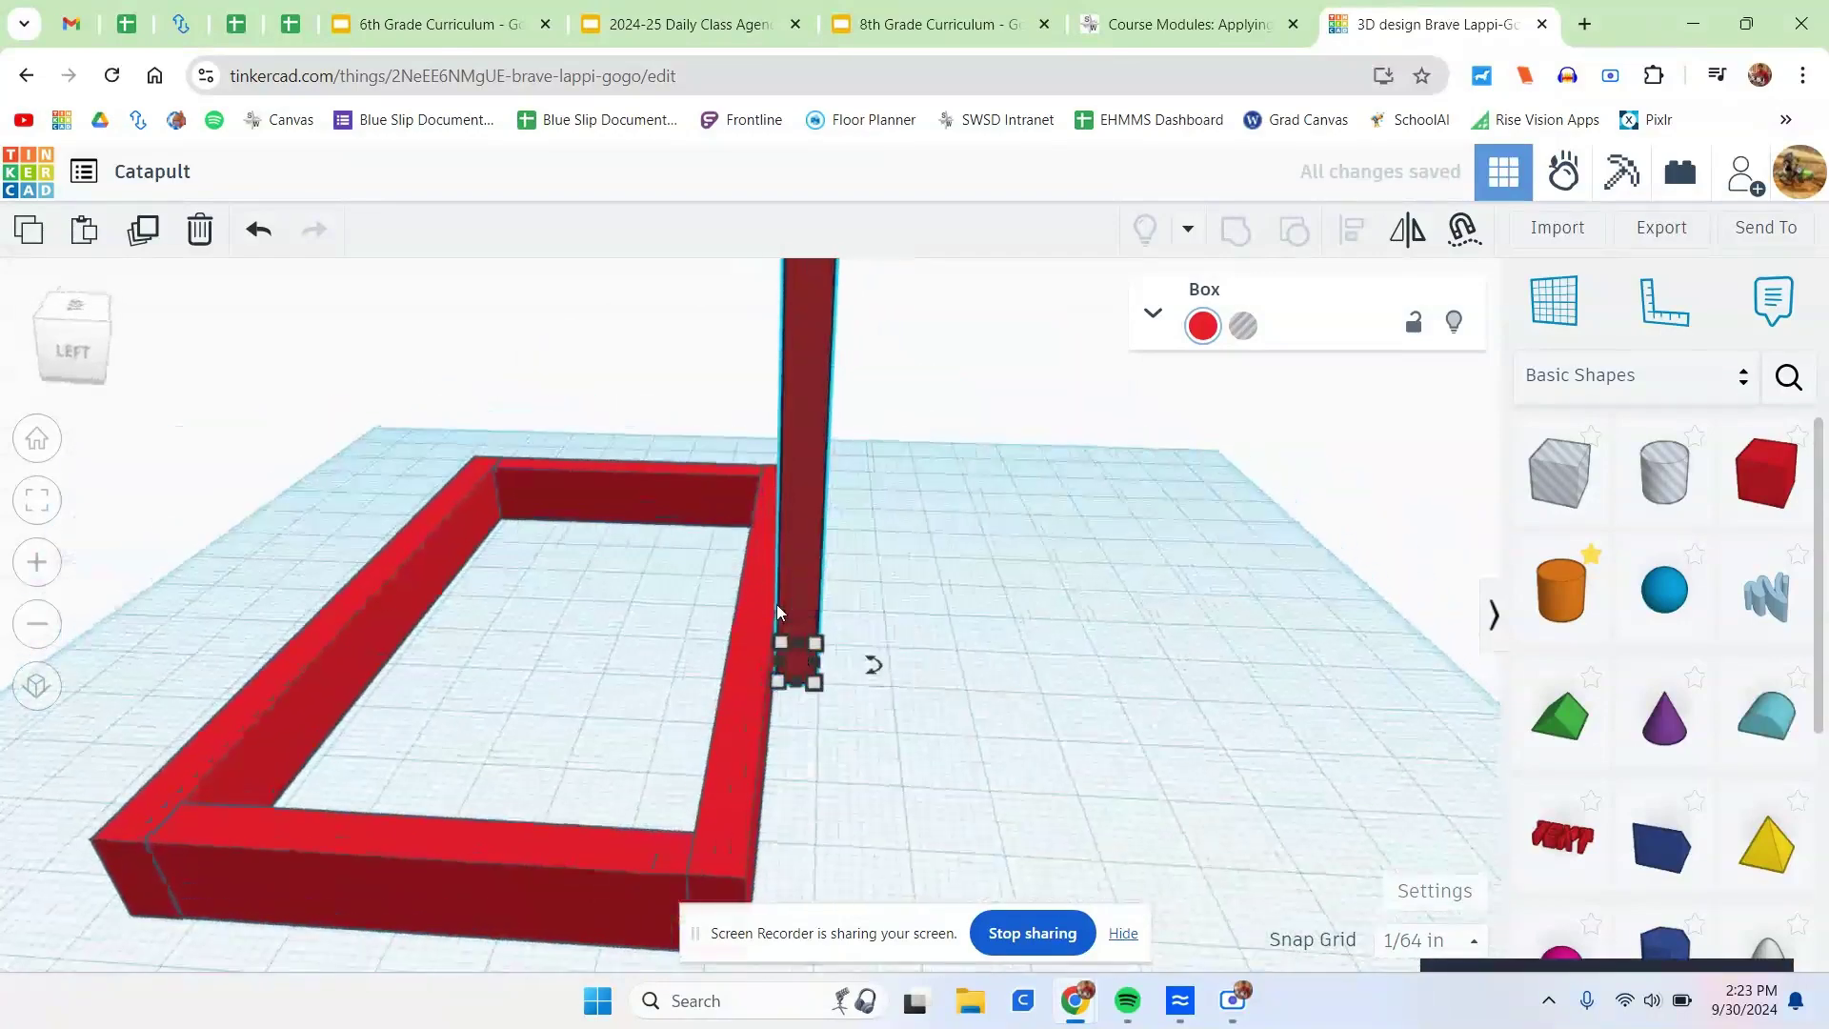
pyautogui.press('Left')
pyautogui.press('Left')
pyautogui.press('Left')
pyautogui.press('Left')
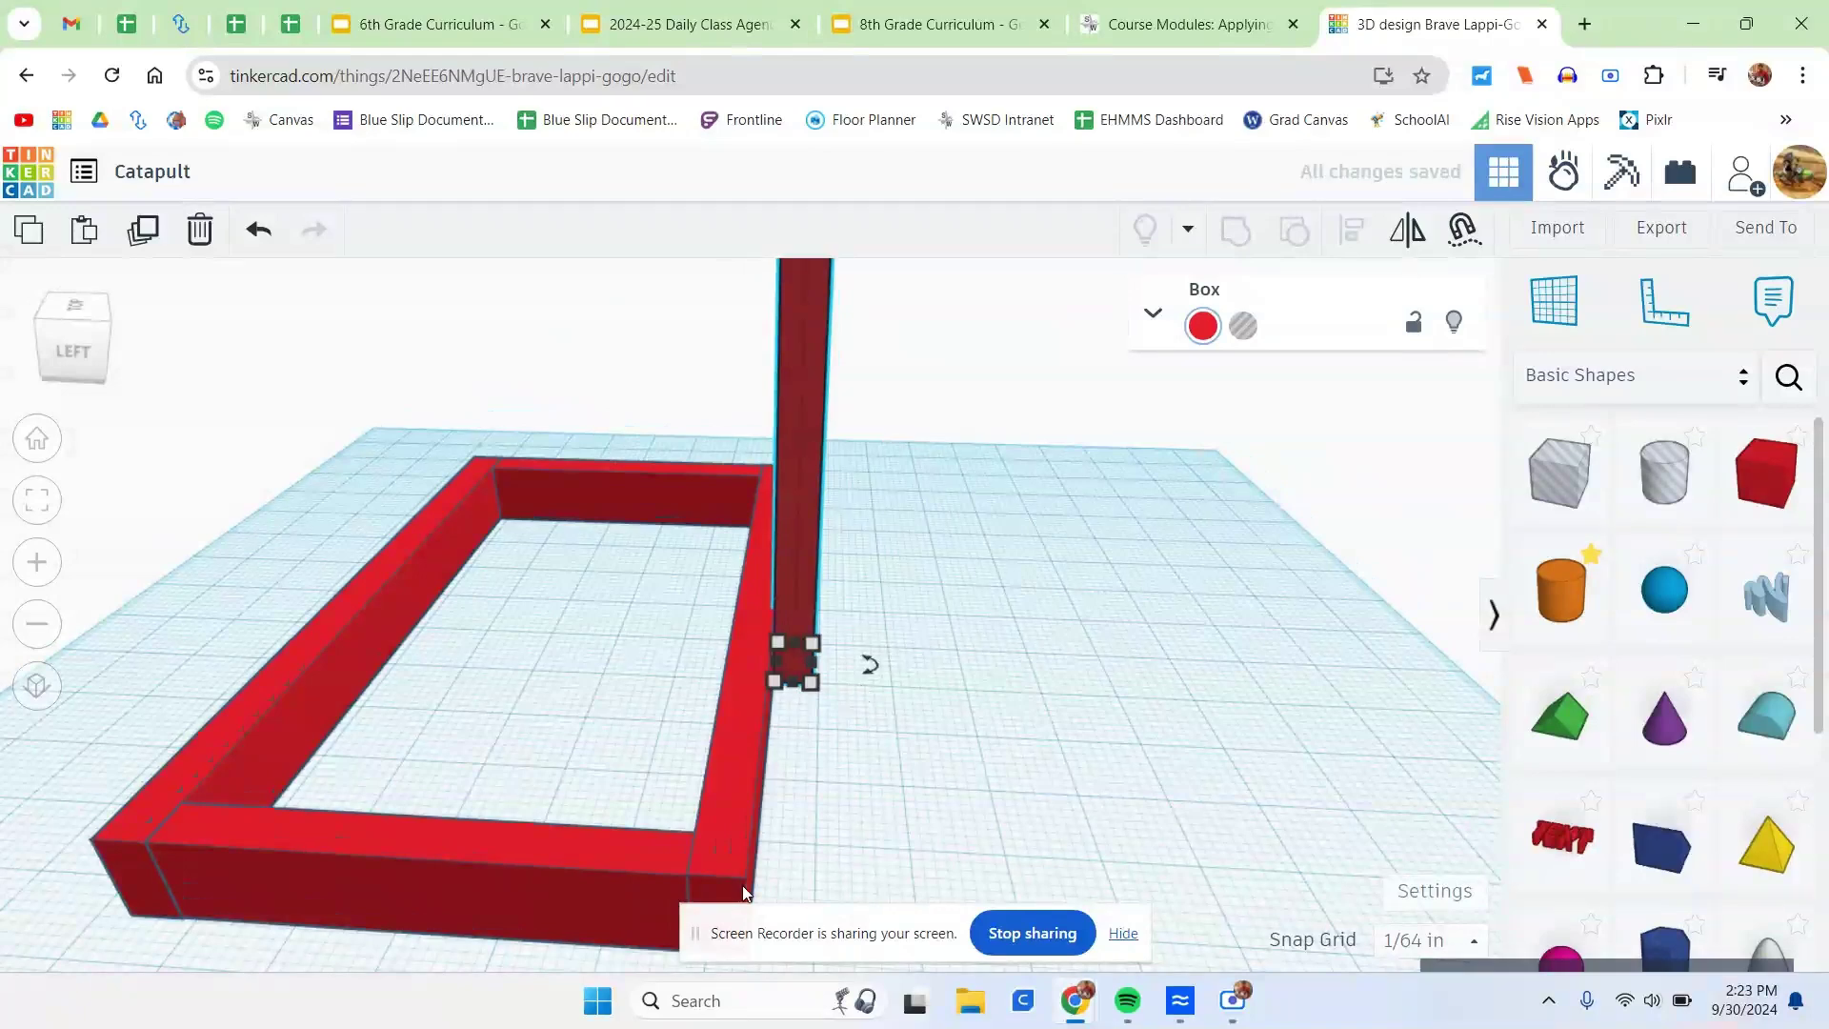
# Duplicate the 7 in post and shift the copy across the frame toward the opposite long rail.
pyautogui.click(864, 710)
pyautogui.scroll(-2, 627, 534)
pyautogui.moveTo(628, 533); pyautogui.dragTo(714, 632, button='middle')
pyautogui.click(877, 652)
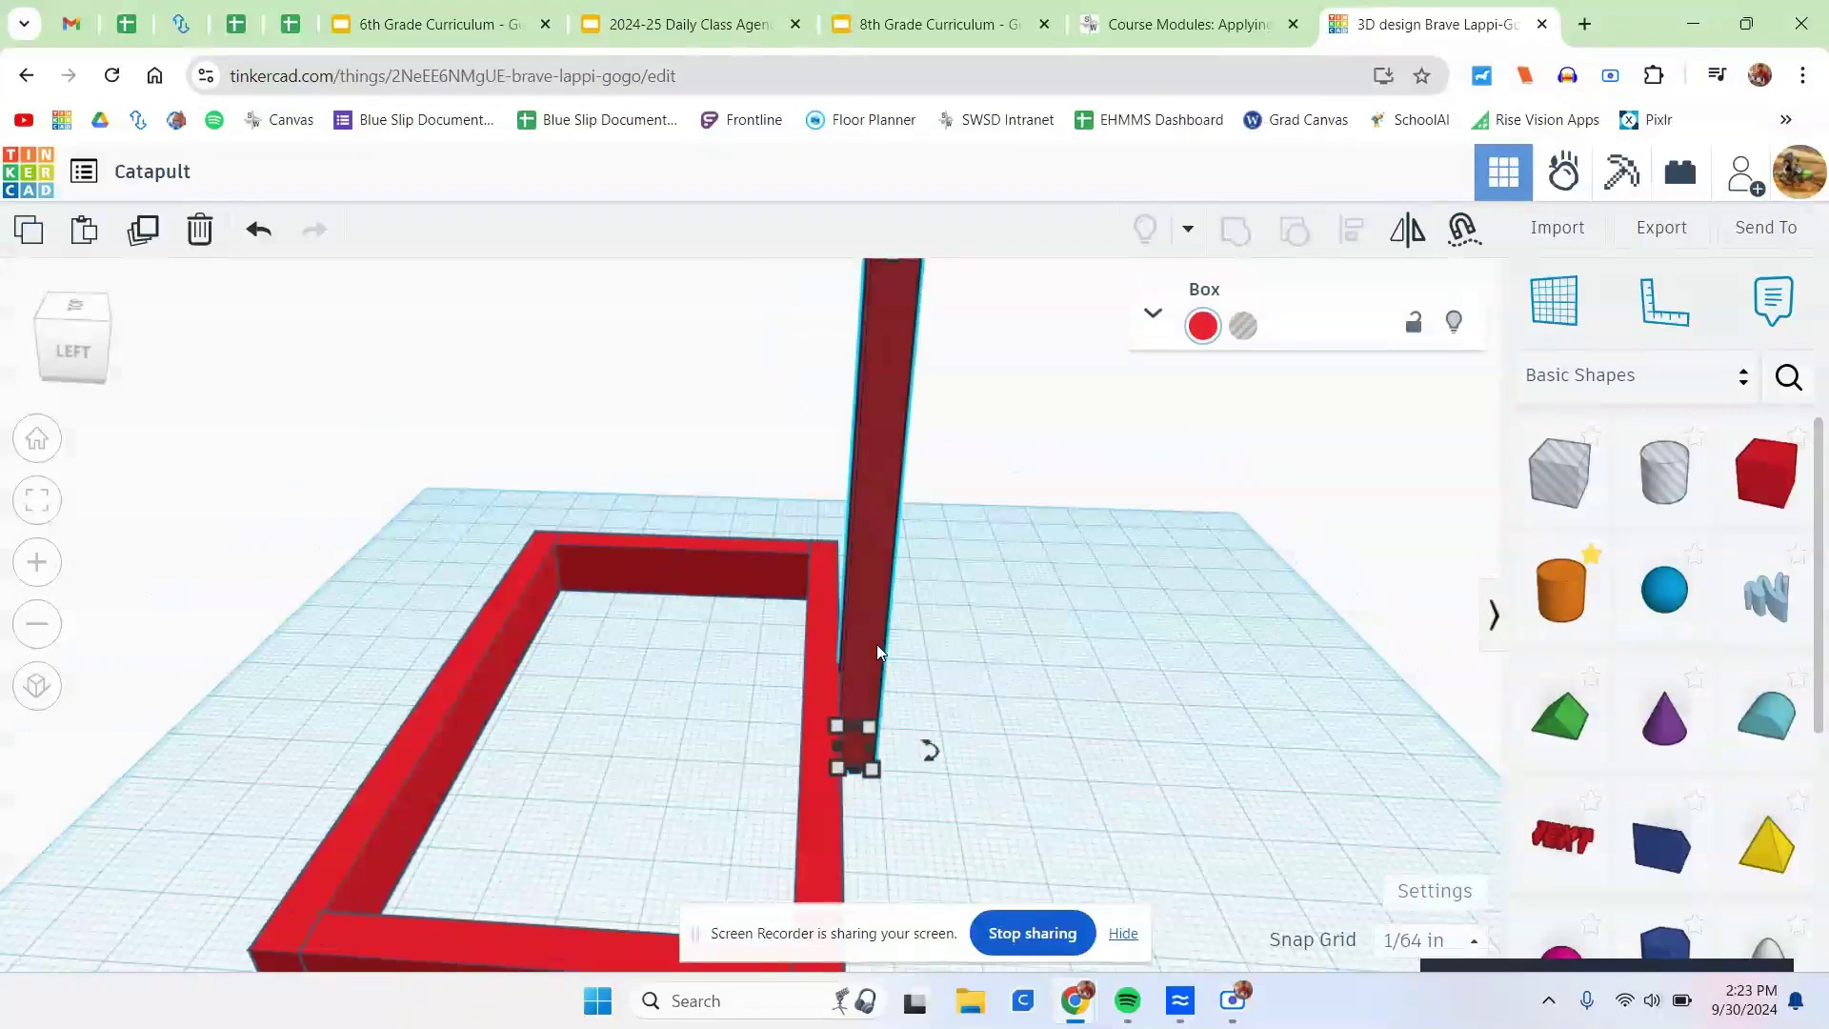
pyautogui.hotkey('ctrl', 'v')
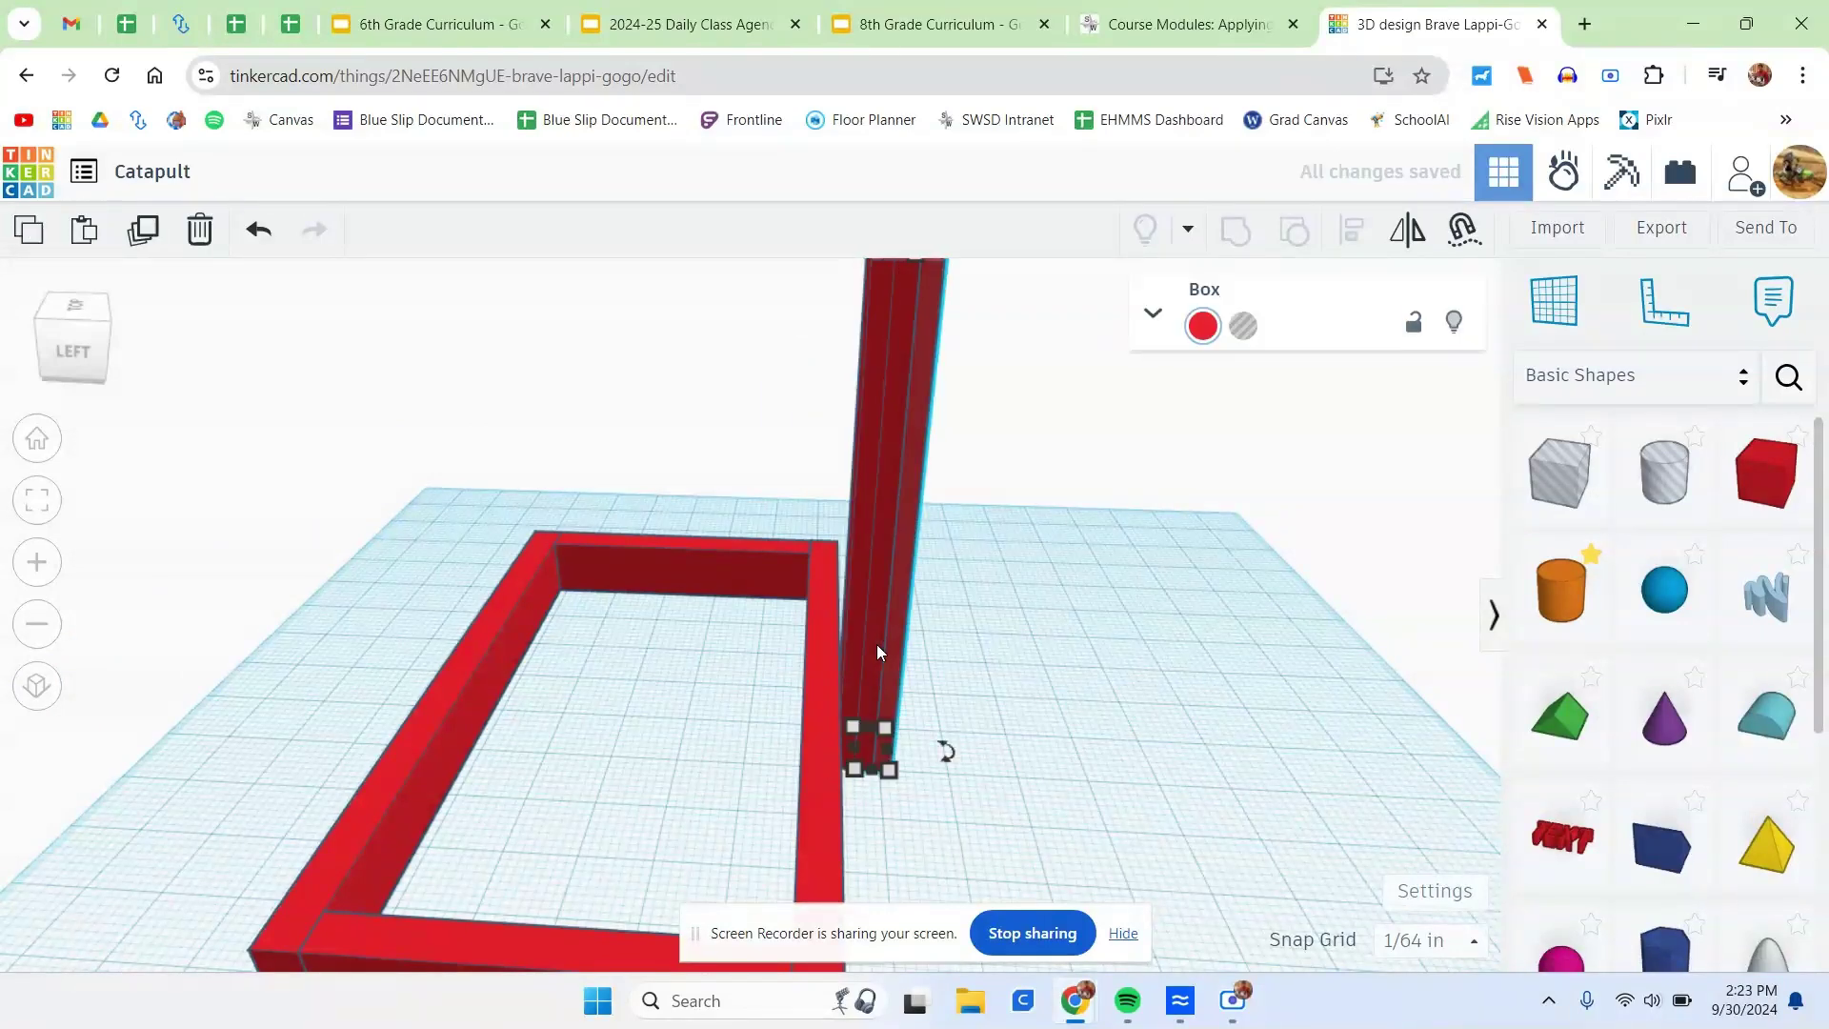
pyautogui.press('Left')
pyautogui.press('Left')
pyautogui.press('Left')
pyautogui.press('Left')
pyautogui.press('Left')
pyautogui.press('Left')
pyautogui.press('Left')
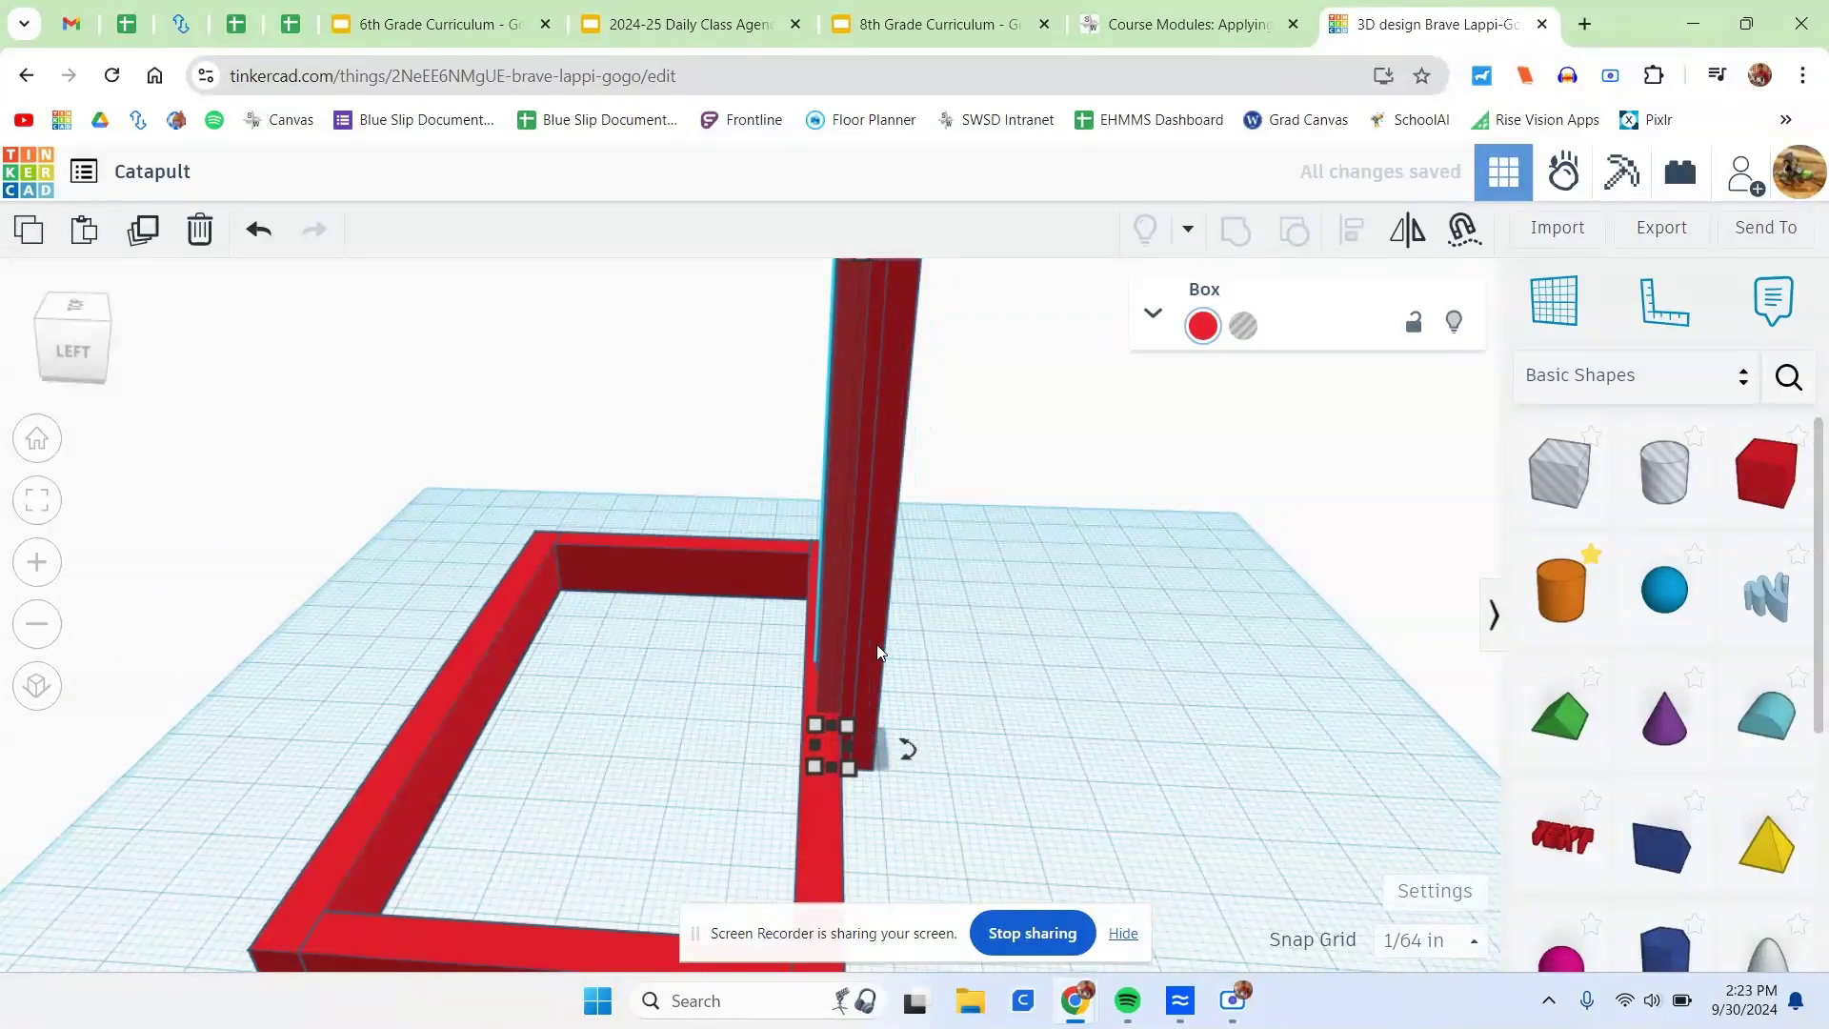
pyautogui.press('Left')
pyautogui.press('Left')
pyautogui.press('Left')
pyautogui.press('Left')
pyautogui.press('Left')
pyautogui.press('Left')
pyautogui.press('Left')
pyautogui.press('Left')
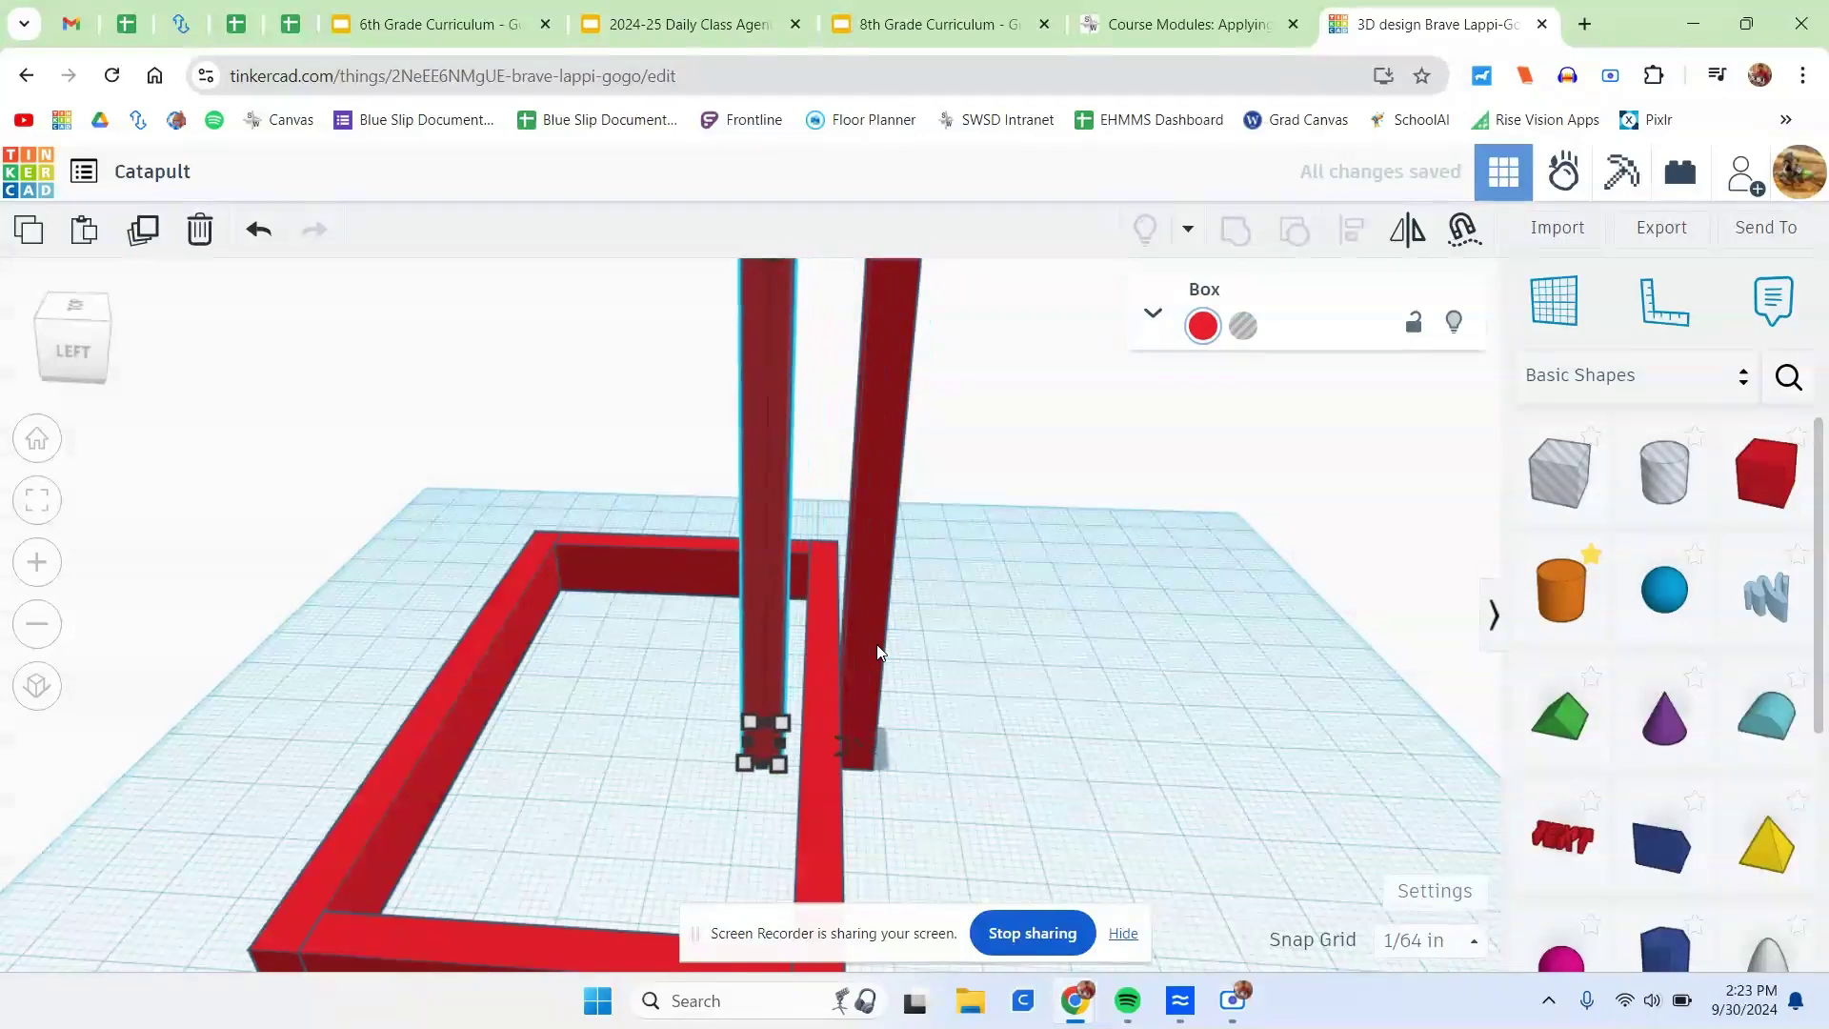
pyautogui.press('Left')
pyautogui.press('Left')
pyautogui.press('Left')
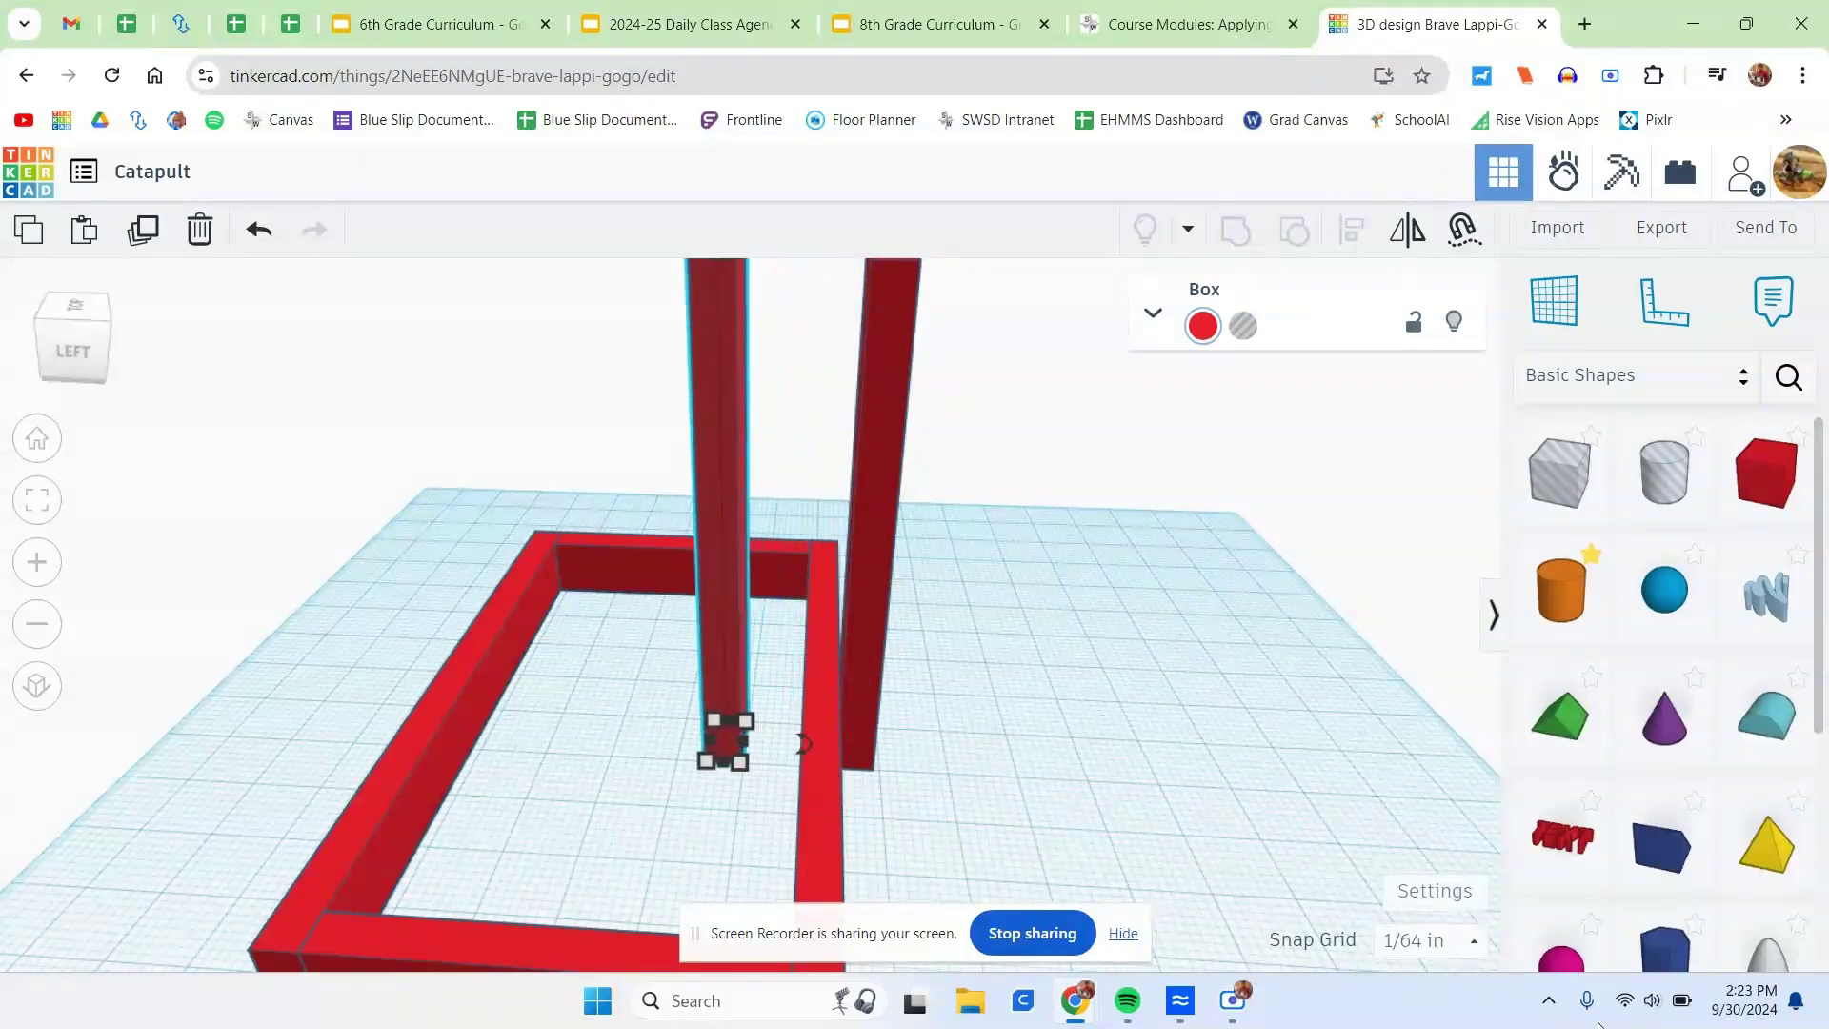
# Set the snap grid to 1/8 in and move the copied post to the outer side of the far rail.
pyautogui.click(1464, 944)
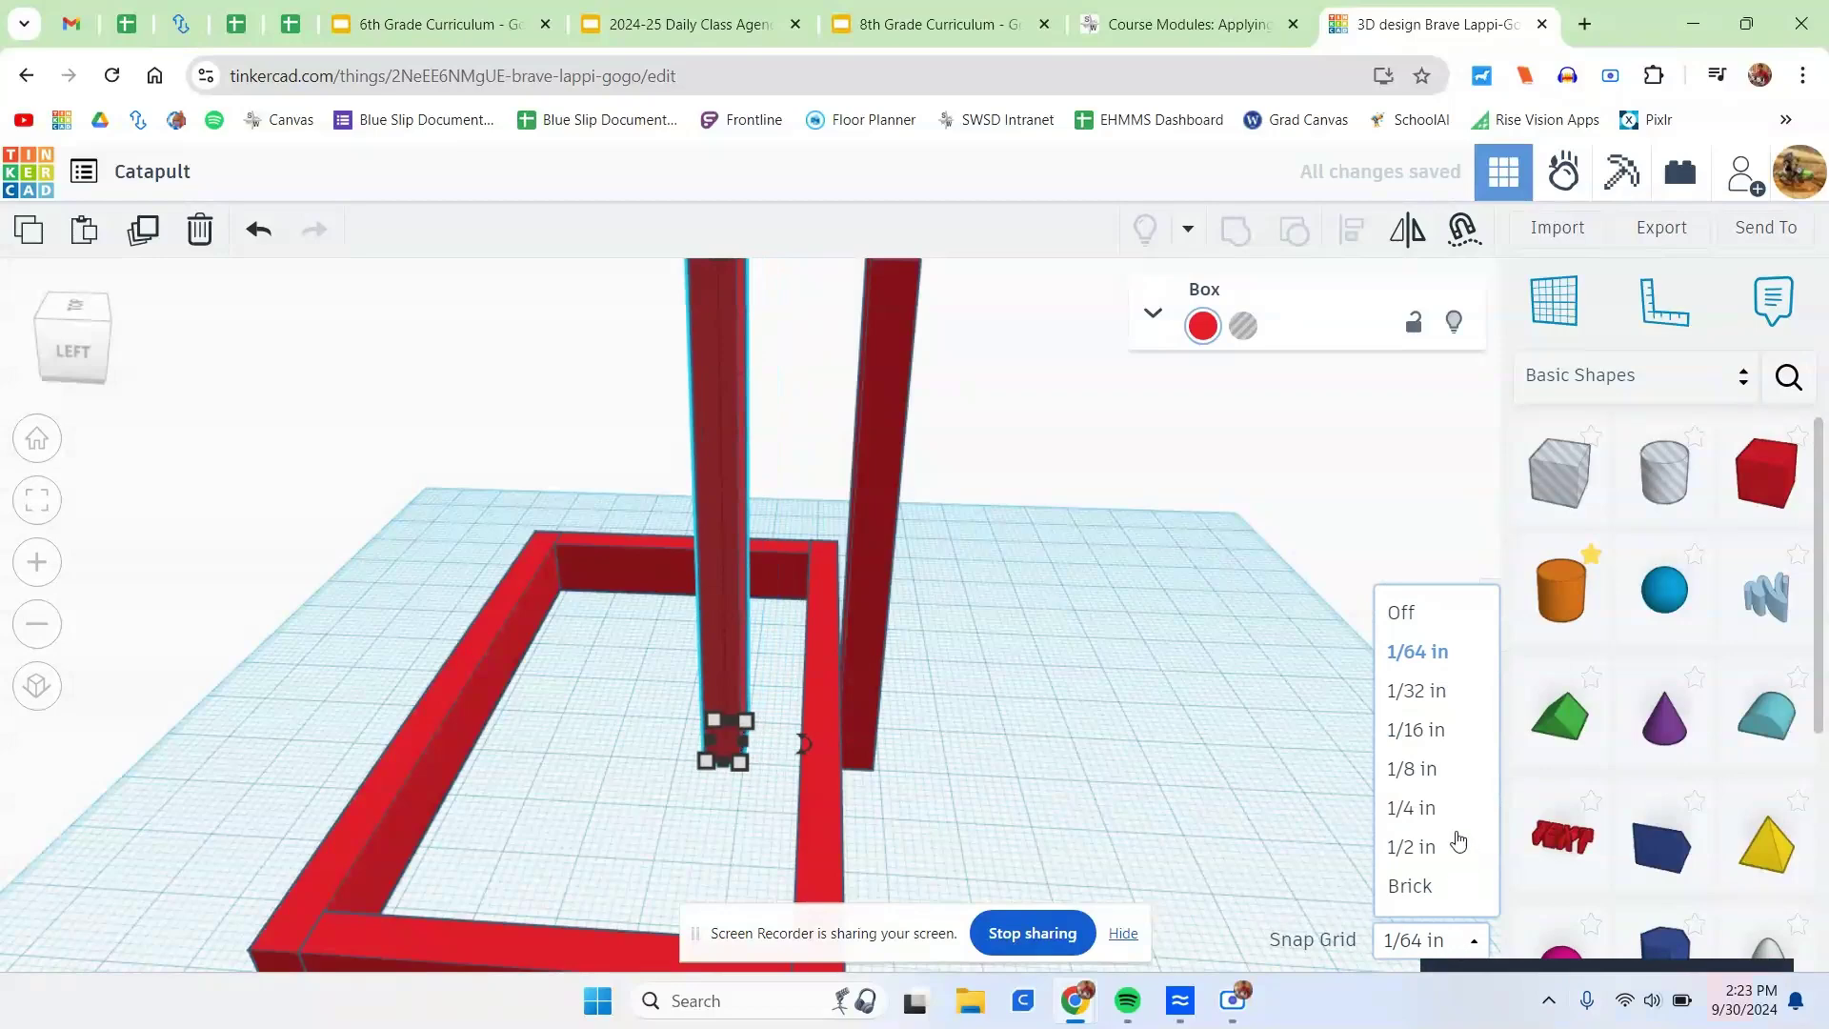
pyautogui.click(1412, 771)
pyautogui.press('Left')
pyautogui.press('Left')
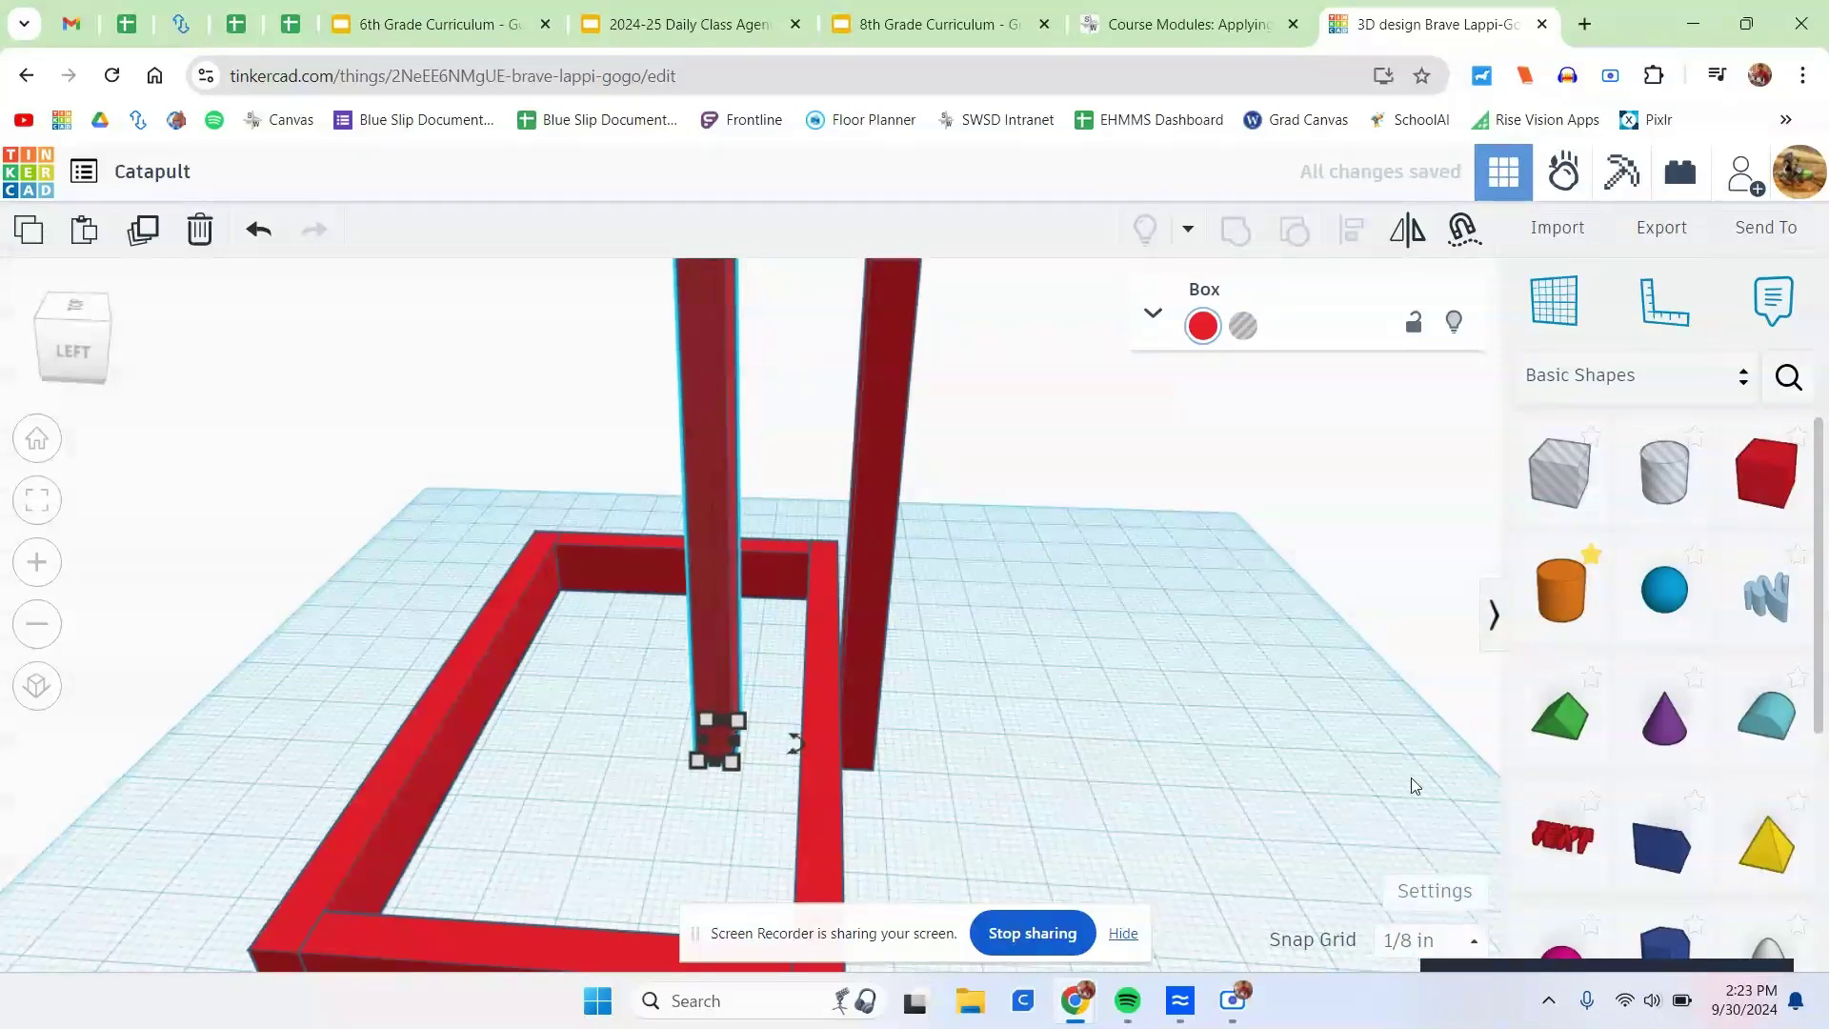
pyautogui.press('Left')
pyautogui.press('Left')
pyautogui.press('Left')
pyautogui.press('Left')
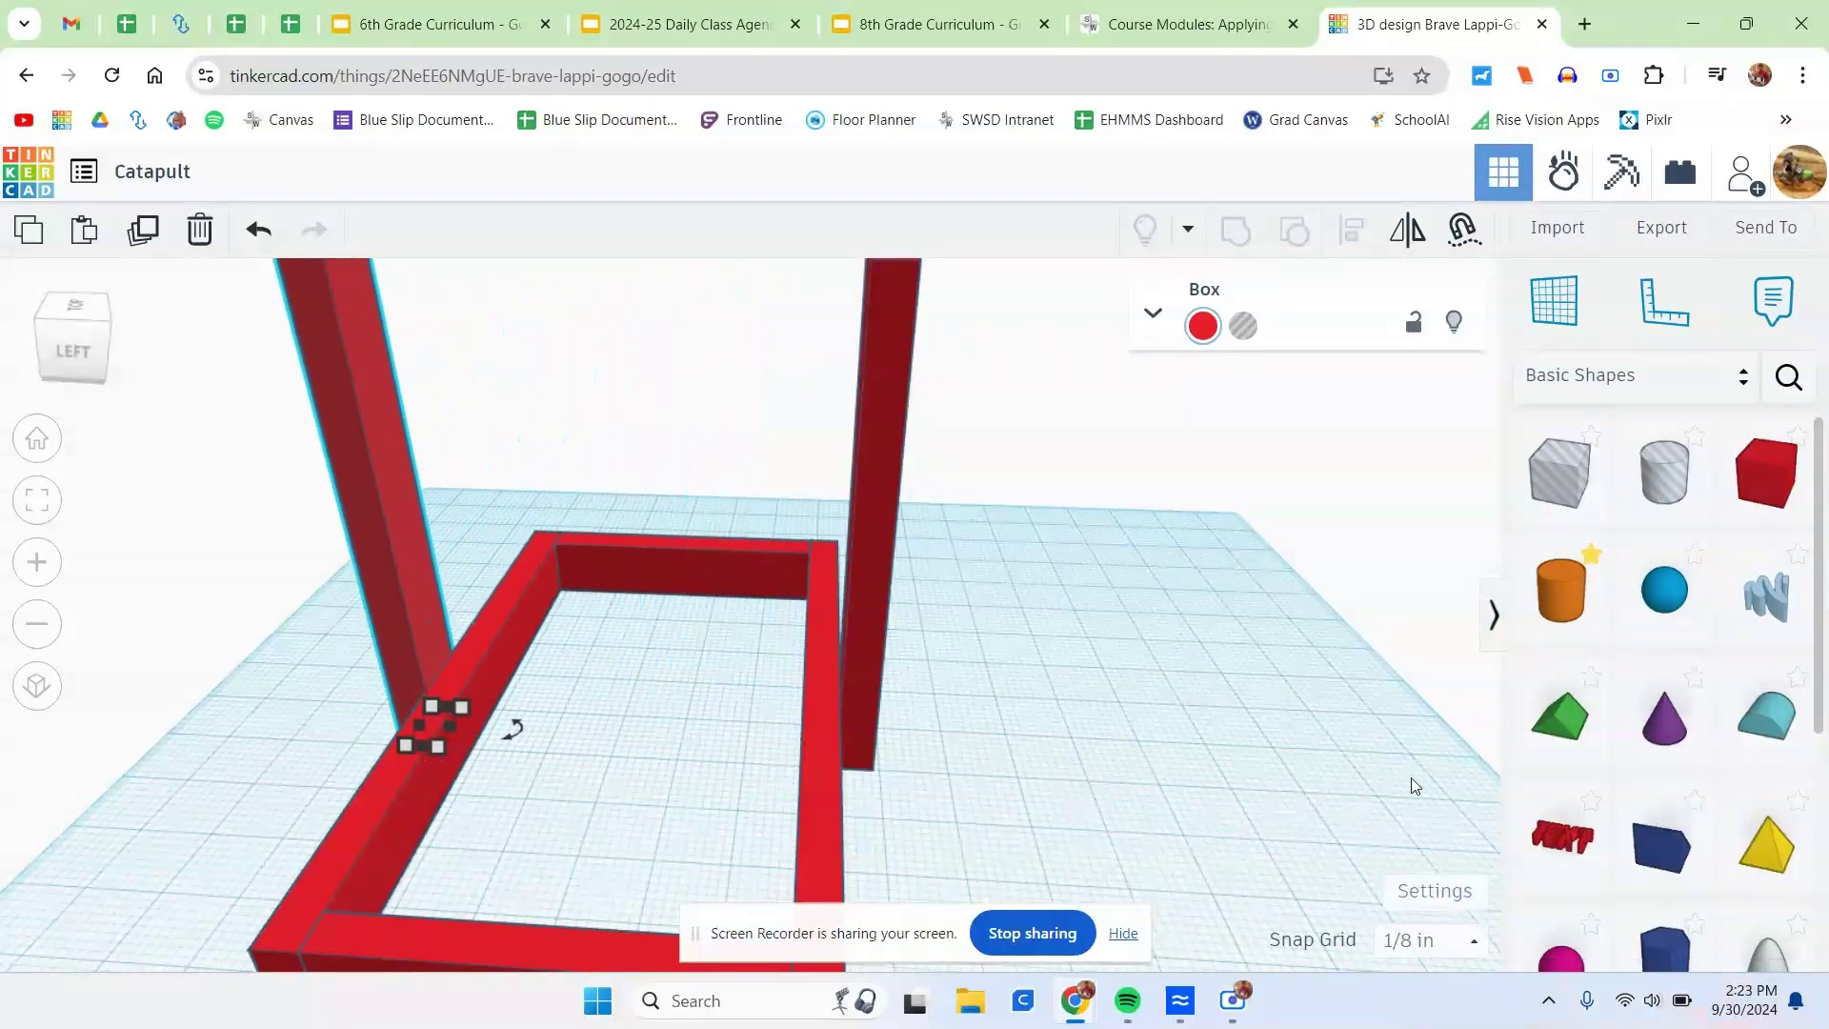
# Set the snap grid back to 1/64 in and nudge the copied post against the far rail's outer face.
pyautogui.click(1427, 942)
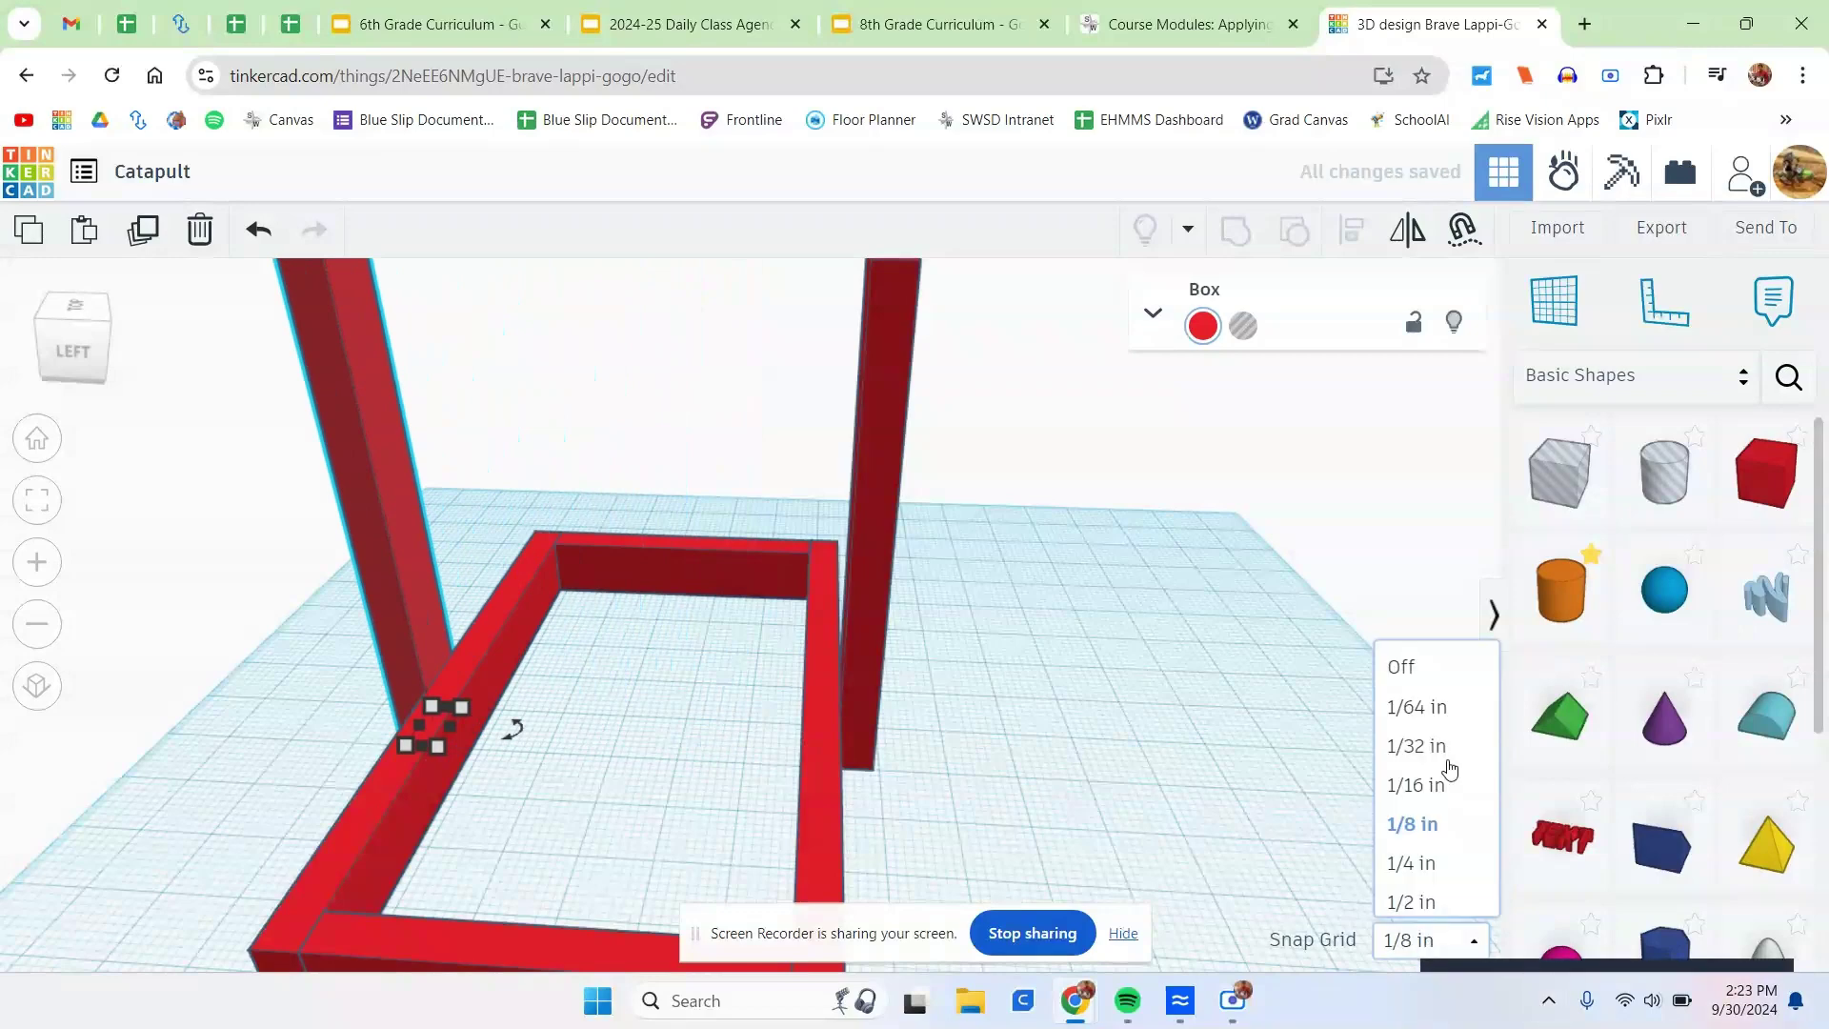
pyautogui.click(1417, 653)
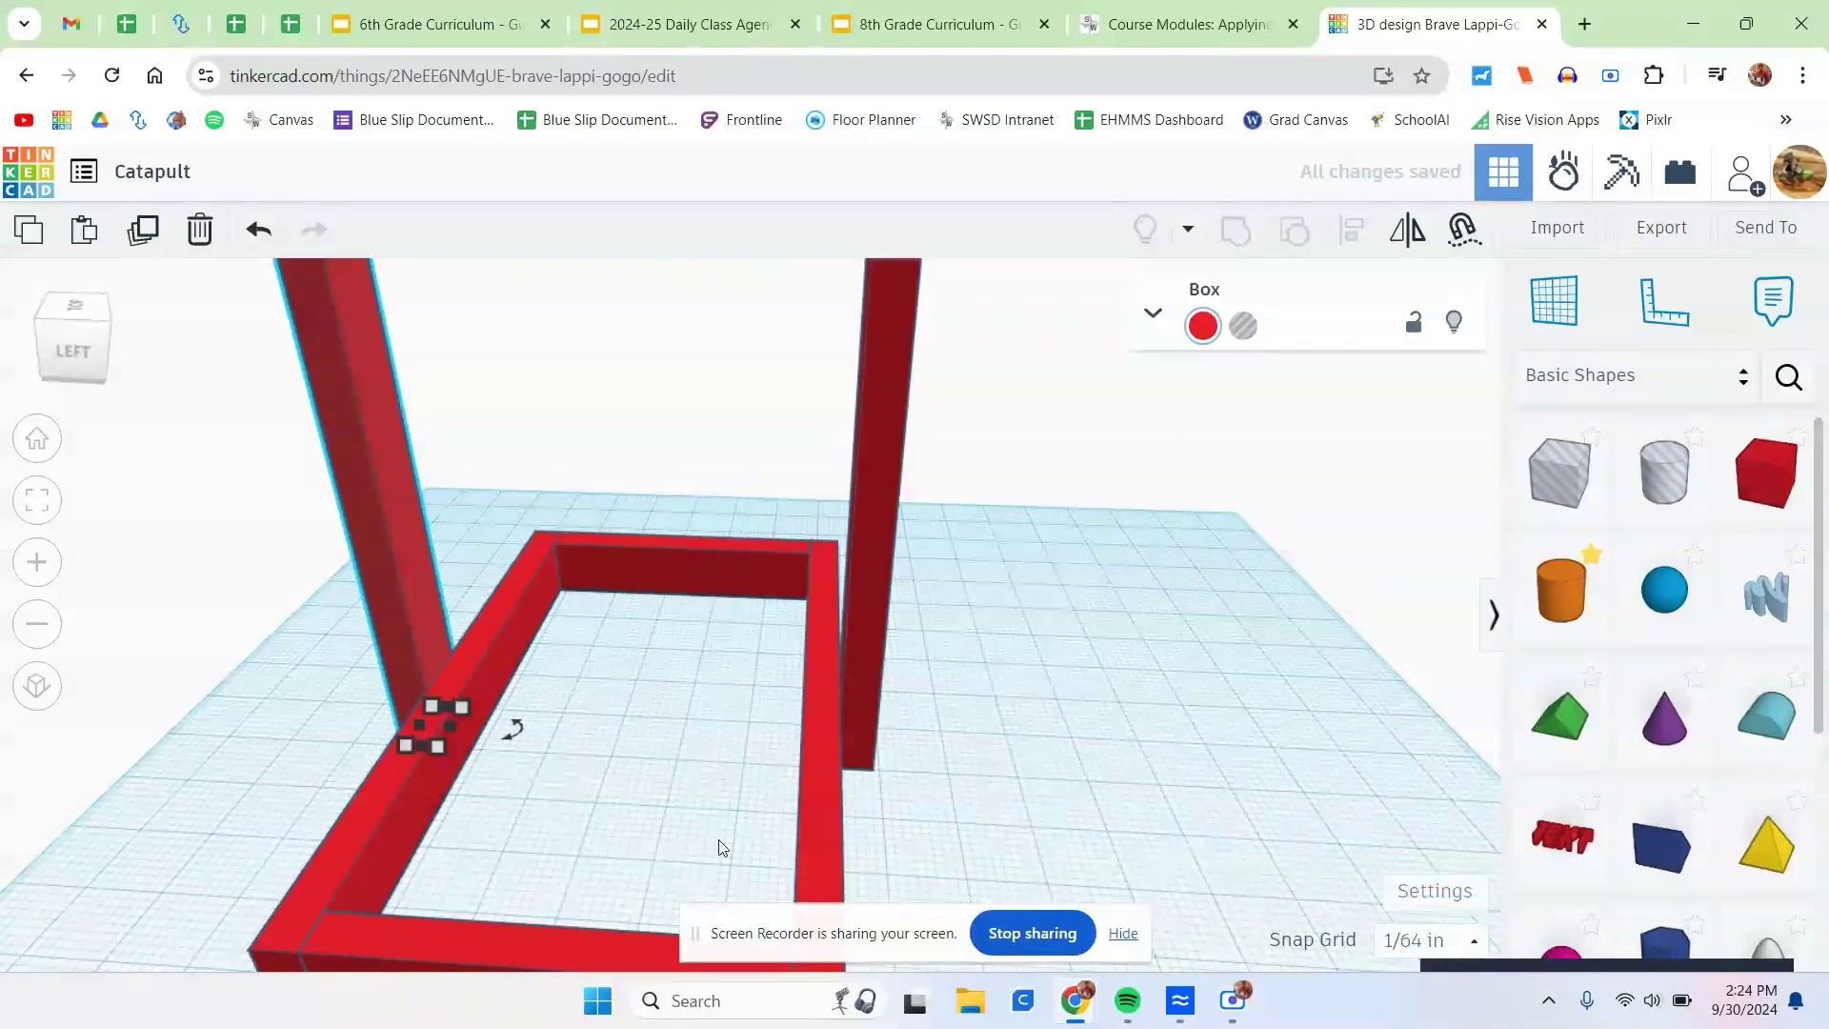
pyautogui.press('Right')
pyautogui.press('Right')
pyautogui.press('Left')
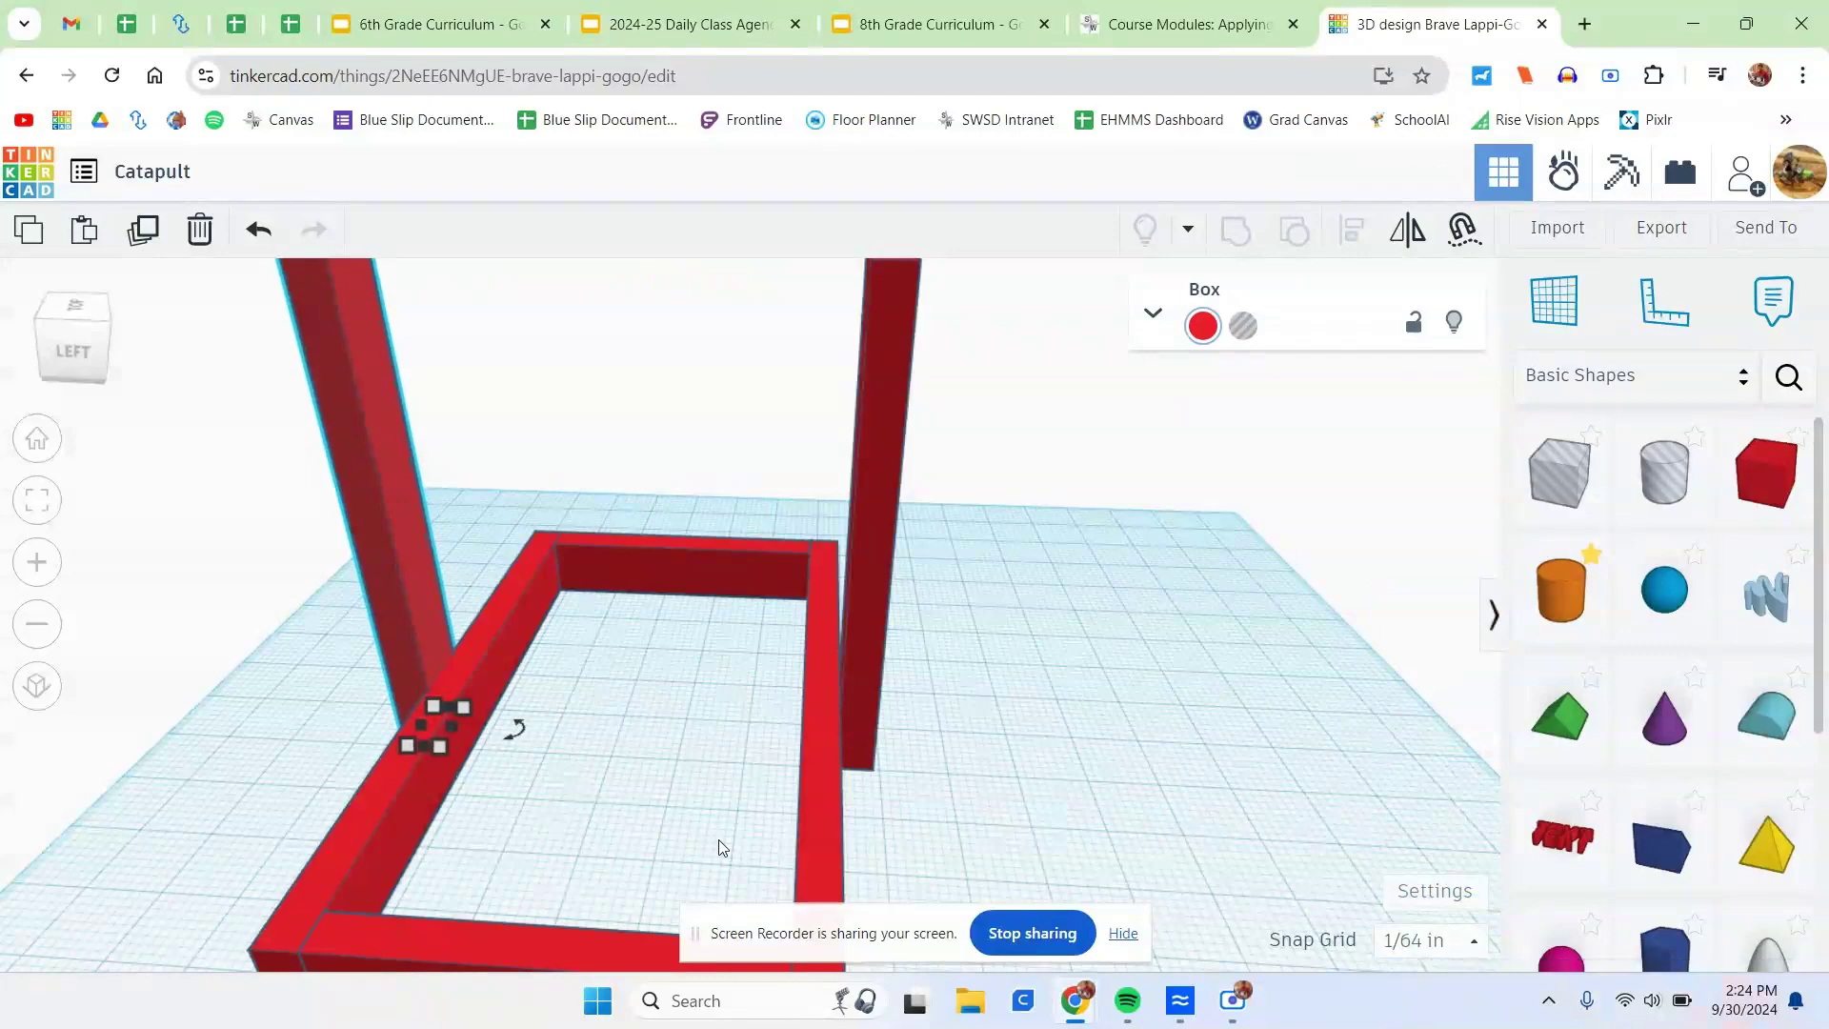
pyautogui.moveTo(718, 838); pyautogui.dragTo(808, 722, button='right')
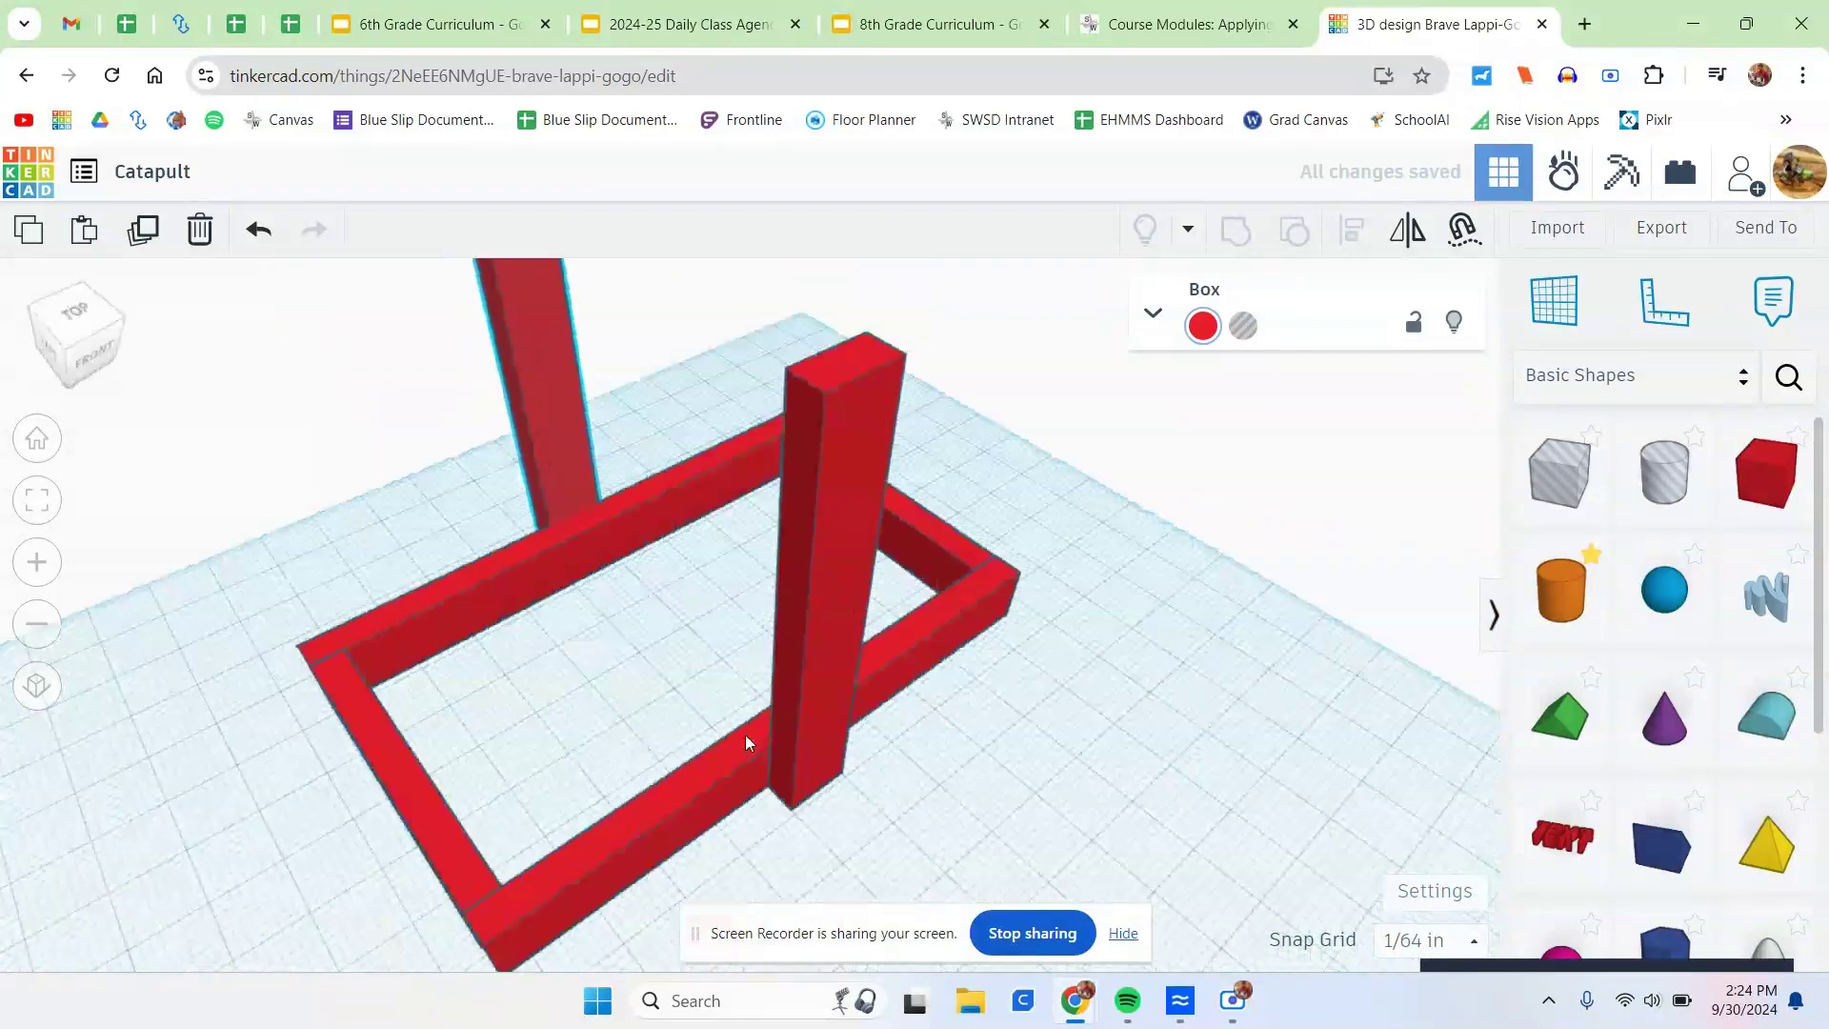
# Place a new box on top of the front upright post and set its height to 0.5 in.
pyautogui.moveTo(745, 734); pyautogui.dragTo(569, 471, button='right')
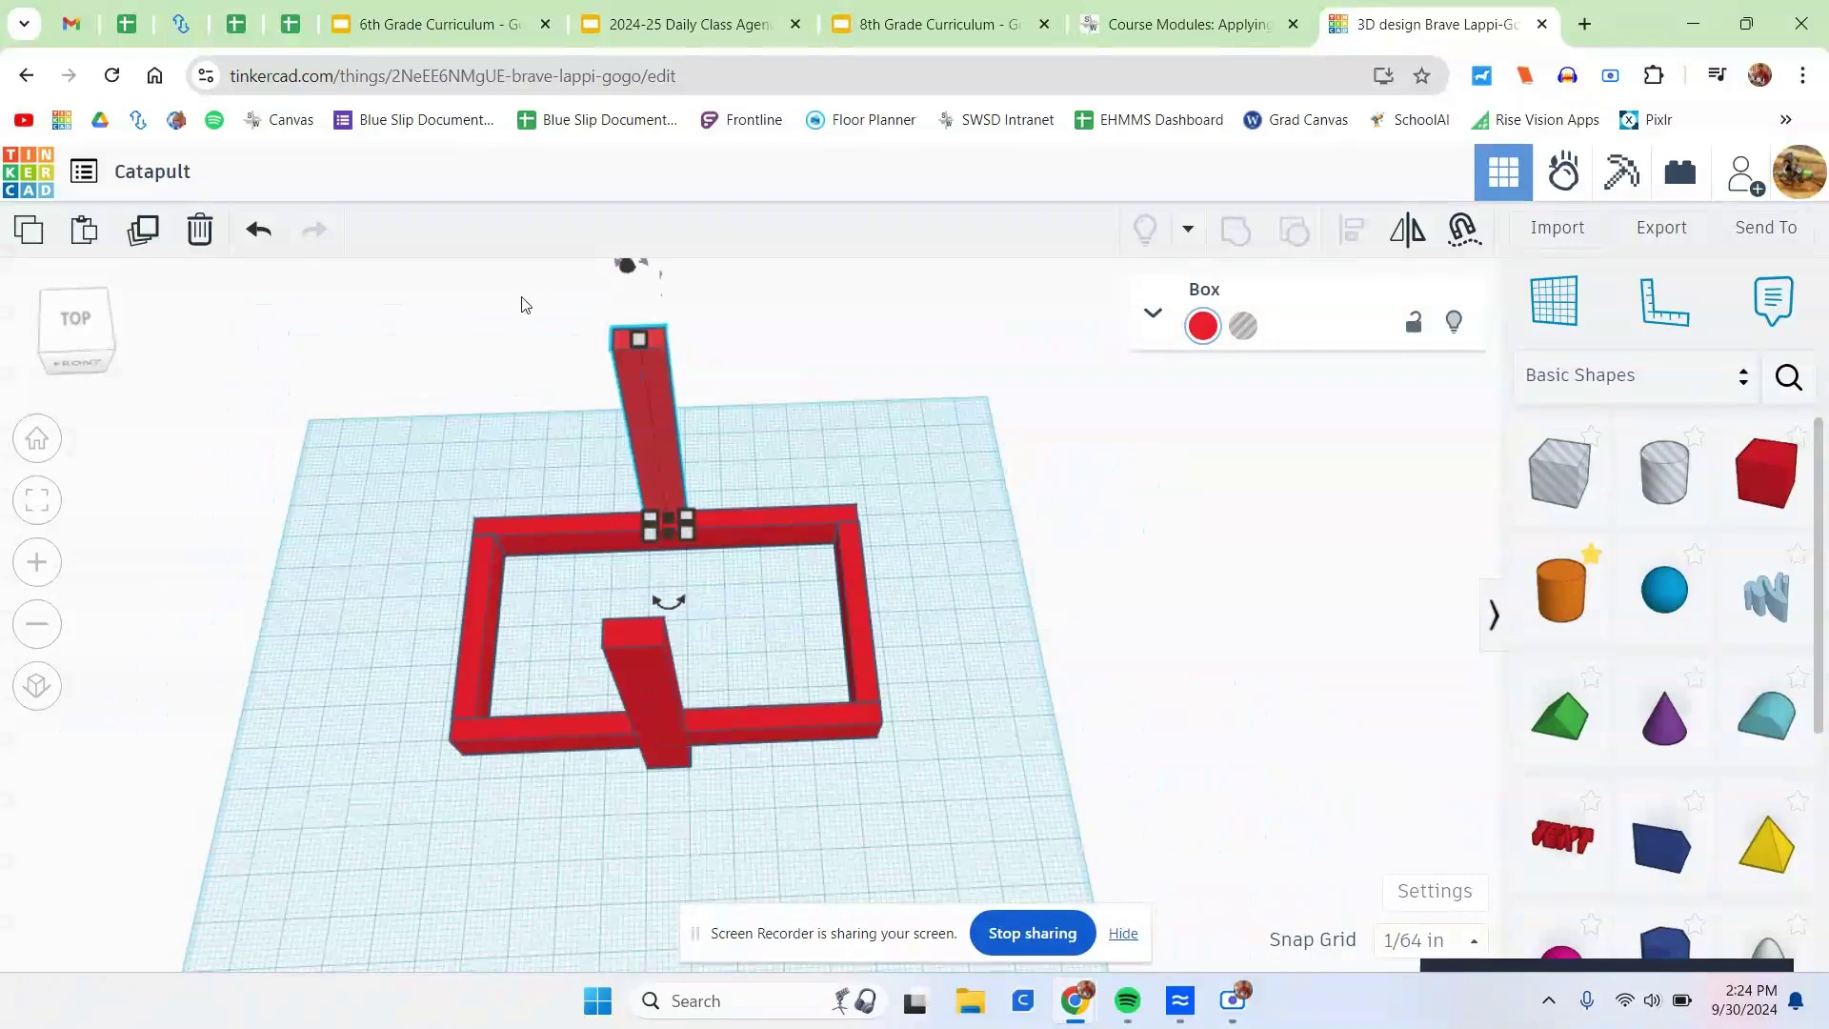
pyautogui.moveTo(500, 305); pyautogui.dragTo(793, 767)
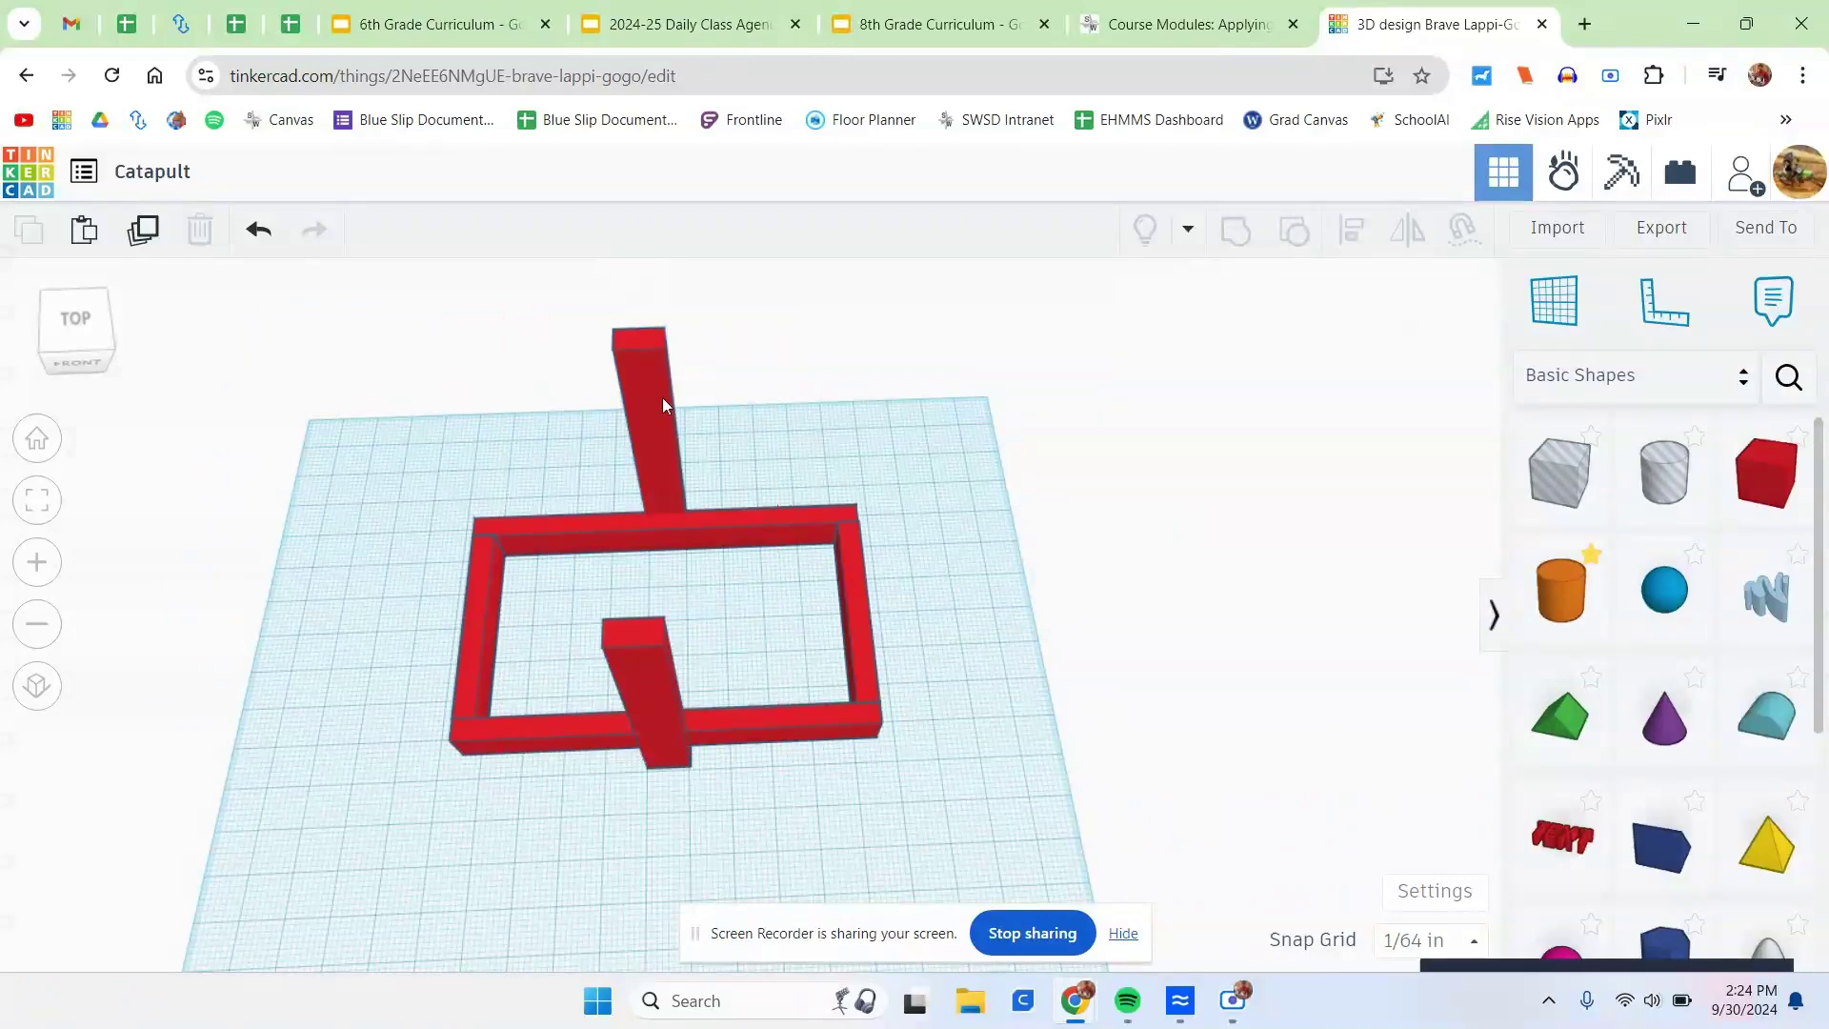
pyautogui.click(633, 625)
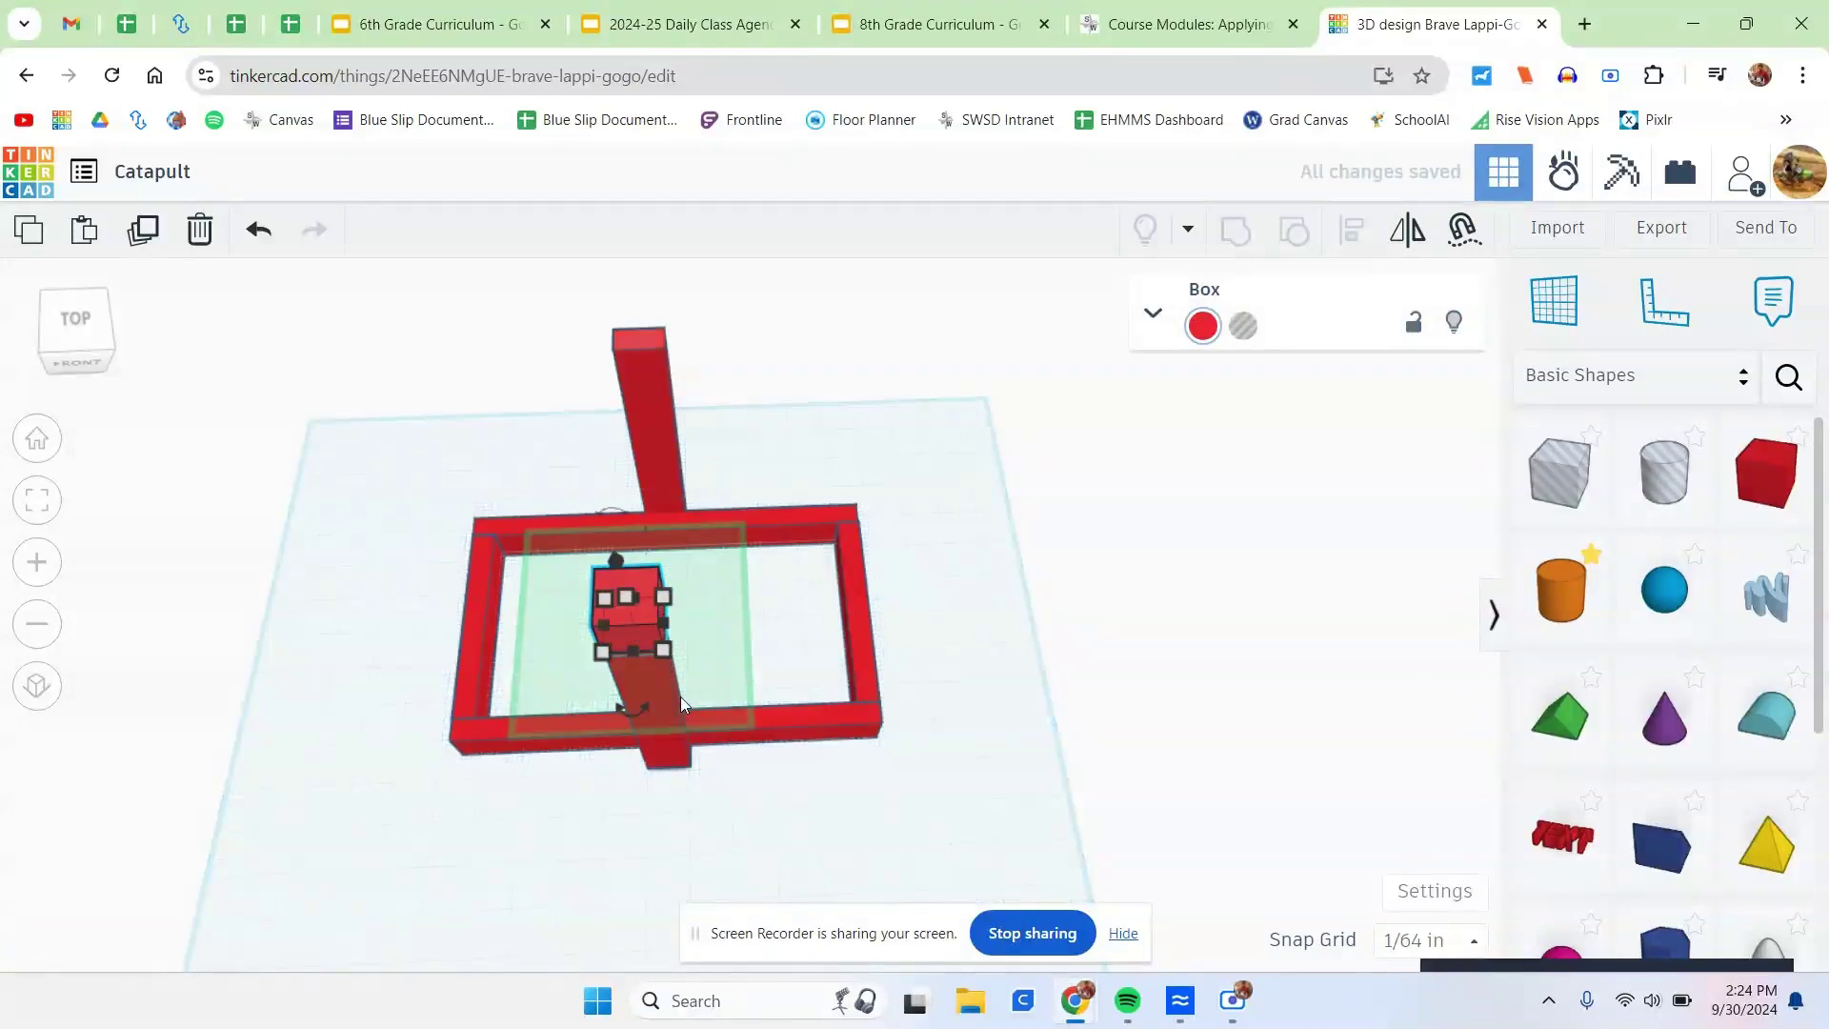
pyautogui.moveTo(680, 696); pyautogui.dragTo(649, 499, button='right')
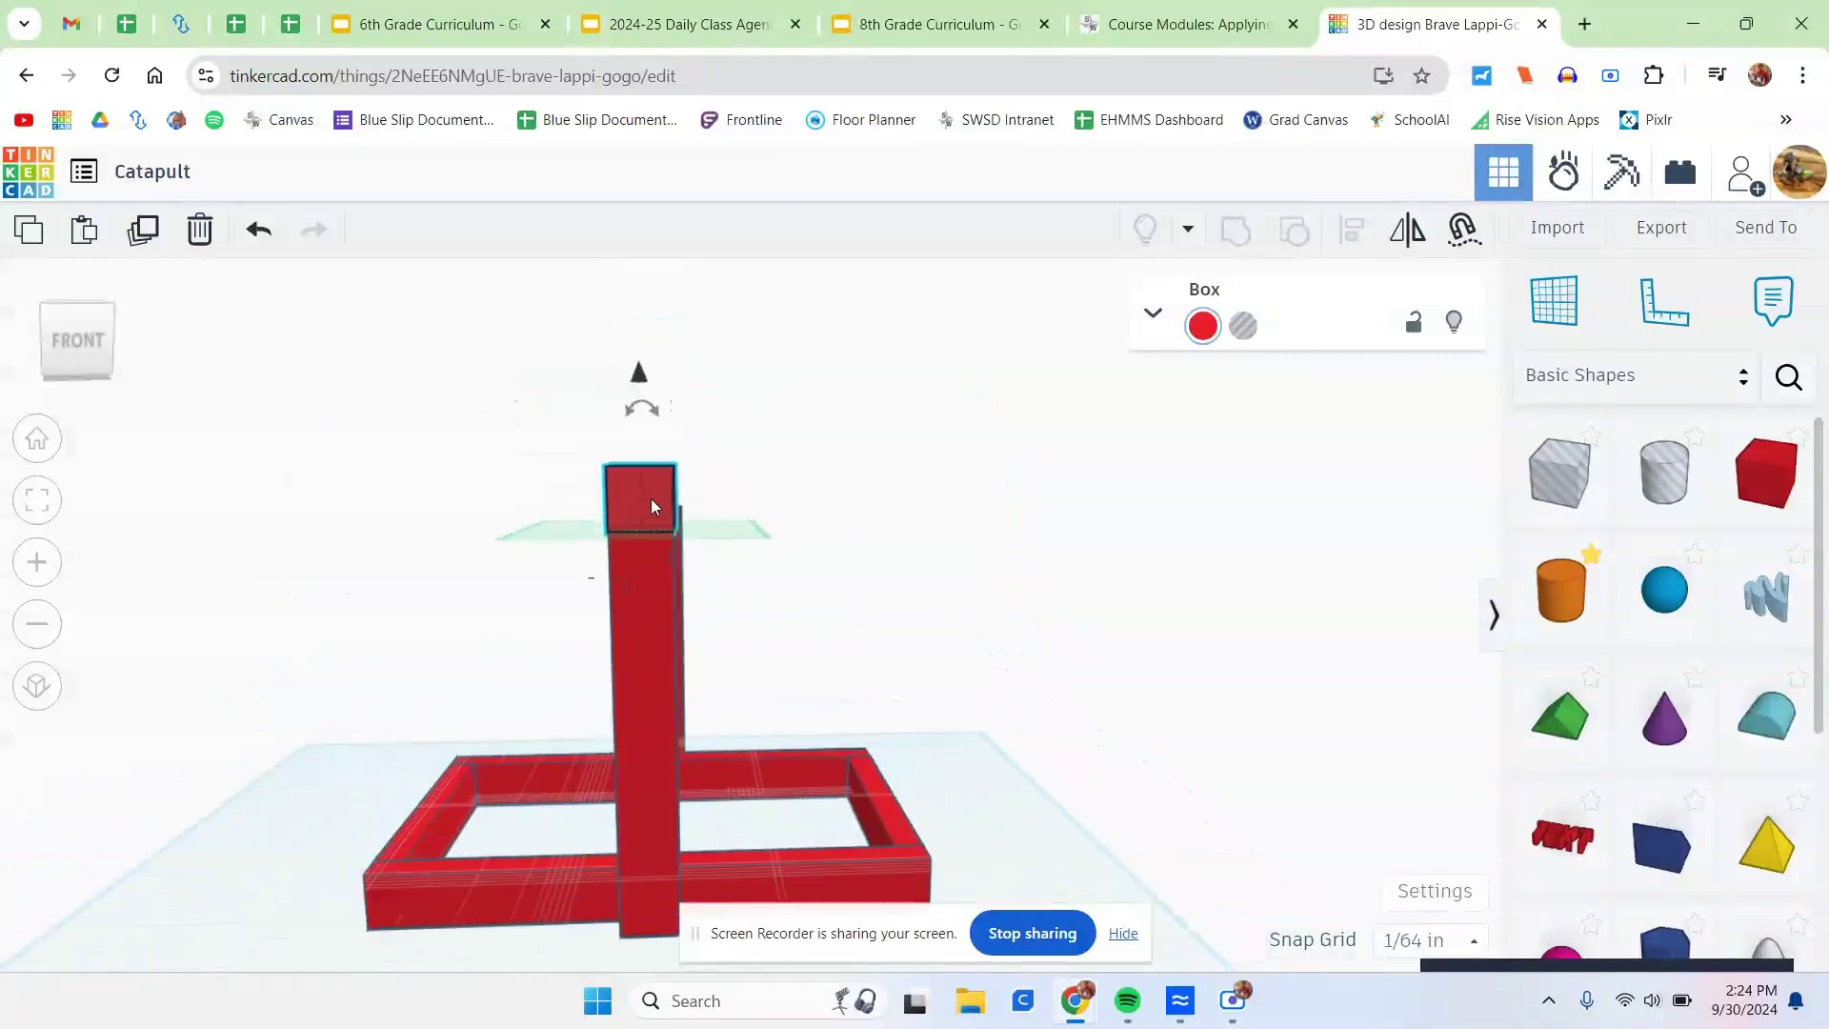
pyautogui.scroll(2, 650, 500)
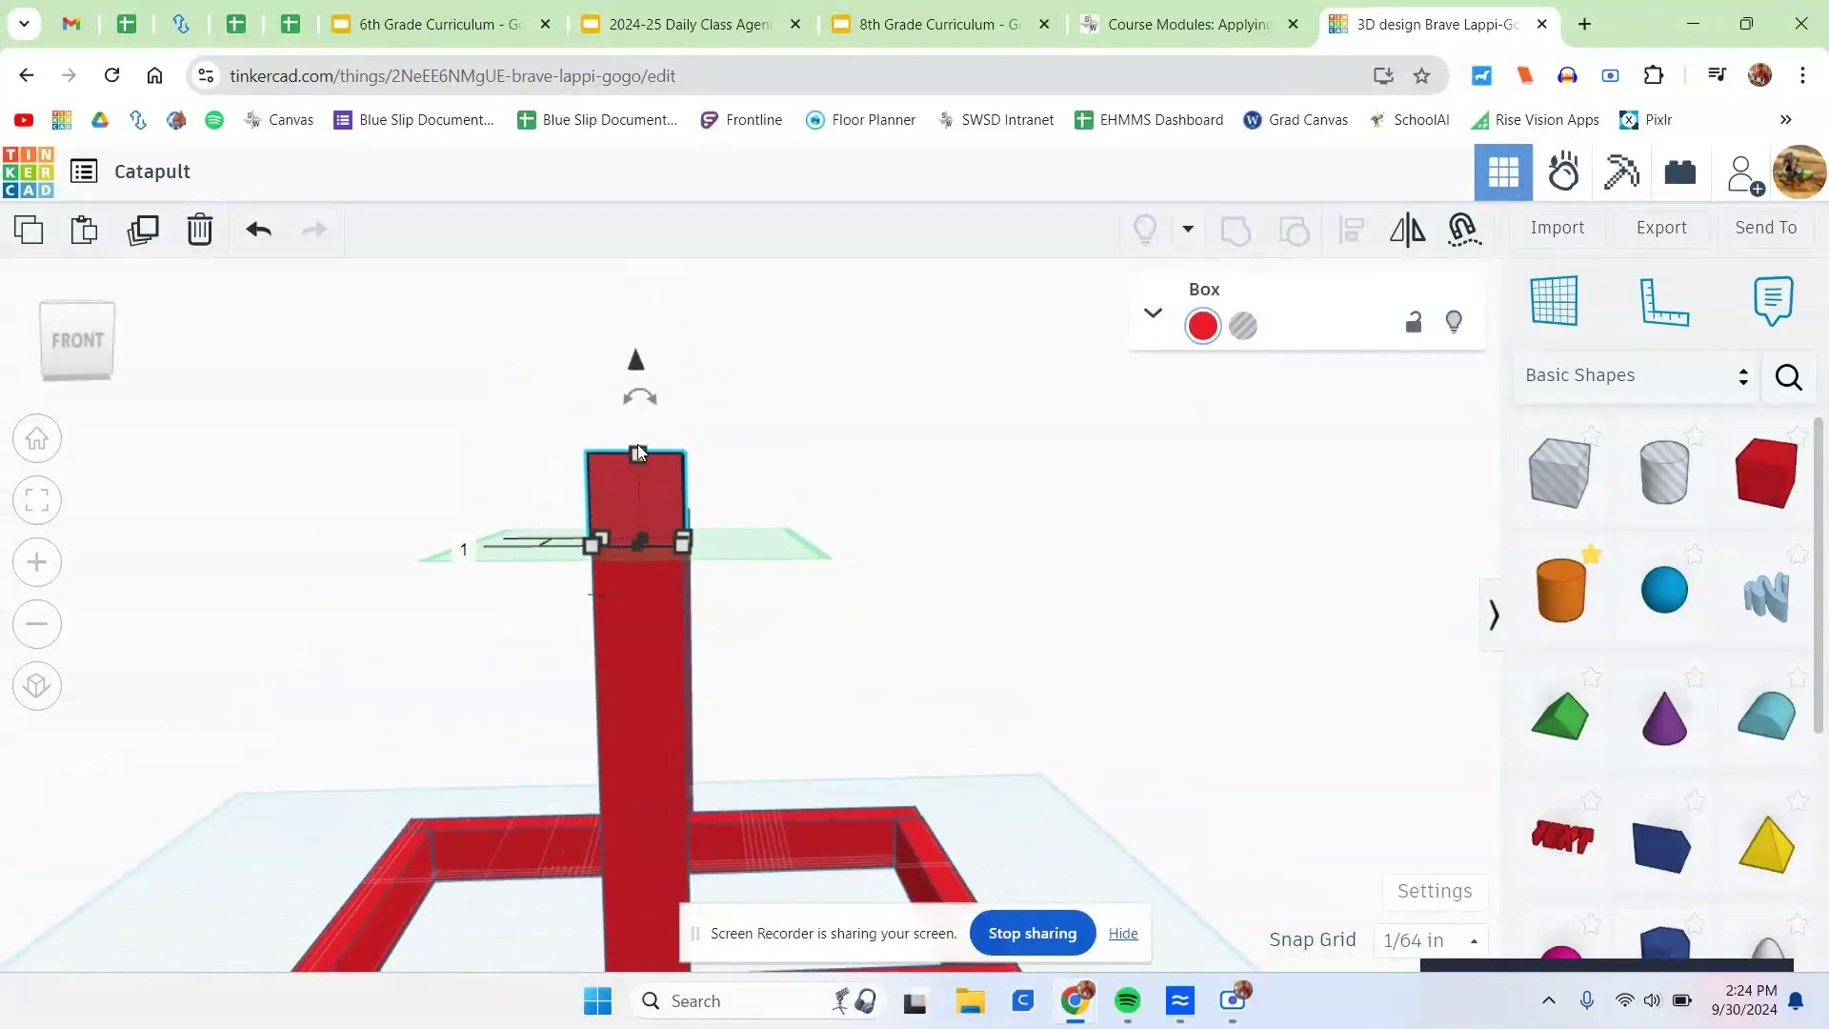
pyautogui.click(774, 496)
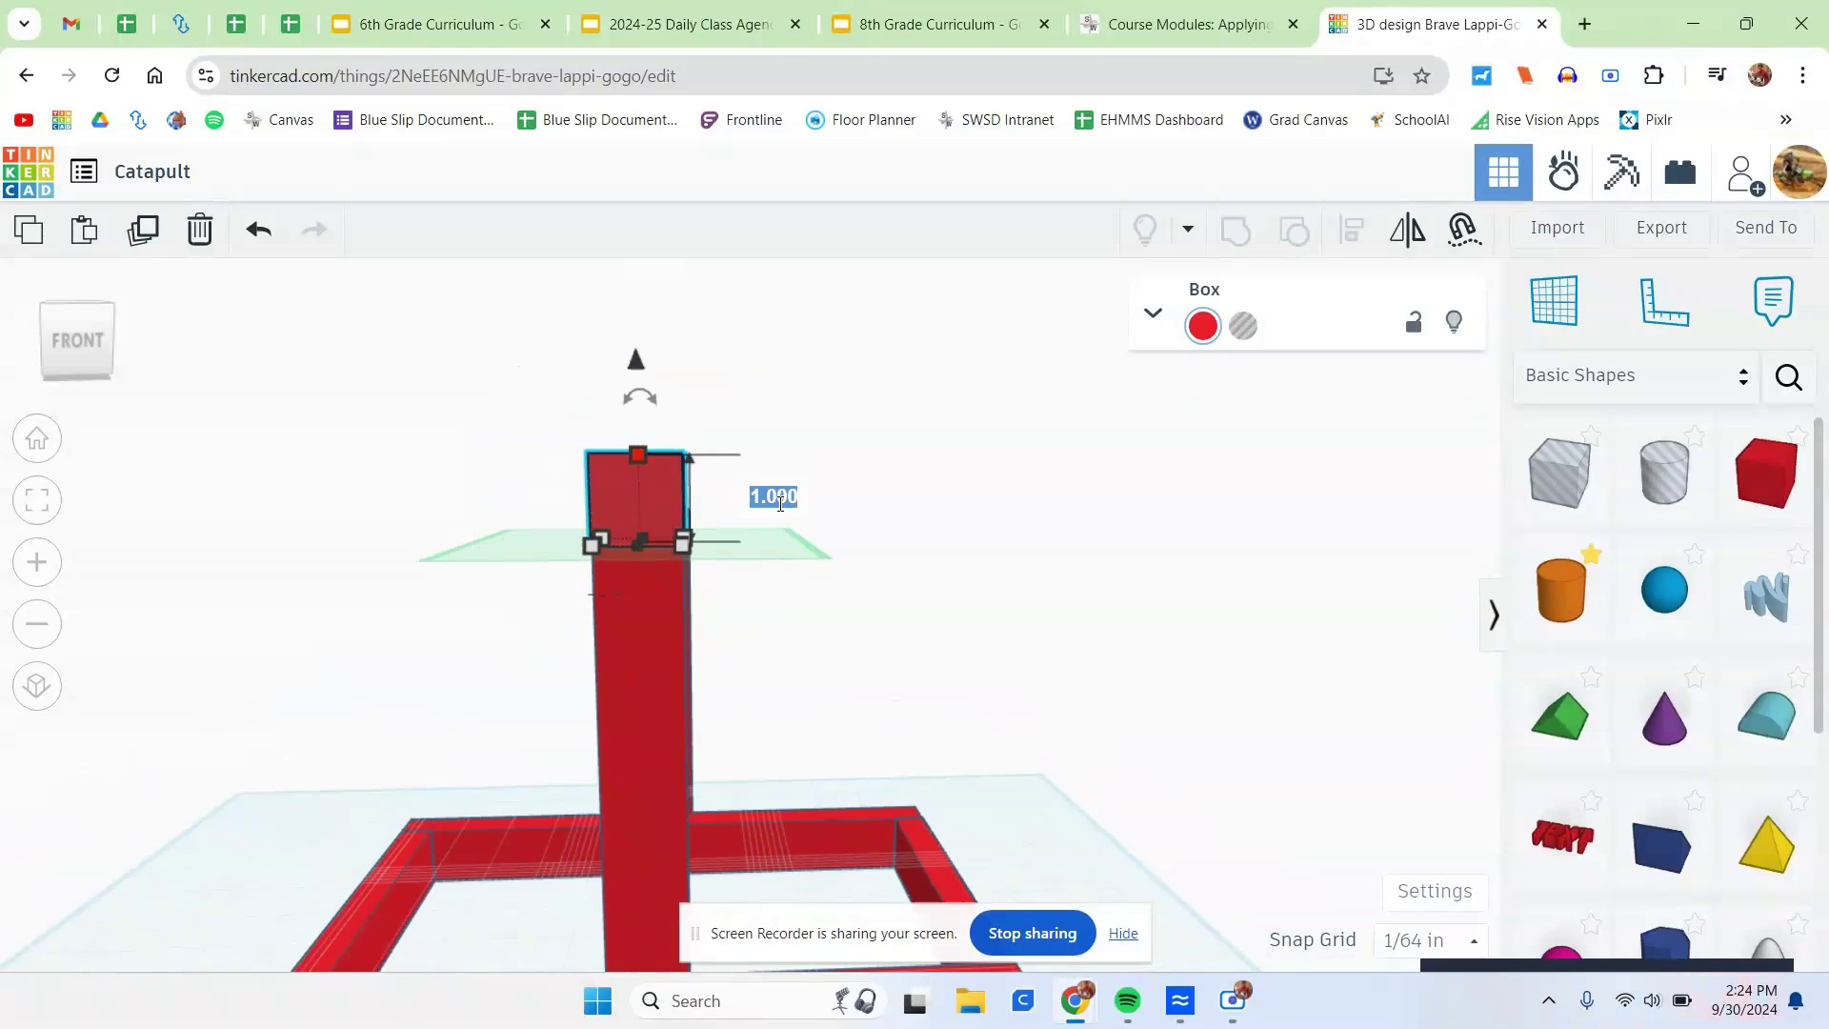
pyautogui.write('.5')
pyautogui.press('Return')
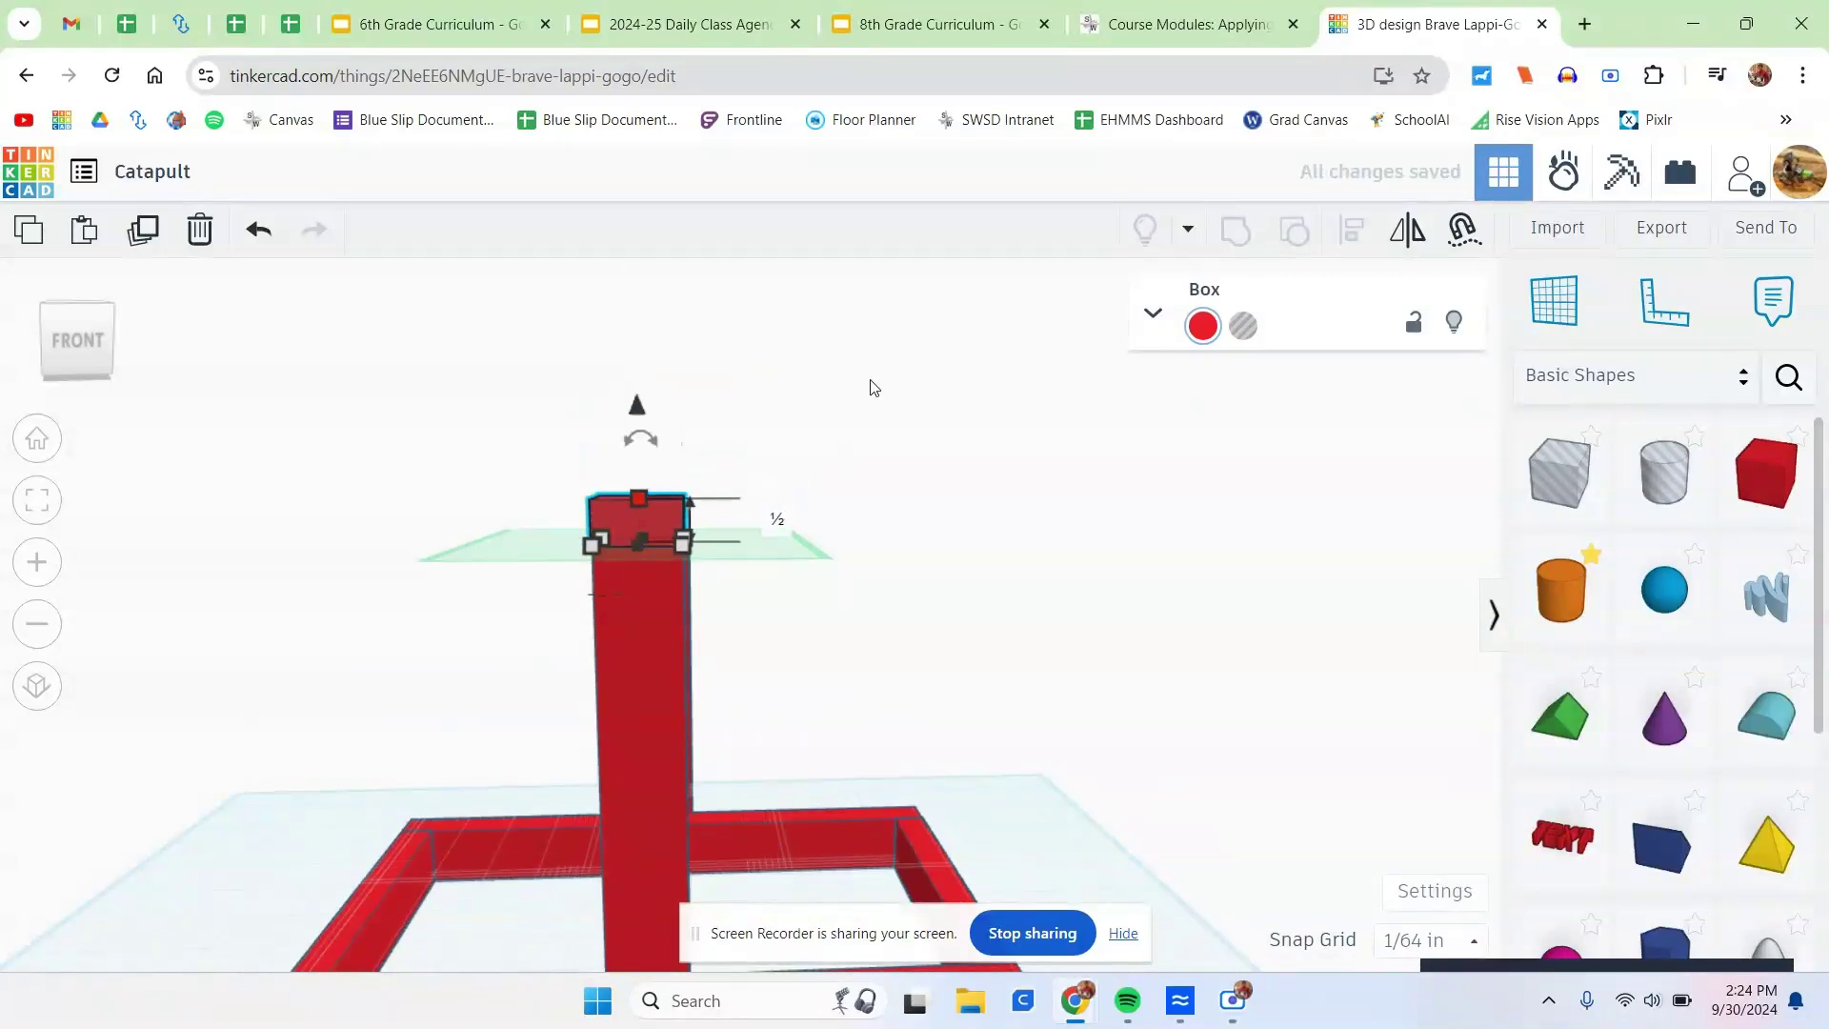
# Stretch the box on the front post to 8 in across the frame, and correct its length to 7 in.
pyautogui.moveTo(870, 387); pyautogui.dragTo(564, 453, button='right')
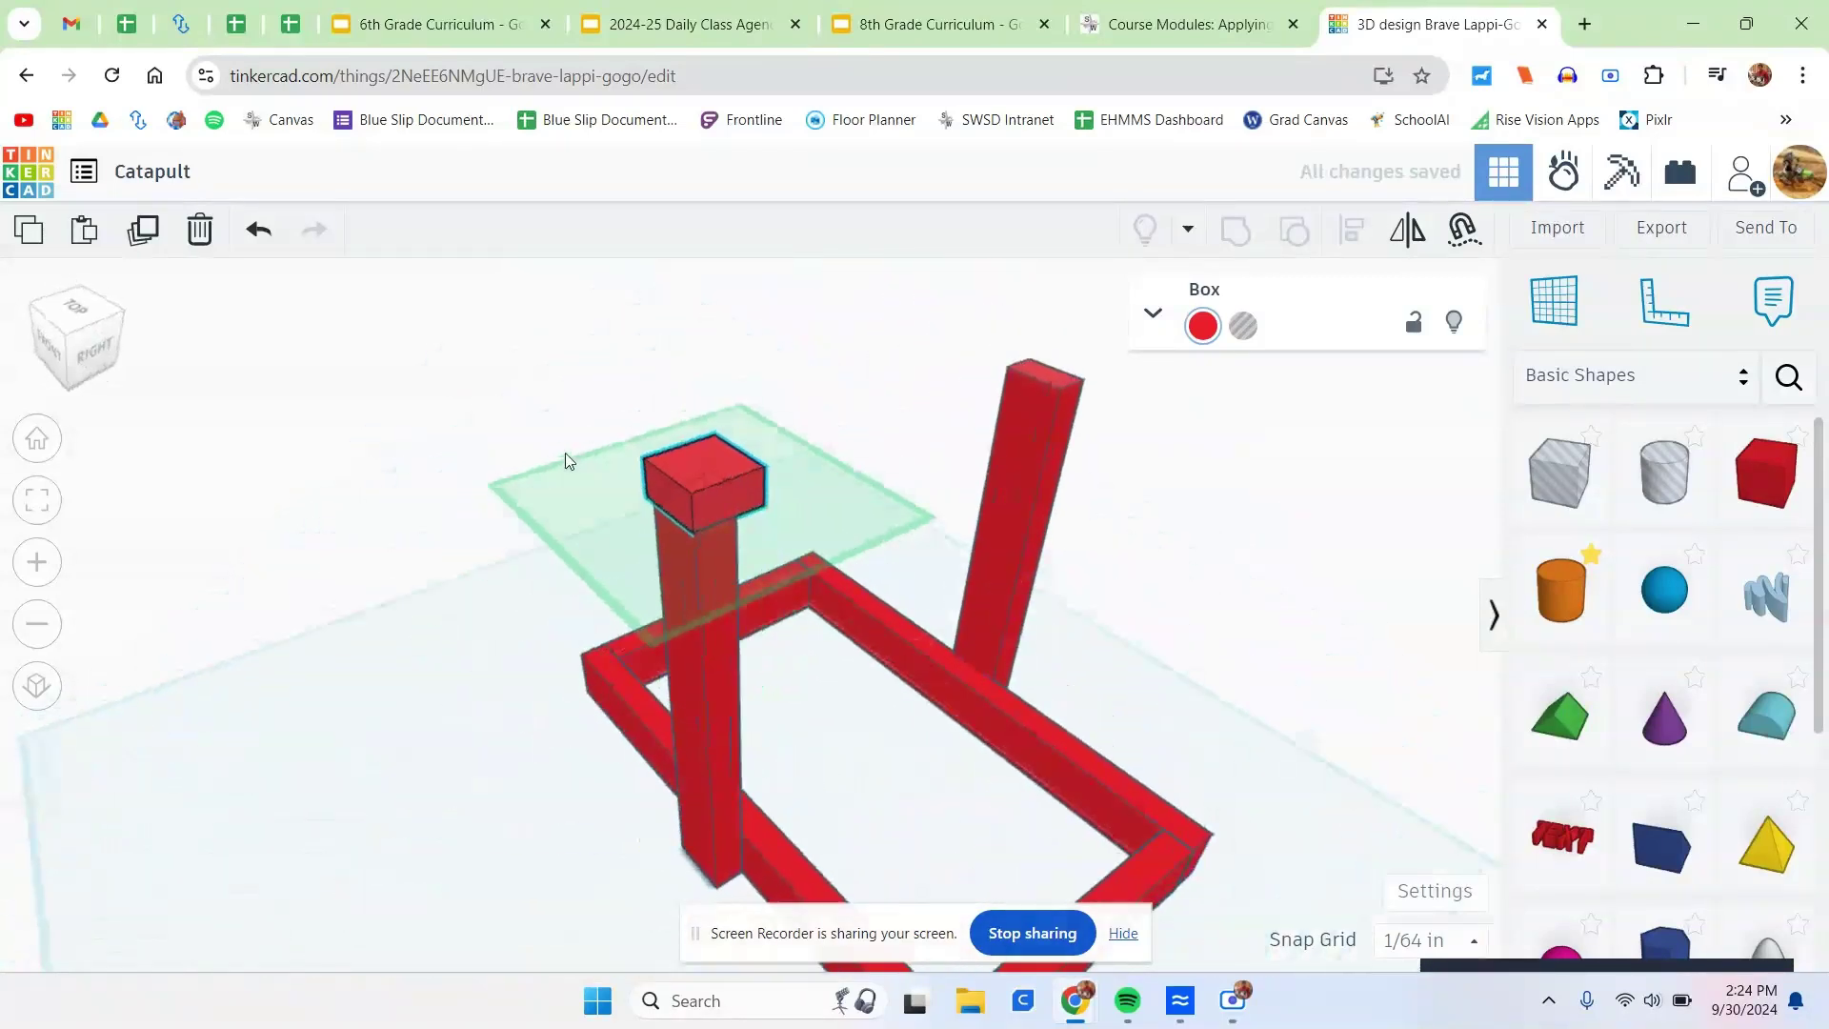
pyautogui.moveTo(861, 762); pyautogui.dragTo(654, 689, button='middle')
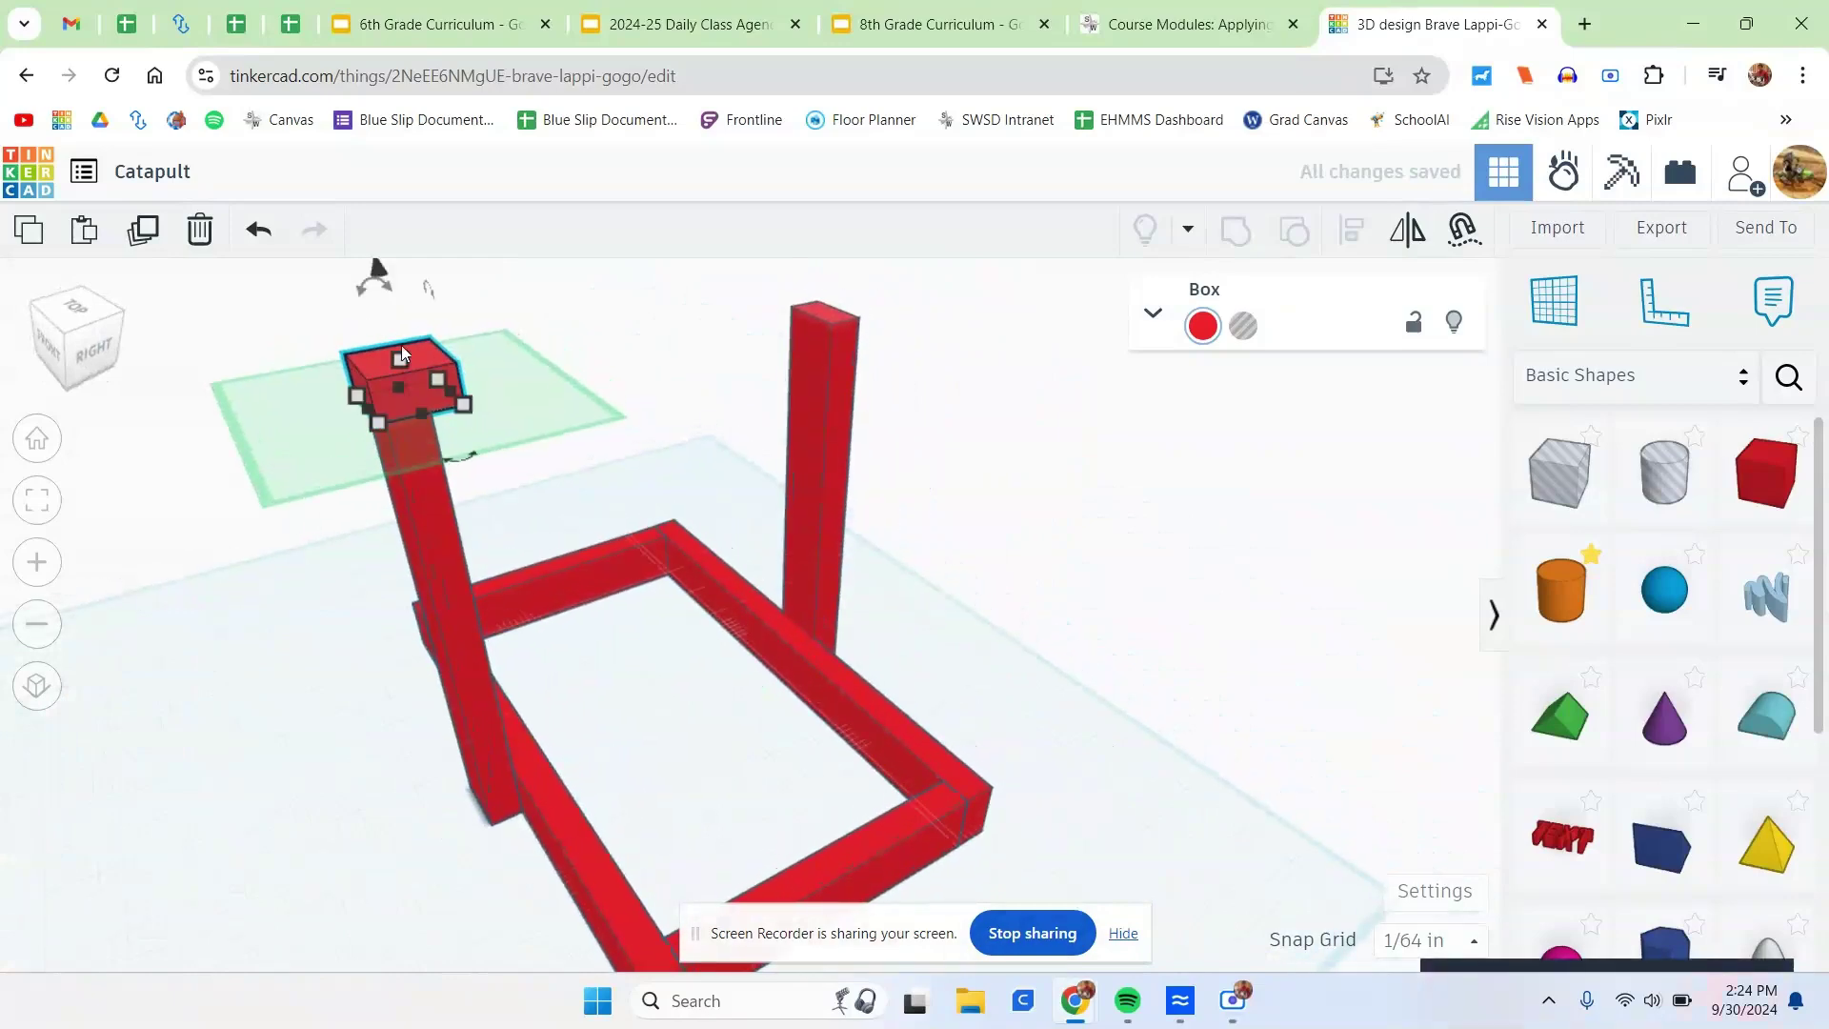
pyautogui.click(449, 391)
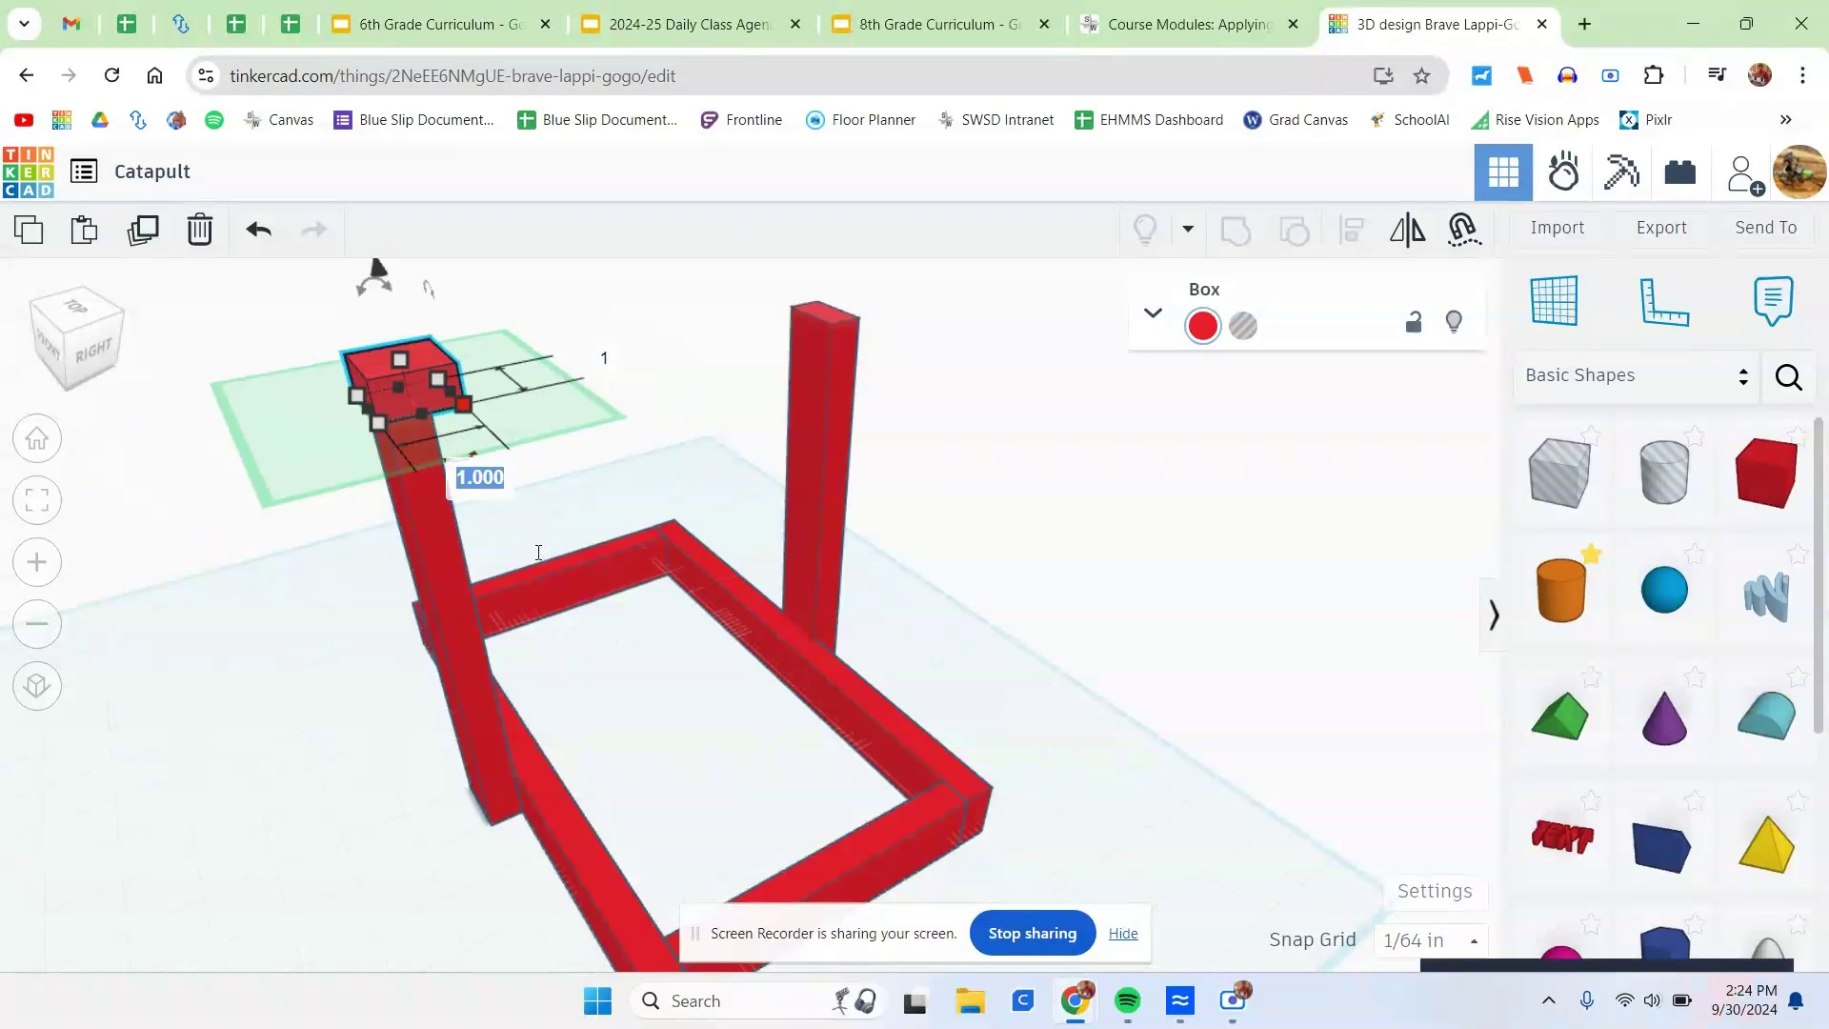
pyautogui.write('8')
pyautogui.press('Return')
pyautogui.moveTo(1053, 554); pyautogui.dragTo(1048, 420, button='right')
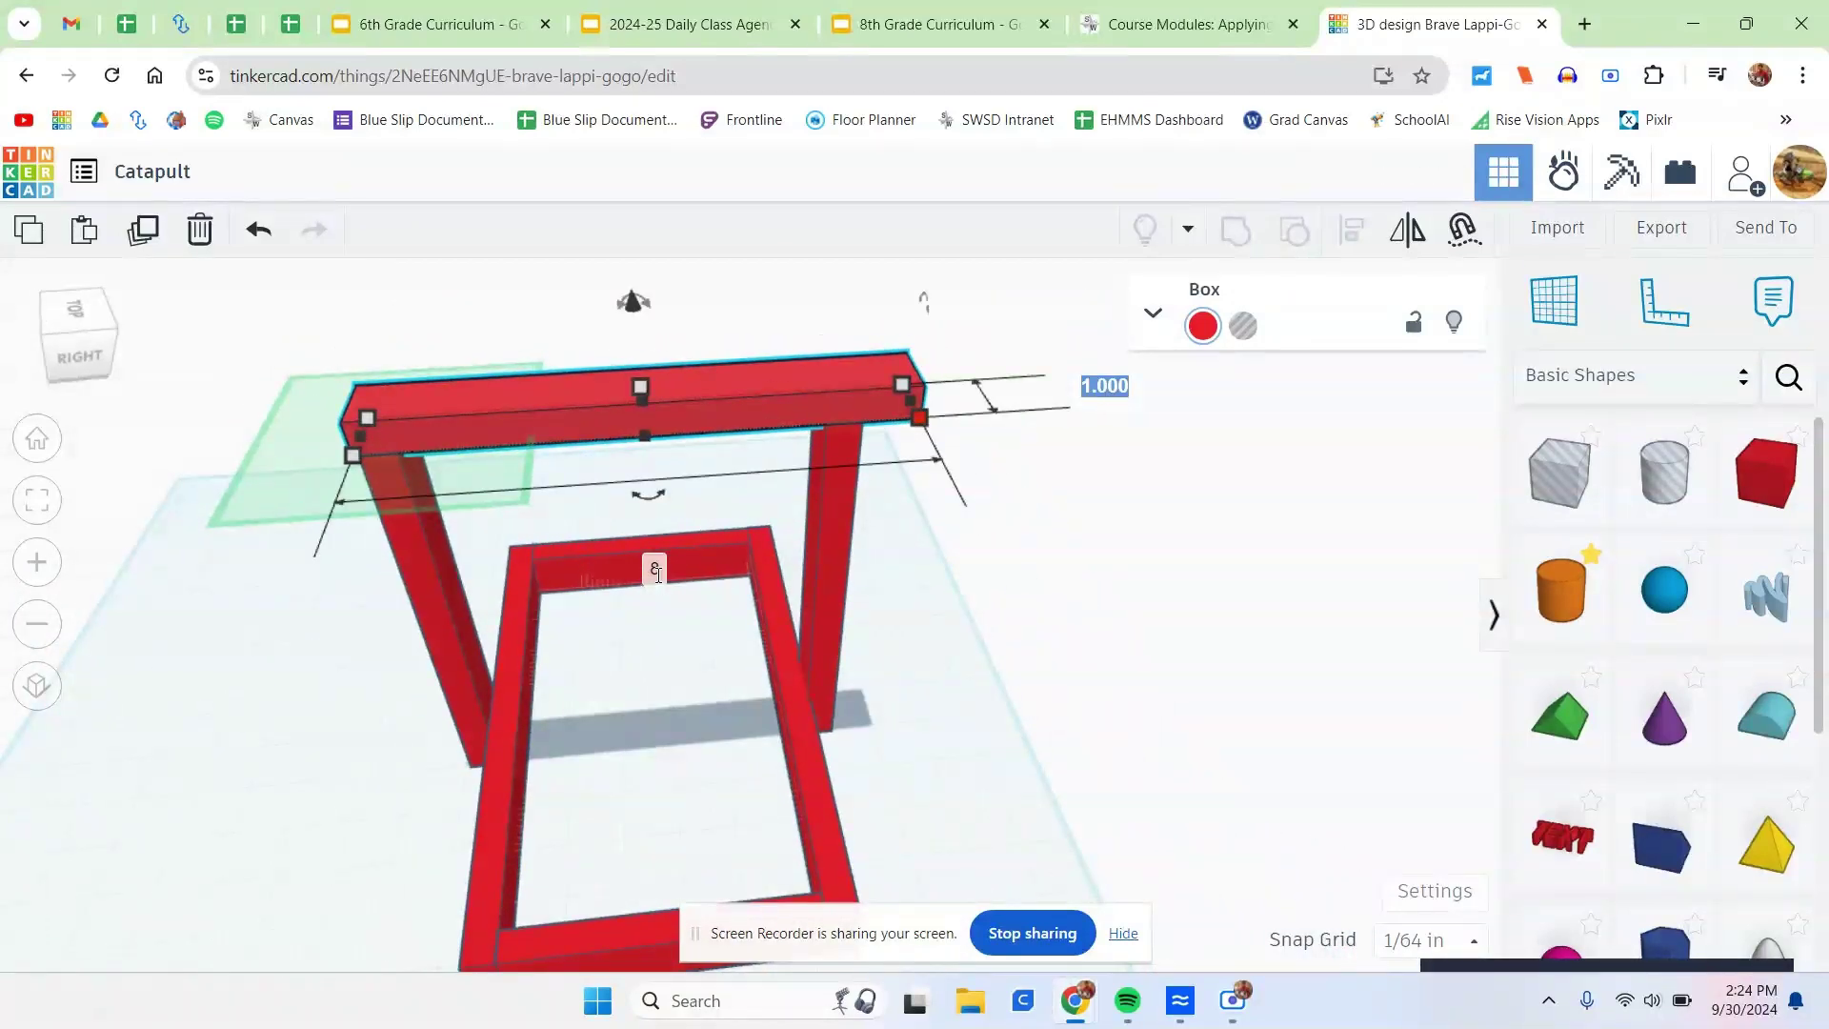
pyautogui.click(656, 569)
pyautogui.press('Return')
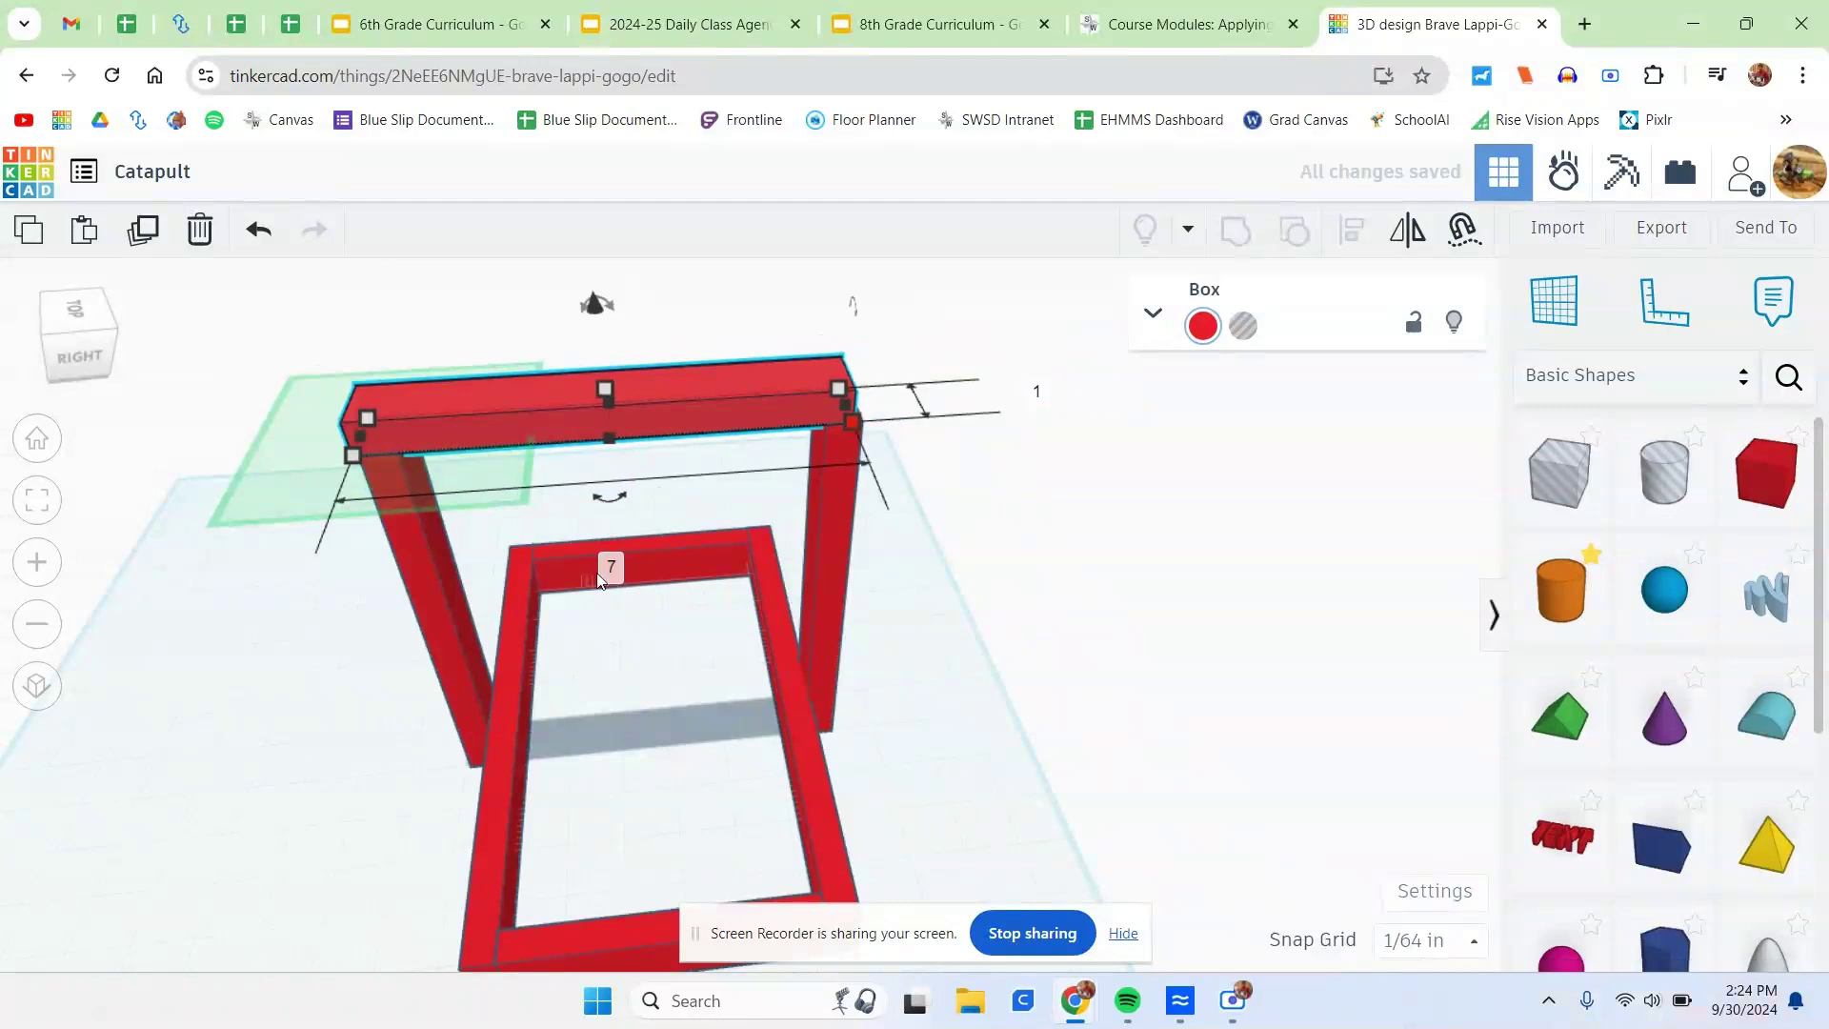
# Nudge the 7 in crossbar sideways until it lines up on top of both upright posts.
pyautogui.press('Right')
pyautogui.press('Right')
pyautogui.press('Right')
pyautogui.press('Right')
pyautogui.press('Right')
pyautogui.press('Right')
pyautogui.press('Right')
pyautogui.press('Right')
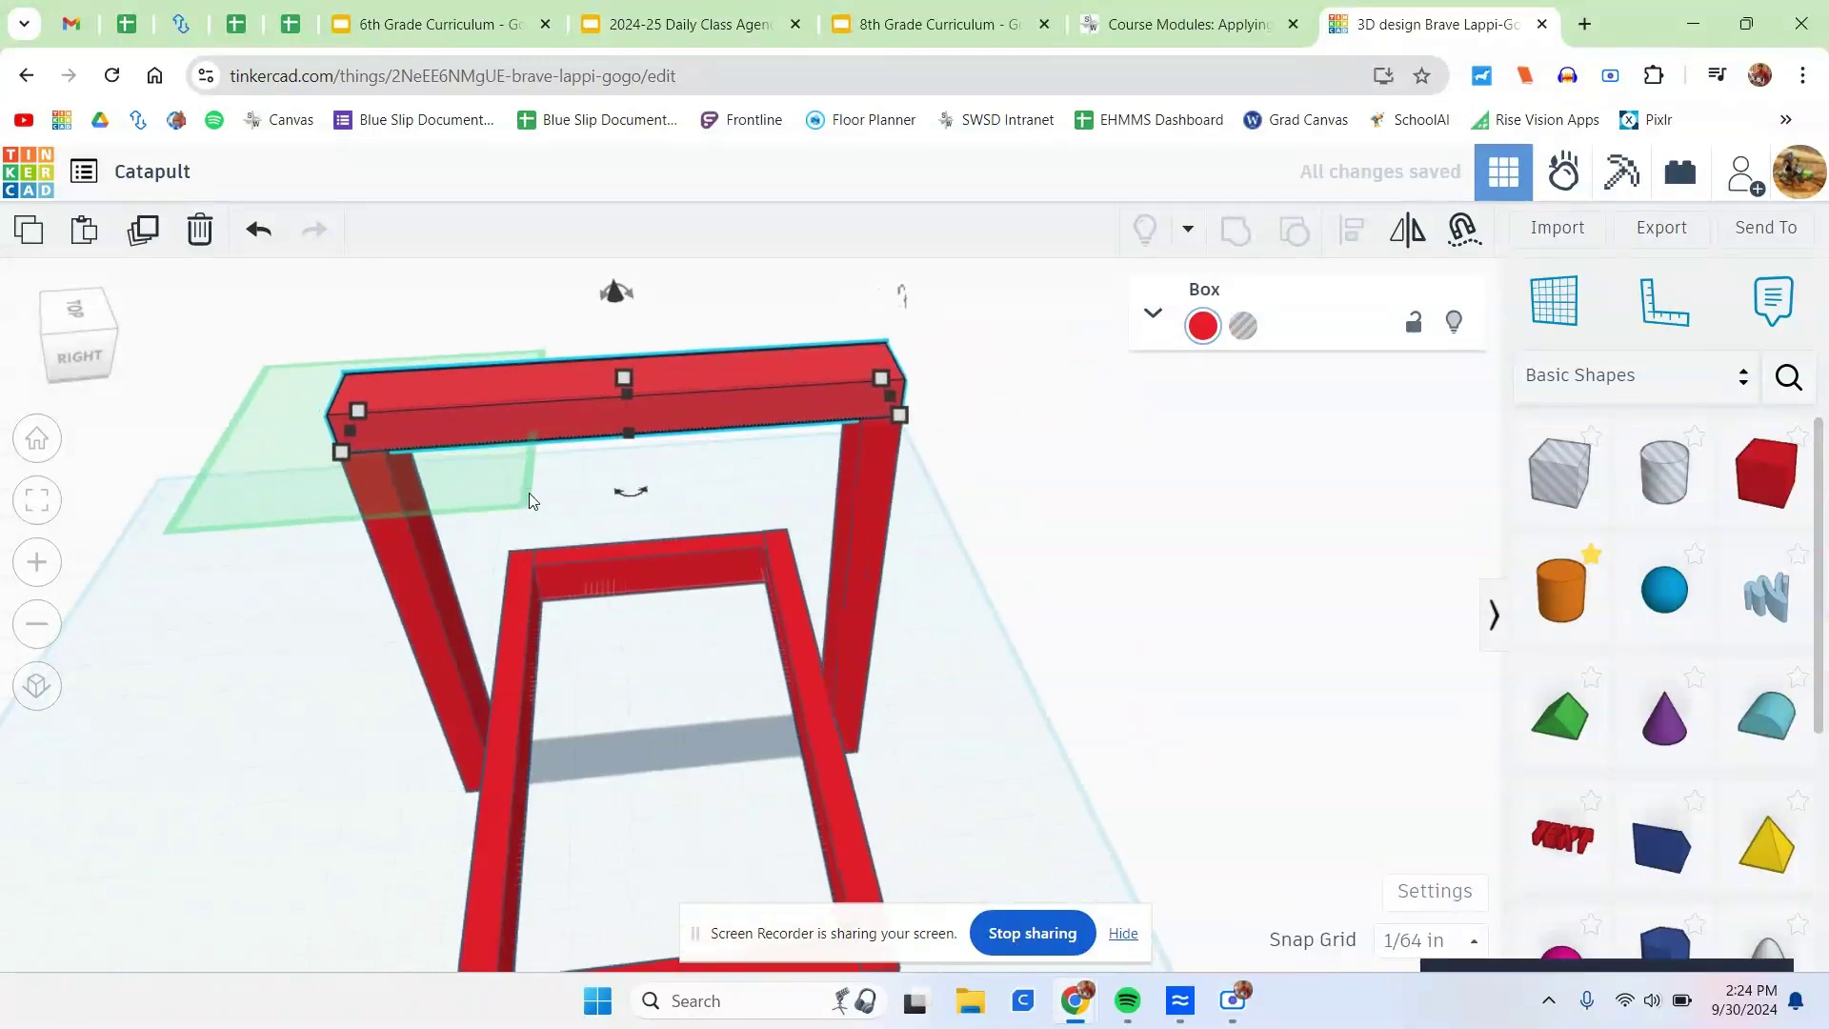
pyautogui.moveTo(1198, 405); pyautogui.dragTo(1083, 449, button='right')
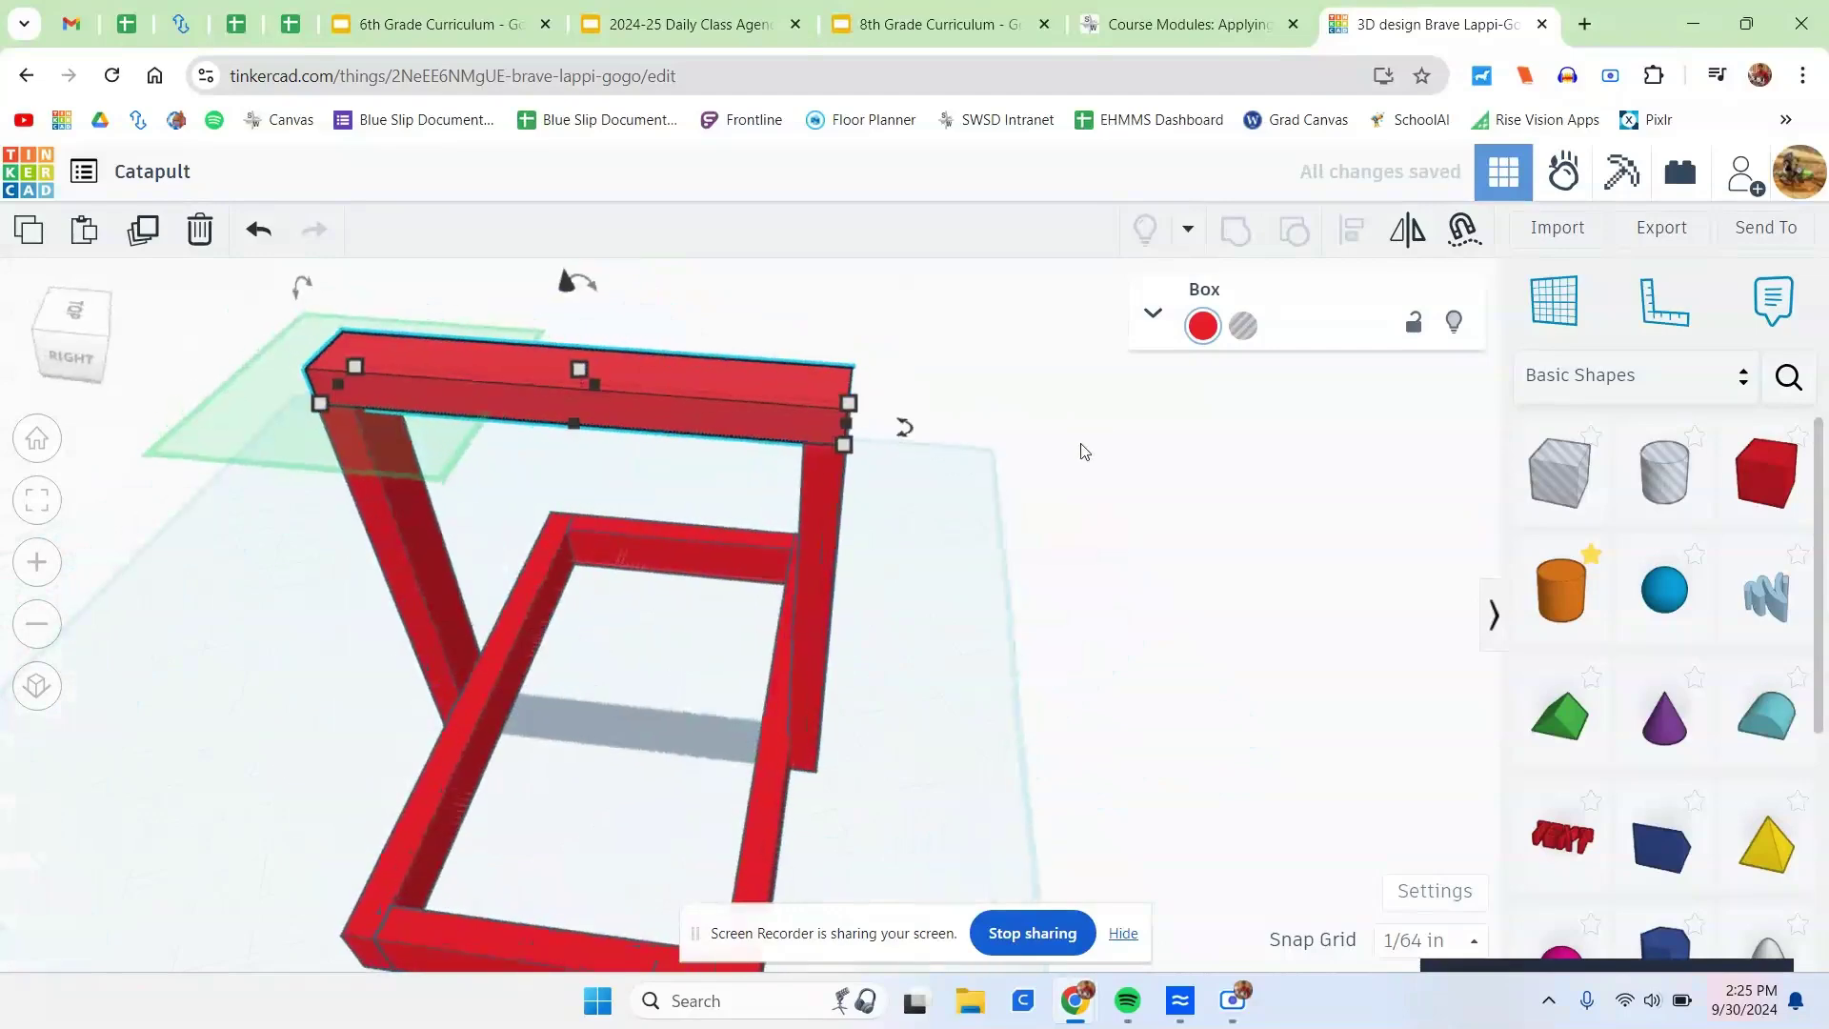
# Select the upright posts, the crossbar and the frame bars together and lock them in place.
pyautogui.click(260, 543)
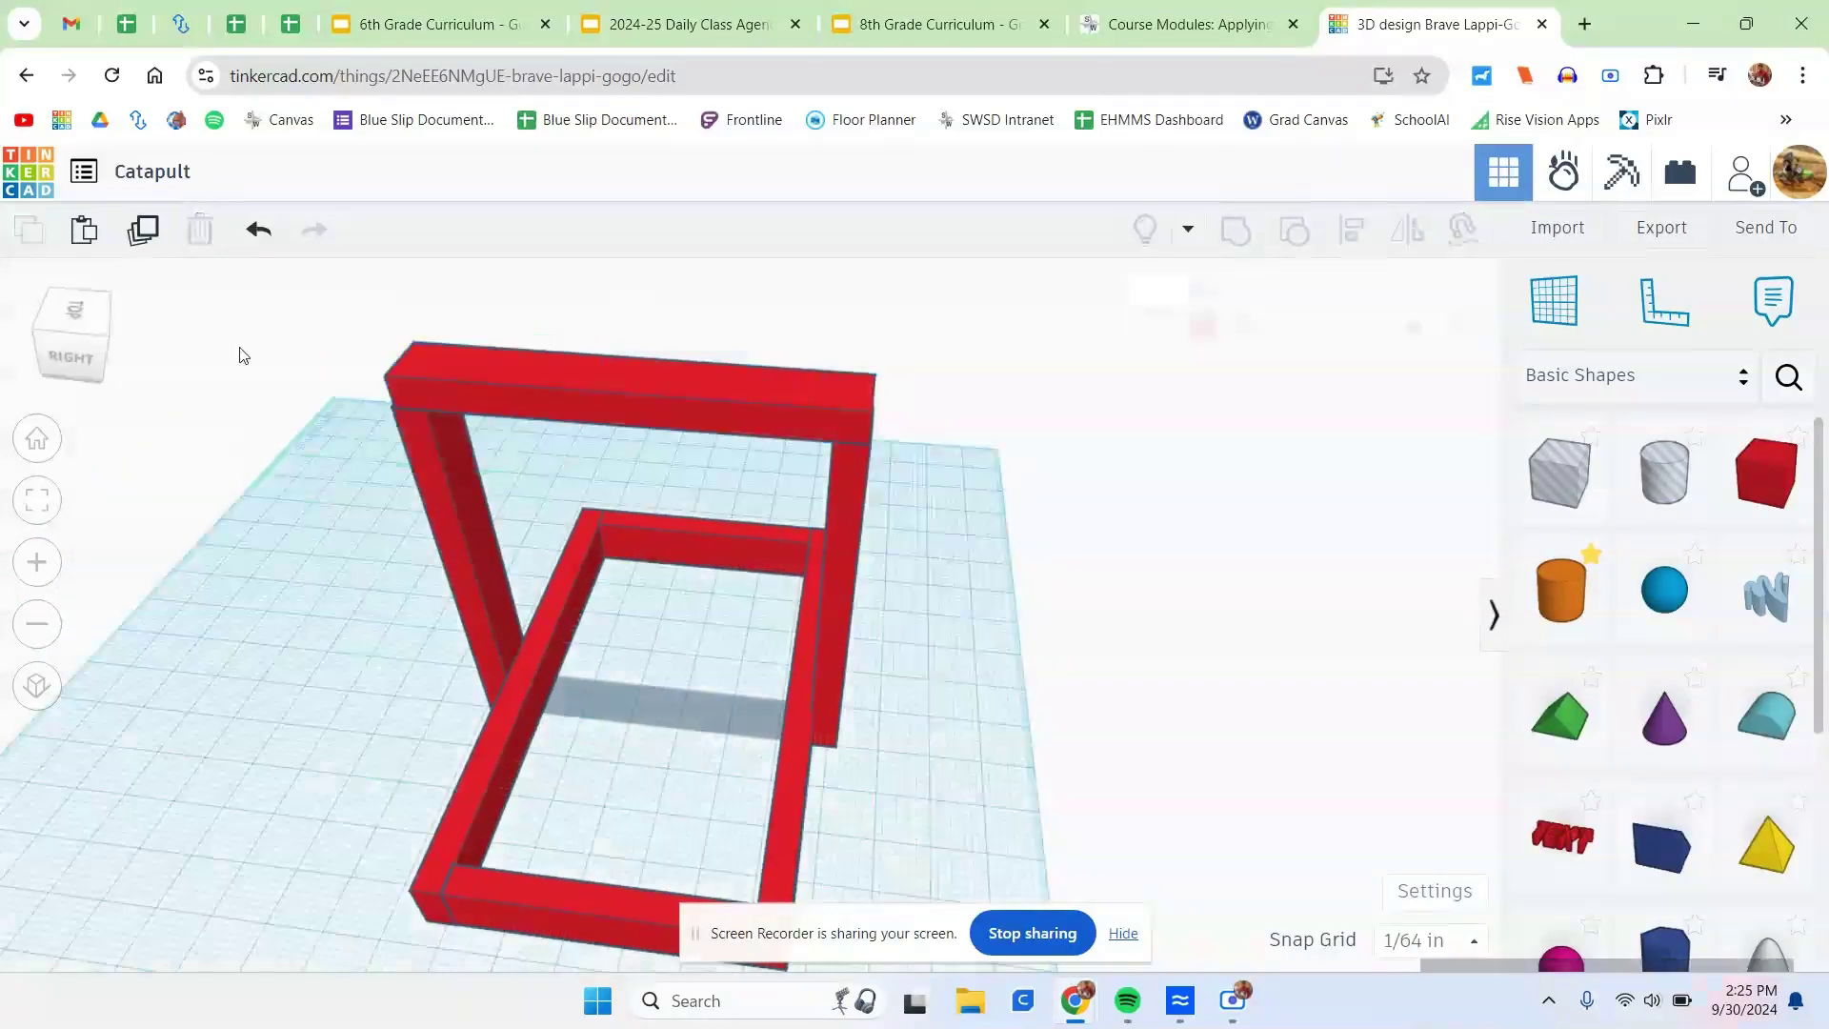
pyautogui.moveTo(241, 334); pyautogui.dragTo(929, 555)
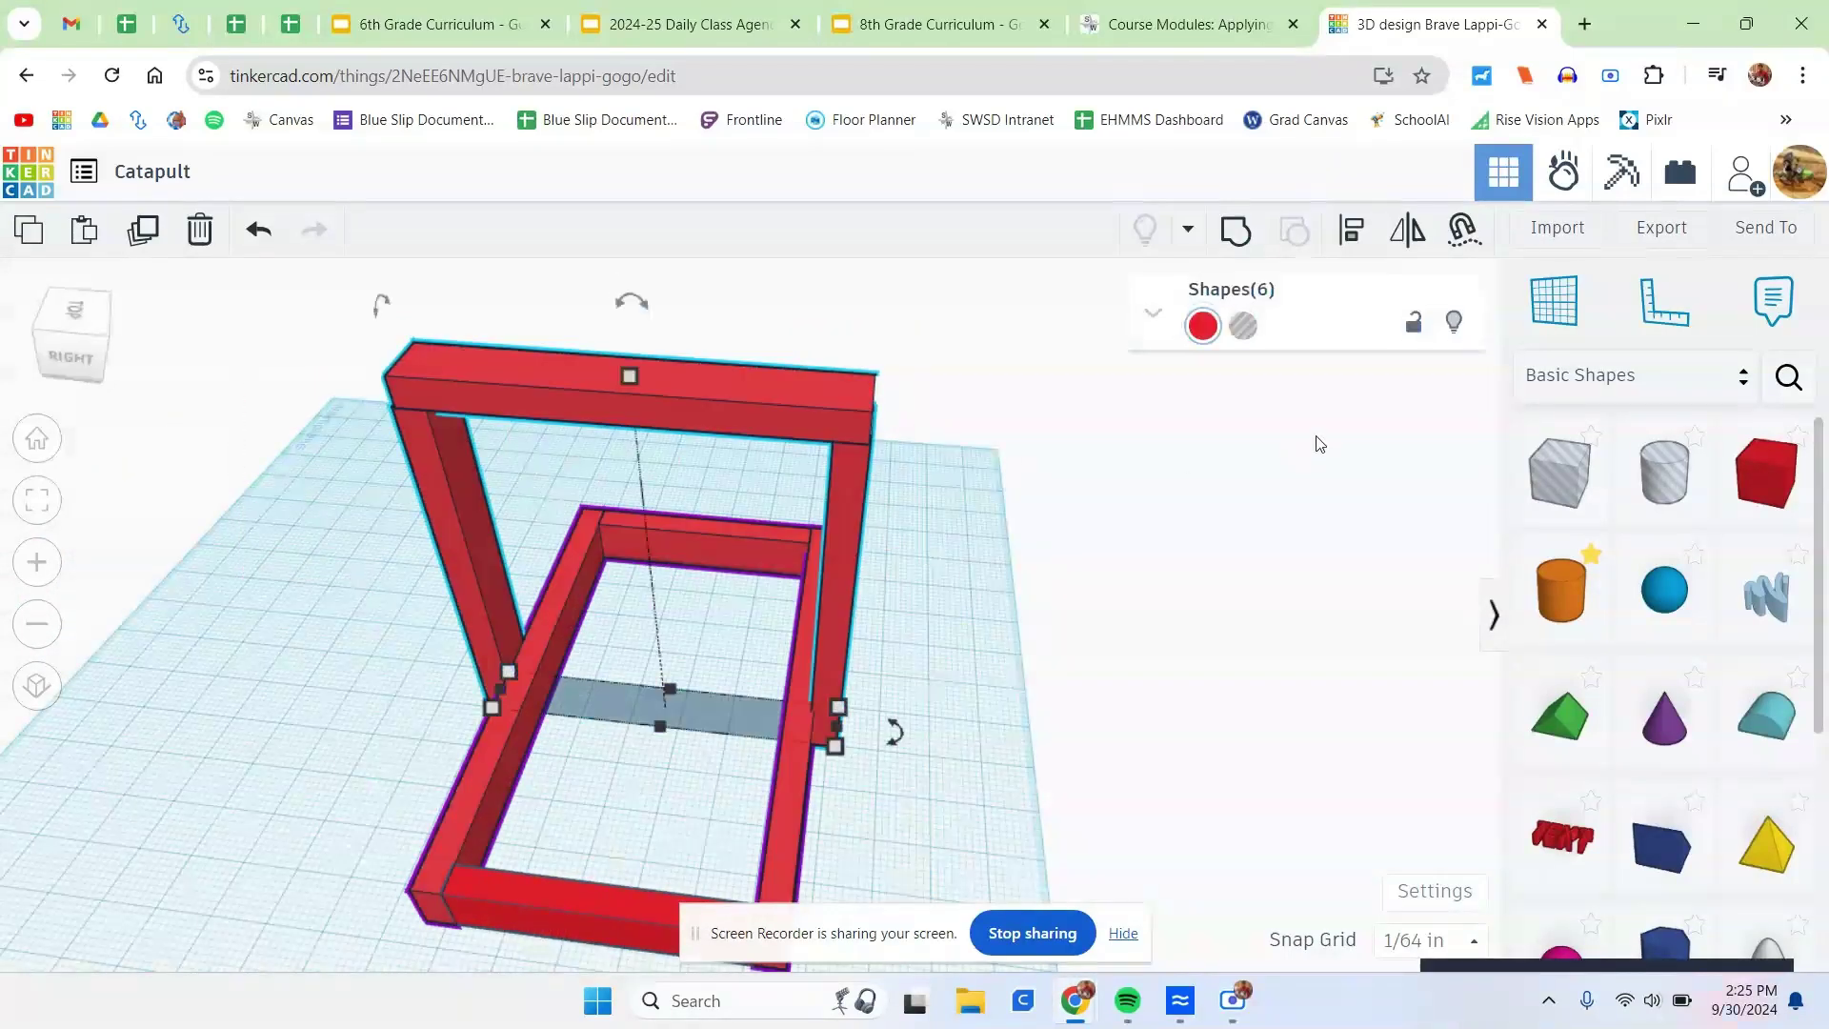
pyautogui.click(1414, 331)
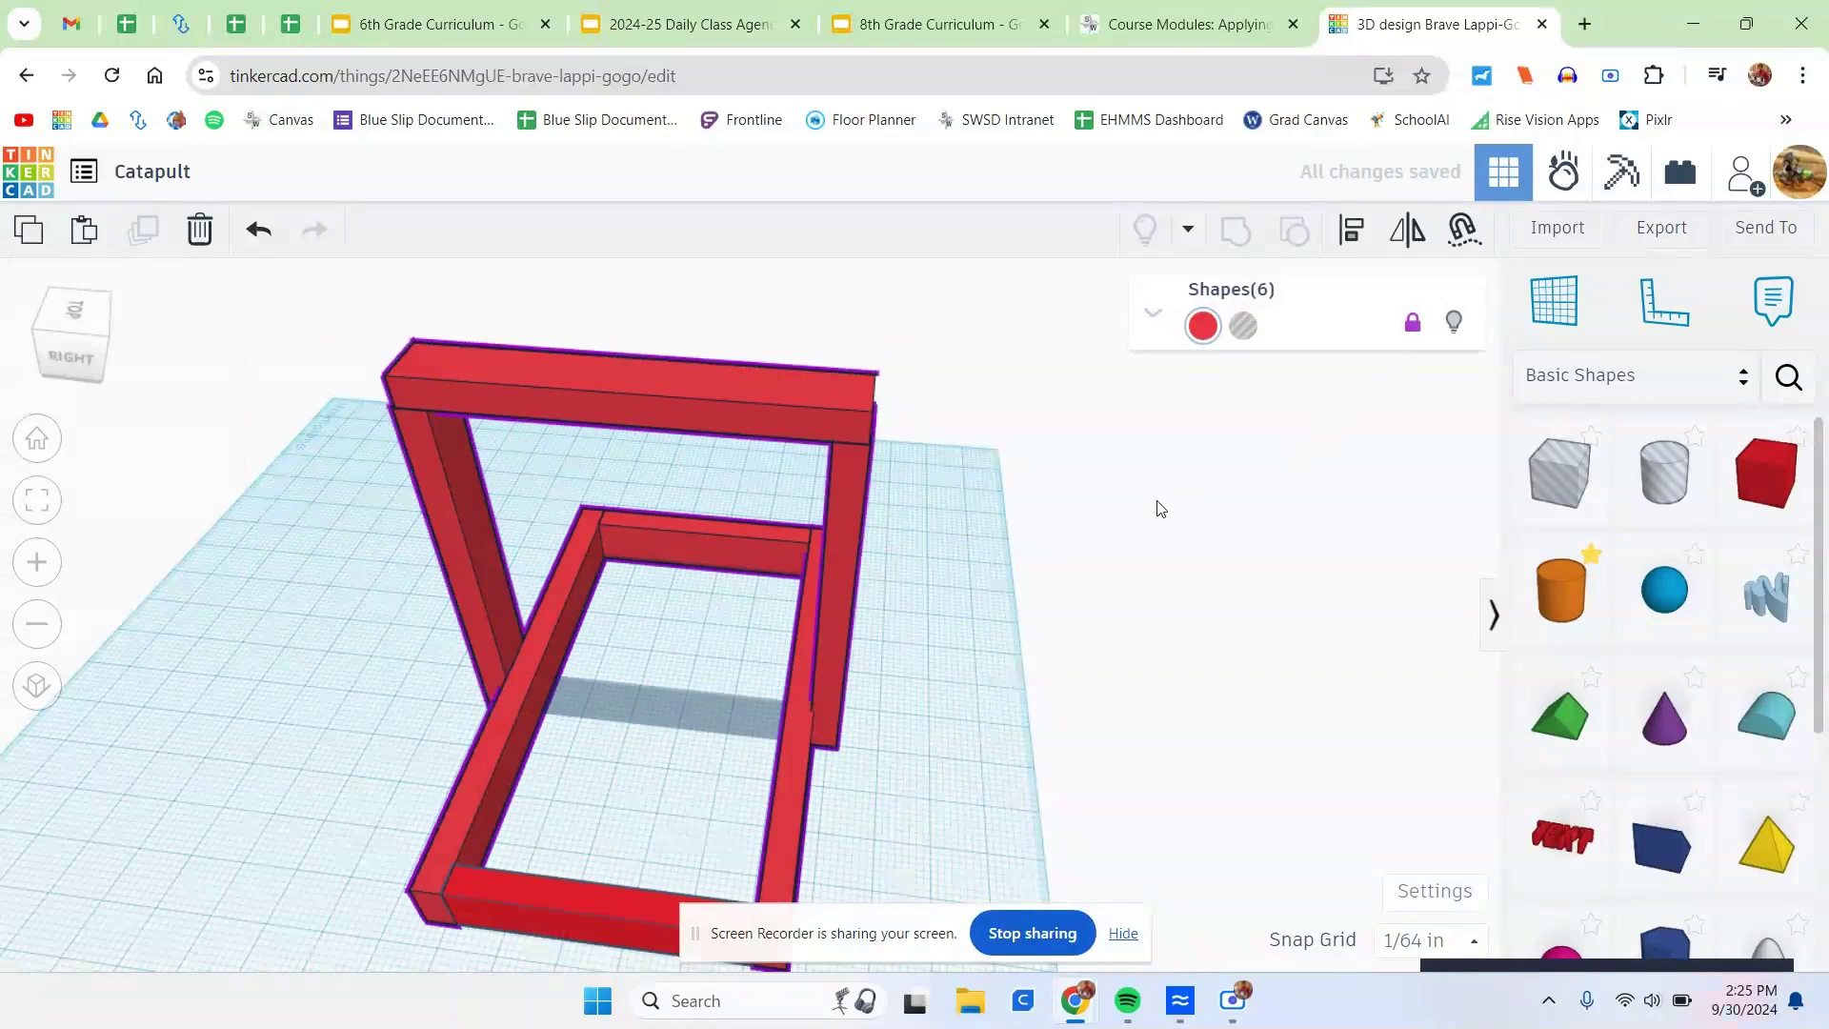
pyautogui.click(912, 661)
# Place a cylinder on the inner face of the far post and set its cross-section to 0.5 by 0.5 in.
pyautogui.moveTo(613, 667); pyautogui.dragTo(898, 619, button='right')
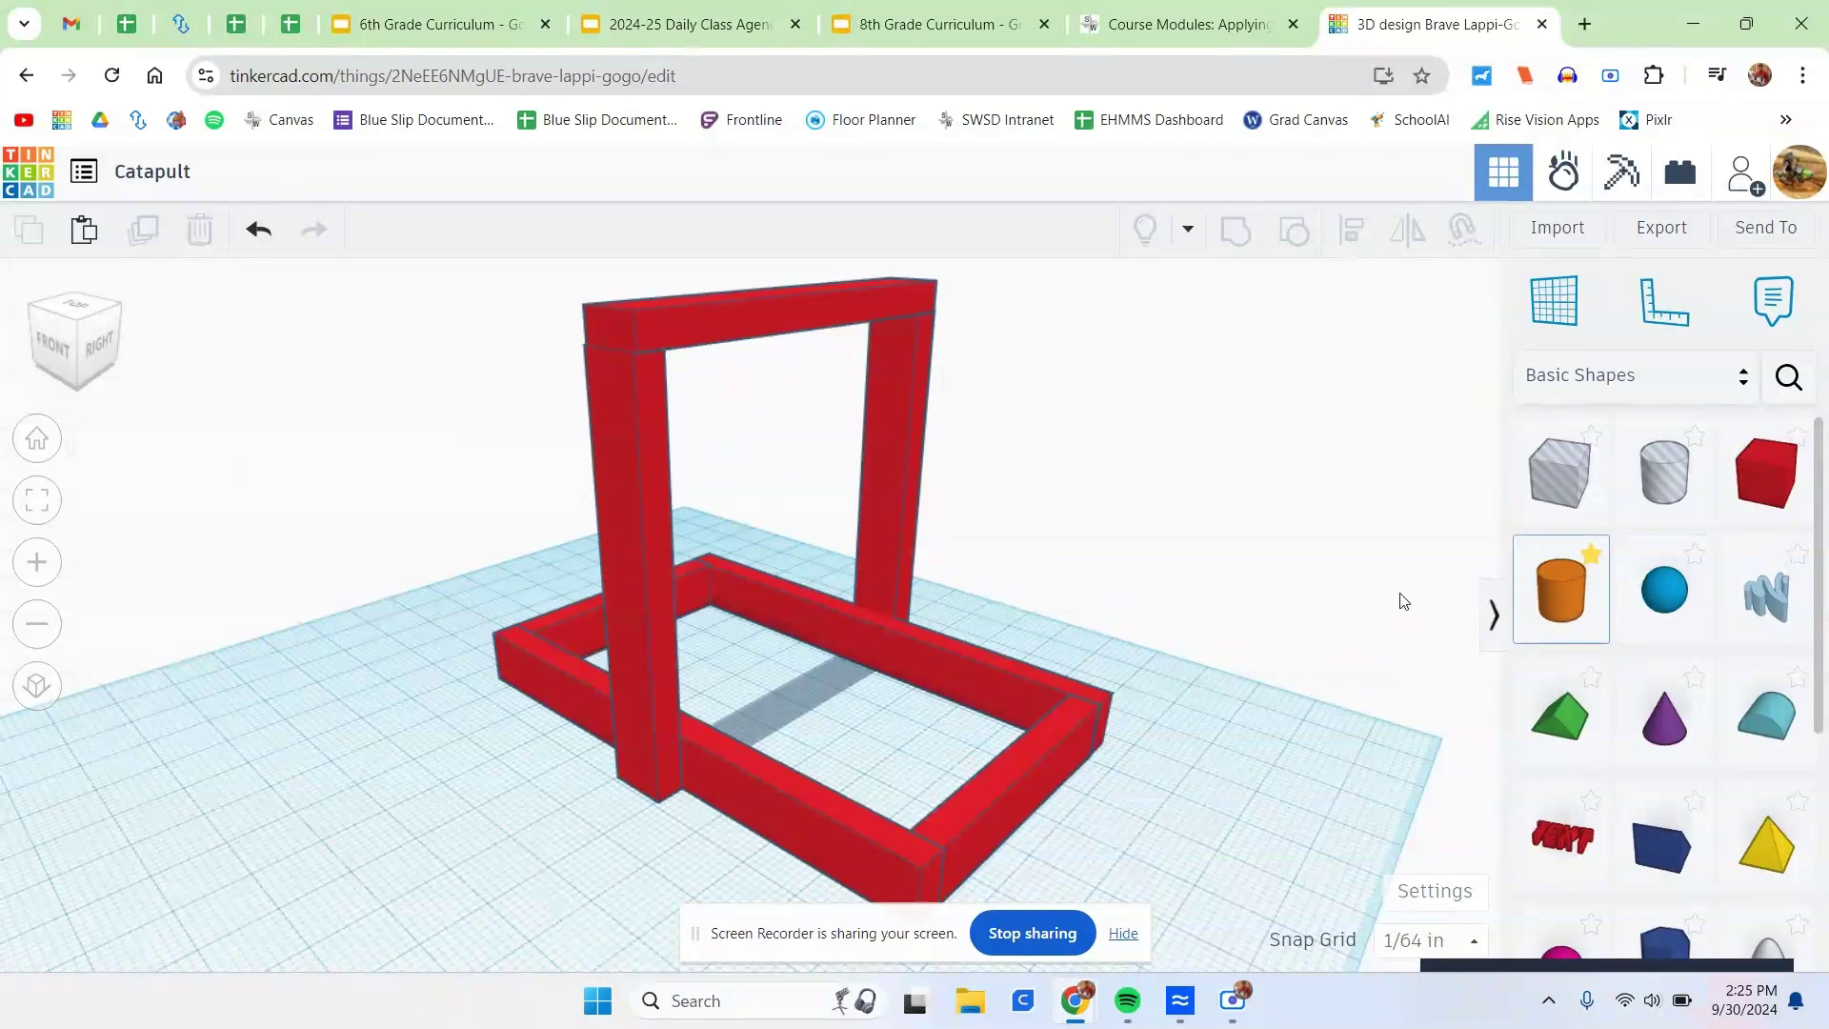
pyautogui.moveTo(1403, 600); pyautogui.dragTo(888, 460)
pyautogui.scroll(2, 905, 499)
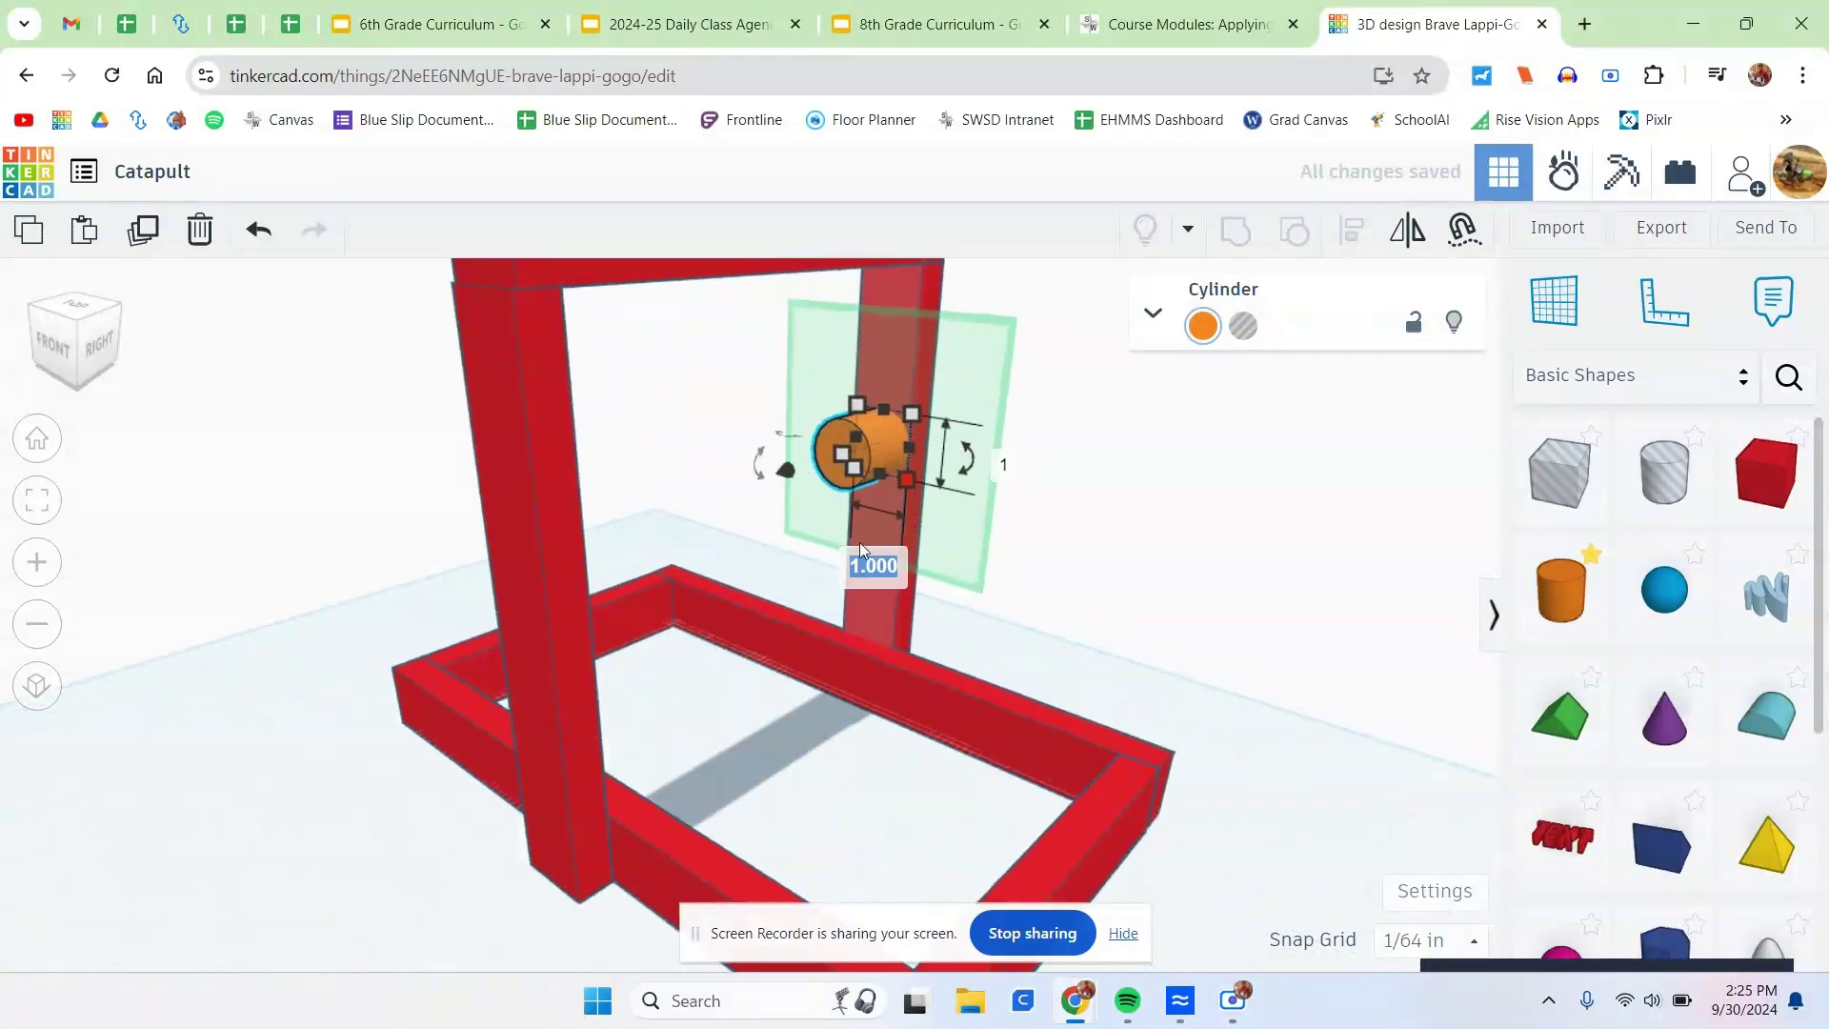
pyautogui.press('Return')
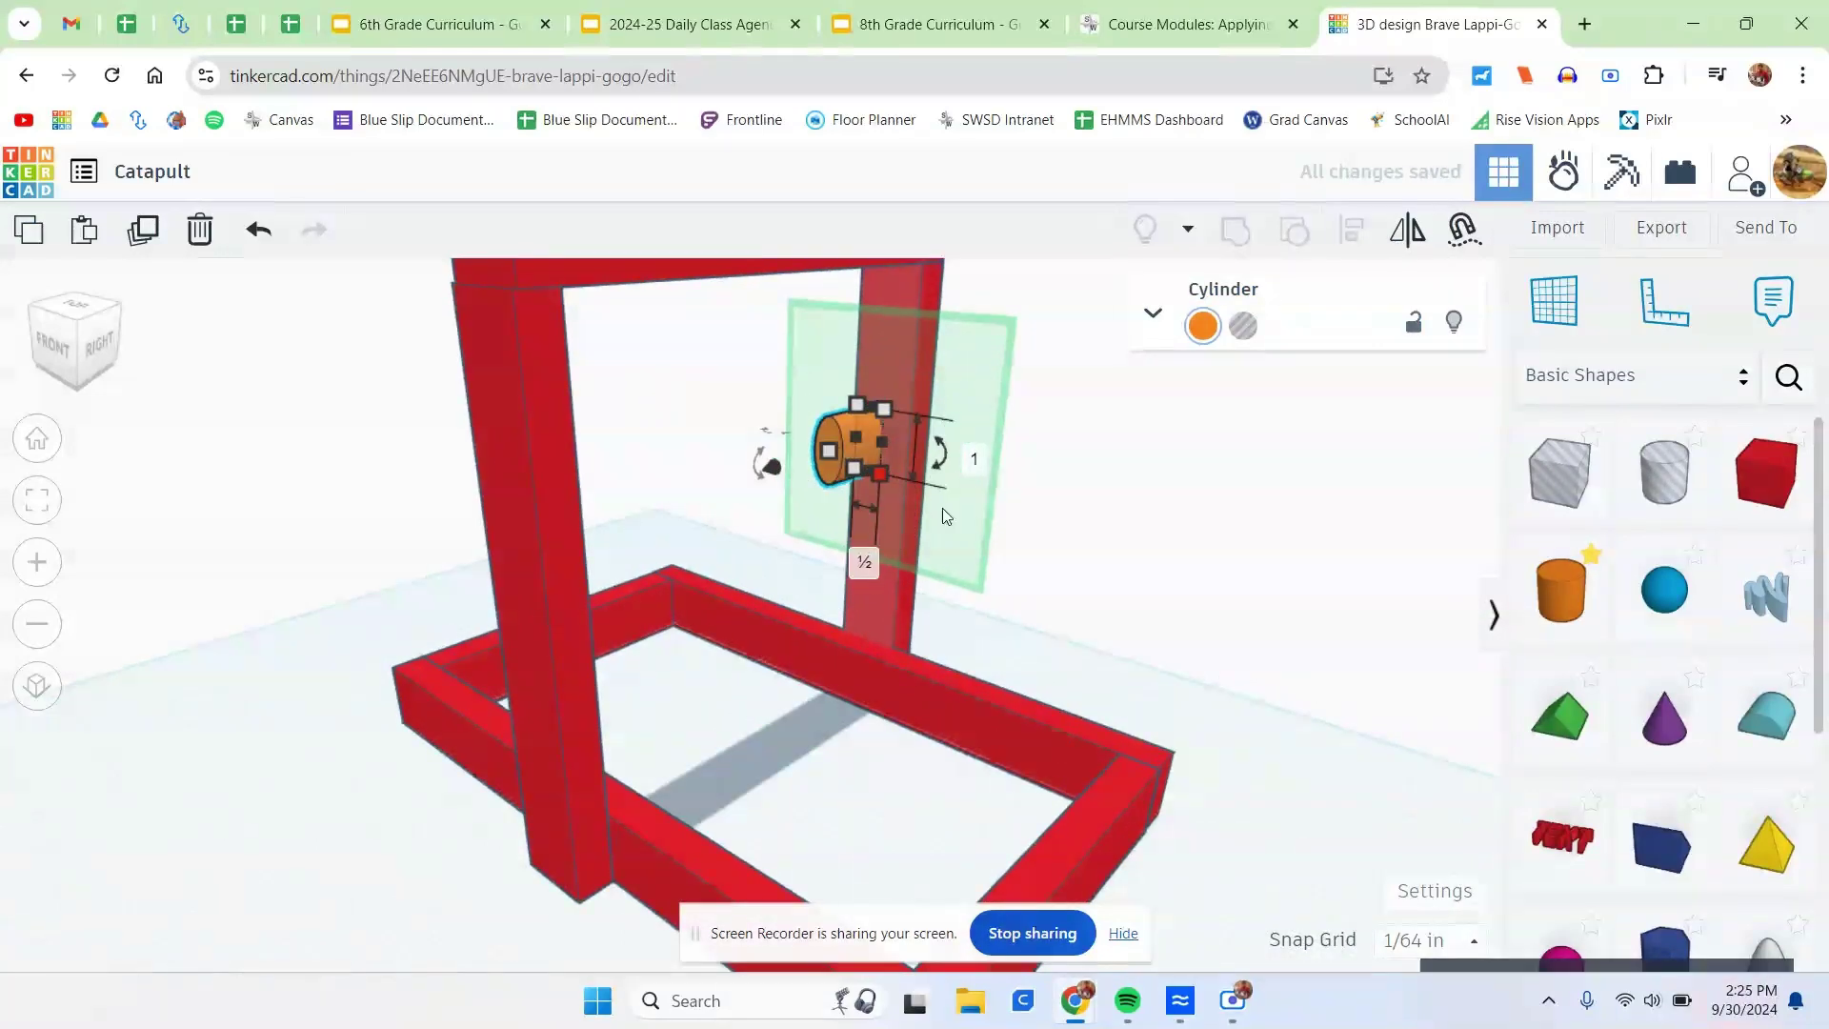
pyautogui.click(971, 457)
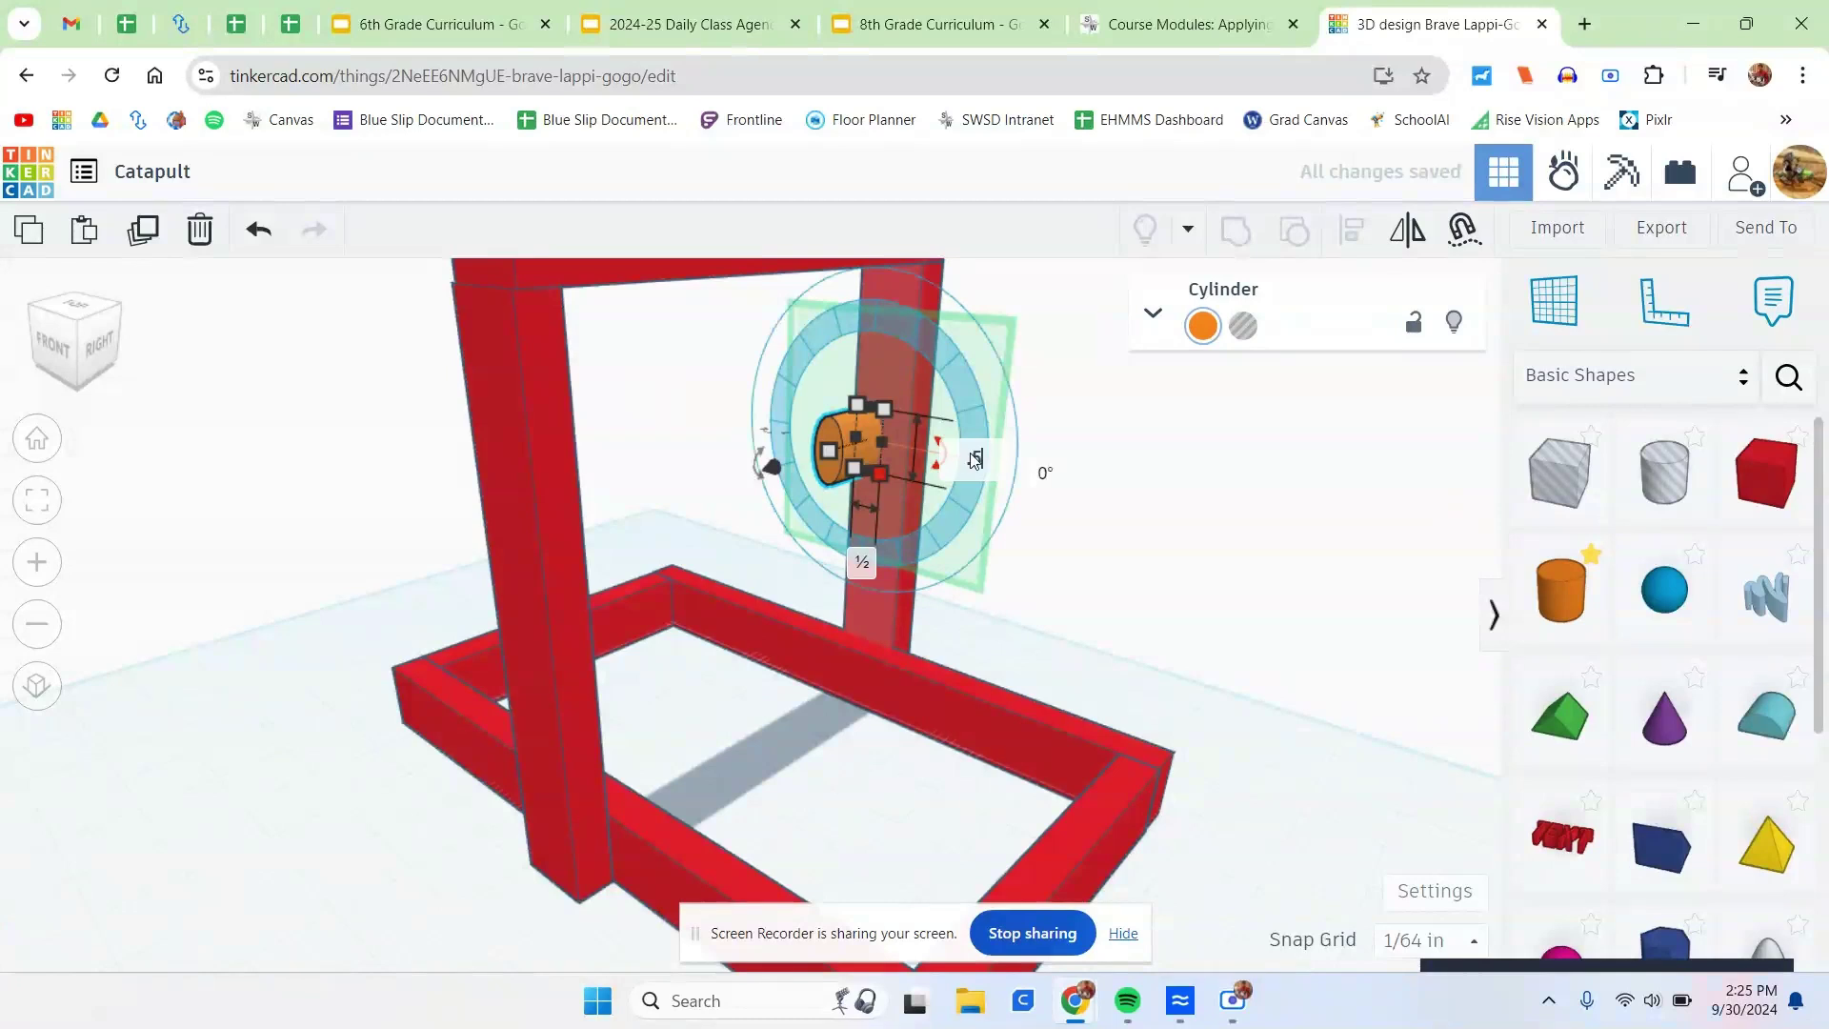
pyautogui.press('Return')
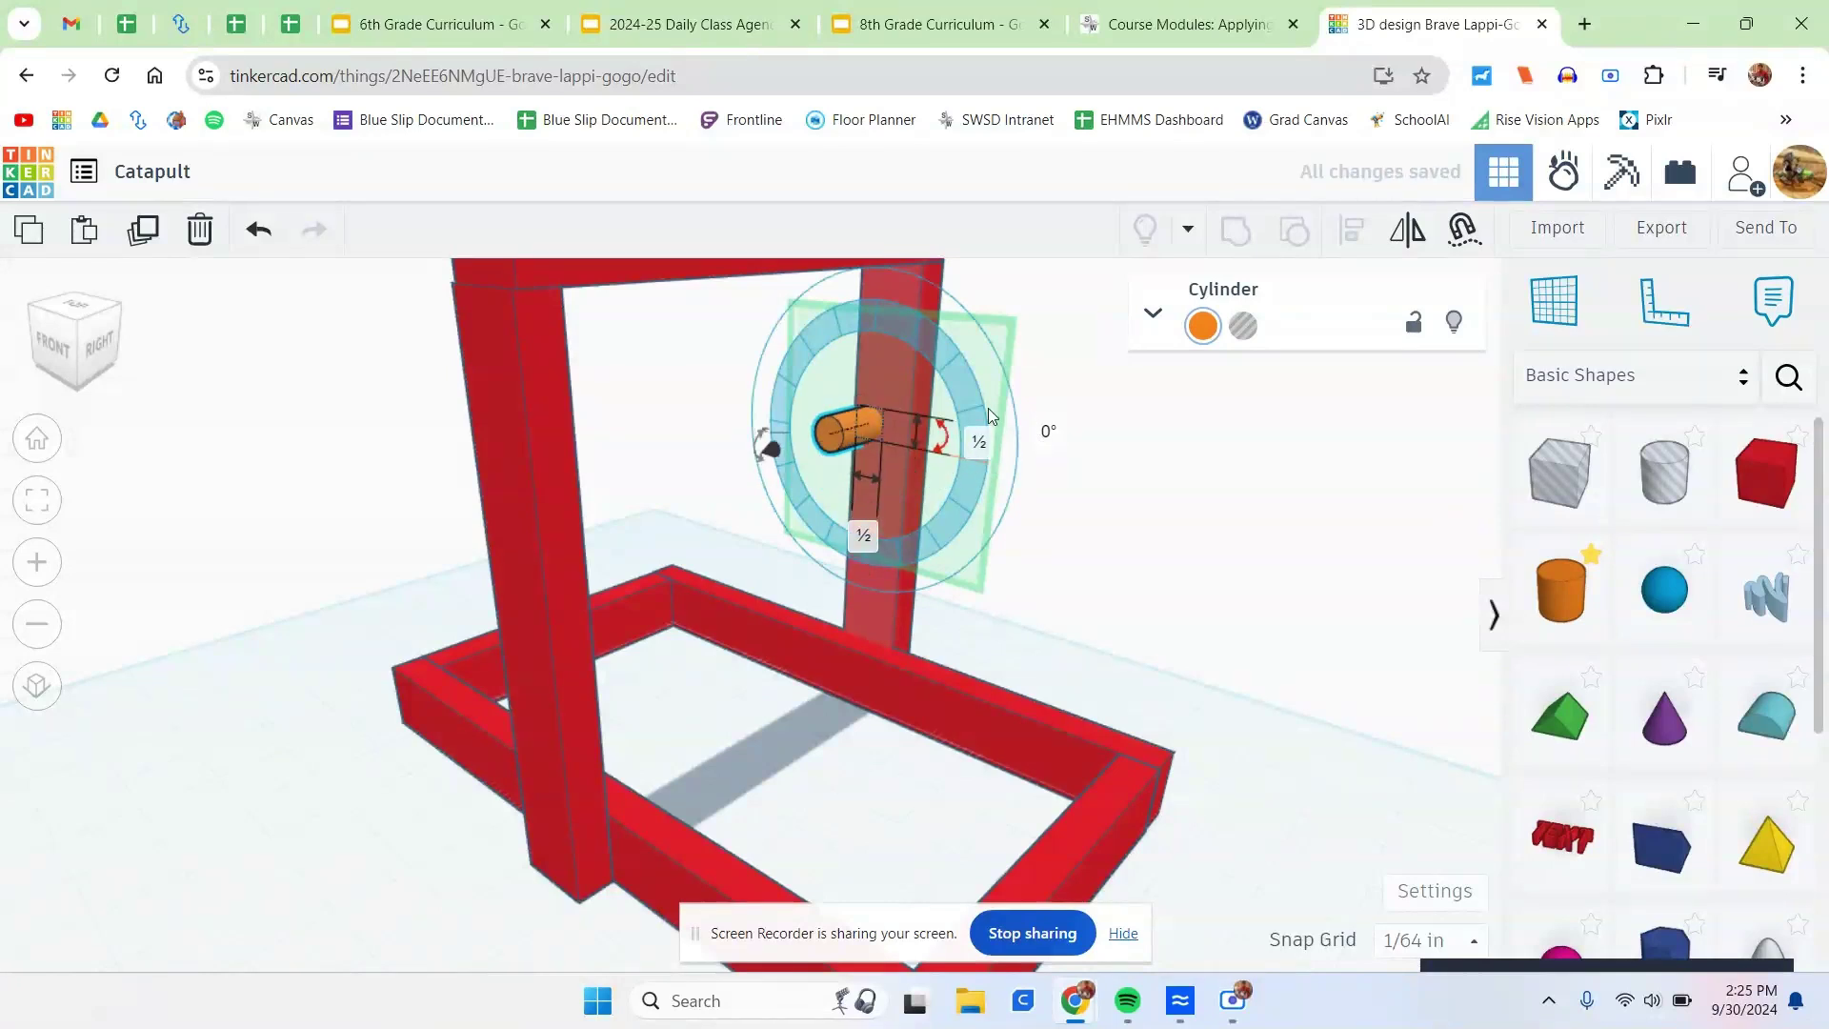
# Nudge the cylinder sideways toward the middle of the far post's inner face.
pyautogui.press('Right')
pyautogui.press('Right')
pyautogui.press('Right')
pyautogui.press('Right')
pyautogui.press('Right')
pyautogui.press('Right')
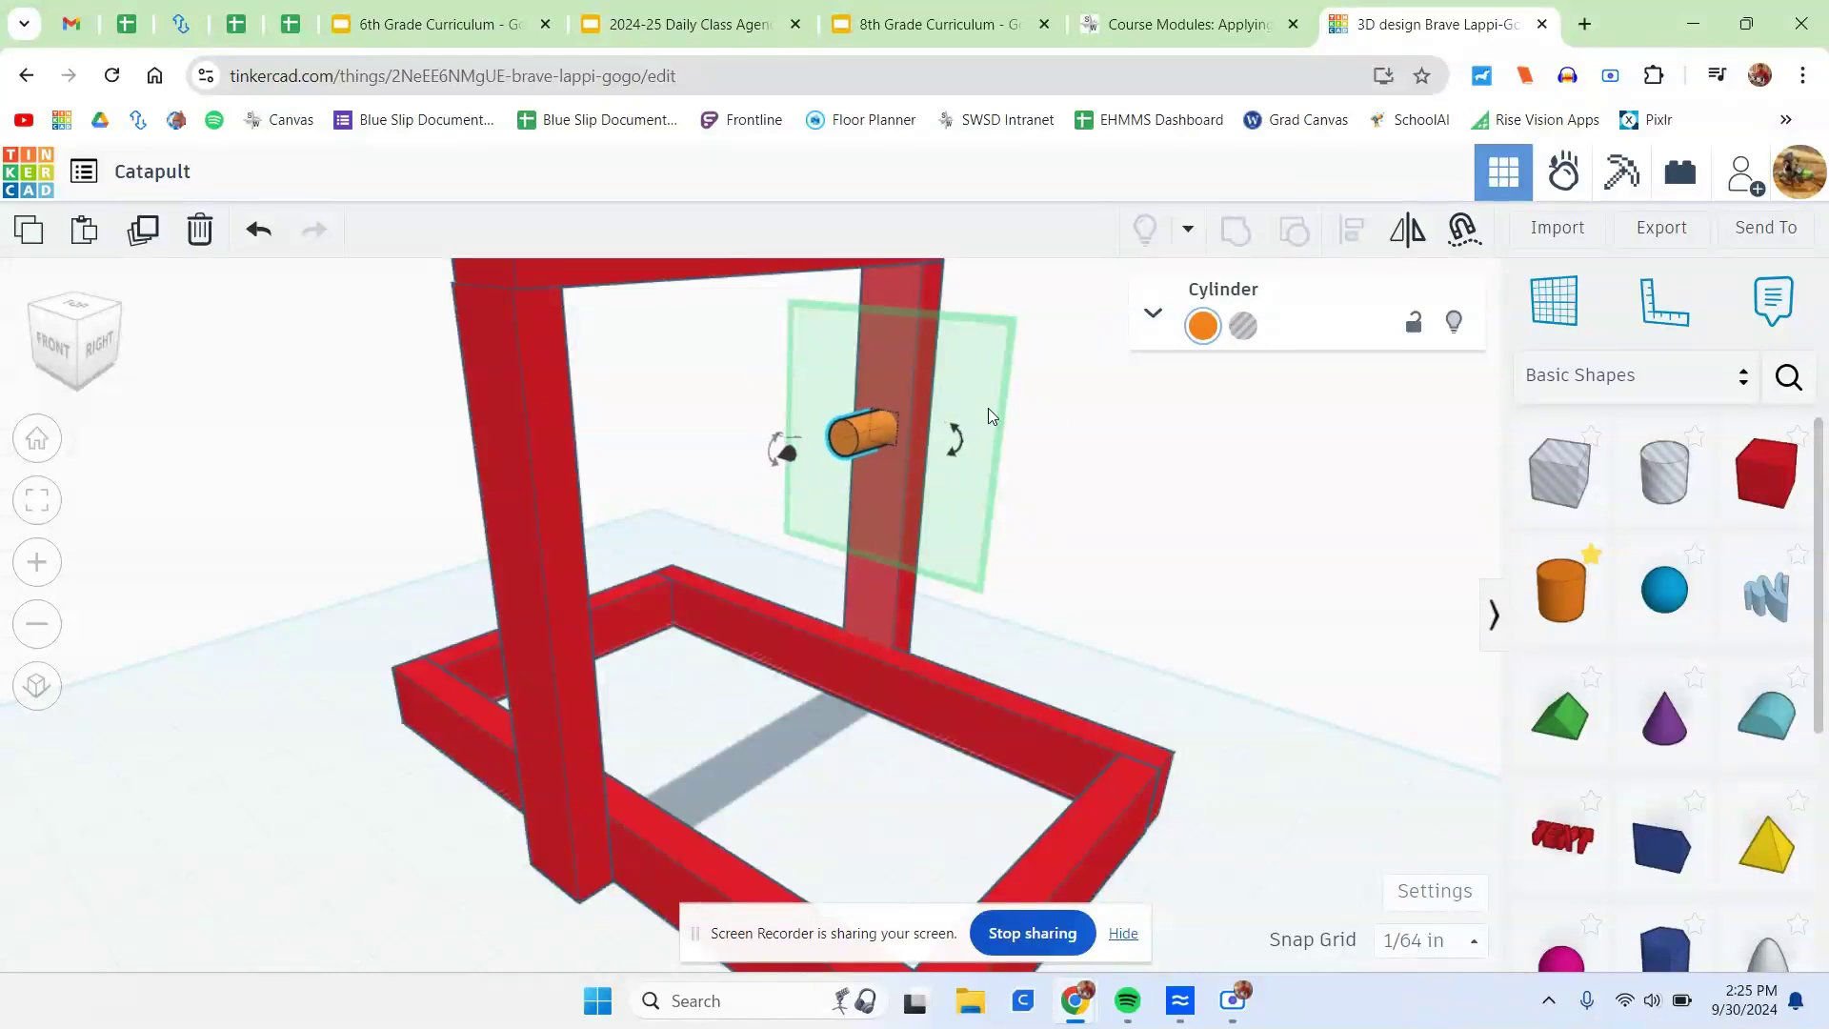
# Set the cylinder's length to 6 in so it spans between the two posts, and lock this axle.
pyautogui.moveTo(1035, 397); pyautogui.dragTo(939, 507, button='right')
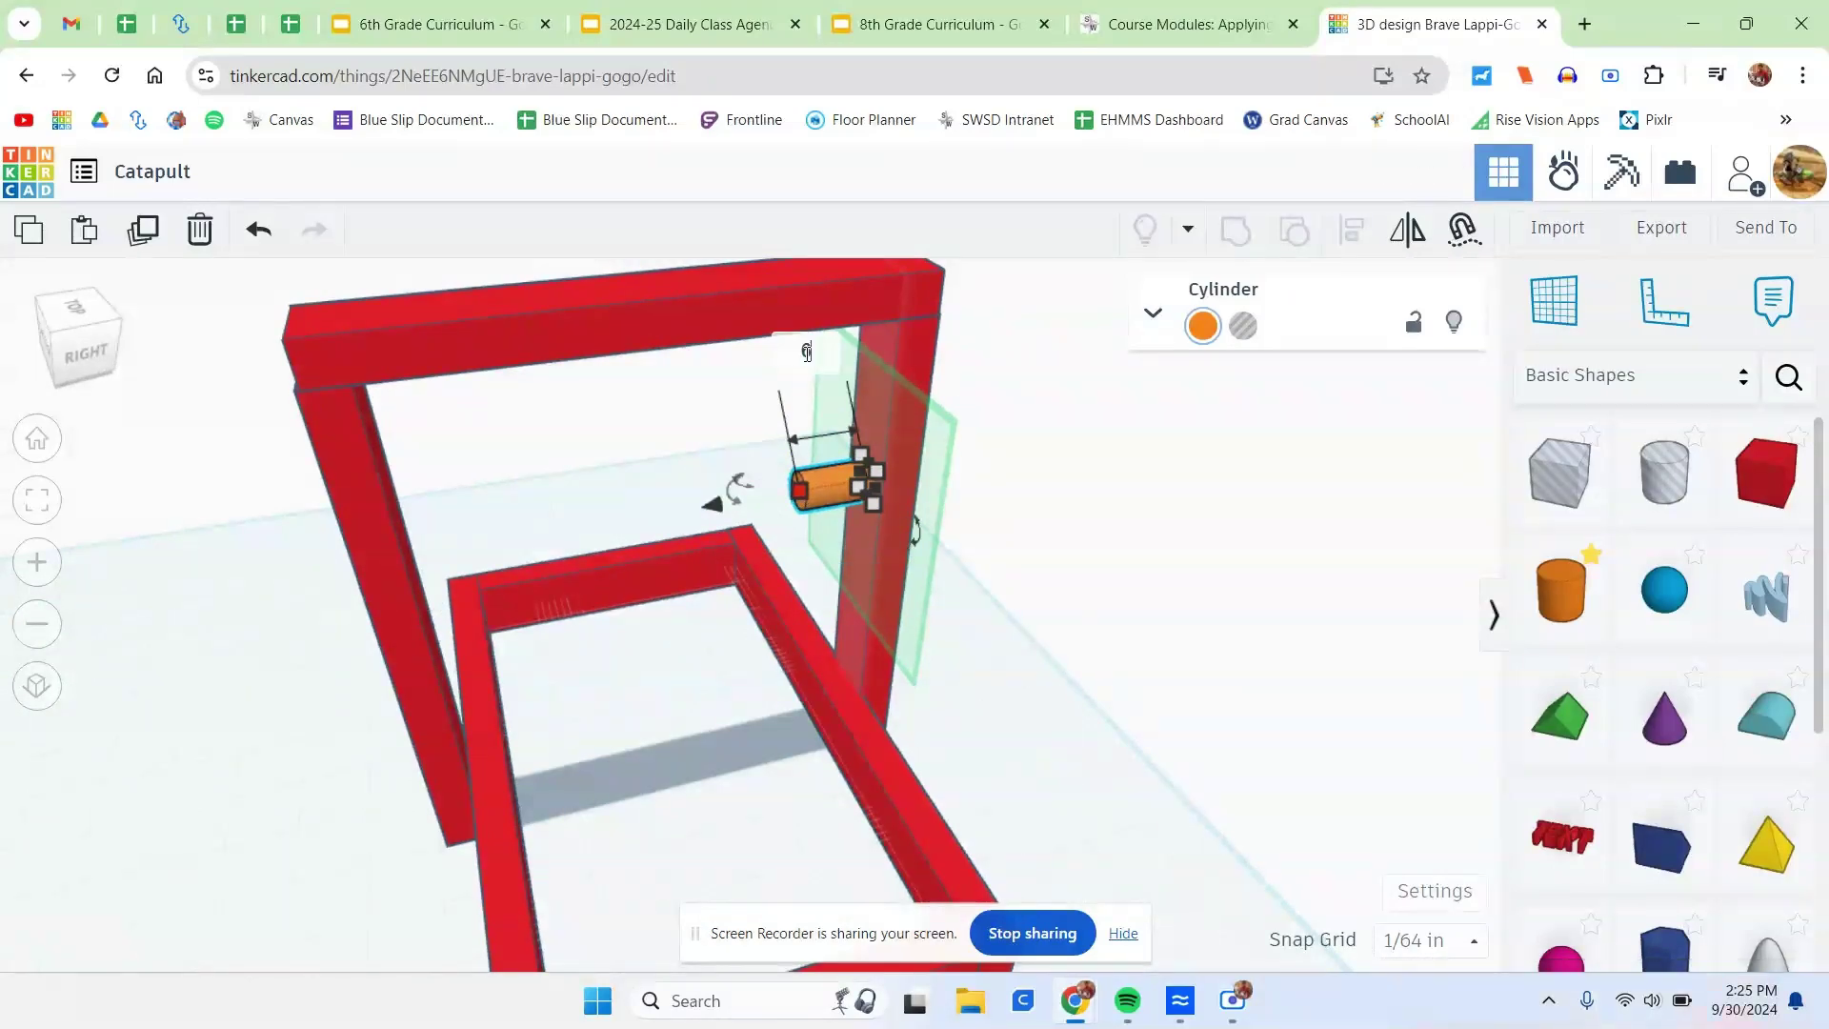
pyautogui.write('6')
pyautogui.press('Return')
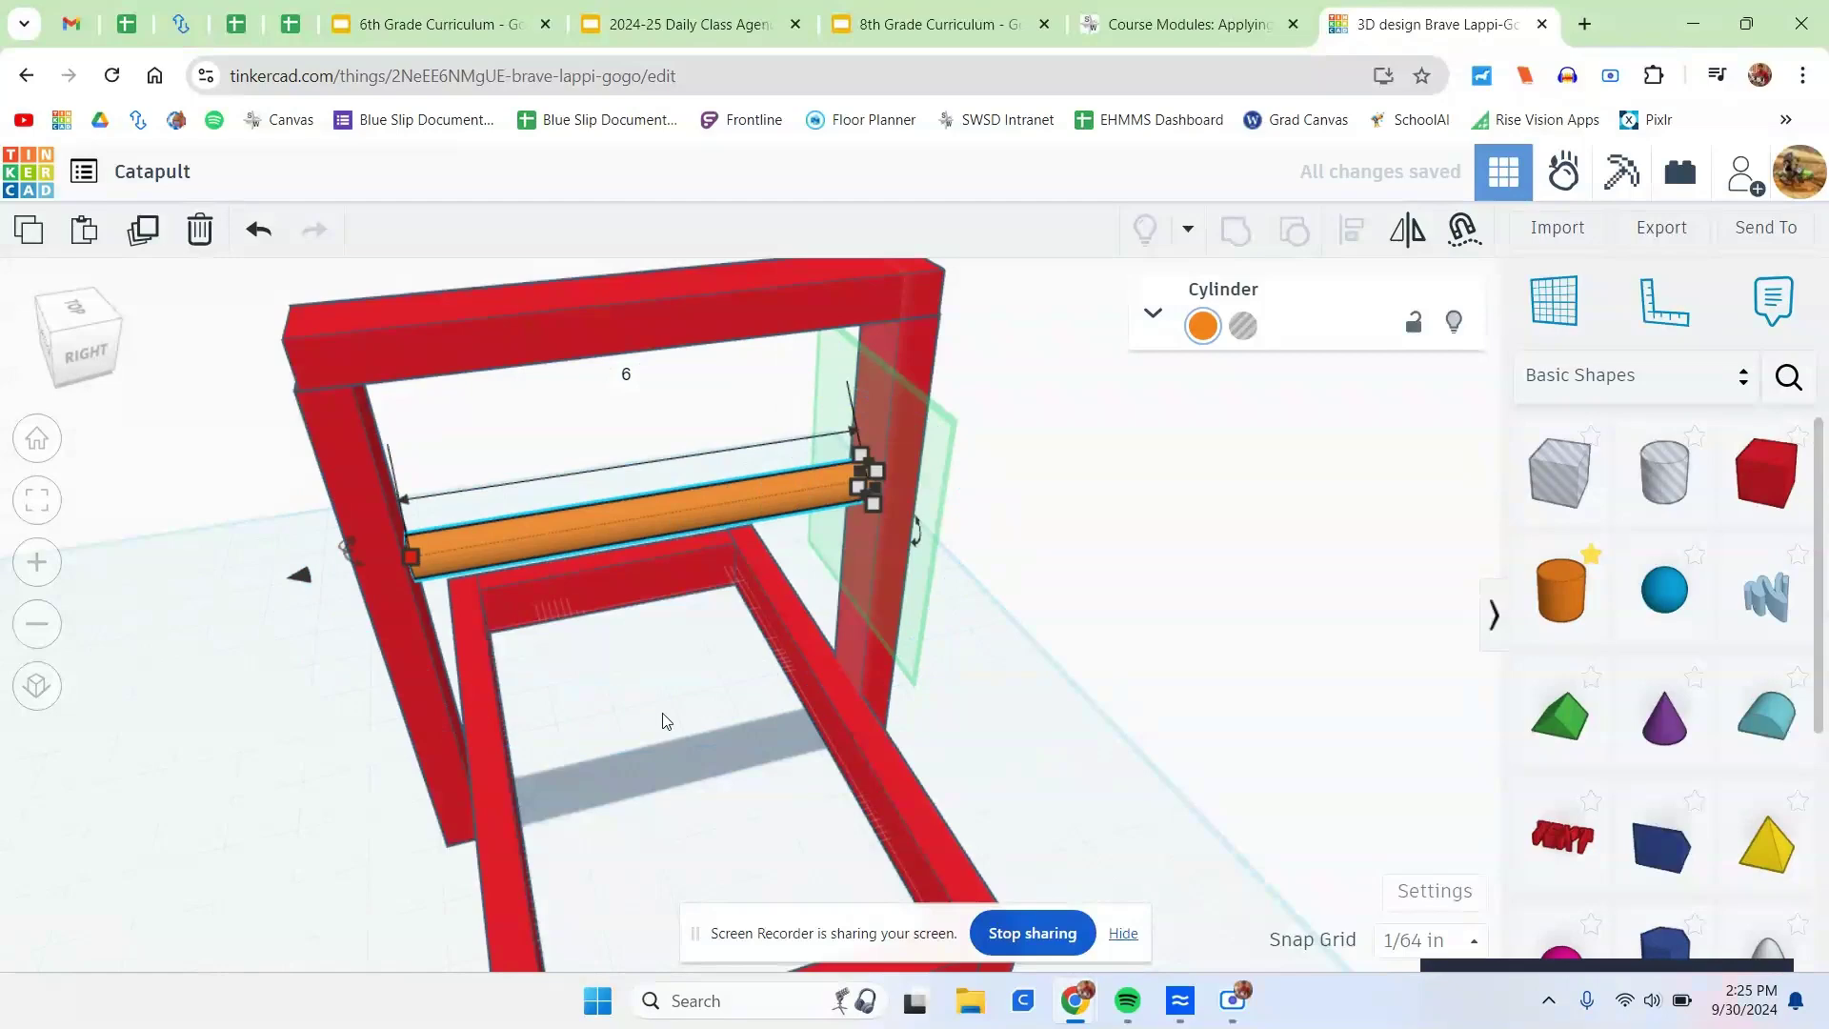
pyautogui.click(699, 715)
pyautogui.moveTo(696, 712); pyautogui.dragTo(749, 700, button='right')
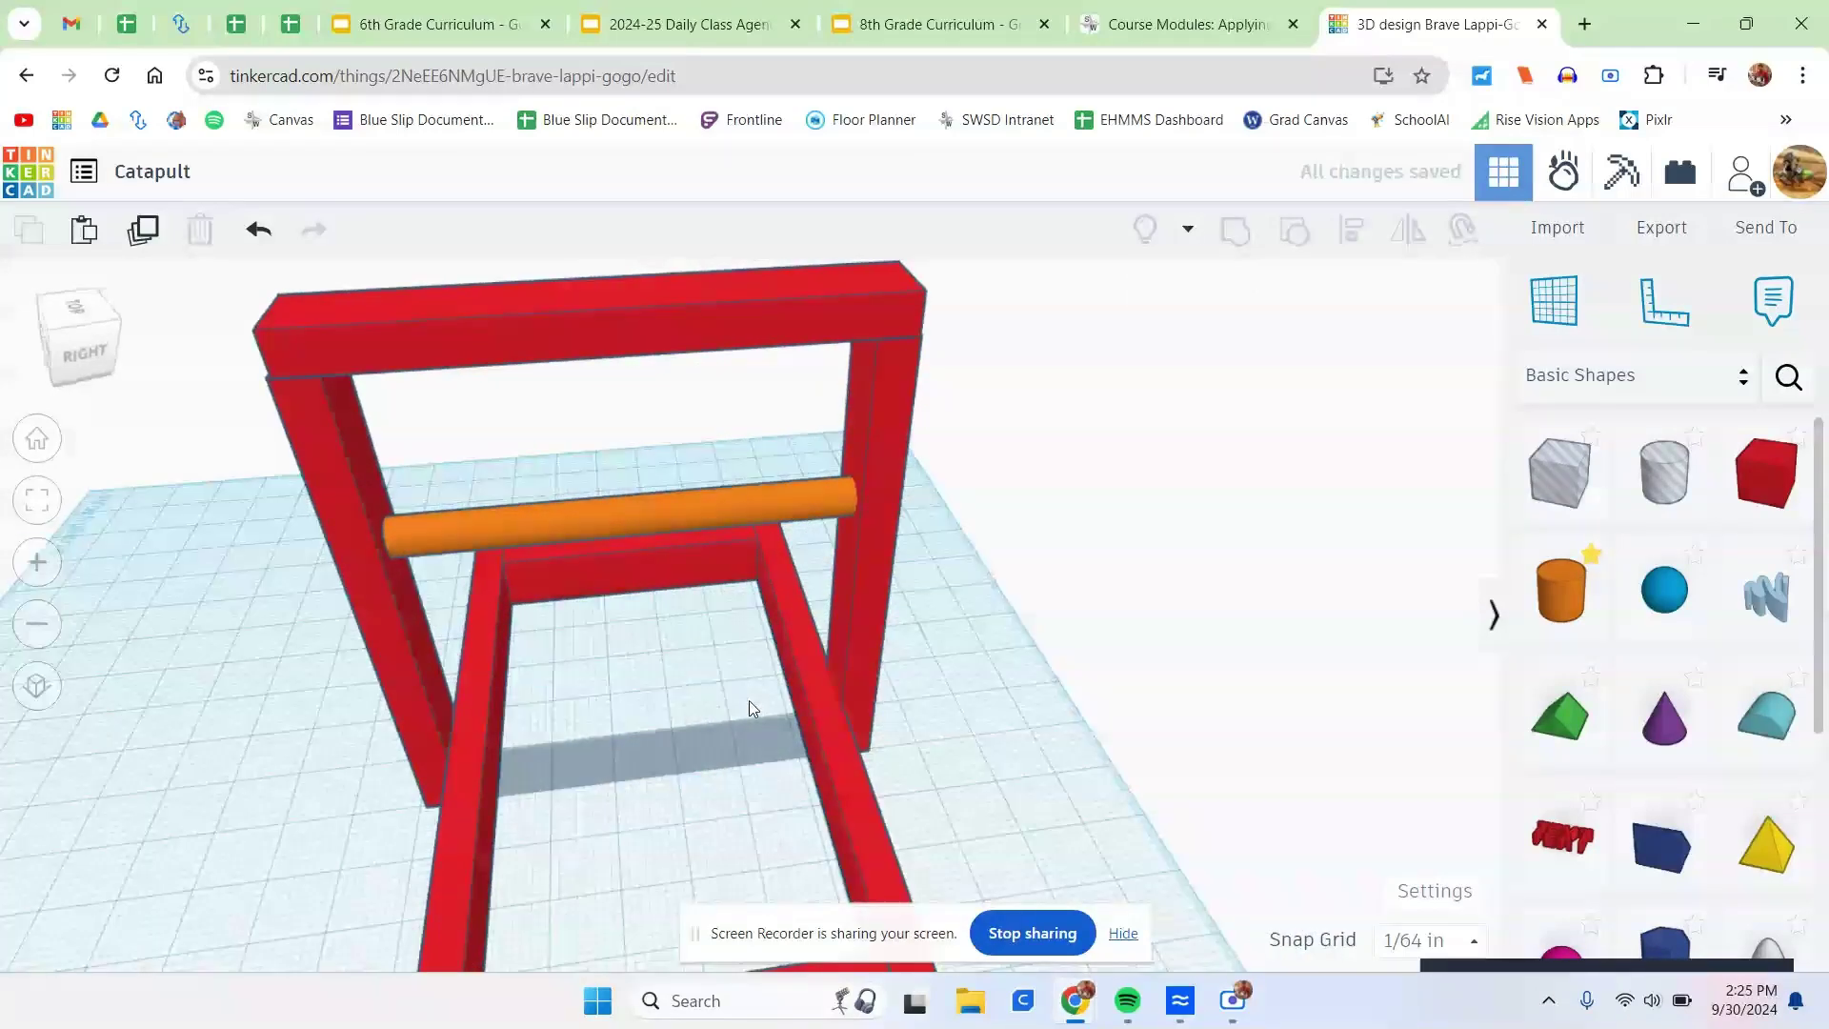
pyautogui.moveTo(570, 419); pyautogui.dragTo(701, 541)
pyautogui.click(1415, 324)
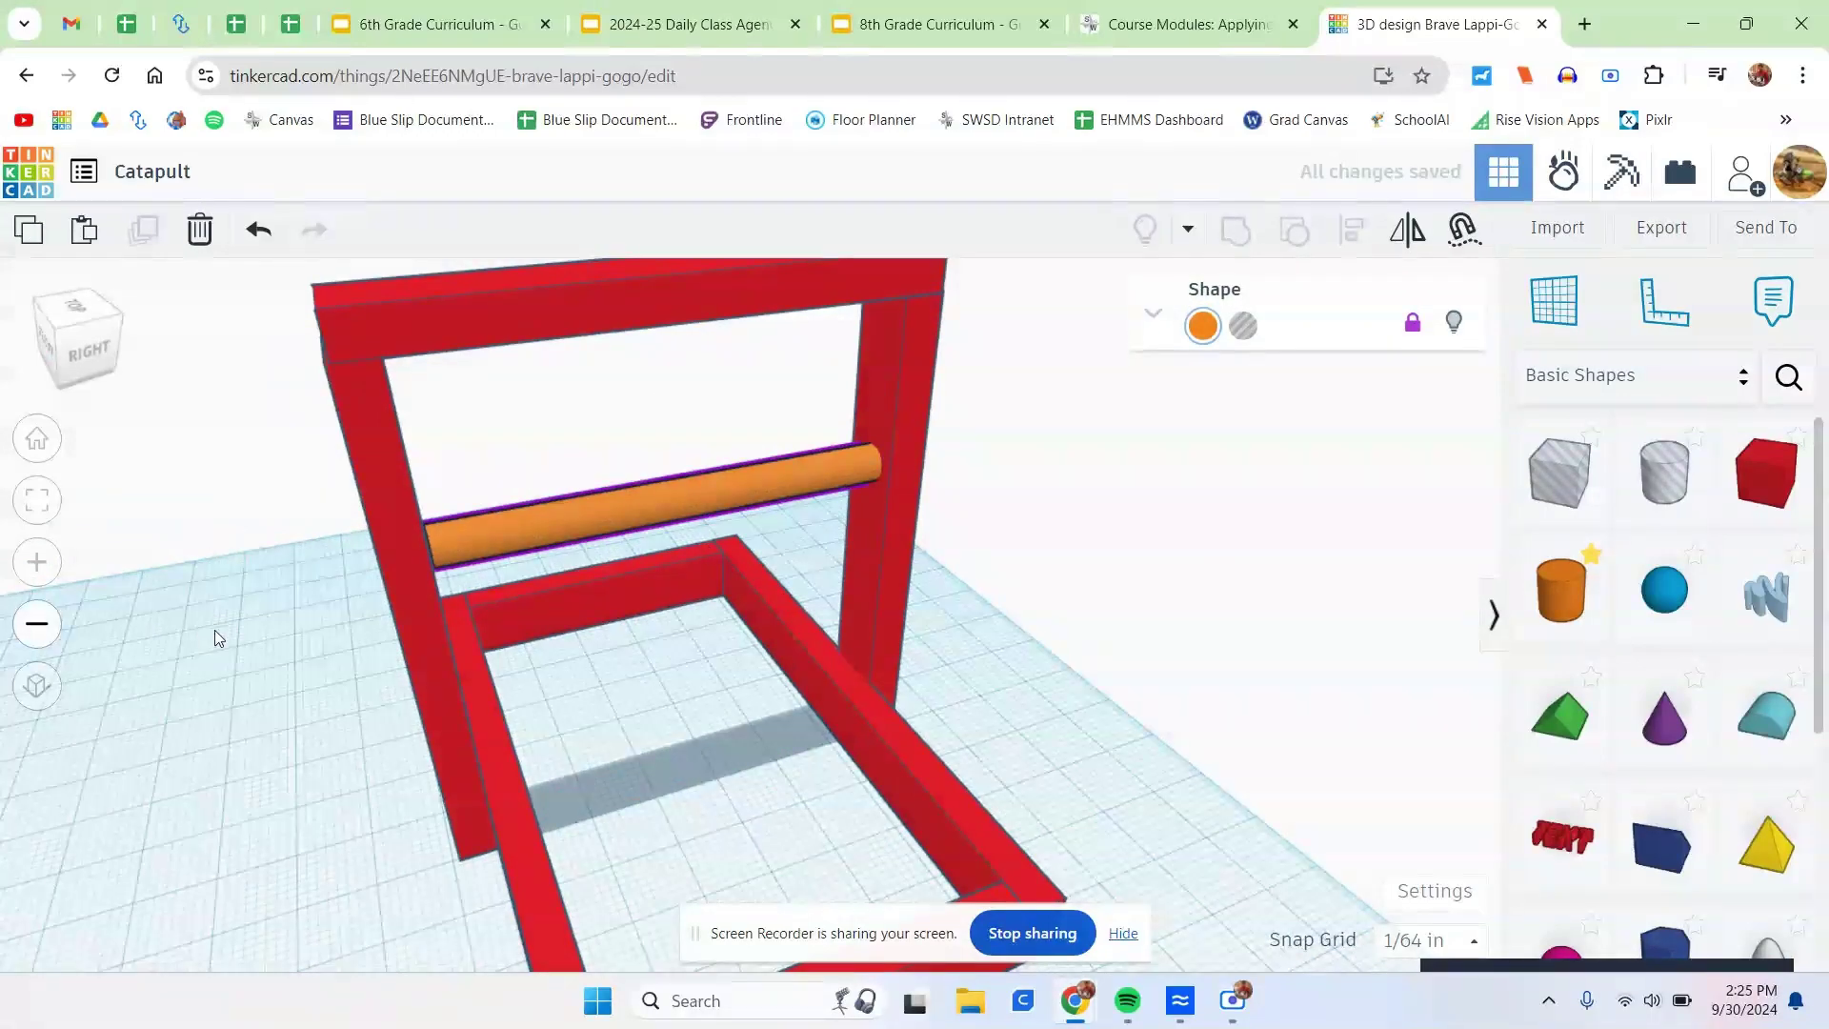
# Place a new box inside the base frame and set it 0.5 in wide and 18 in long.
pyautogui.moveTo(218, 638); pyautogui.dragTo(1055, 514, button='right')
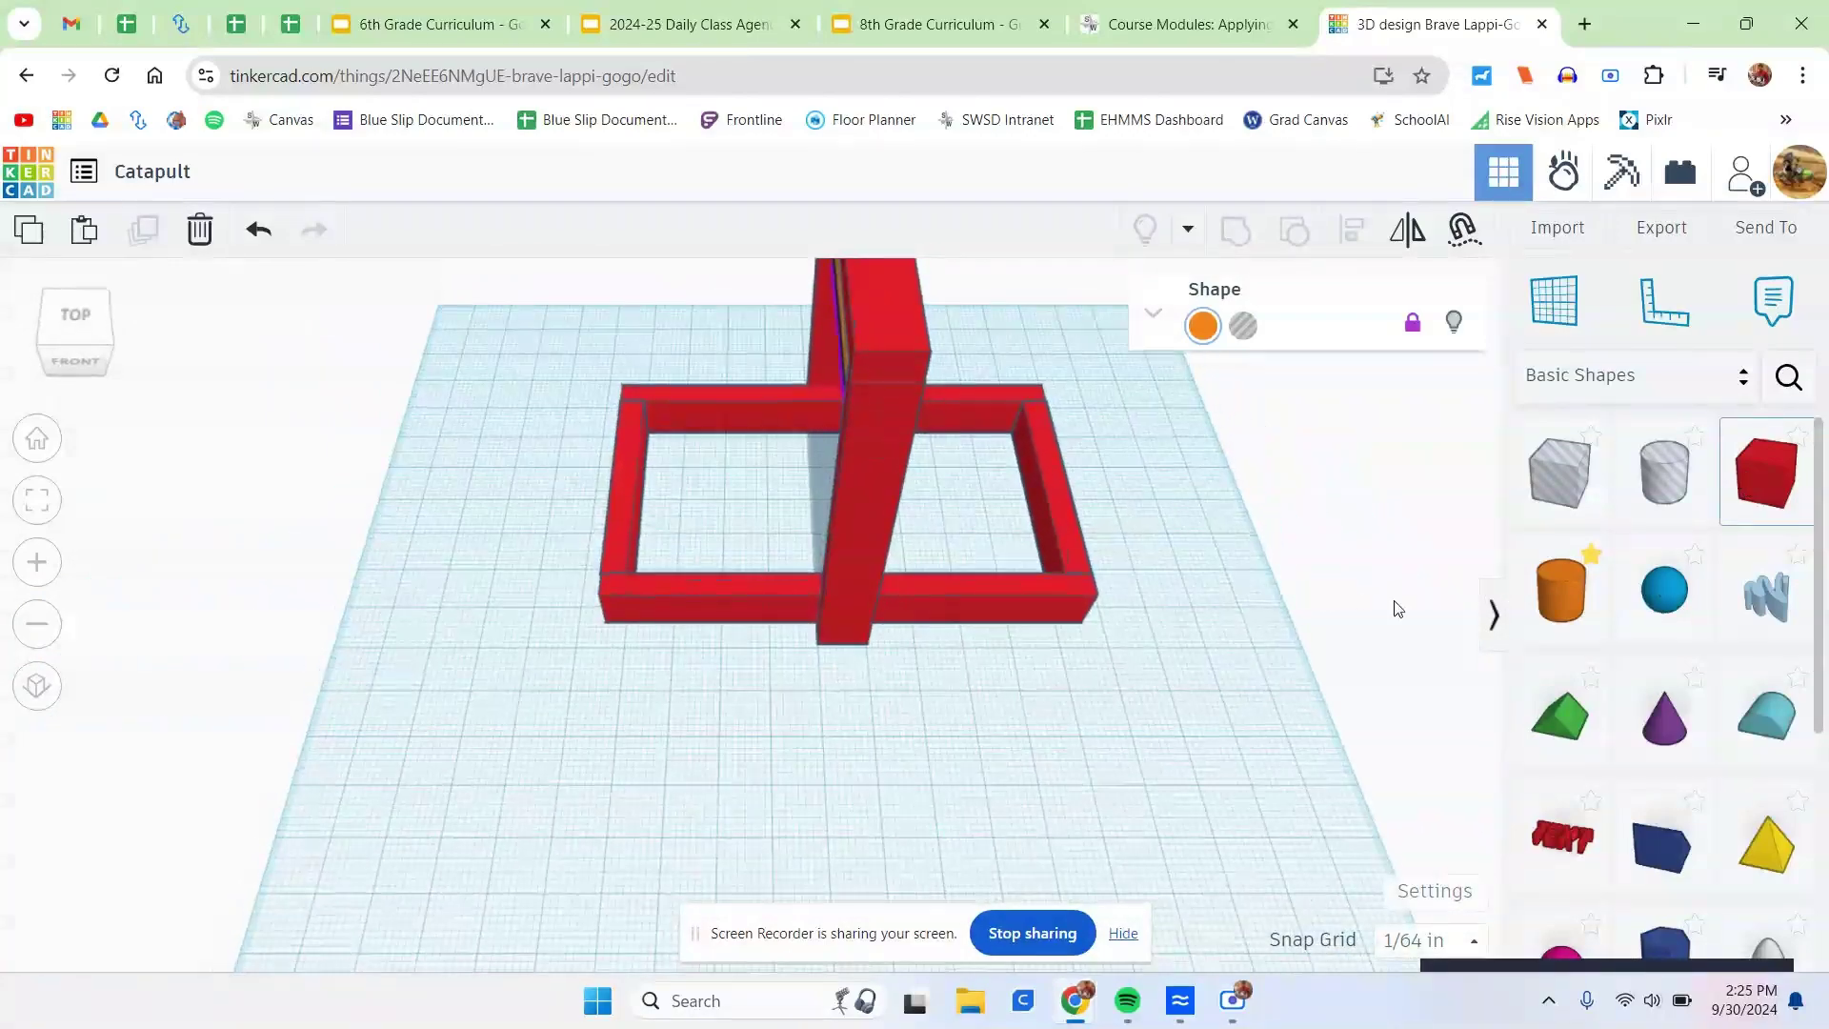
pyautogui.moveTo(1060, 757); pyautogui.dragTo(972, 764, button='middle')
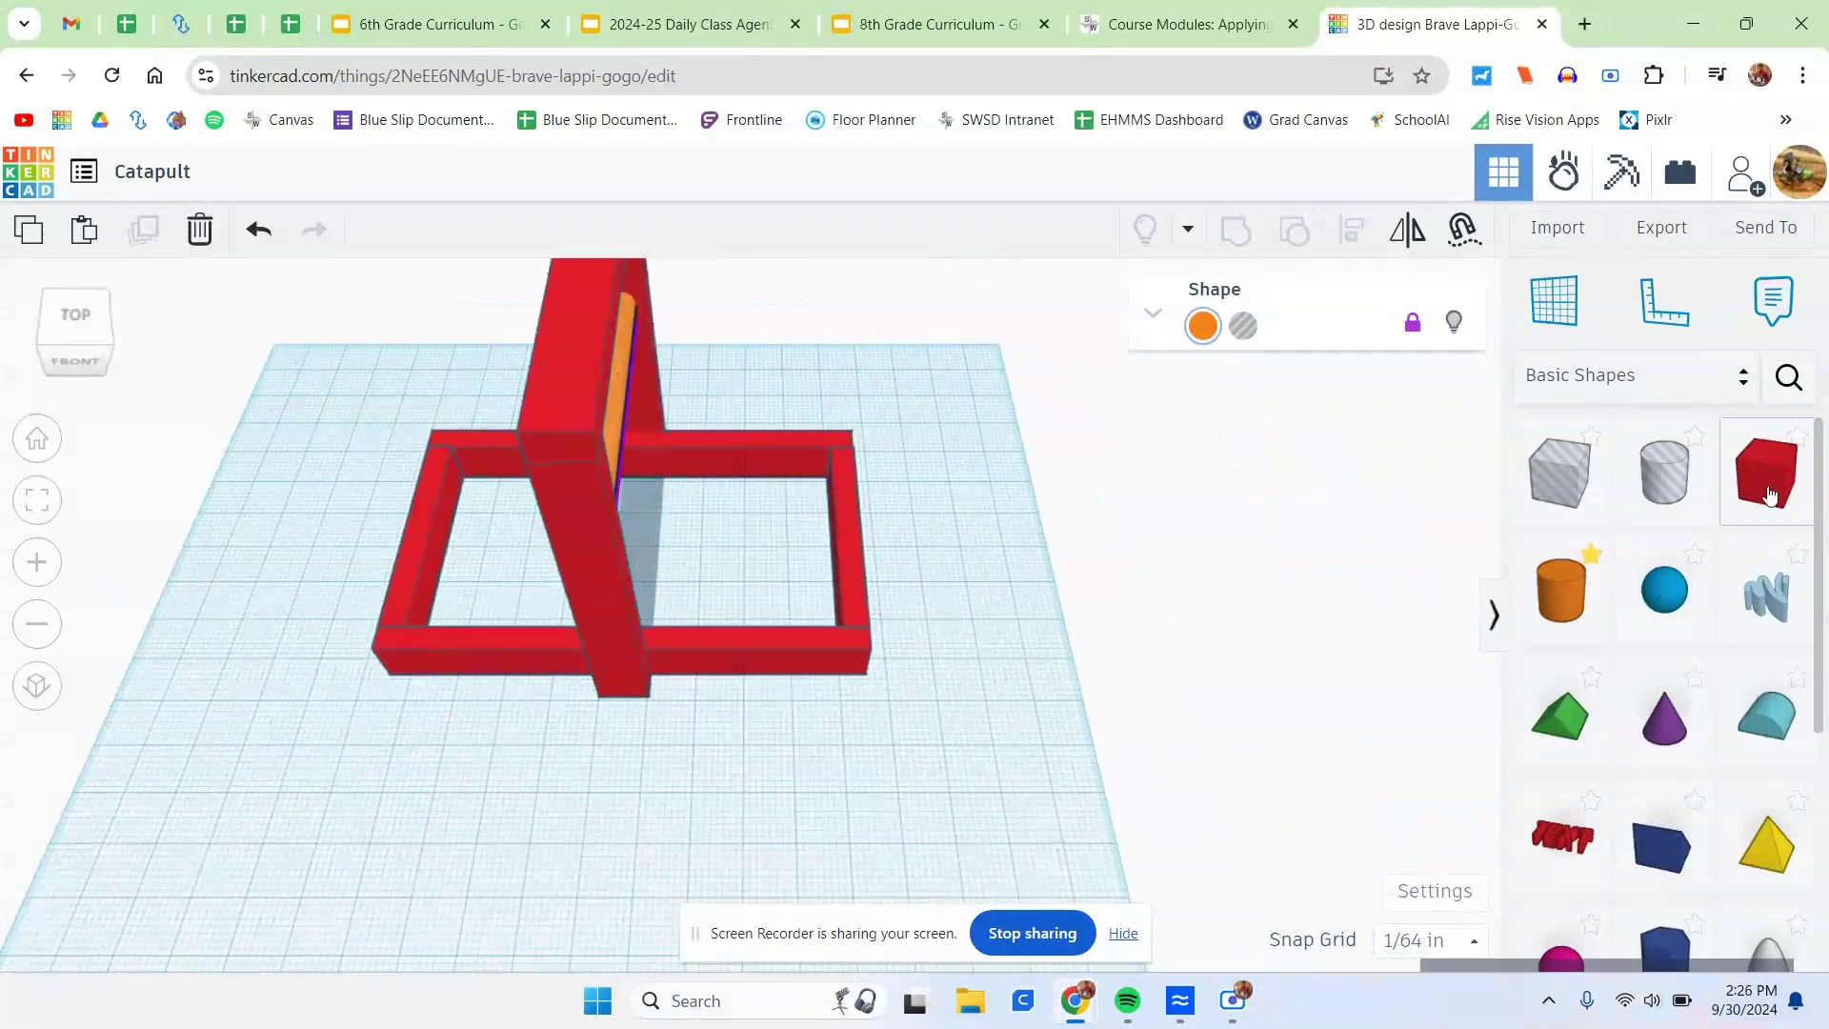
pyautogui.moveTo(1767, 488); pyautogui.dragTo(510, 546)
pyautogui.scroll(3, 489, 545)
pyautogui.scroll(5, 501, 527)
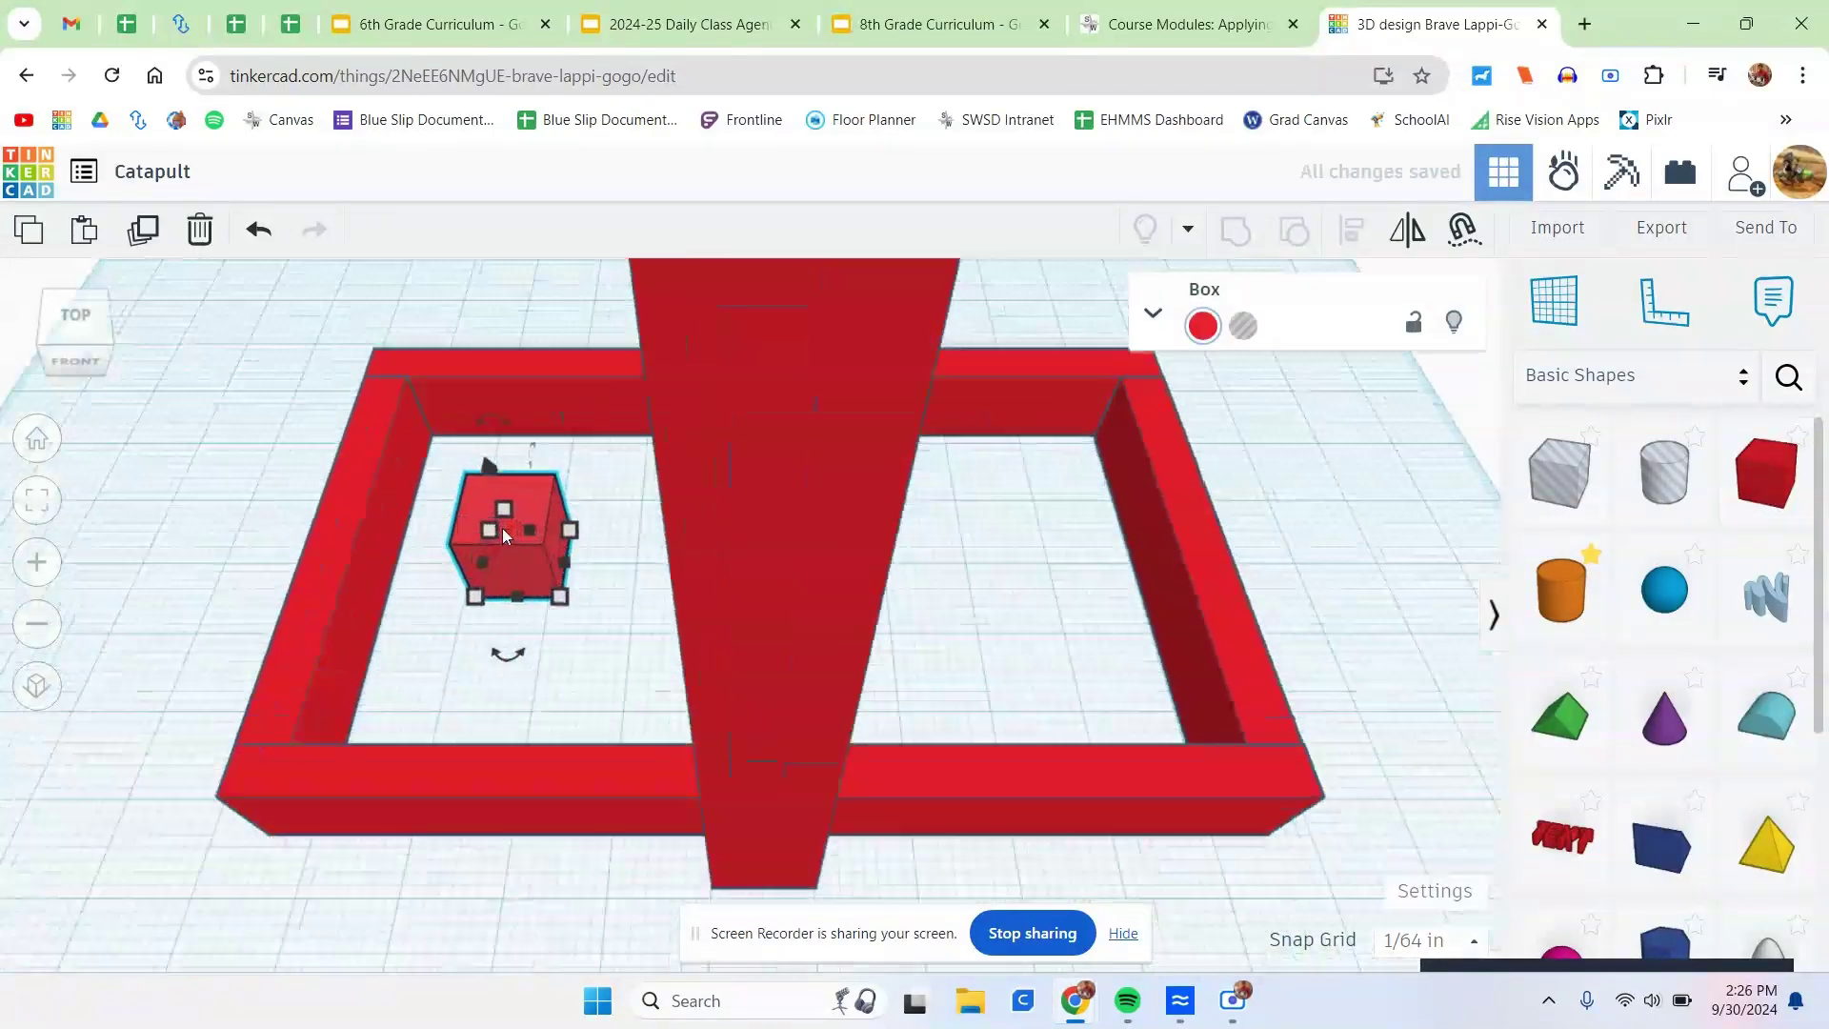
pyautogui.click(710, 572)
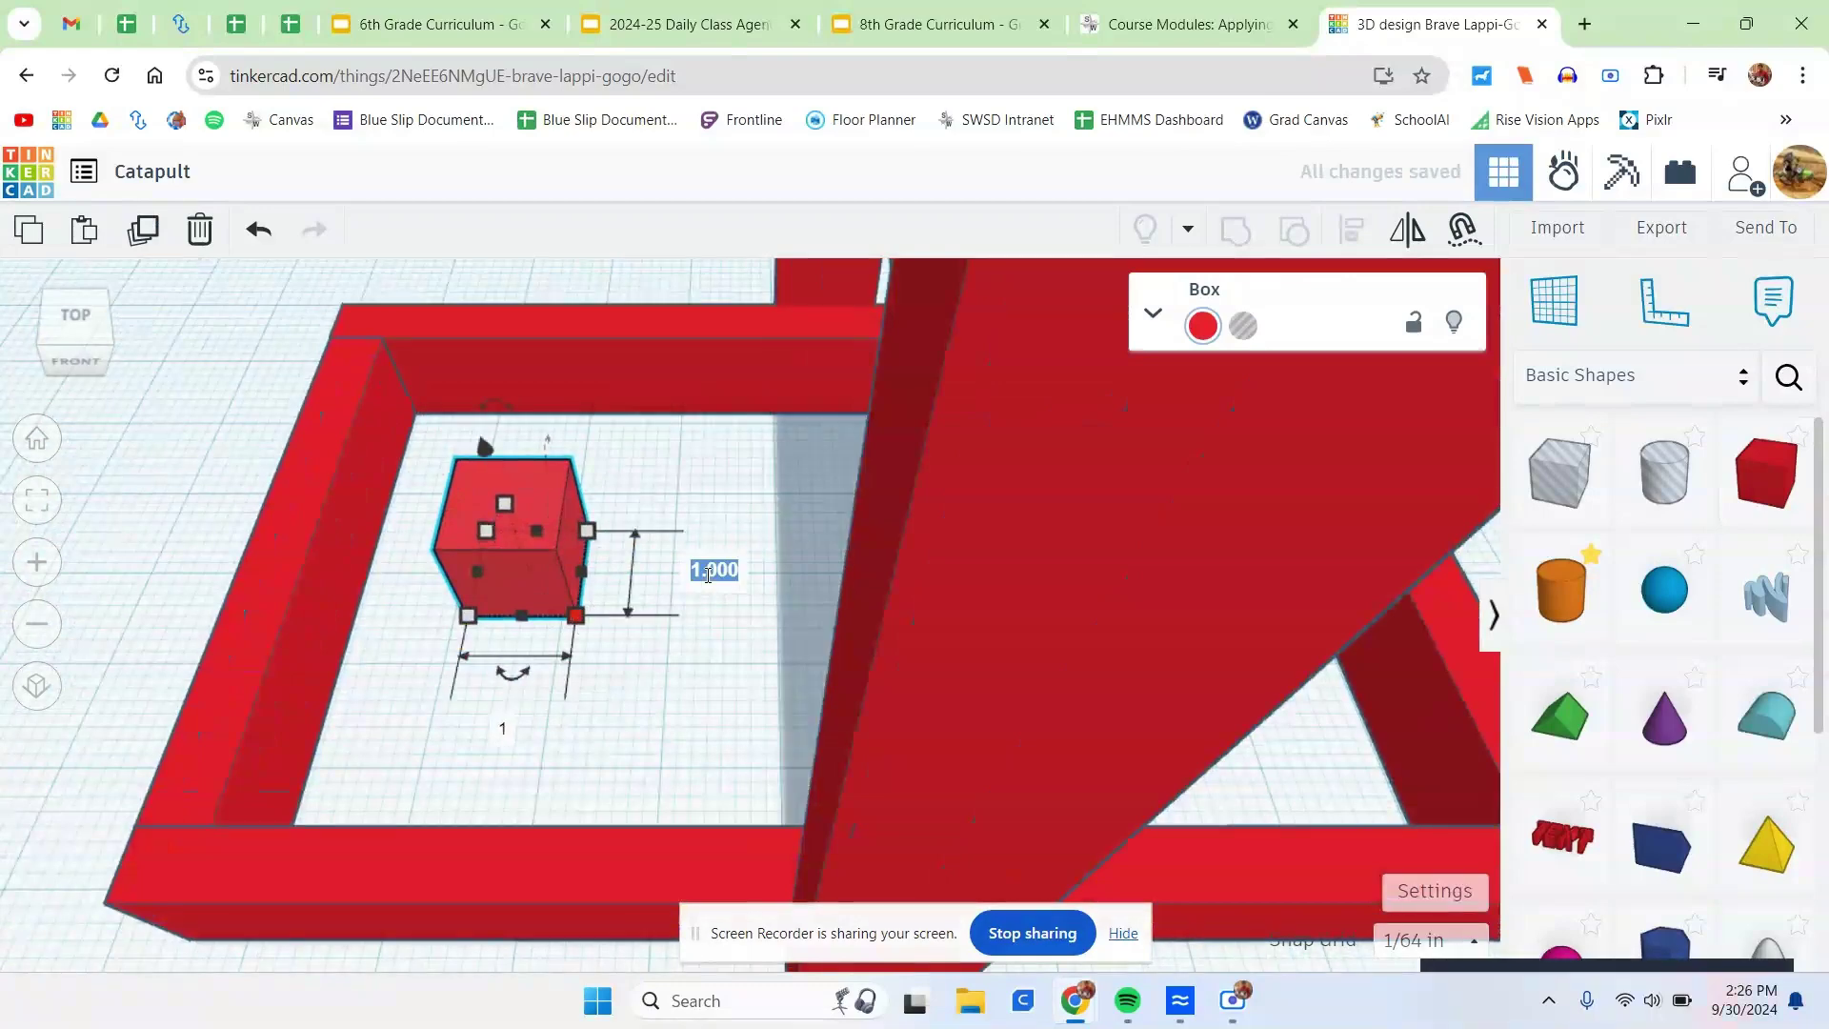
pyautogui.write('.5')
pyautogui.press('Return')
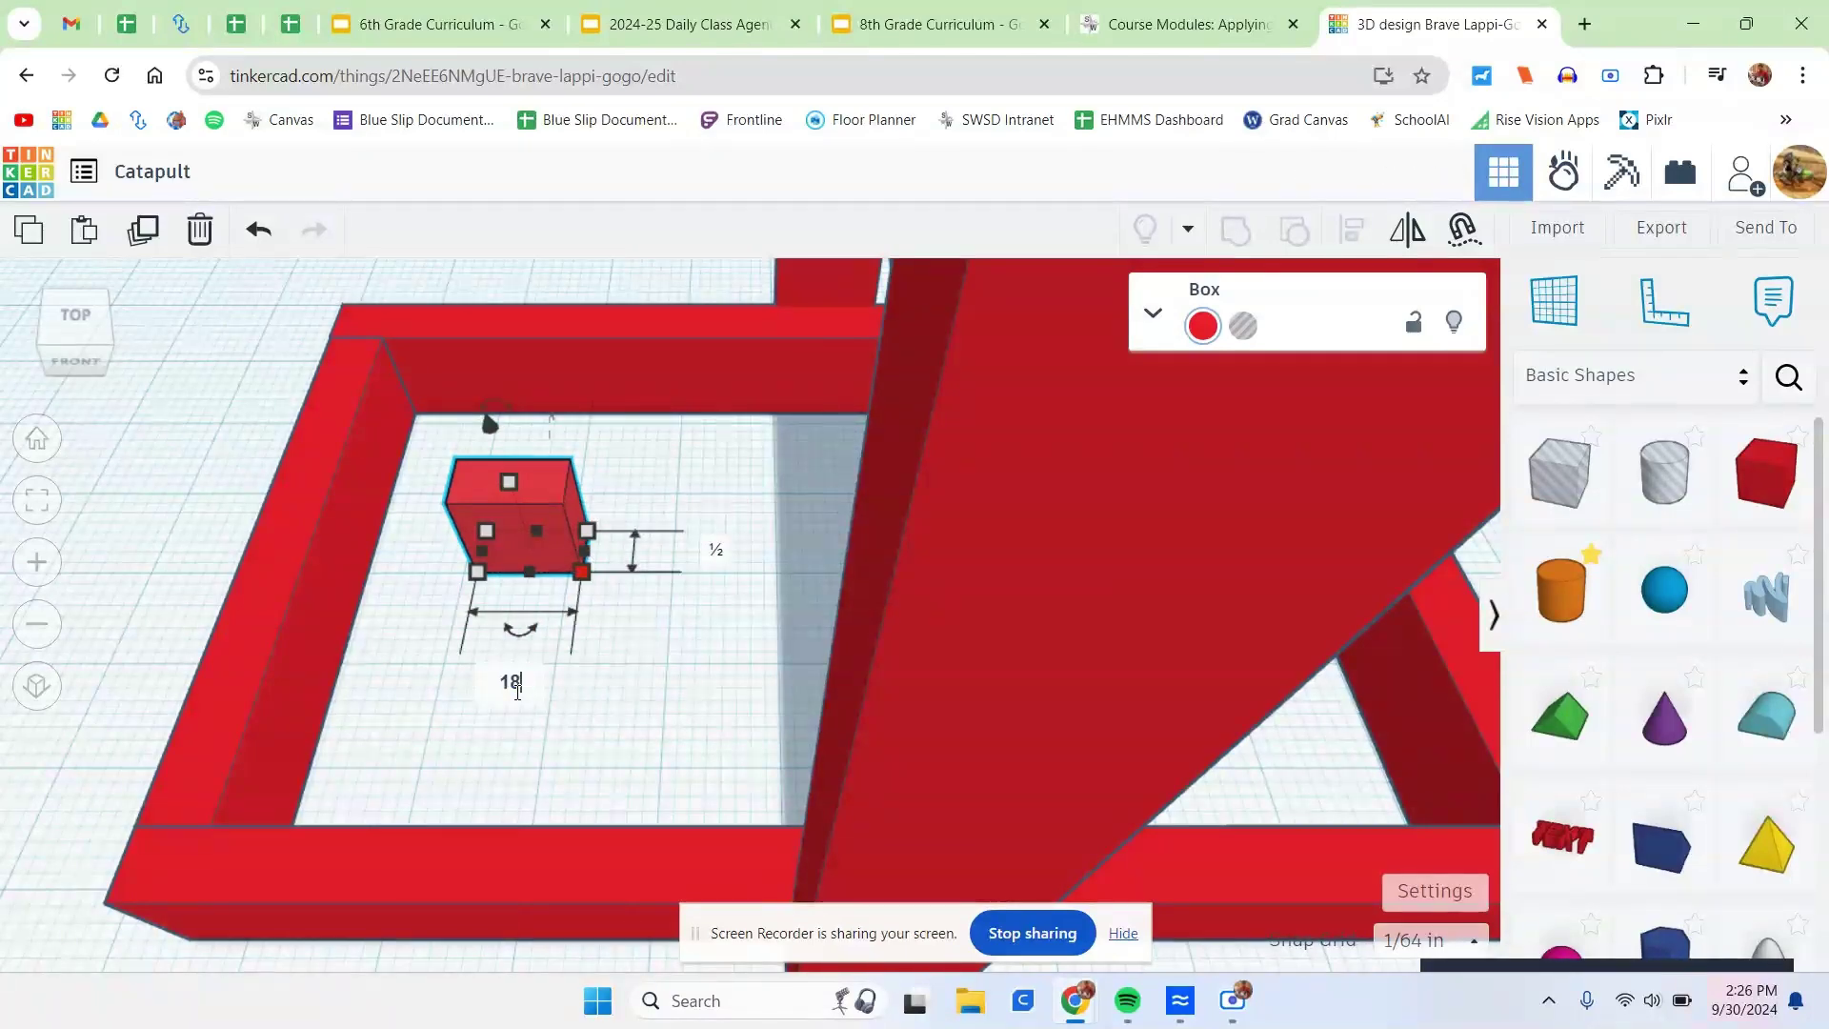
pyautogui.press('Return')
# Raise the 18 in arm above the base frame to about the height of the orange axle.
pyautogui.moveTo(615, 539); pyautogui.dragTo(785, 661, button='right')
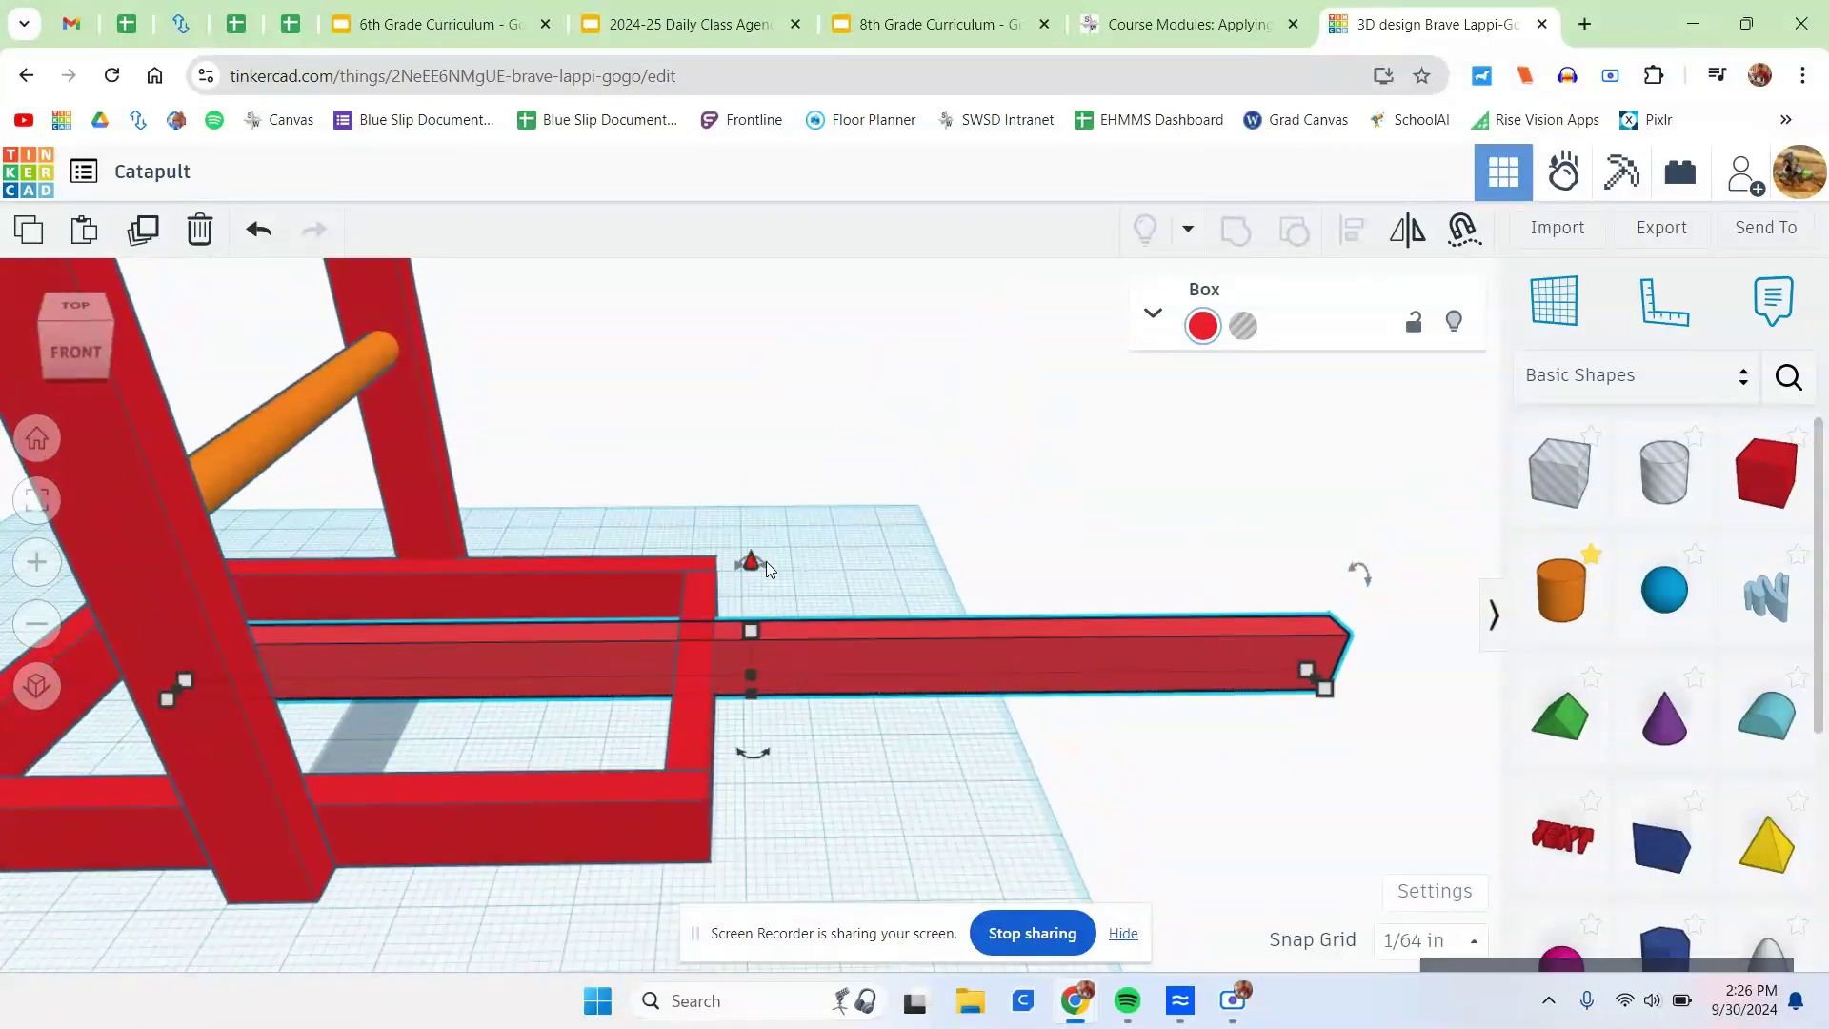
pyautogui.moveTo(751, 562); pyautogui.dragTo(762, 274)
pyautogui.click(841, 769)
pyautogui.scroll(-2, 844, 738)
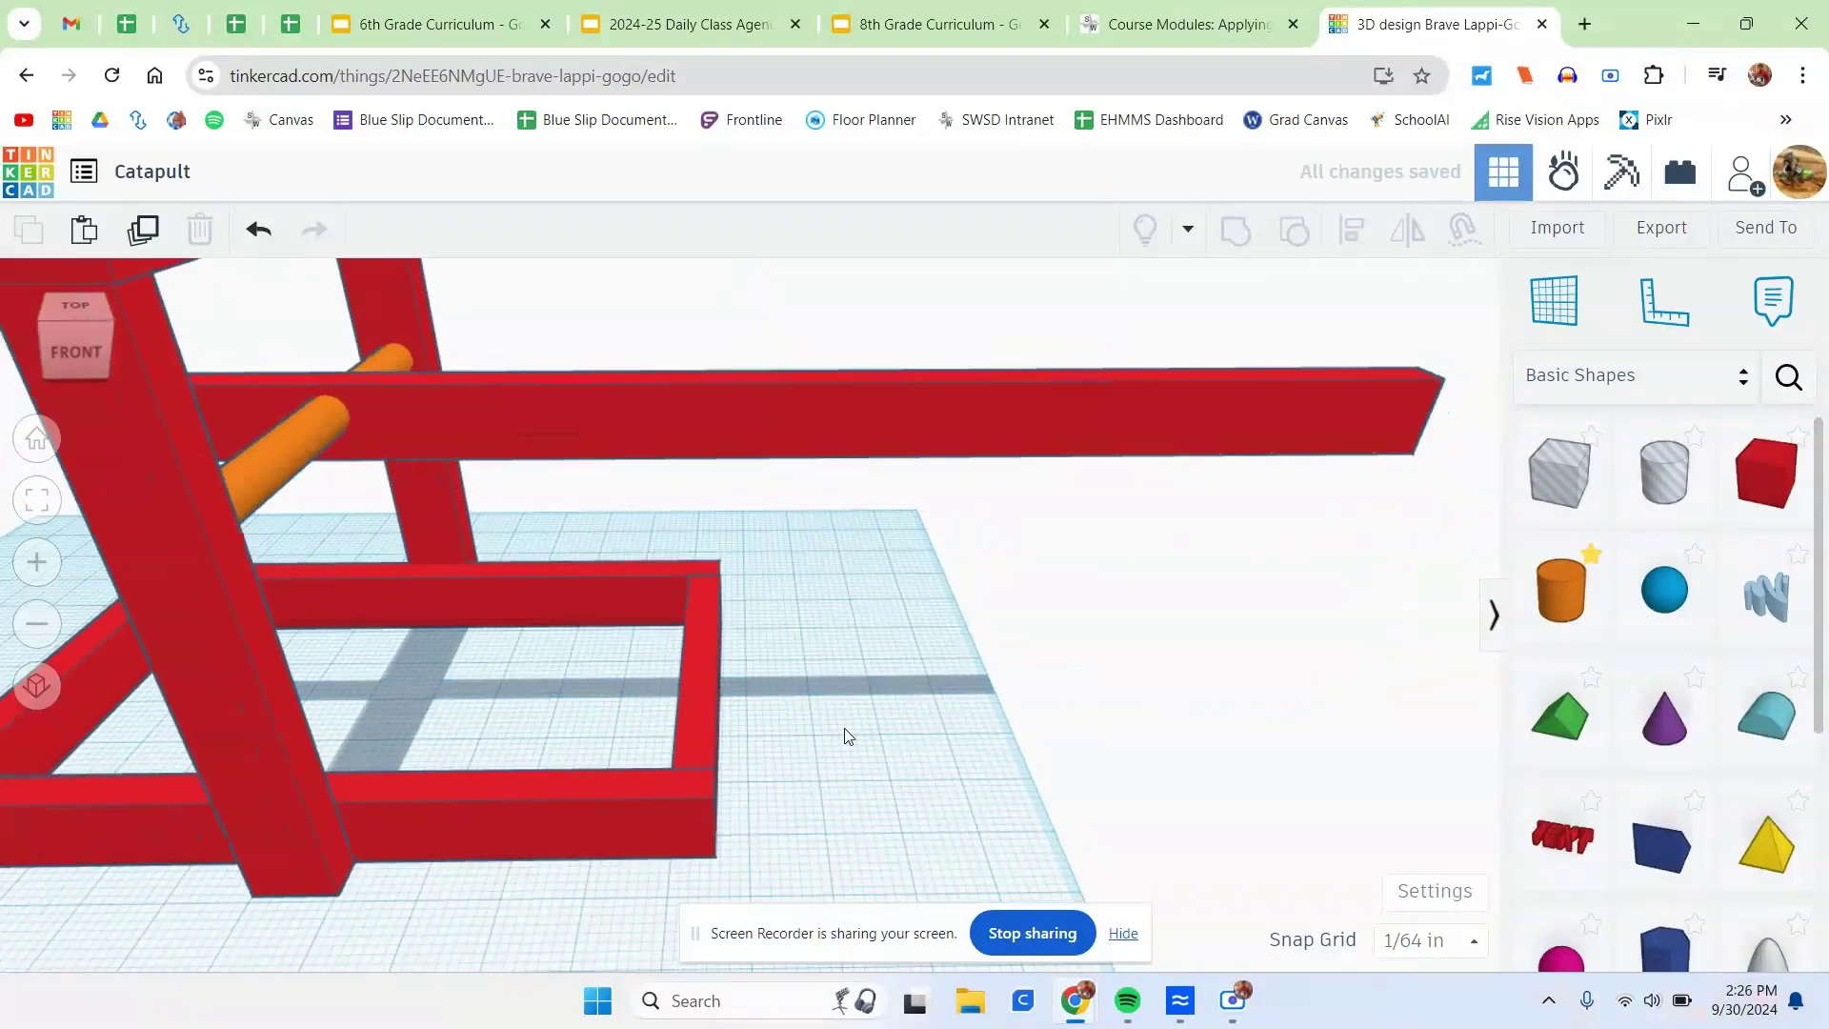
pyautogui.moveTo(855, 686); pyautogui.dragTo(900, 667, button='middle')
pyautogui.moveTo(899, 665); pyautogui.dragTo(918, 459, button='right')
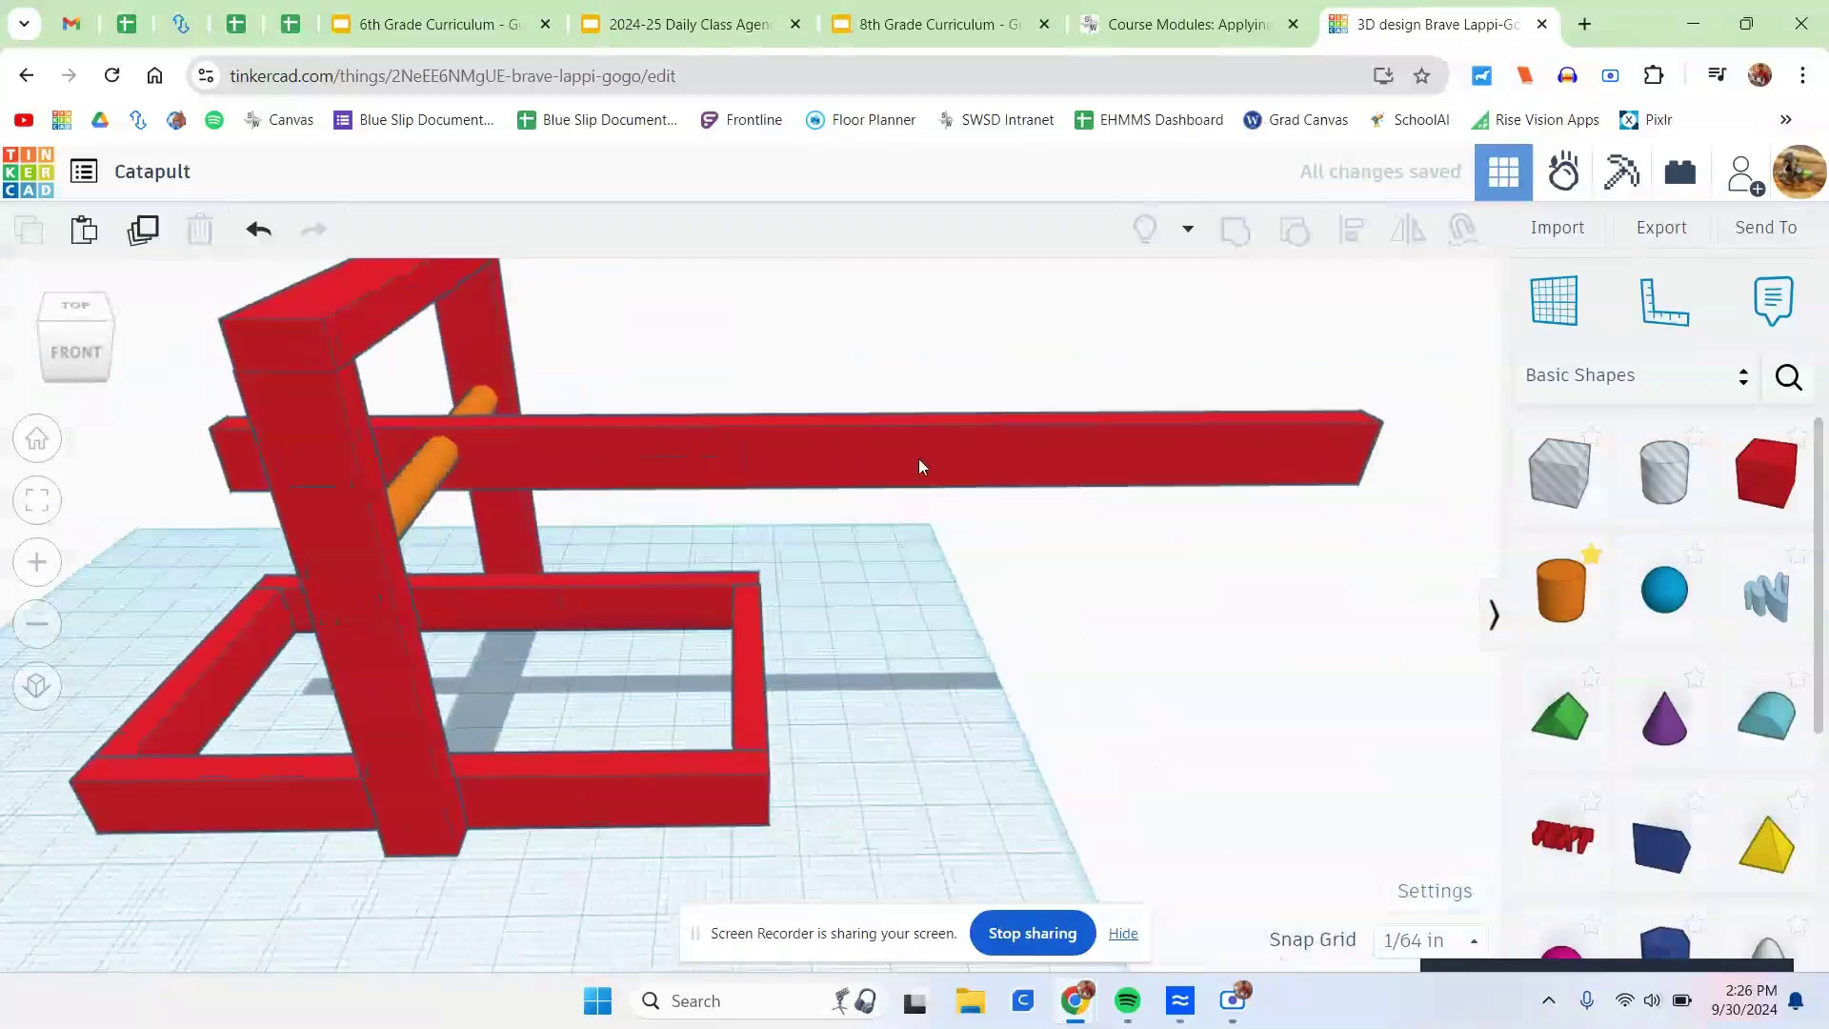
# Nudge the 18 in arm along the axle to the middle between the two posts and lock it.
pyautogui.click(920, 438)
pyautogui.press('Down')
pyautogui.press('Down')
pyautogui.press('Down')
pyautogui.press('Down')
pyautogui.press('Down')
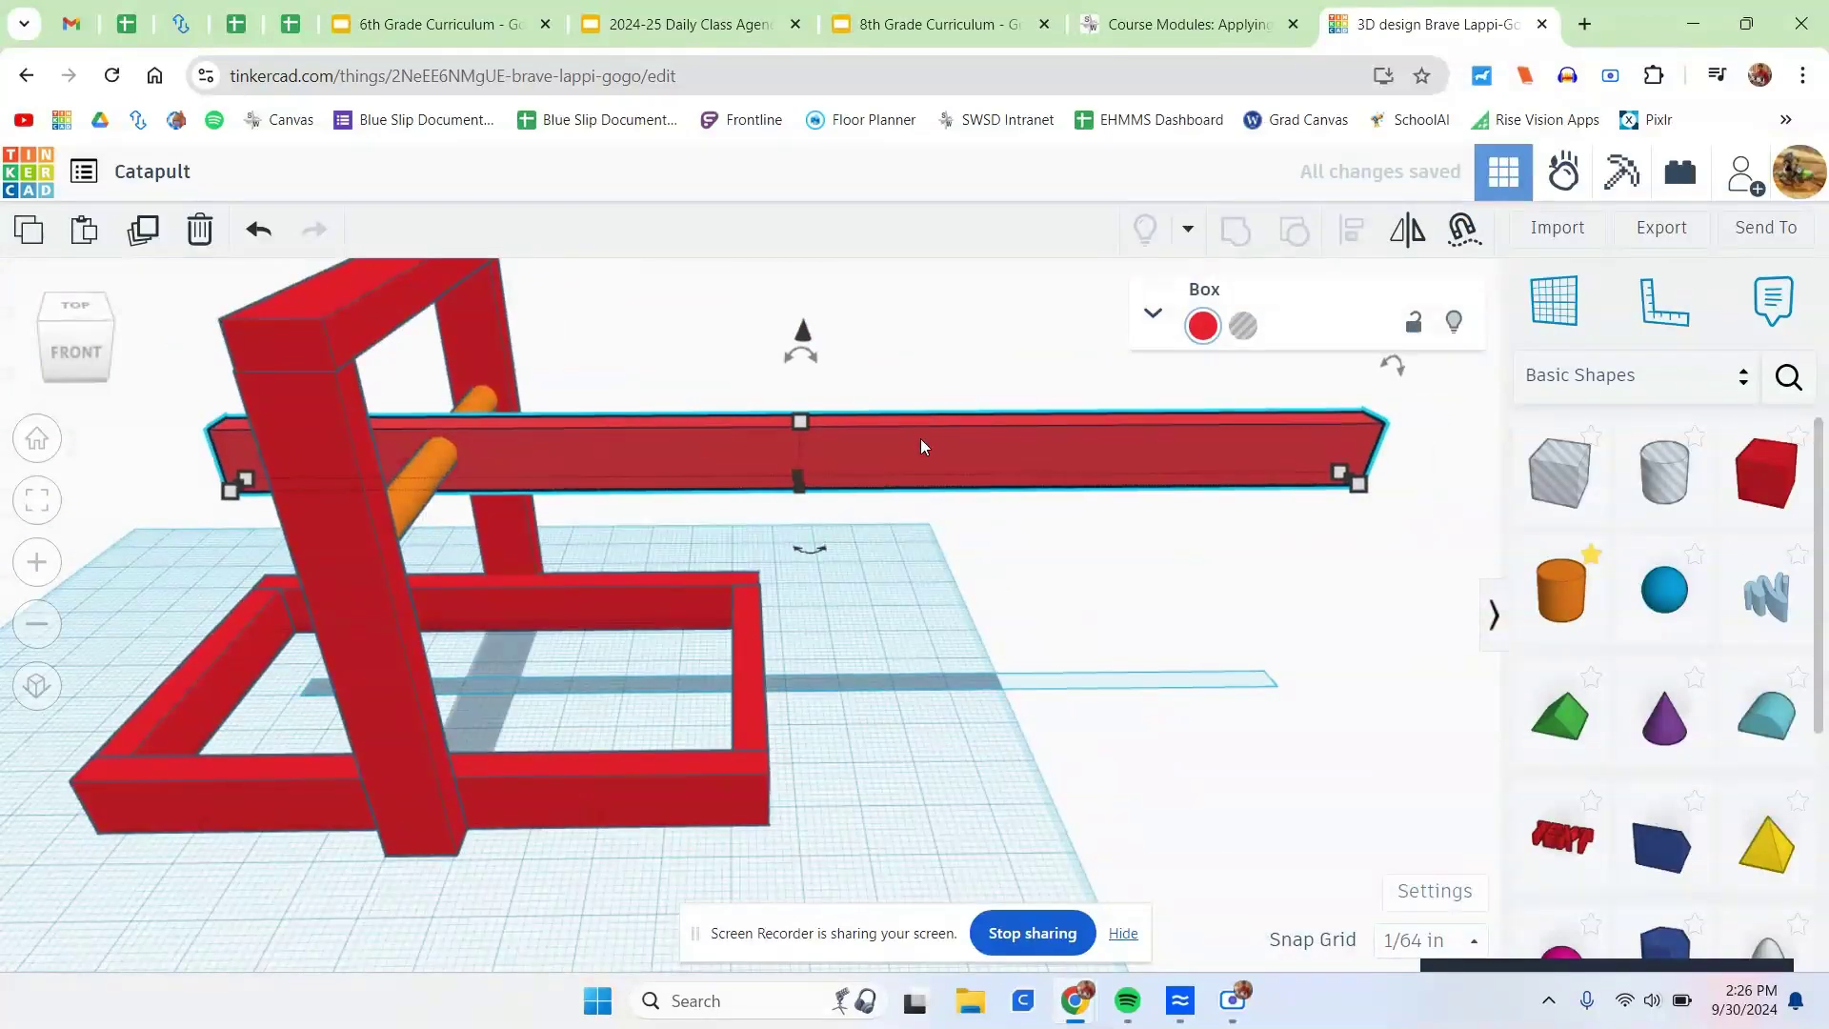
pyautogui.moveTo(920, 438); pyautogui.dragTo(315, 576, button='right')
pyautogui.moveTo(455, 705); pyautogui.dragTo(424, 964, button='middle')
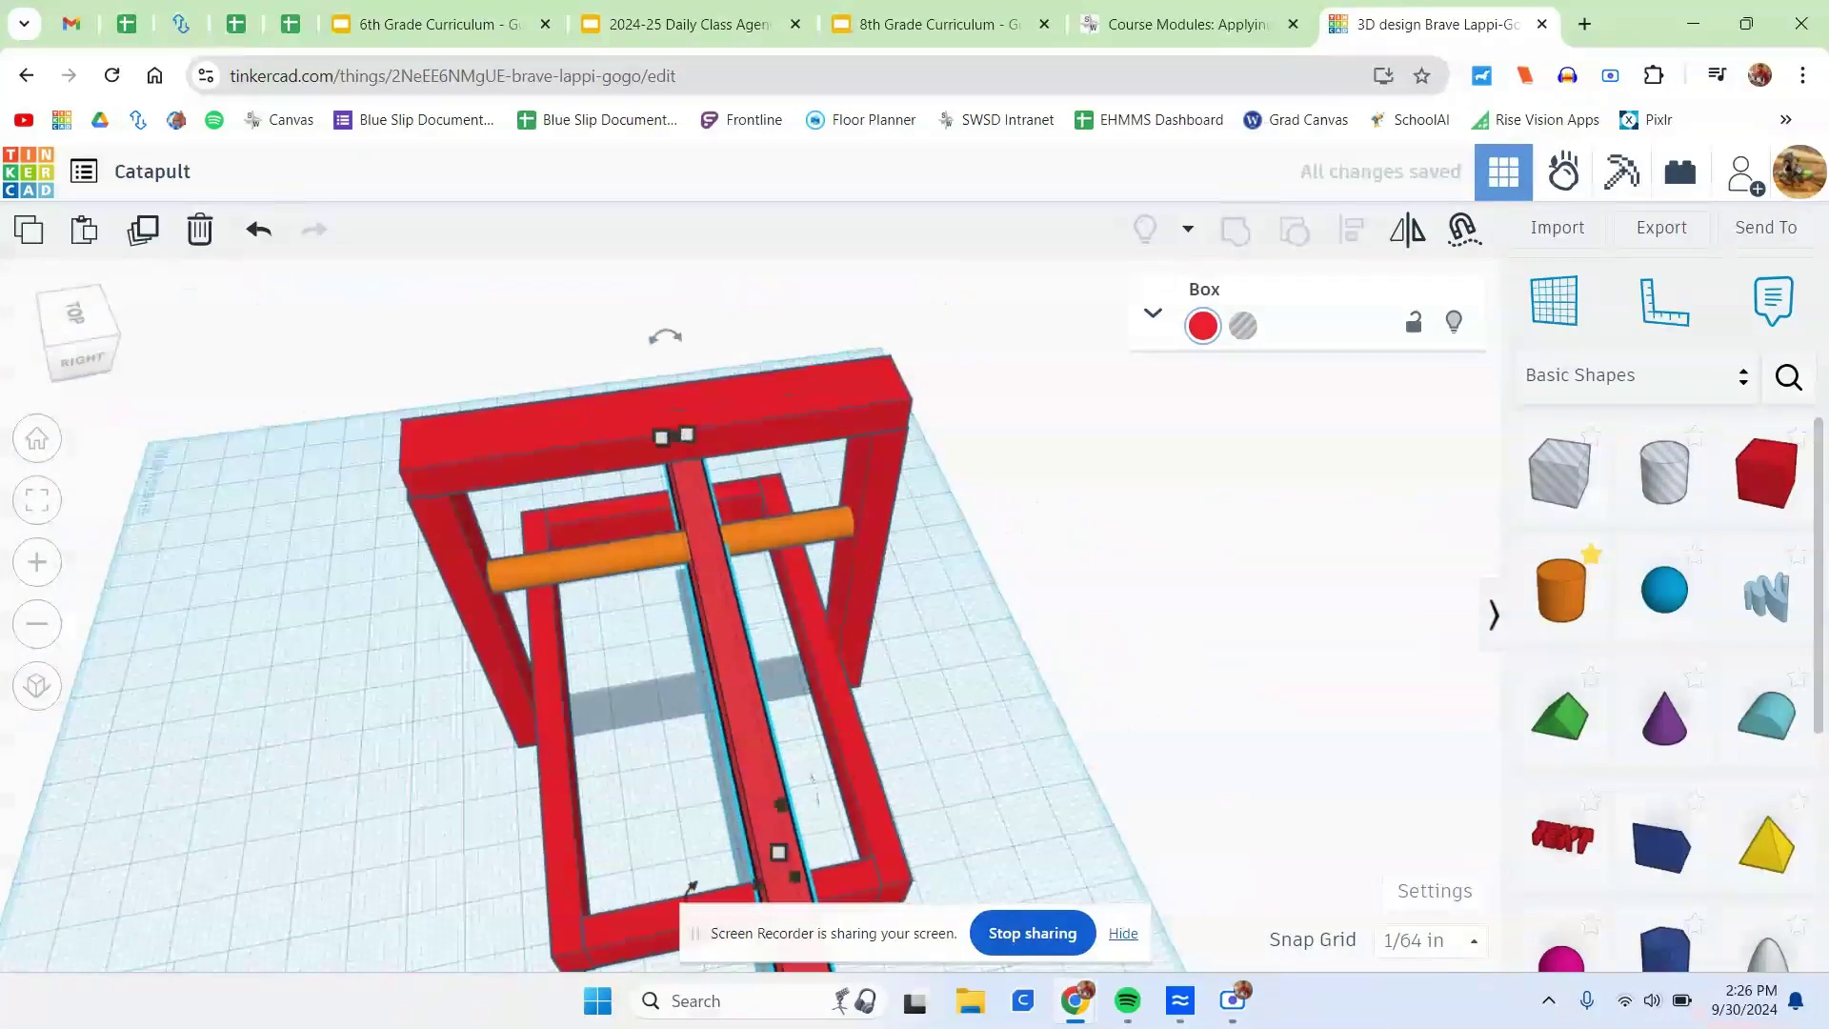
pyautogui.press('Left')
pyautogui.press('Left')
pyautogui.press('Left')
pyautogui.moveTo(424, 762); pyautogui.dragTo(927, 445, button='right')
pyautogui.click(1416, 326)
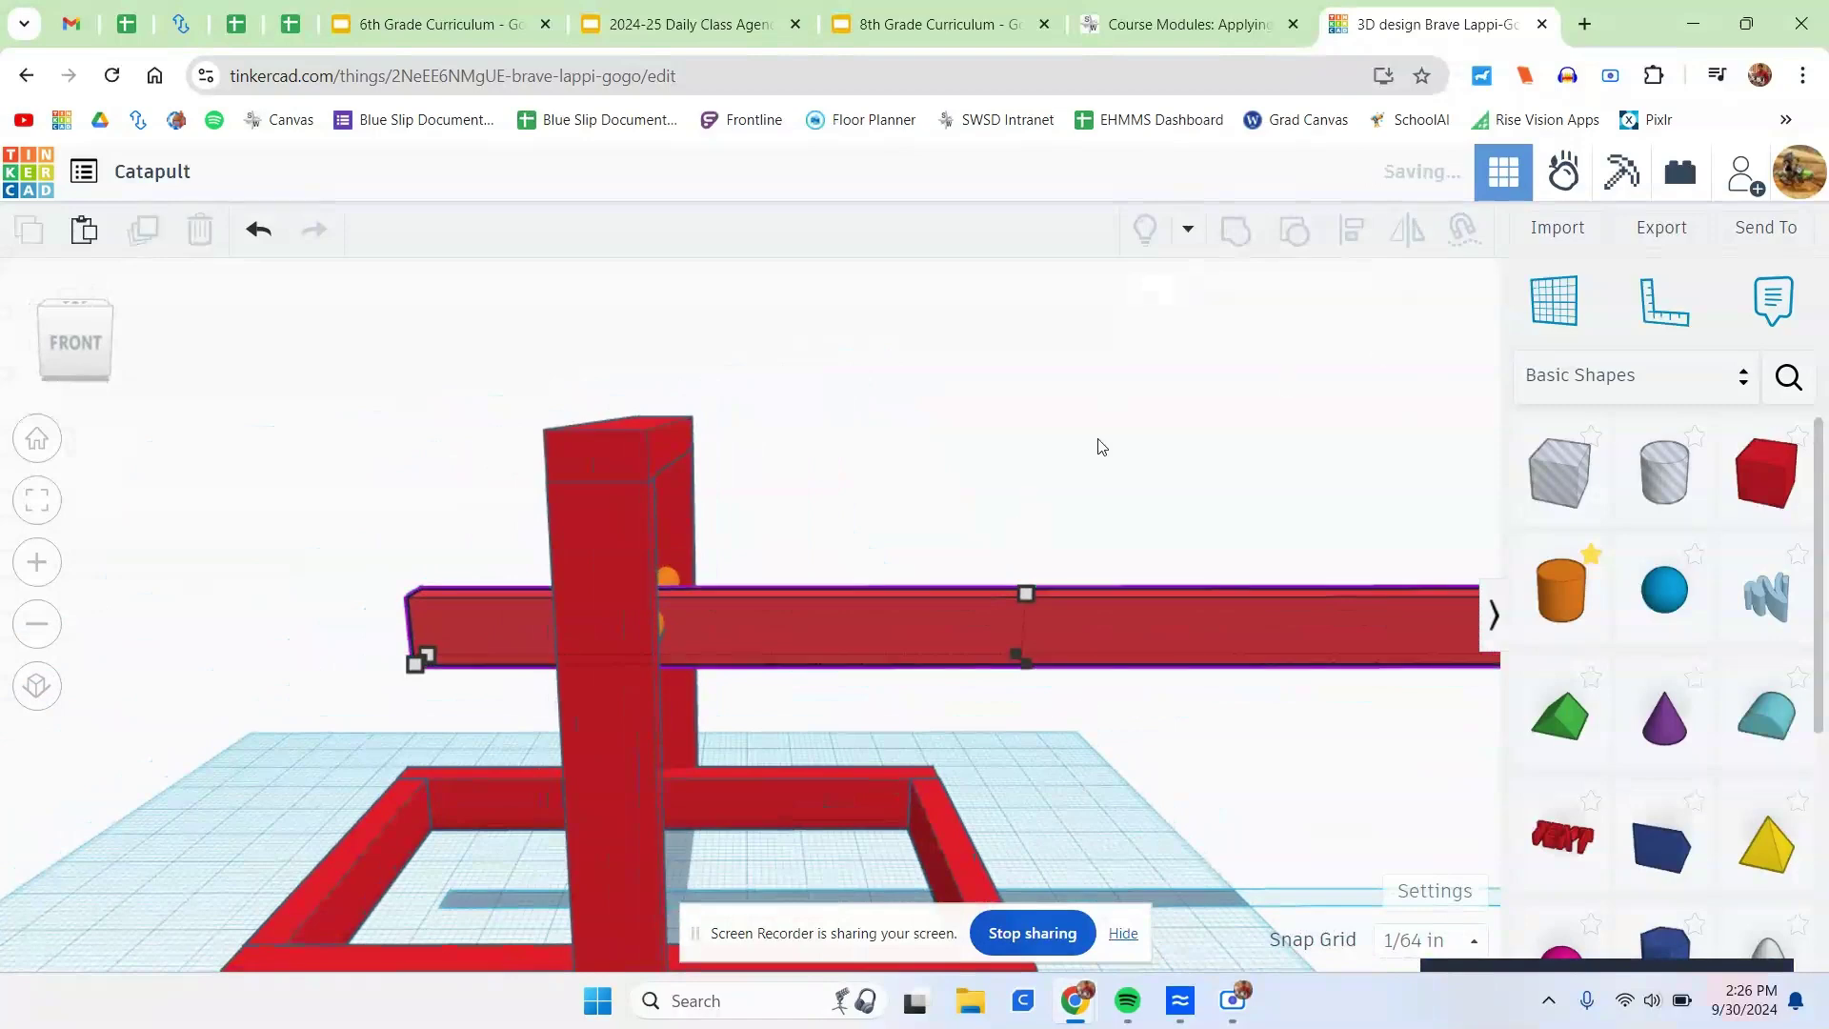
# Place a cylinder on top of the throwing arm's free end as the cup and lock it.
pyautogui.moveTo(1058, 515); pyautogui.dragTo(689, 650, button='right')
pyautogui.scroll(-3, 800, 482)
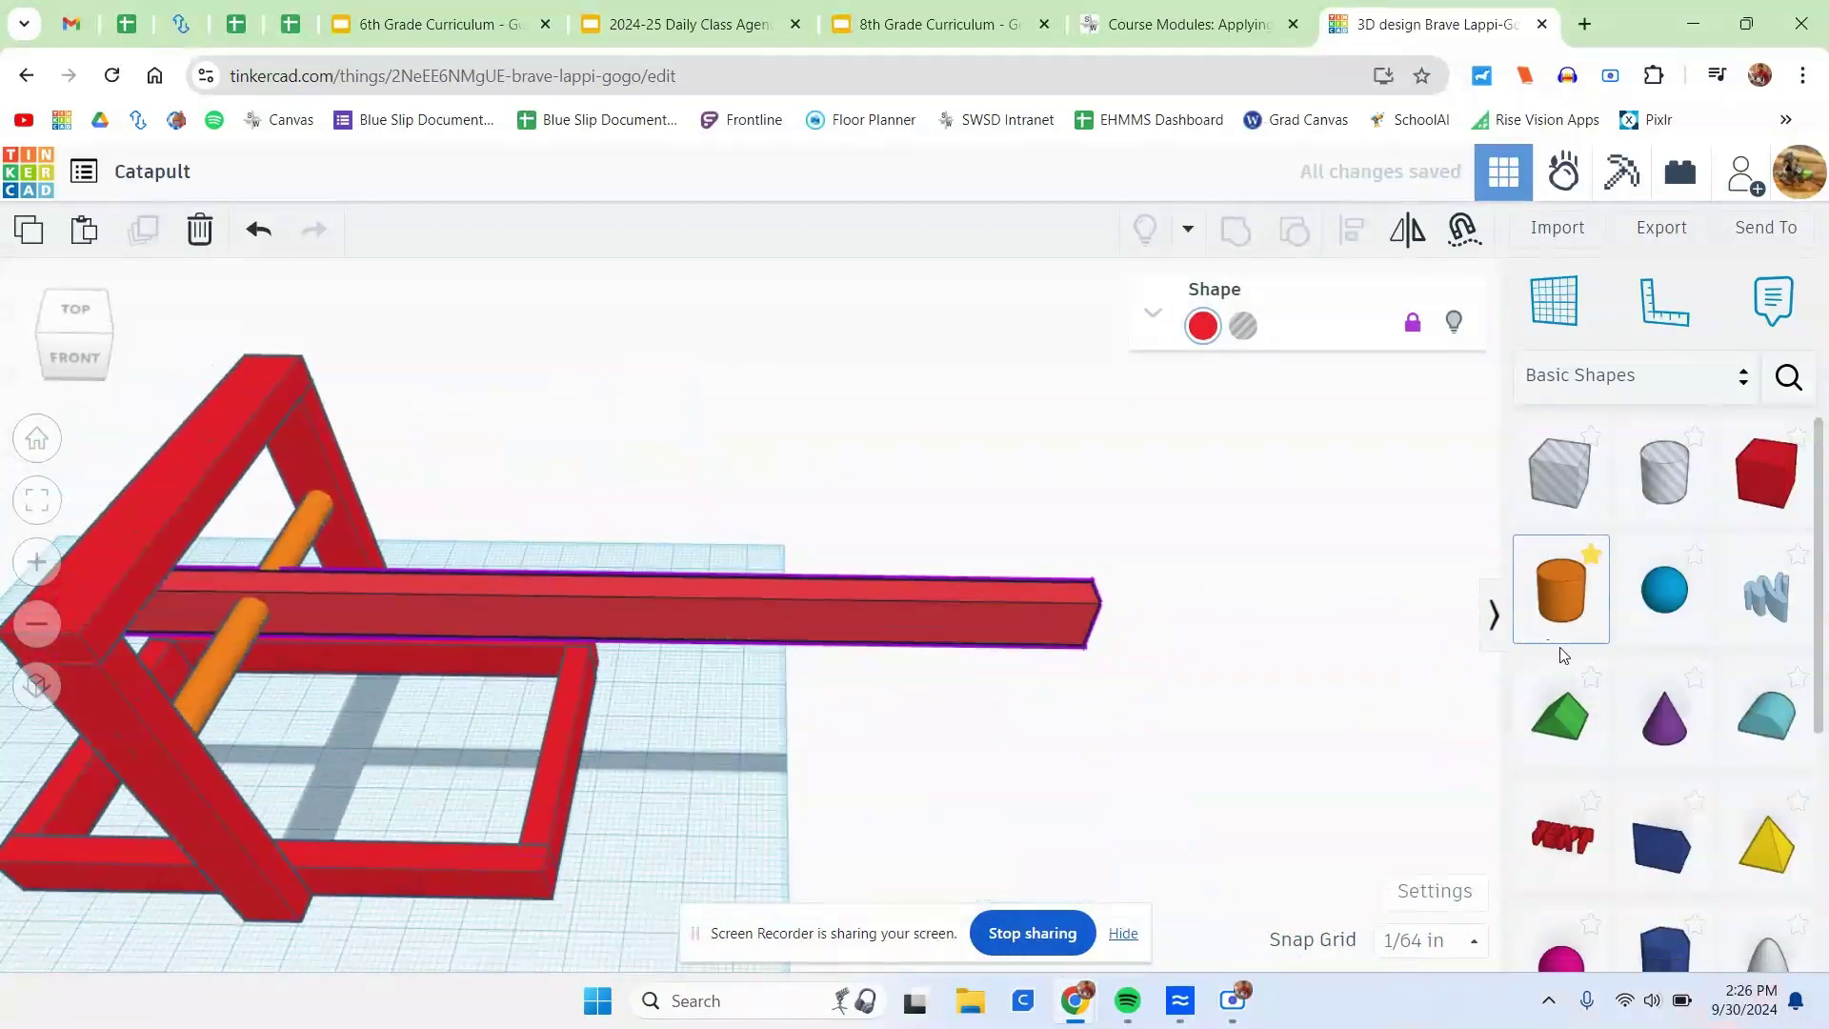
pyautogui.moveTo(1576, 614); pyautogui.dragTo(1067, 588)
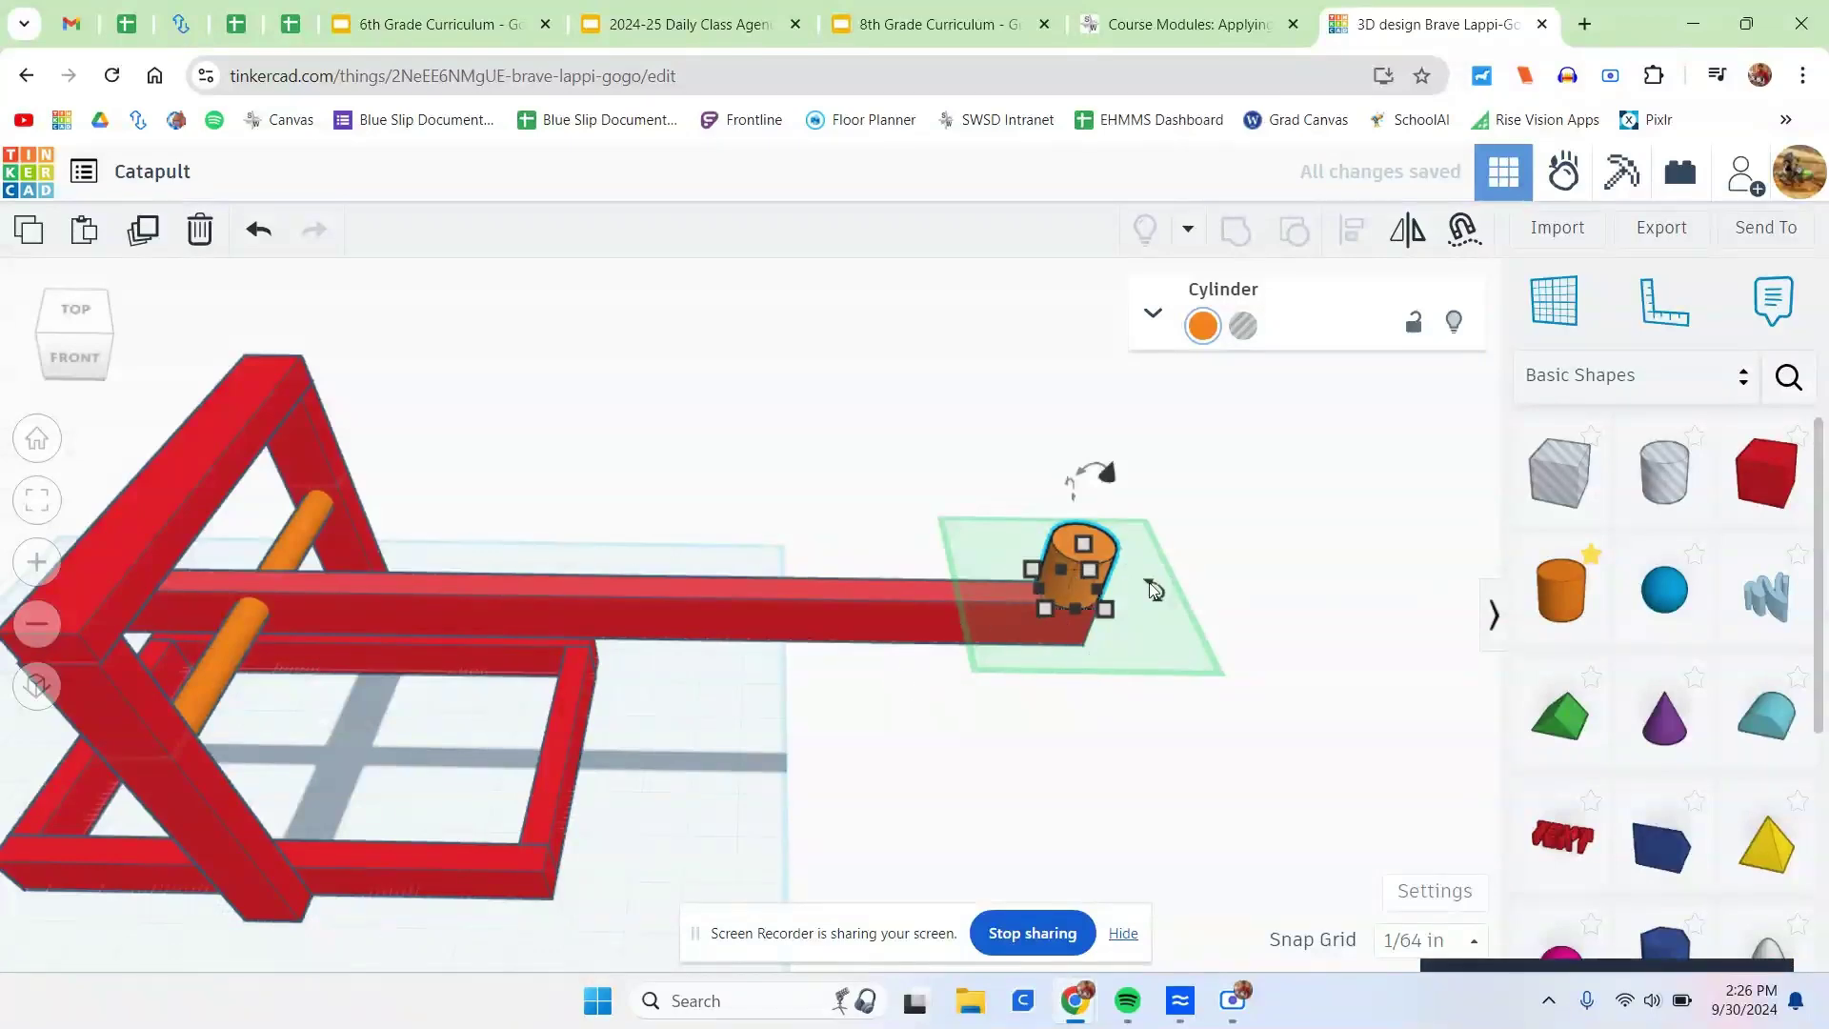
pyautogui.click(1411, 321)
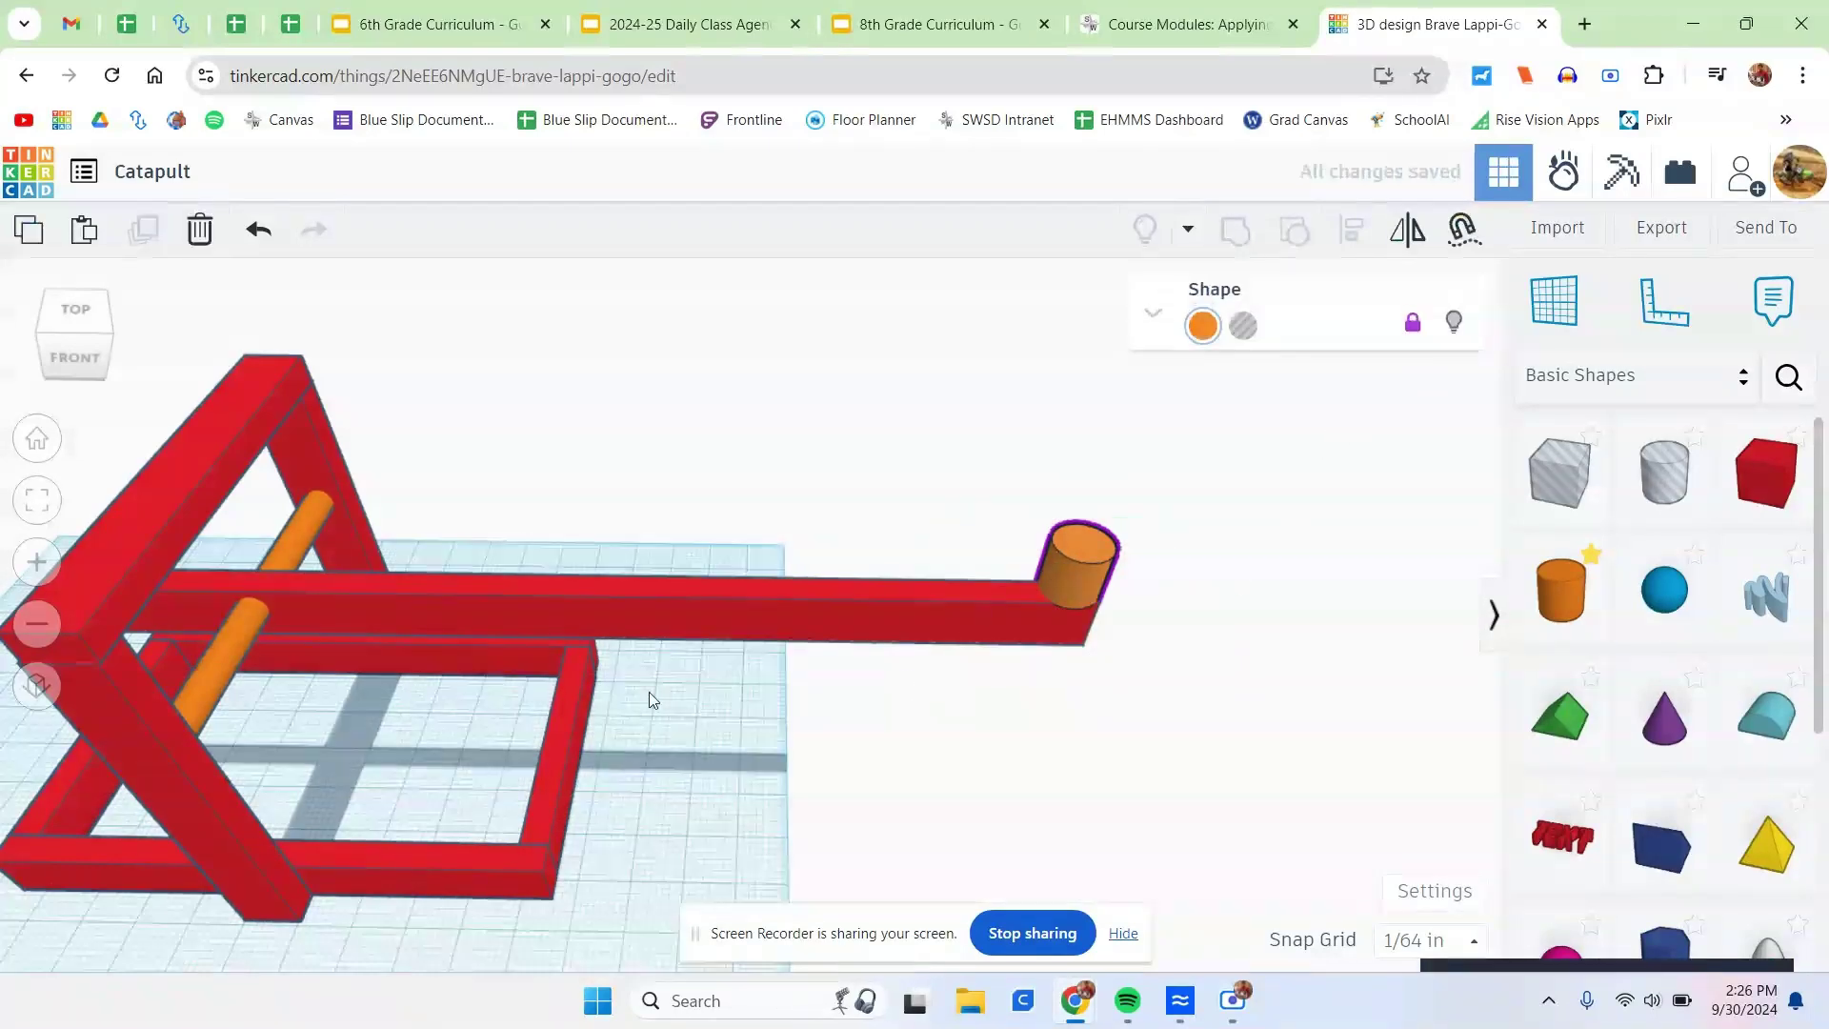
# Add a new box on the workplane beside the base frame's near rail and set its depth to 0.5 in.
pyautogui.moveTo(649, 692); pyautogui.dragTo(1160, 565, button='right')
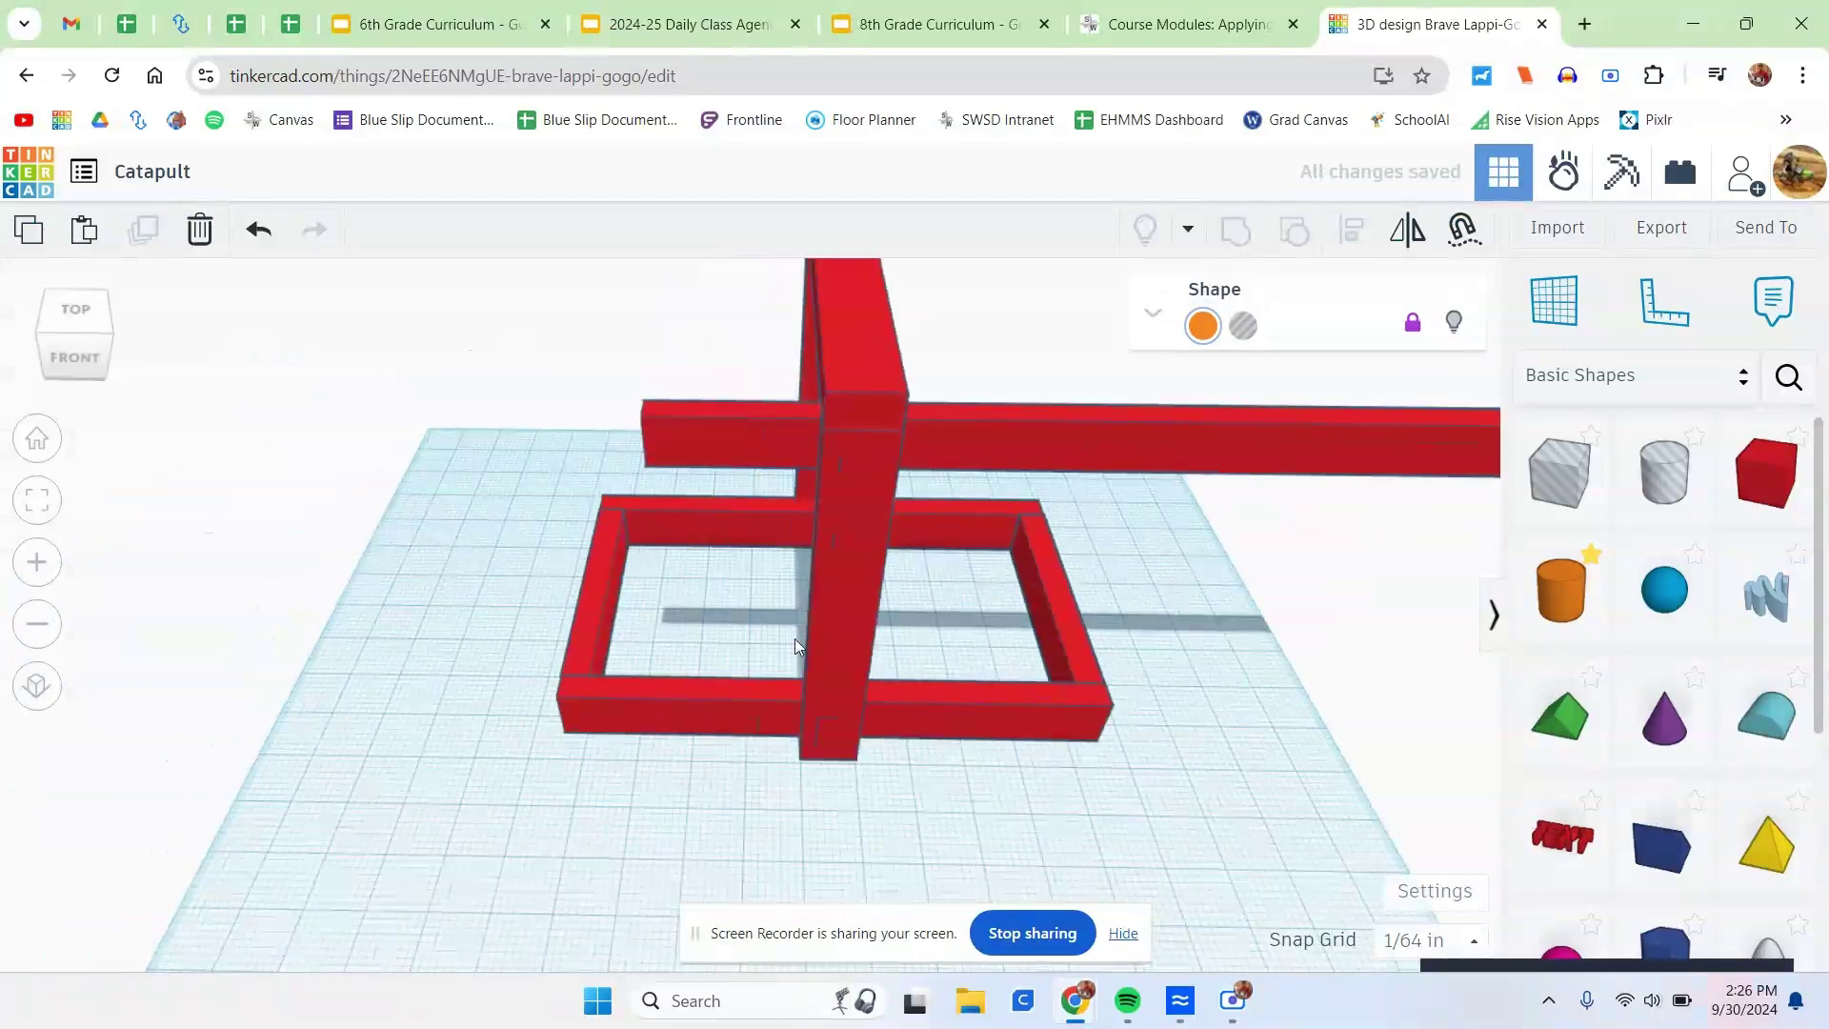
pyautogui.click(1766, 499)
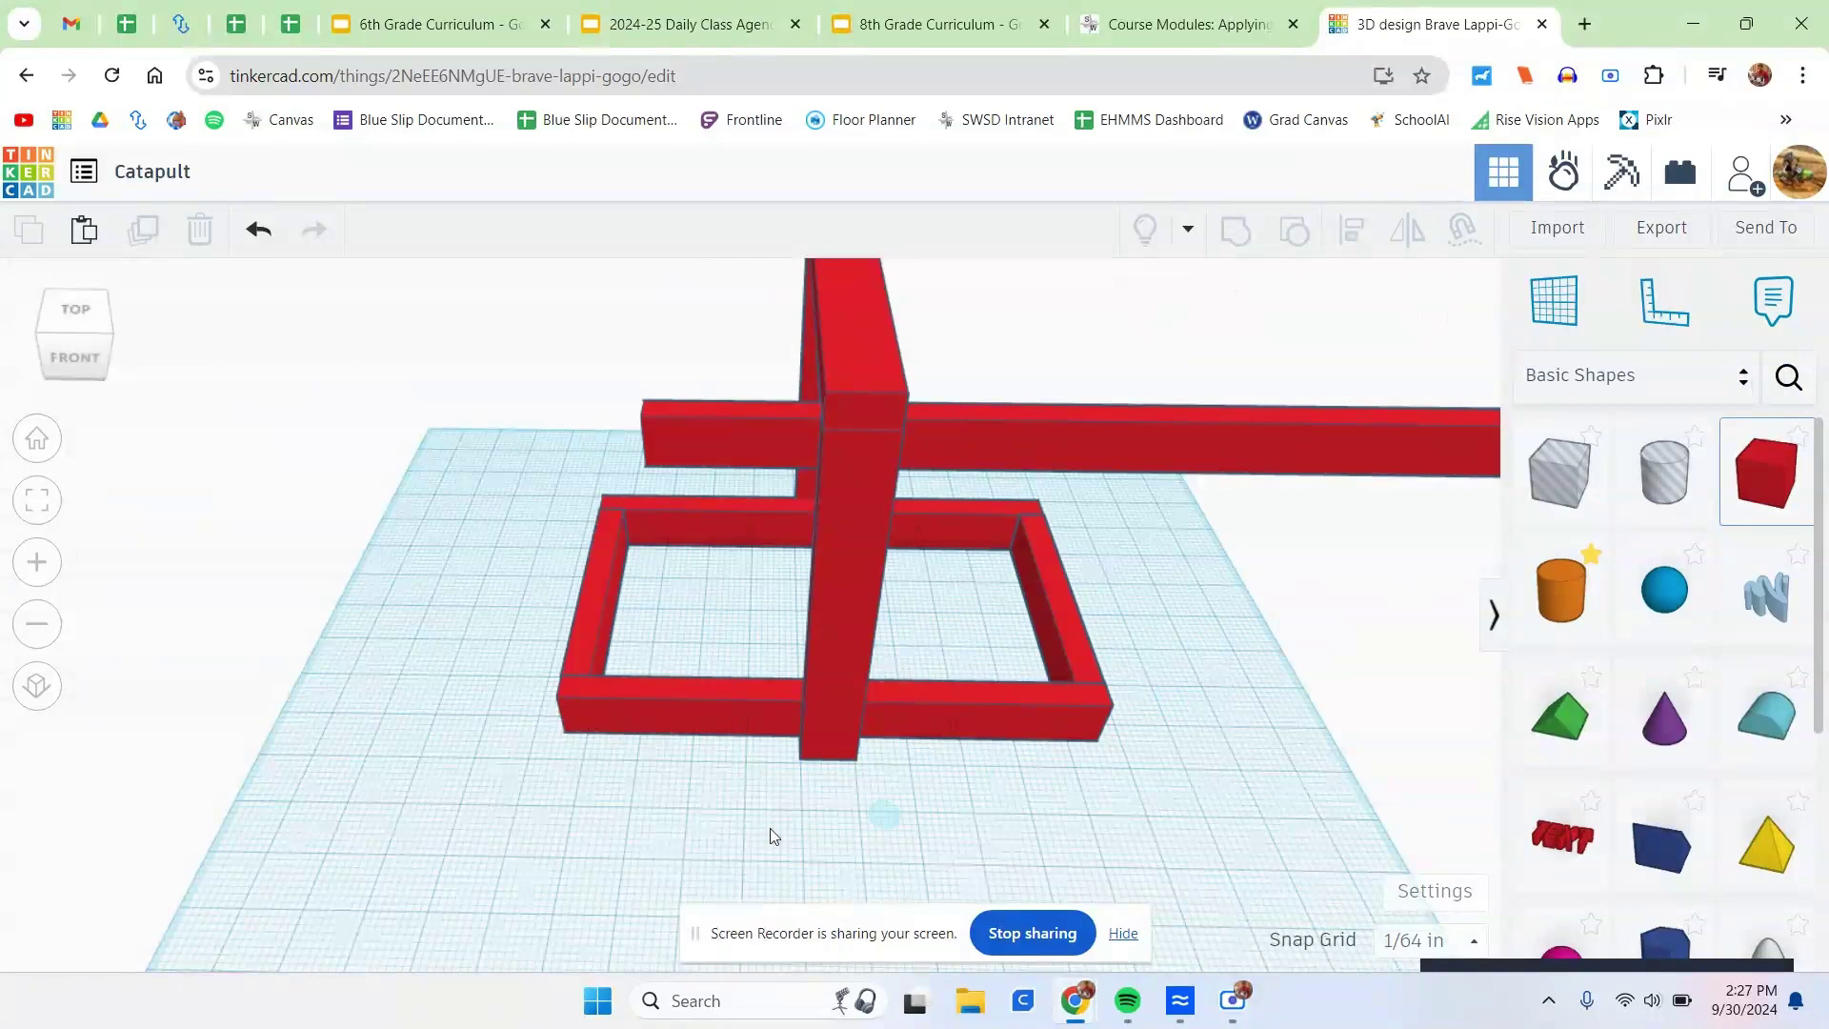
pyautogui.click(663, 756)
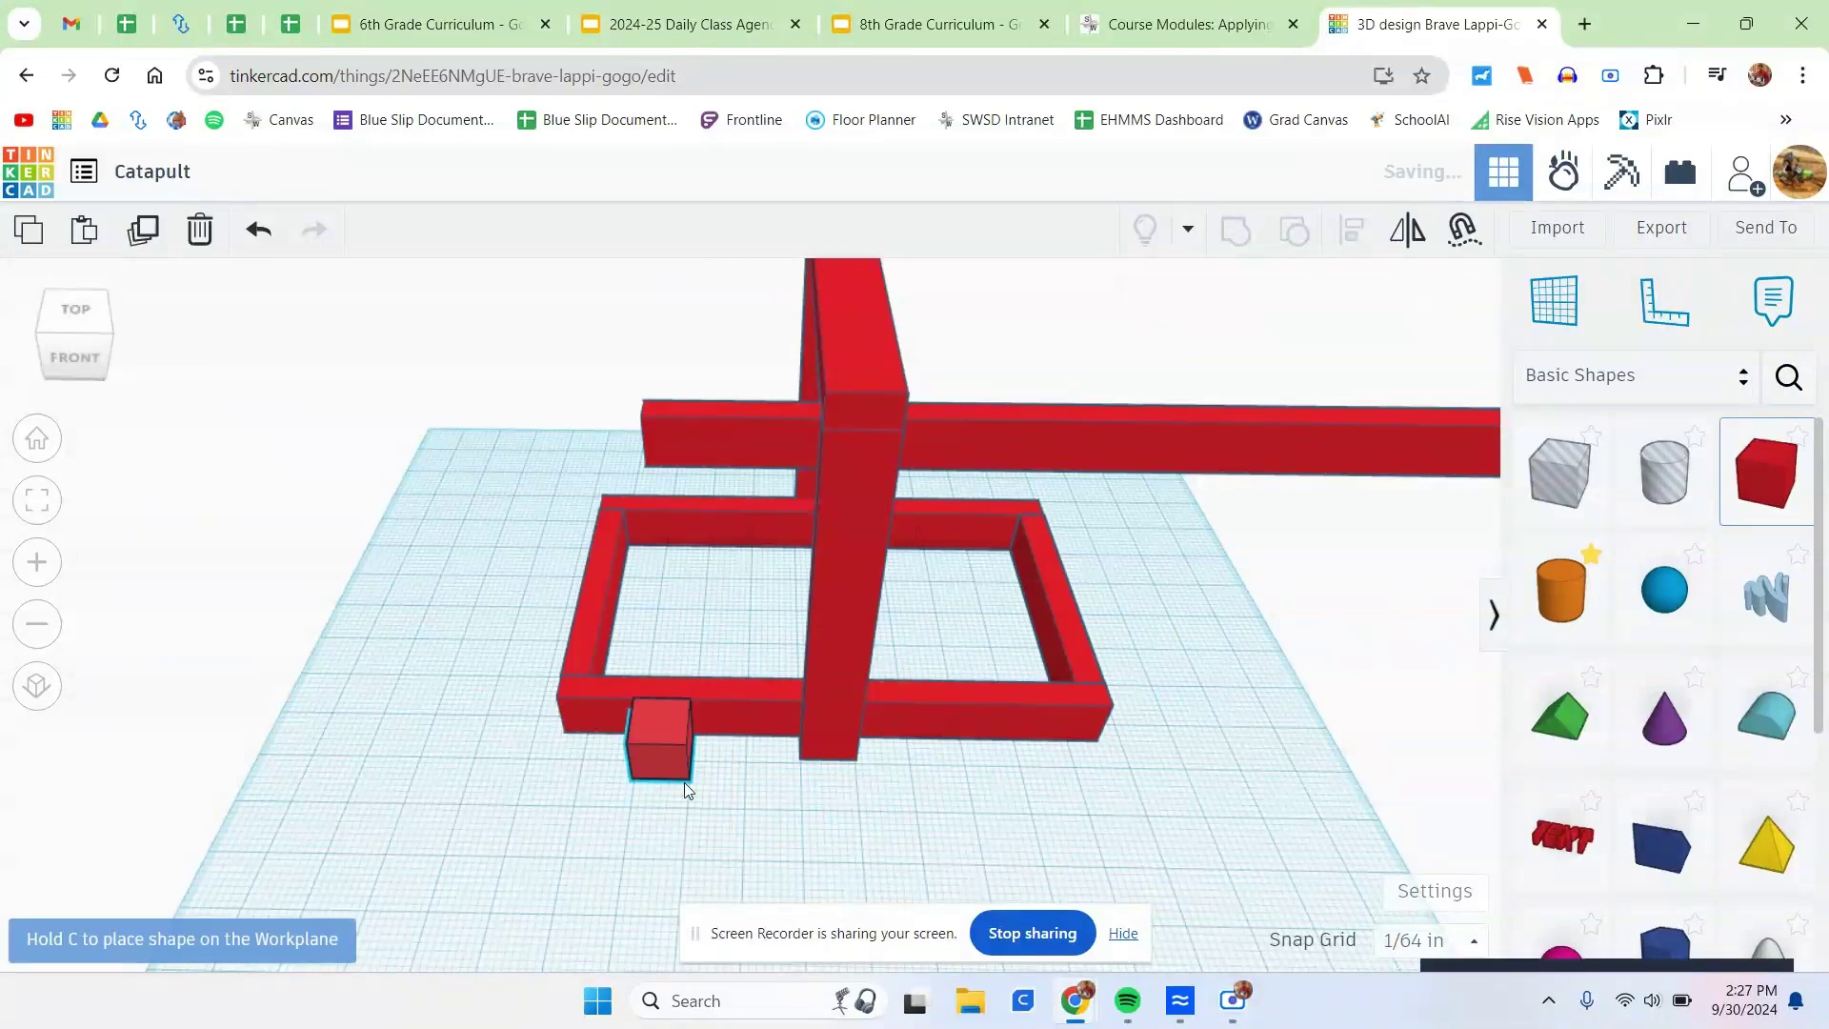
pyautogui.scroll(1, 688, 784)
pyautogui.click(688, 783)
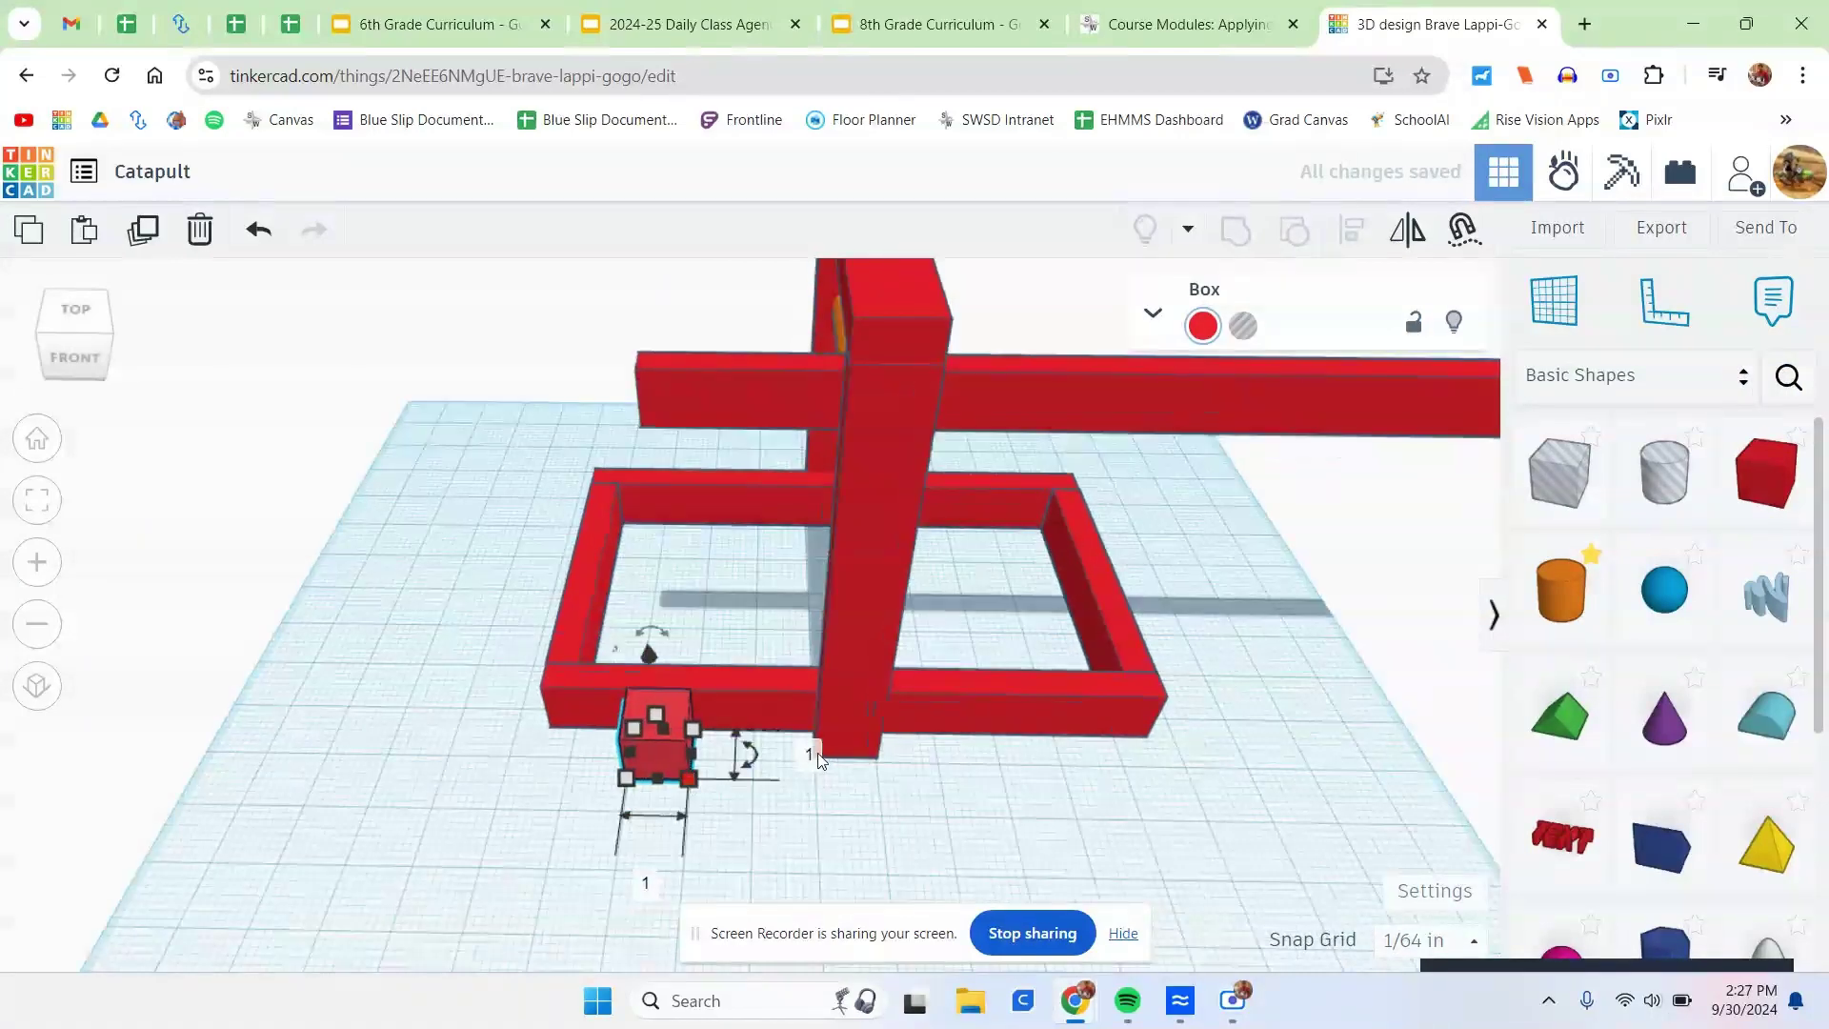
pyautogui.press('Return')
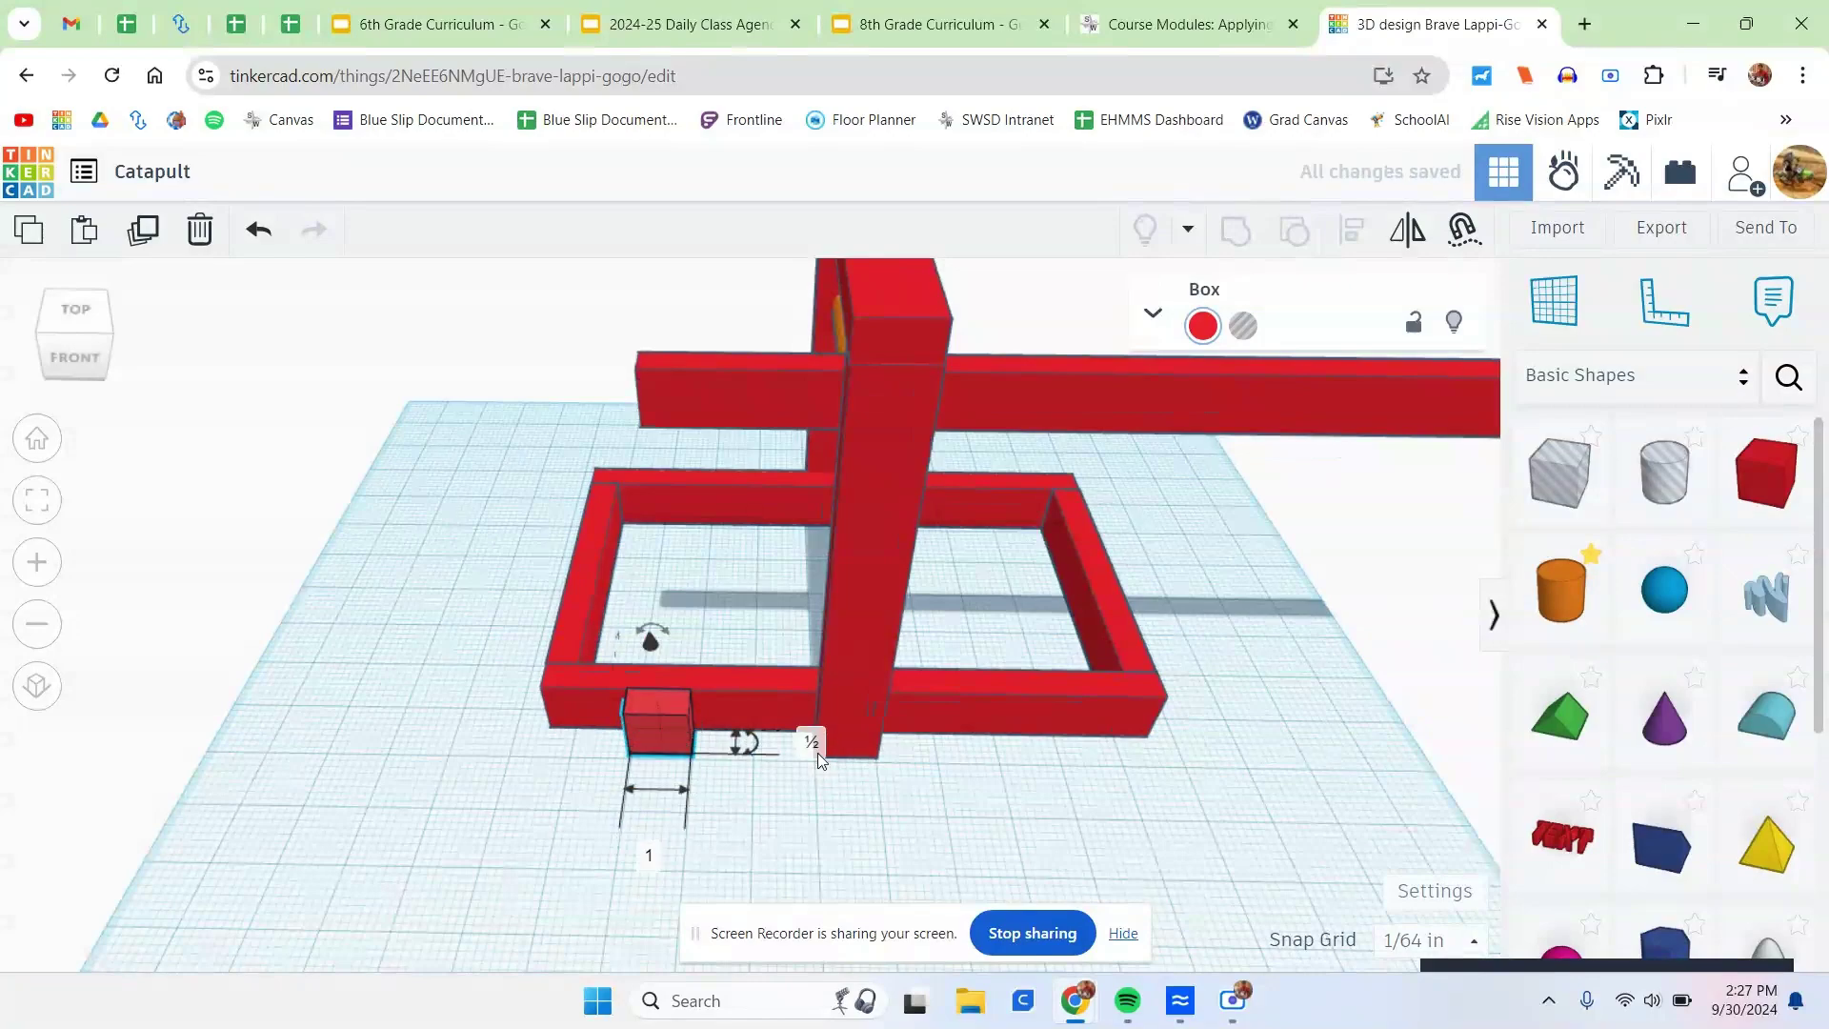
# Set the new box's height to 8 in.
pyautogui.moveTo(720, 799); pyautogui.dragTo(717, 746, button='right')
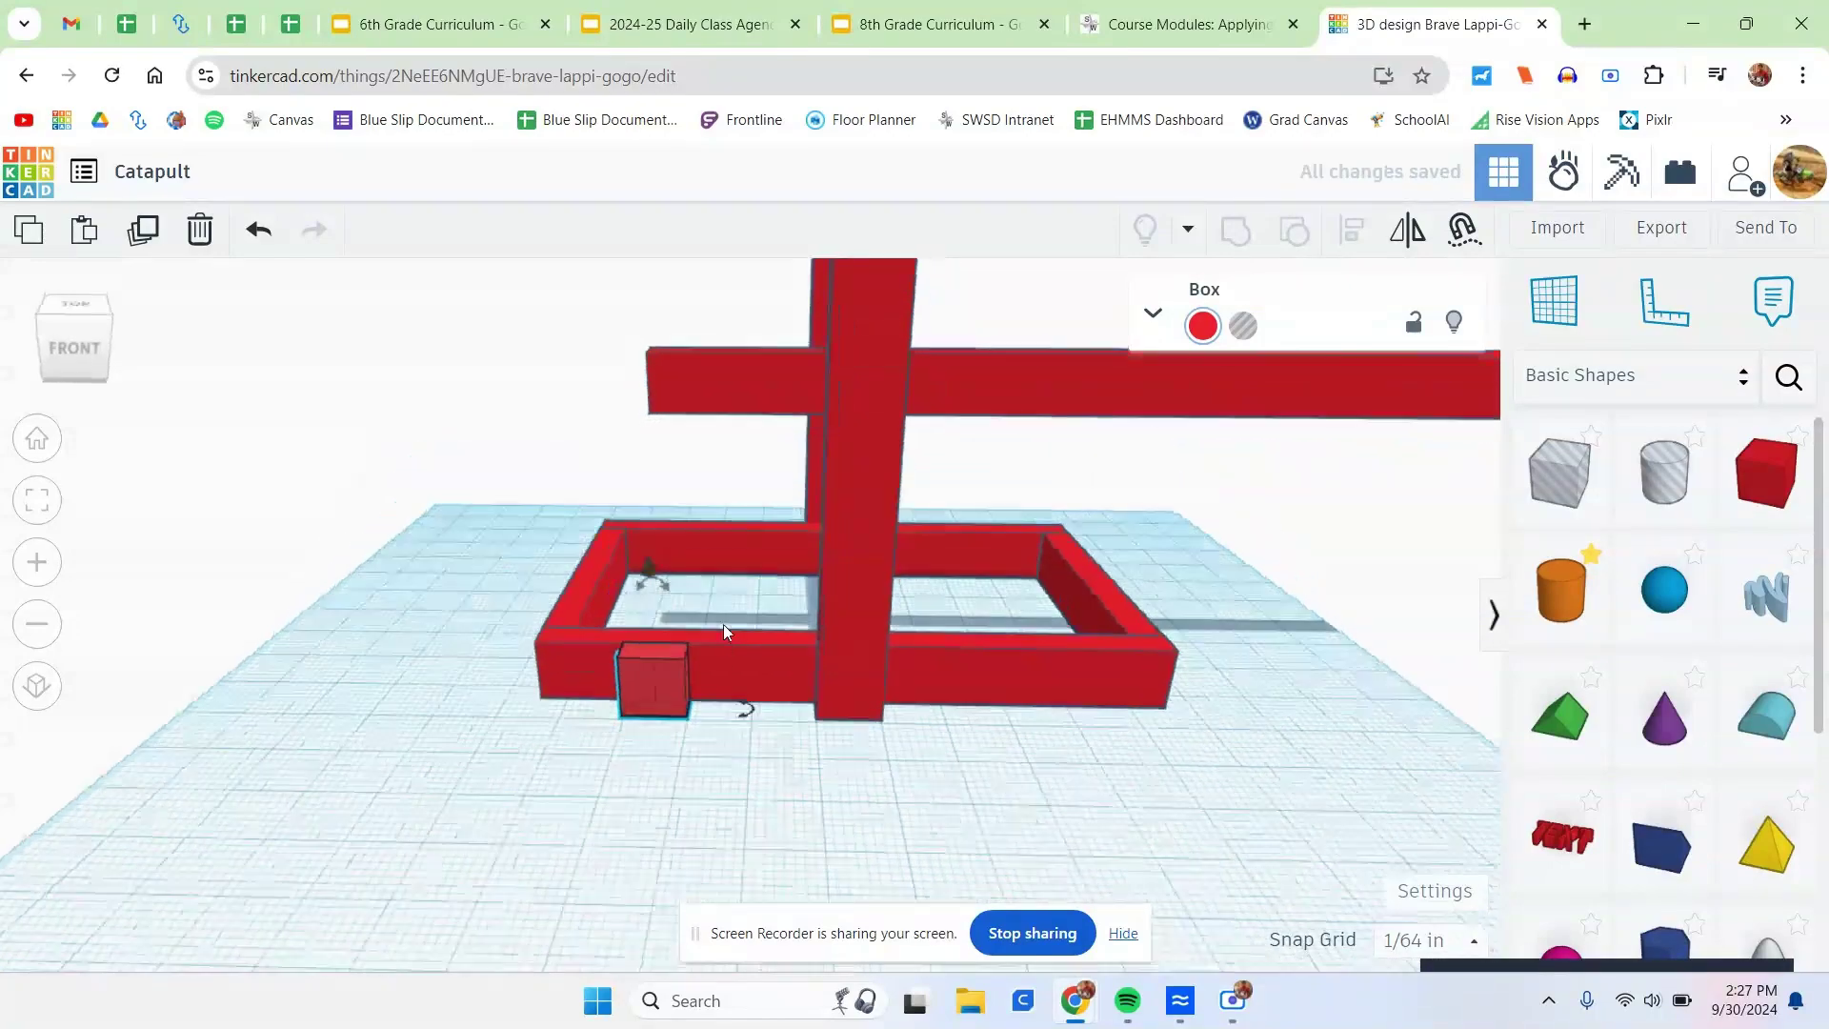
pyautogui.moveTo(724, 625); pyautogui.dragTo(723, 729, button='middle')
pyautogui.click(656, 775)
pyautogui.click(655, 775)
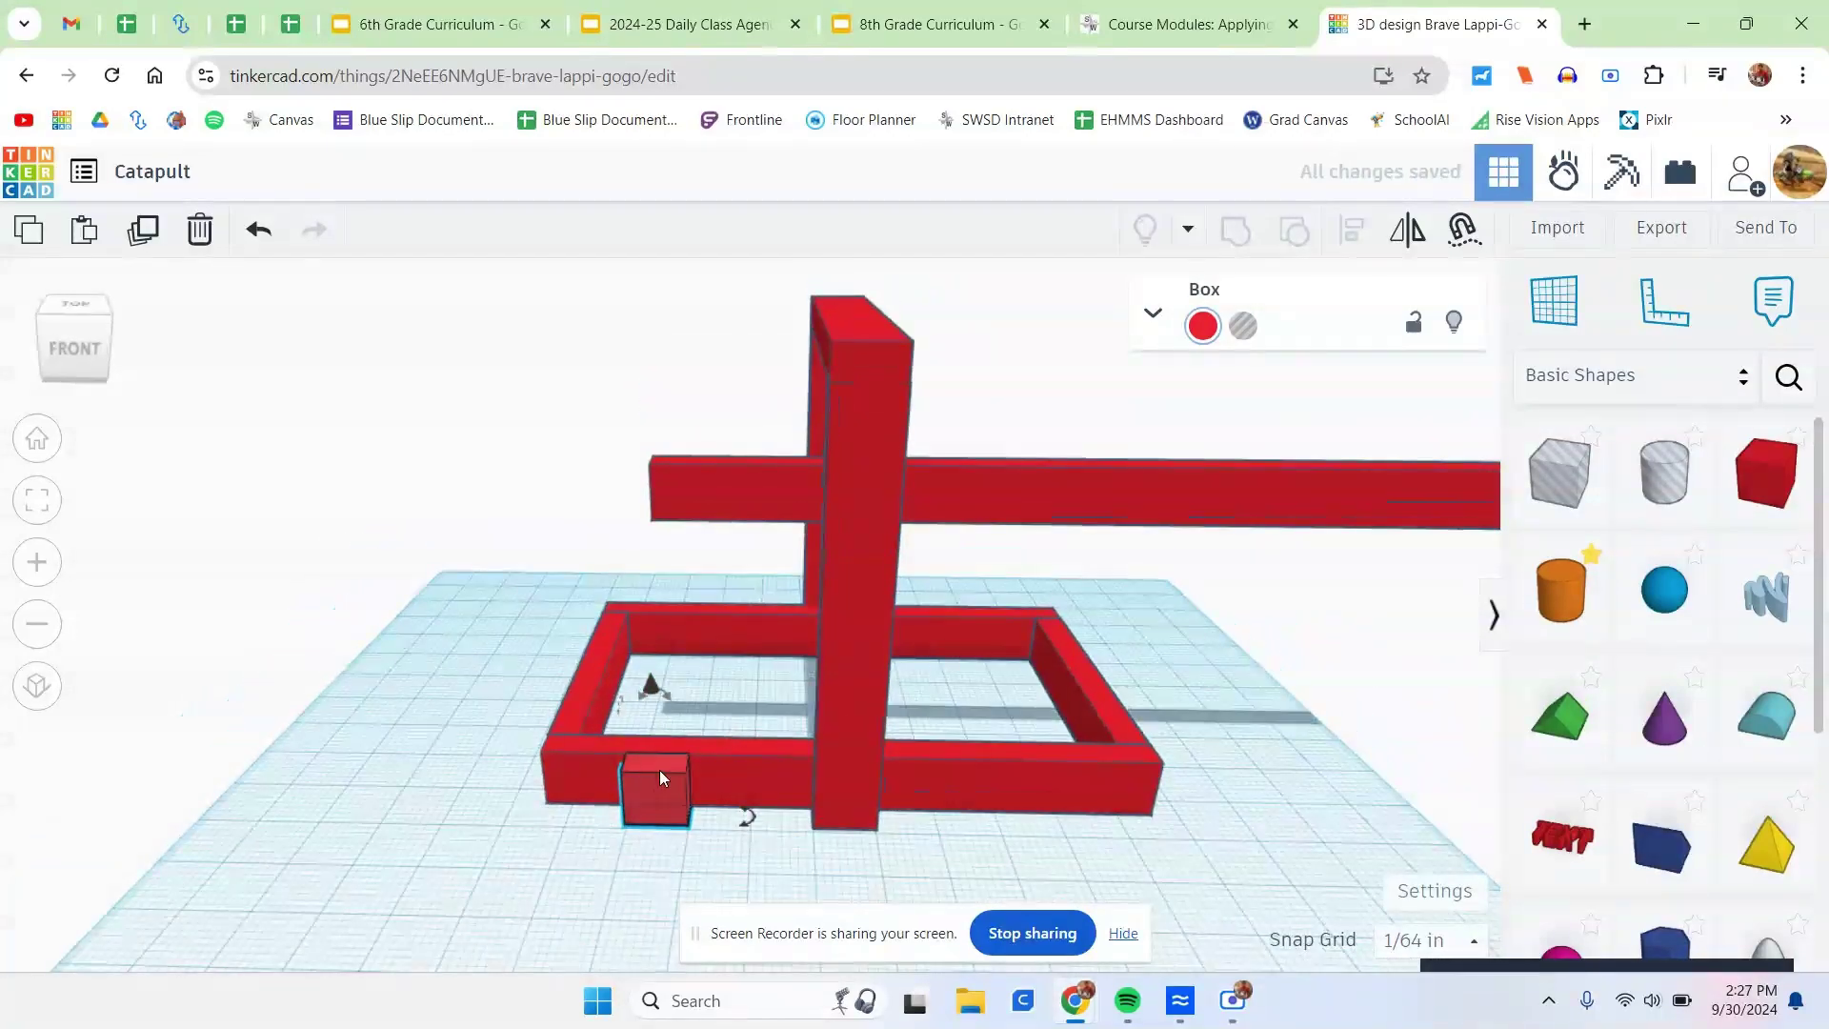
pyautogui.scroll(3, 659, 770)
pyautogui.click(777, 798)
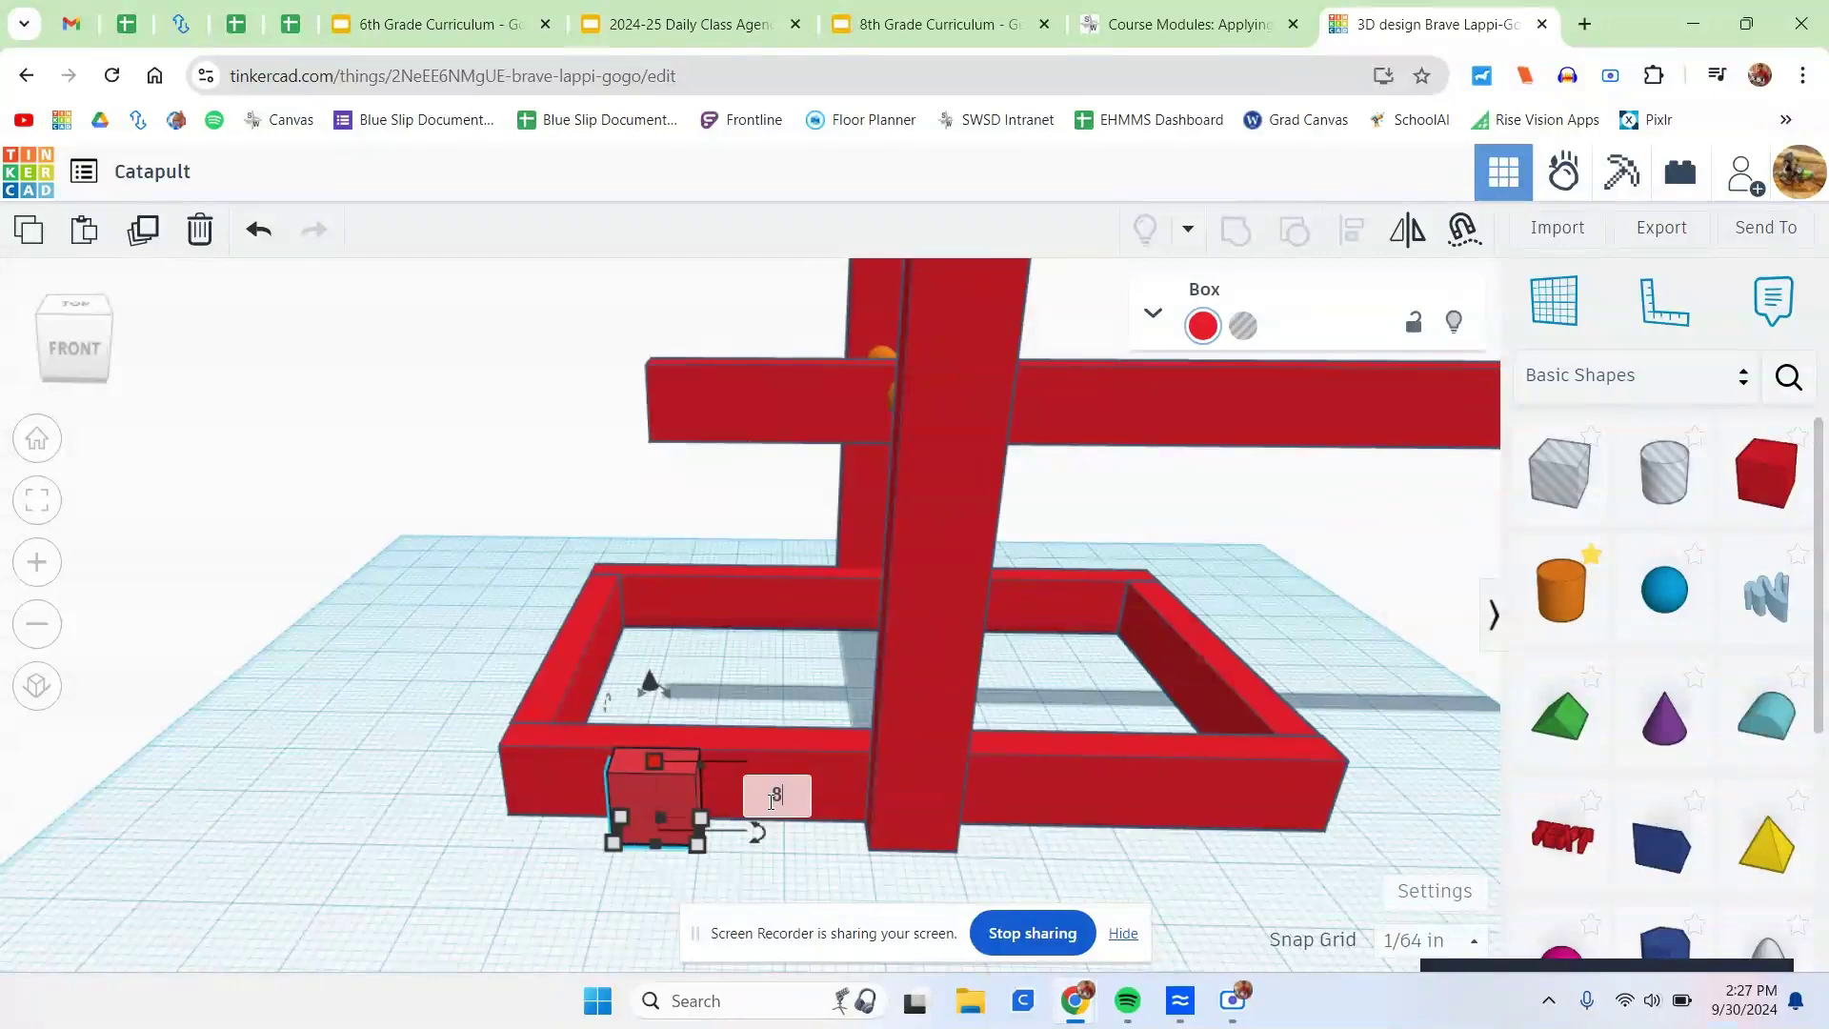
pyautogui.write('8')
pyautogui.press('Return')
pyautogui.scroll(-2, 877, 439)
pyautogui.moveTo(876, 438); pyautogui.dragTo(835, 678, button='middle')
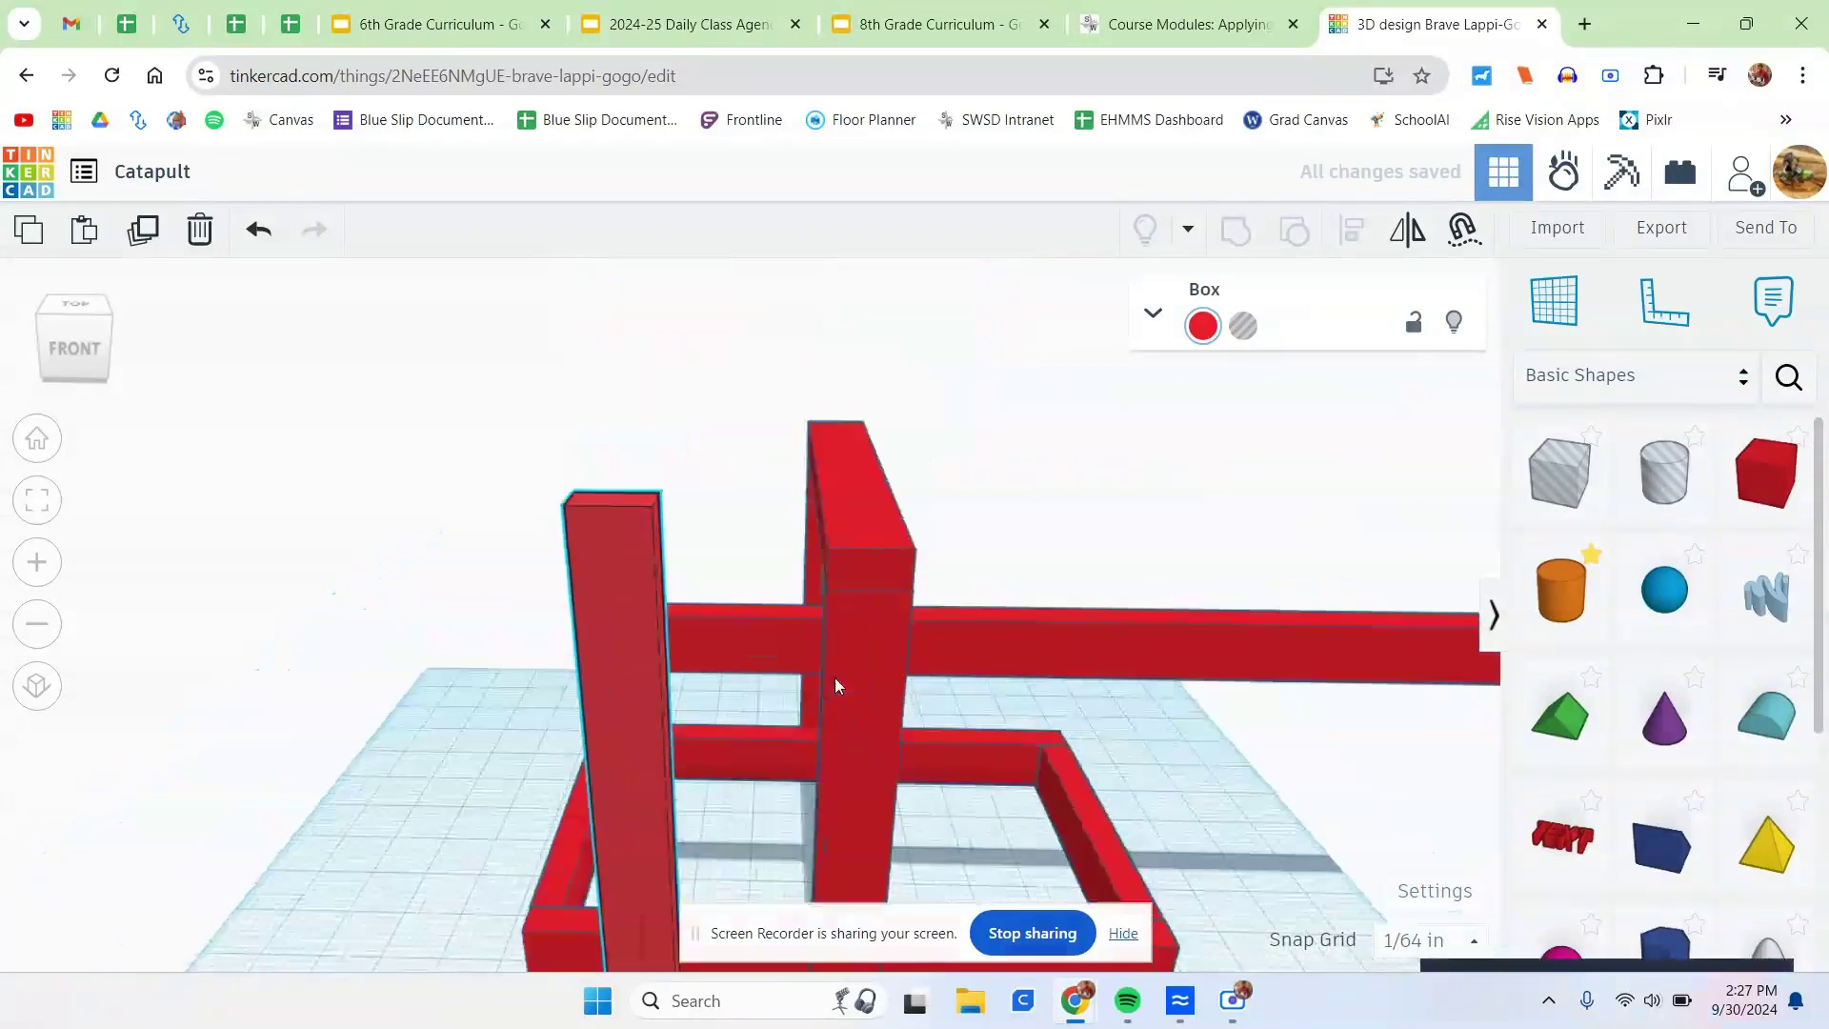
# Tilt the 8 in box diagonally so its upper end leans toward the top of the near post.
pyautogui.moveTo(835, 678); pyautogui.dragTo(877, 649, button='right')
pyautogui.scroll(3, 809, 551)
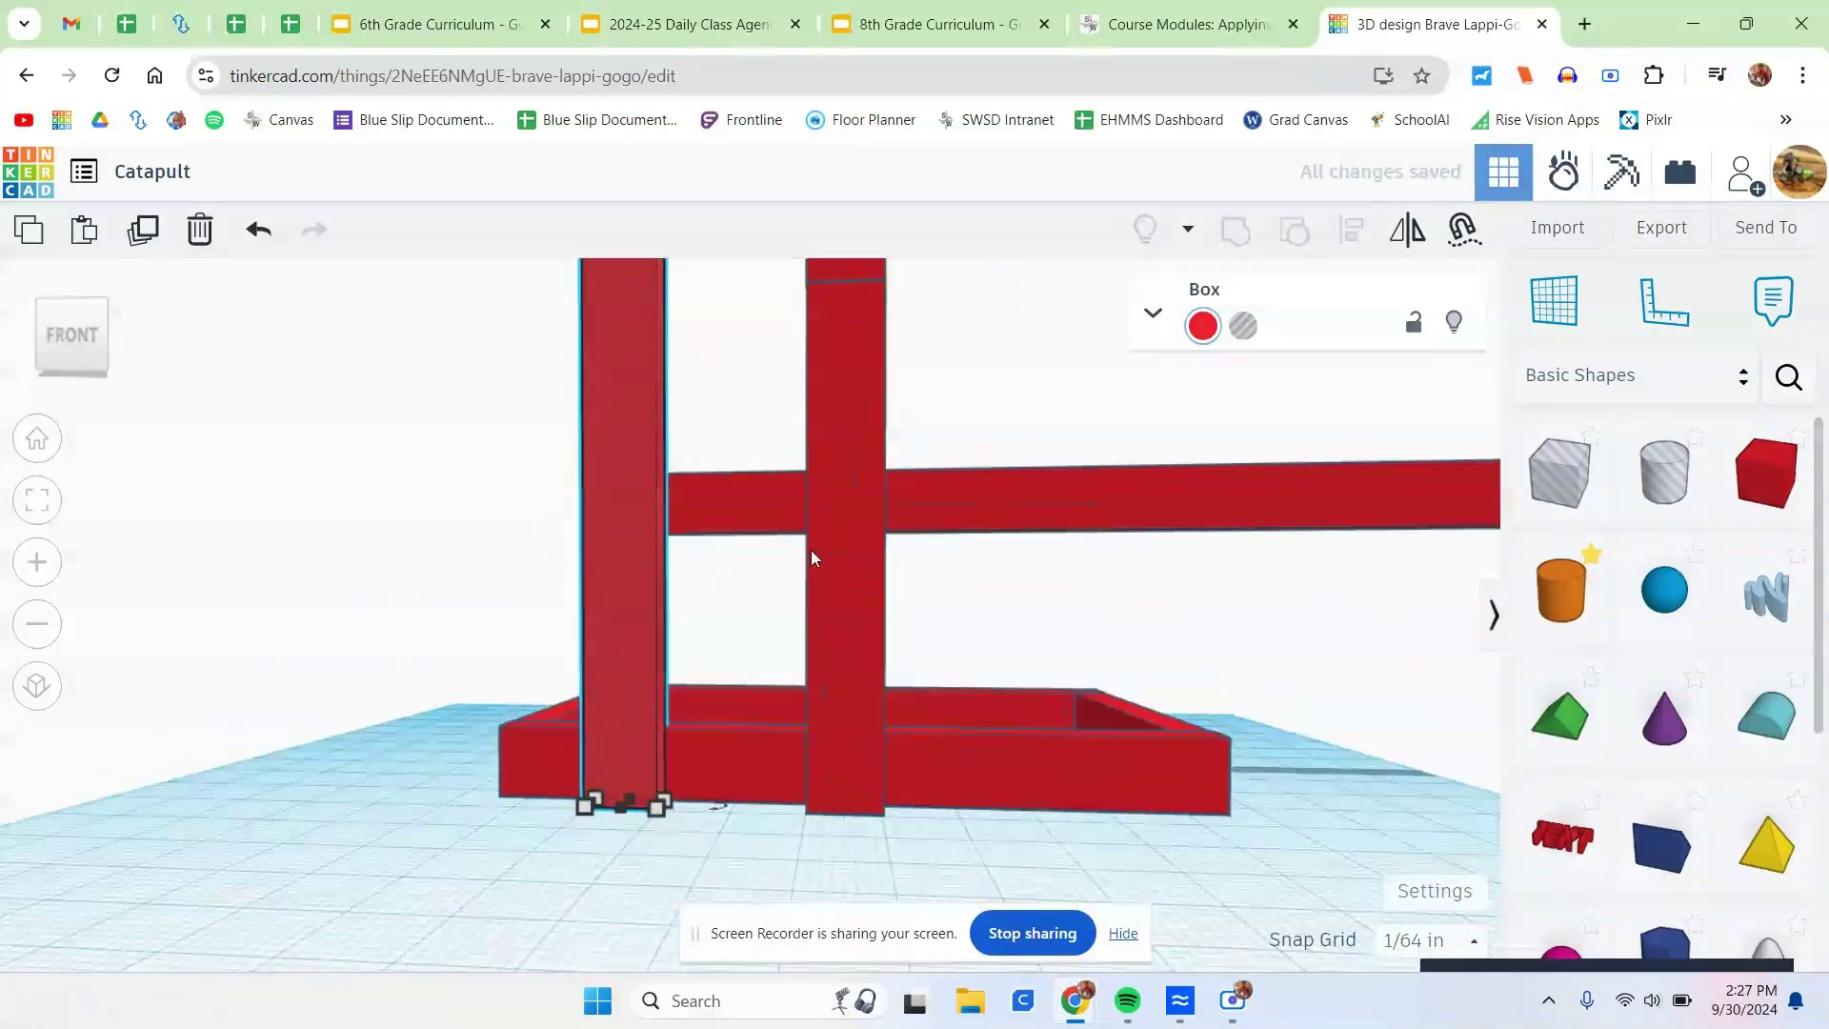
pyautogui.moveTo(810, 550); pyautogui.dragTo(809, 682, button='middle')
pyautogui.moveTo(707, 503); pyautogui.dragTo(800, 614, button='right')
pyautogui.moveTo(800, 614); pyautogui.dragTo(758, 503, button='middle')
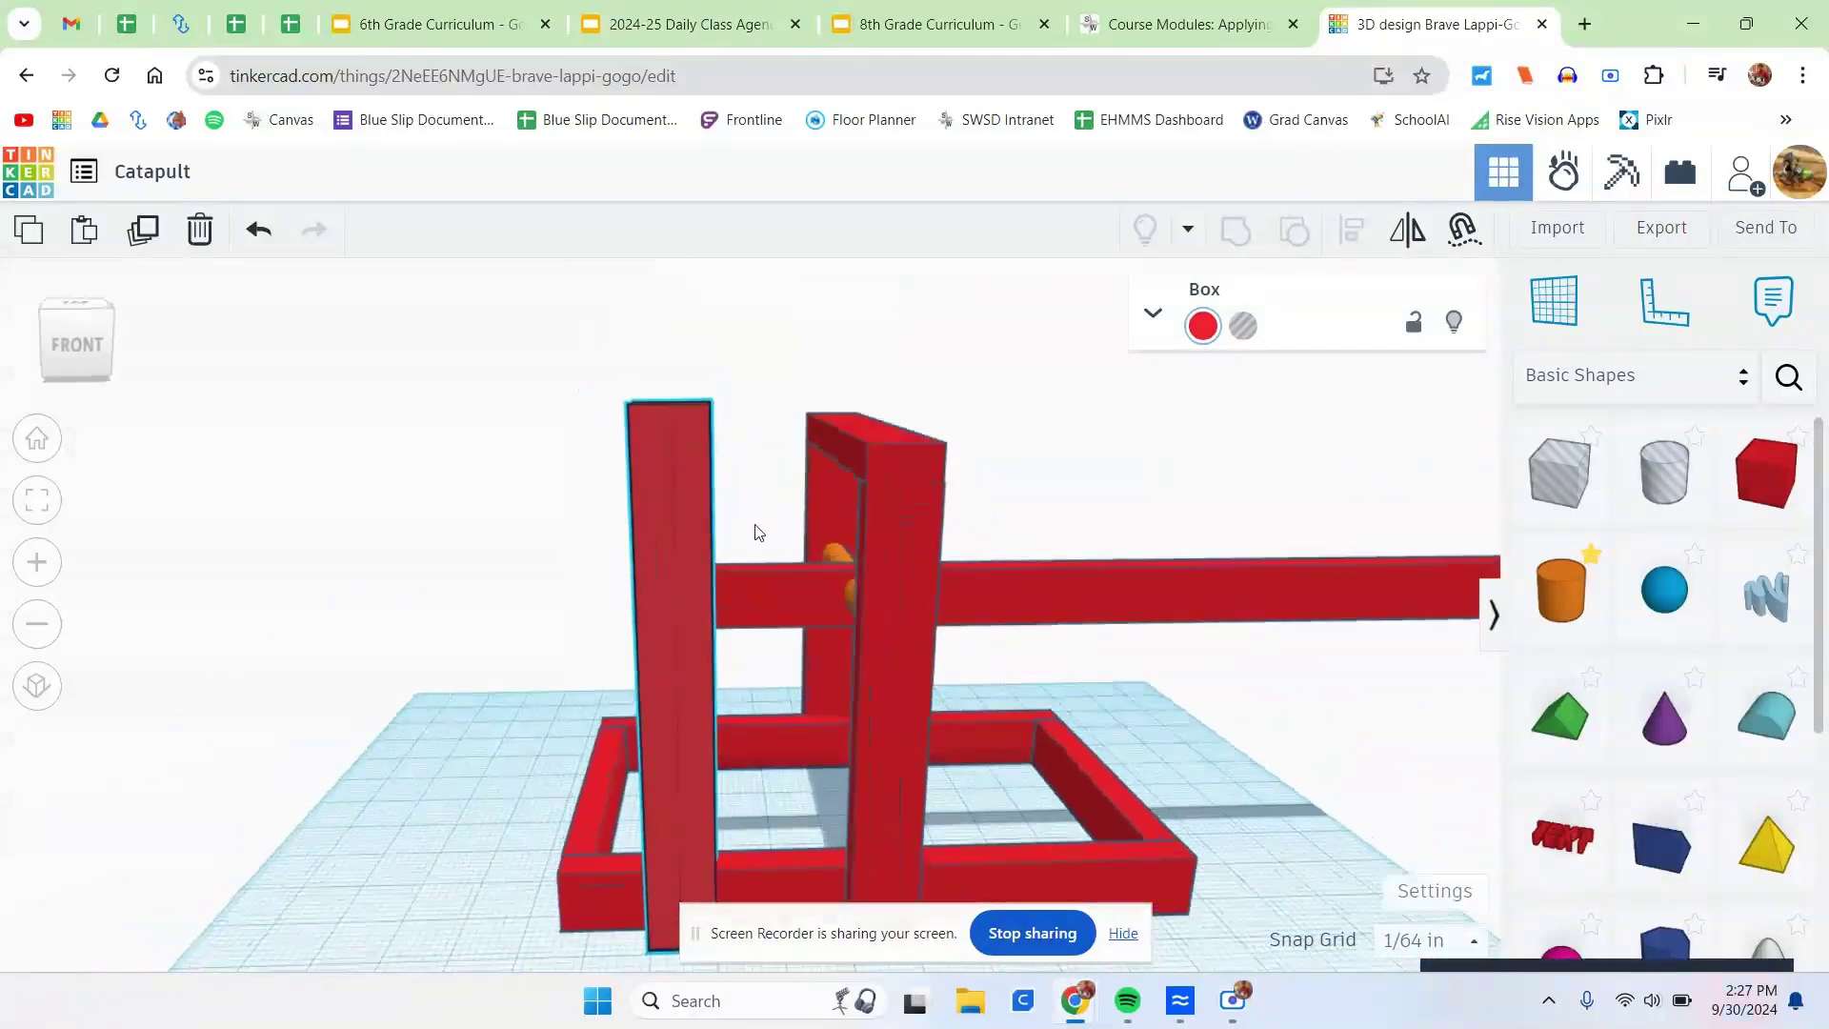
pyautogui.moveTo(755, 524)
pyautogui.mouseDown(button='right')
pyautogui.moveTo(764, 585)
pyautogui.moveTo(759, 522)
pyautogui.mouseUp(button='right')
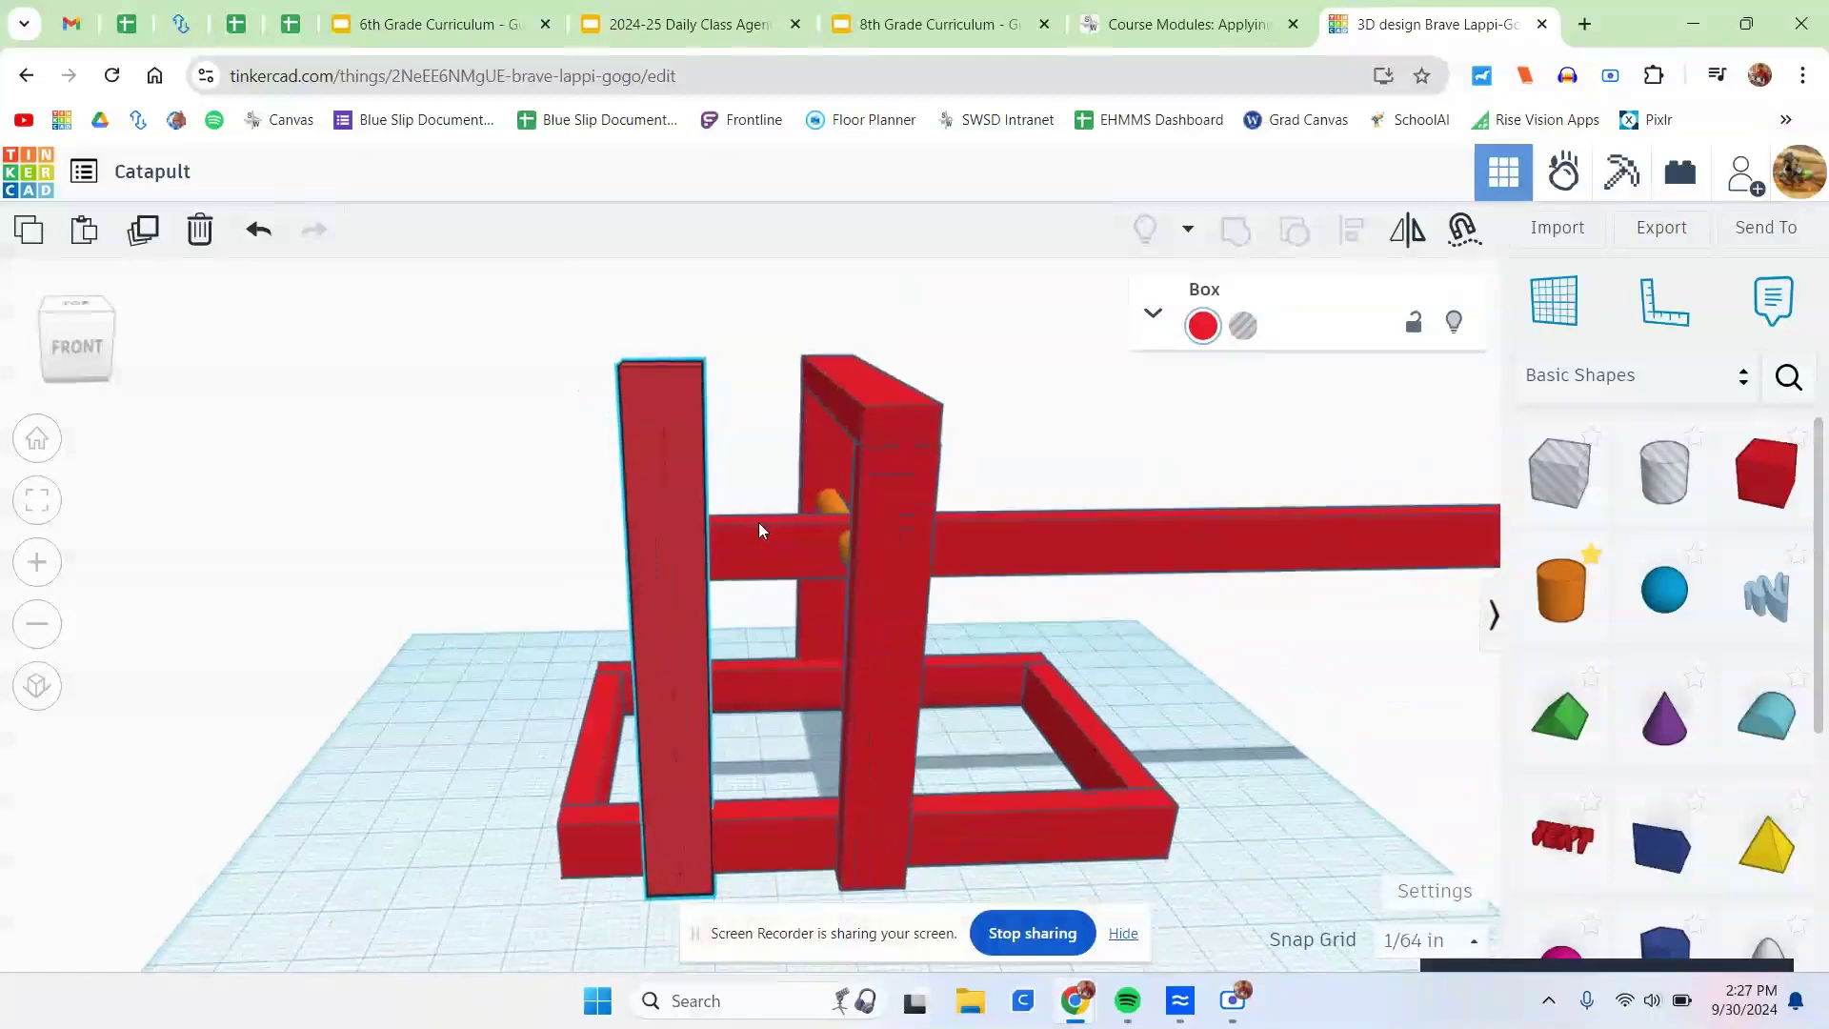
pyautogui.moveTo(663, 304)
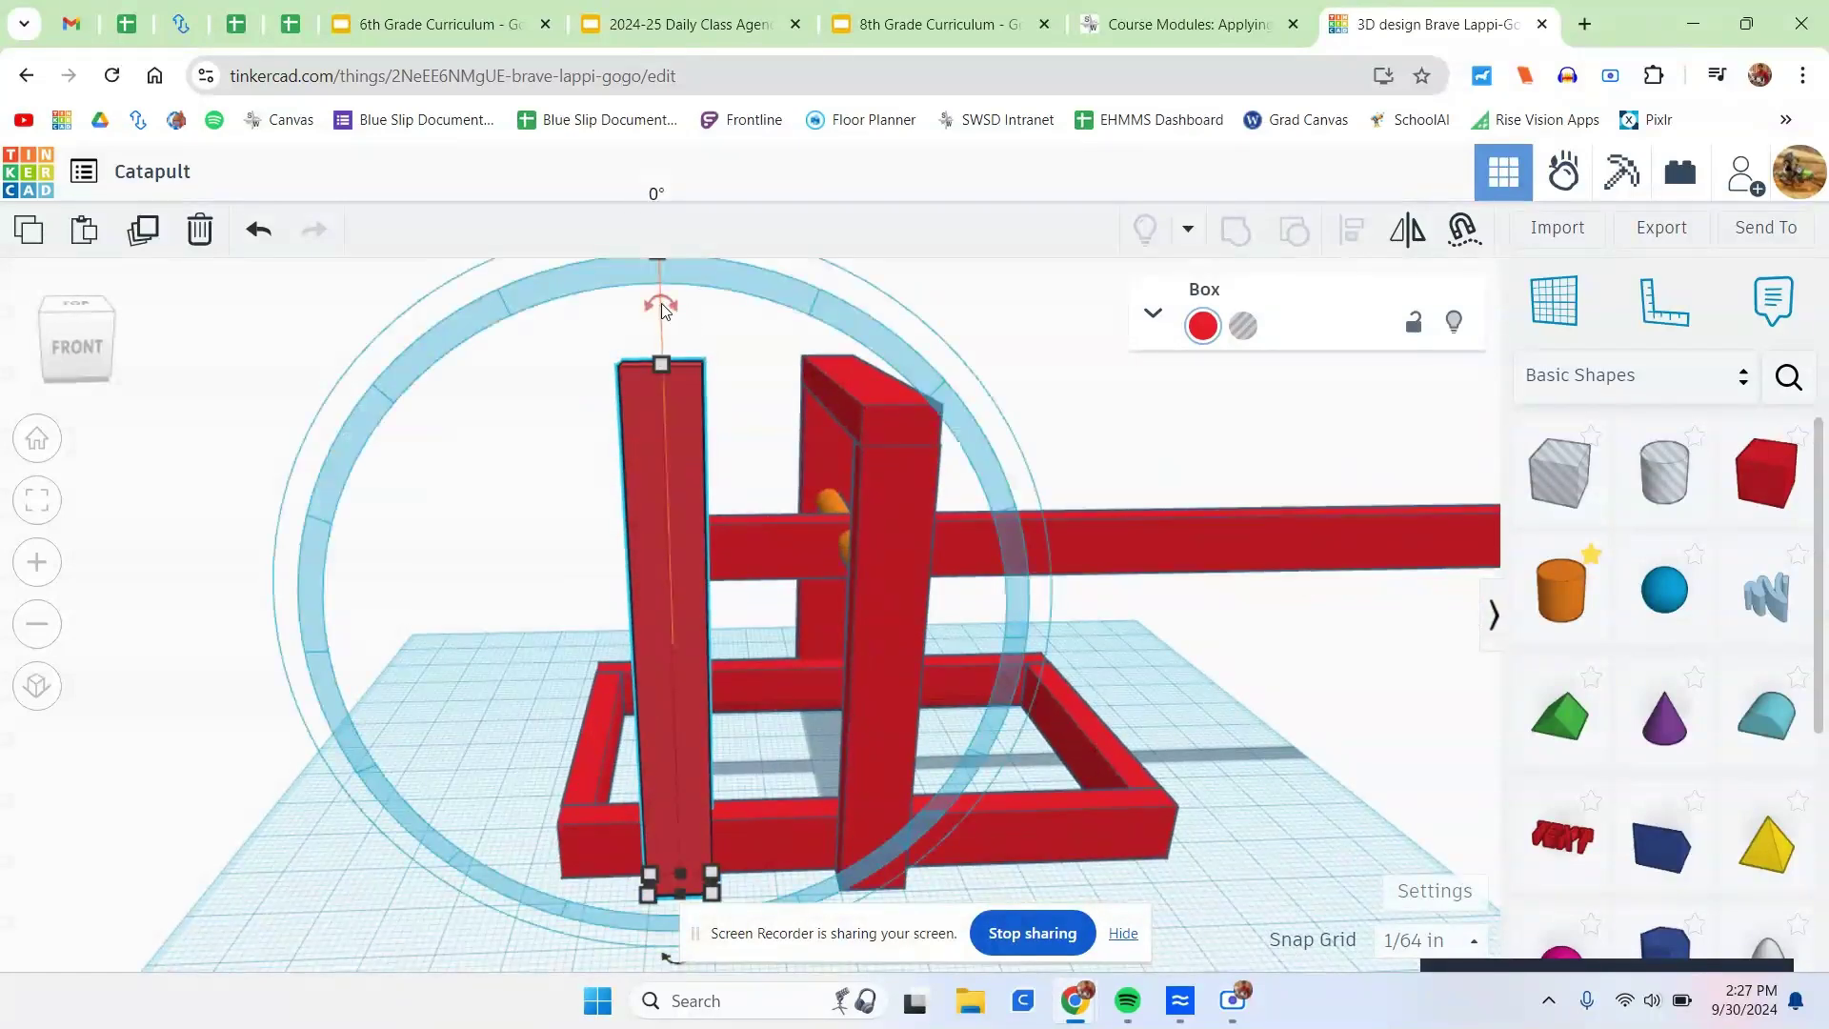
pyautogui.moveTo(662, 305); pyautogui.dragTo(933, 324)
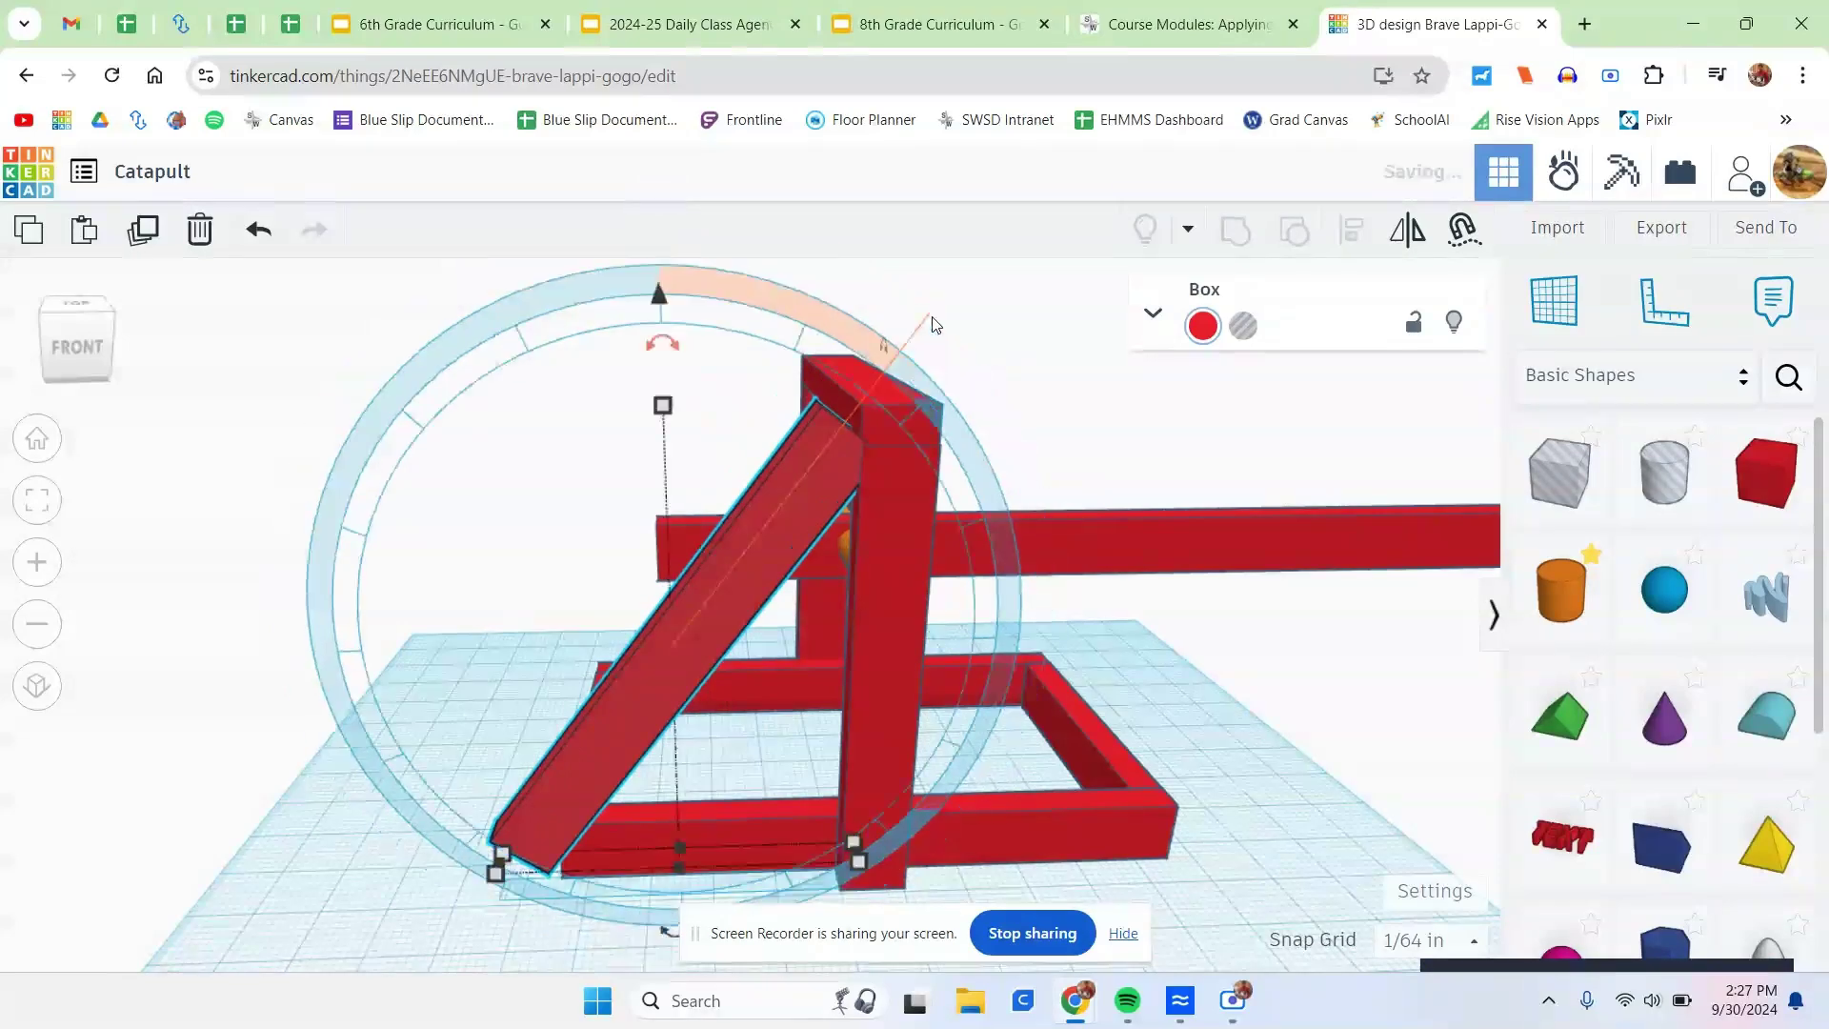
# Shift the tilted box toward the near post and lower it slightly to form a diagonal brace.
pyautogui.press('Right')
pyautogui.press('Right')
pyautogui.press('Right')
pyautogui.press('Right')
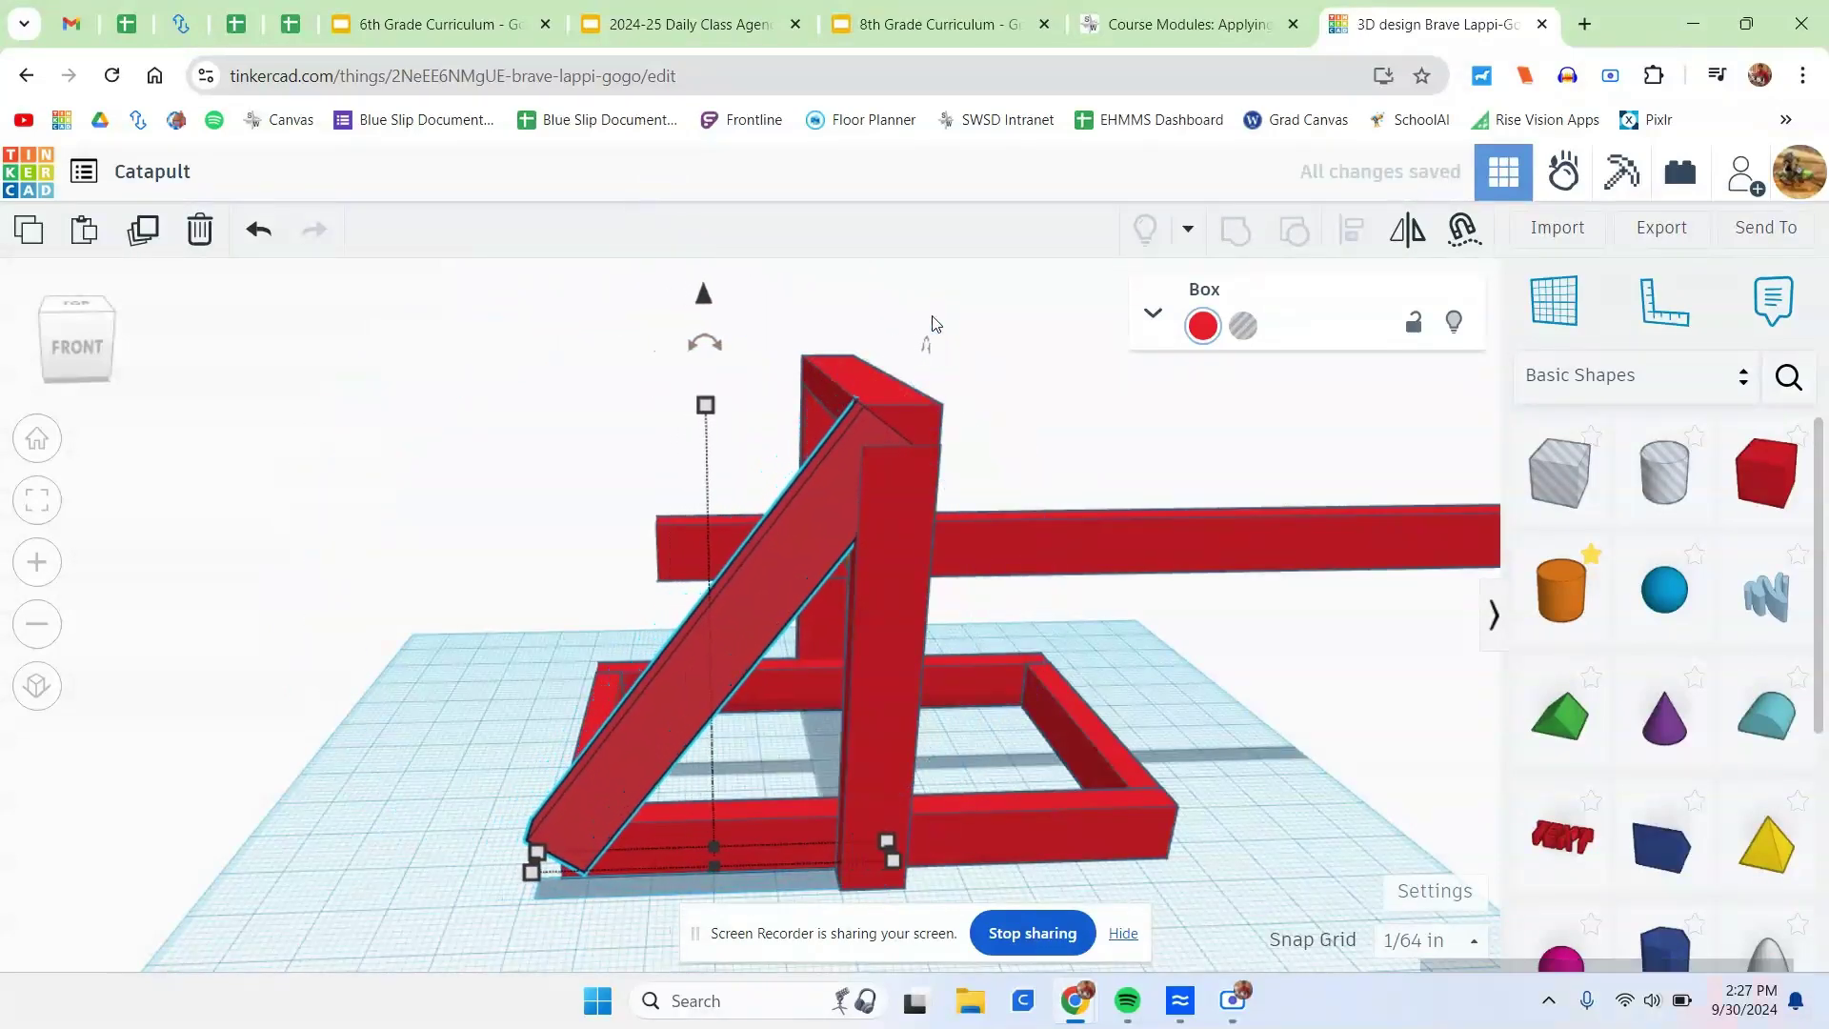
pyautogui.moveTo(705, 295); pyautogui.dragTo(719, 376)
# Shrink the diagonal brace's footprint from its front corner to about 0.36 in wide and 5.34 in long.
pyautogui.moveTo(359, 816); pyautogui.dragTo(572, 804, button='right')
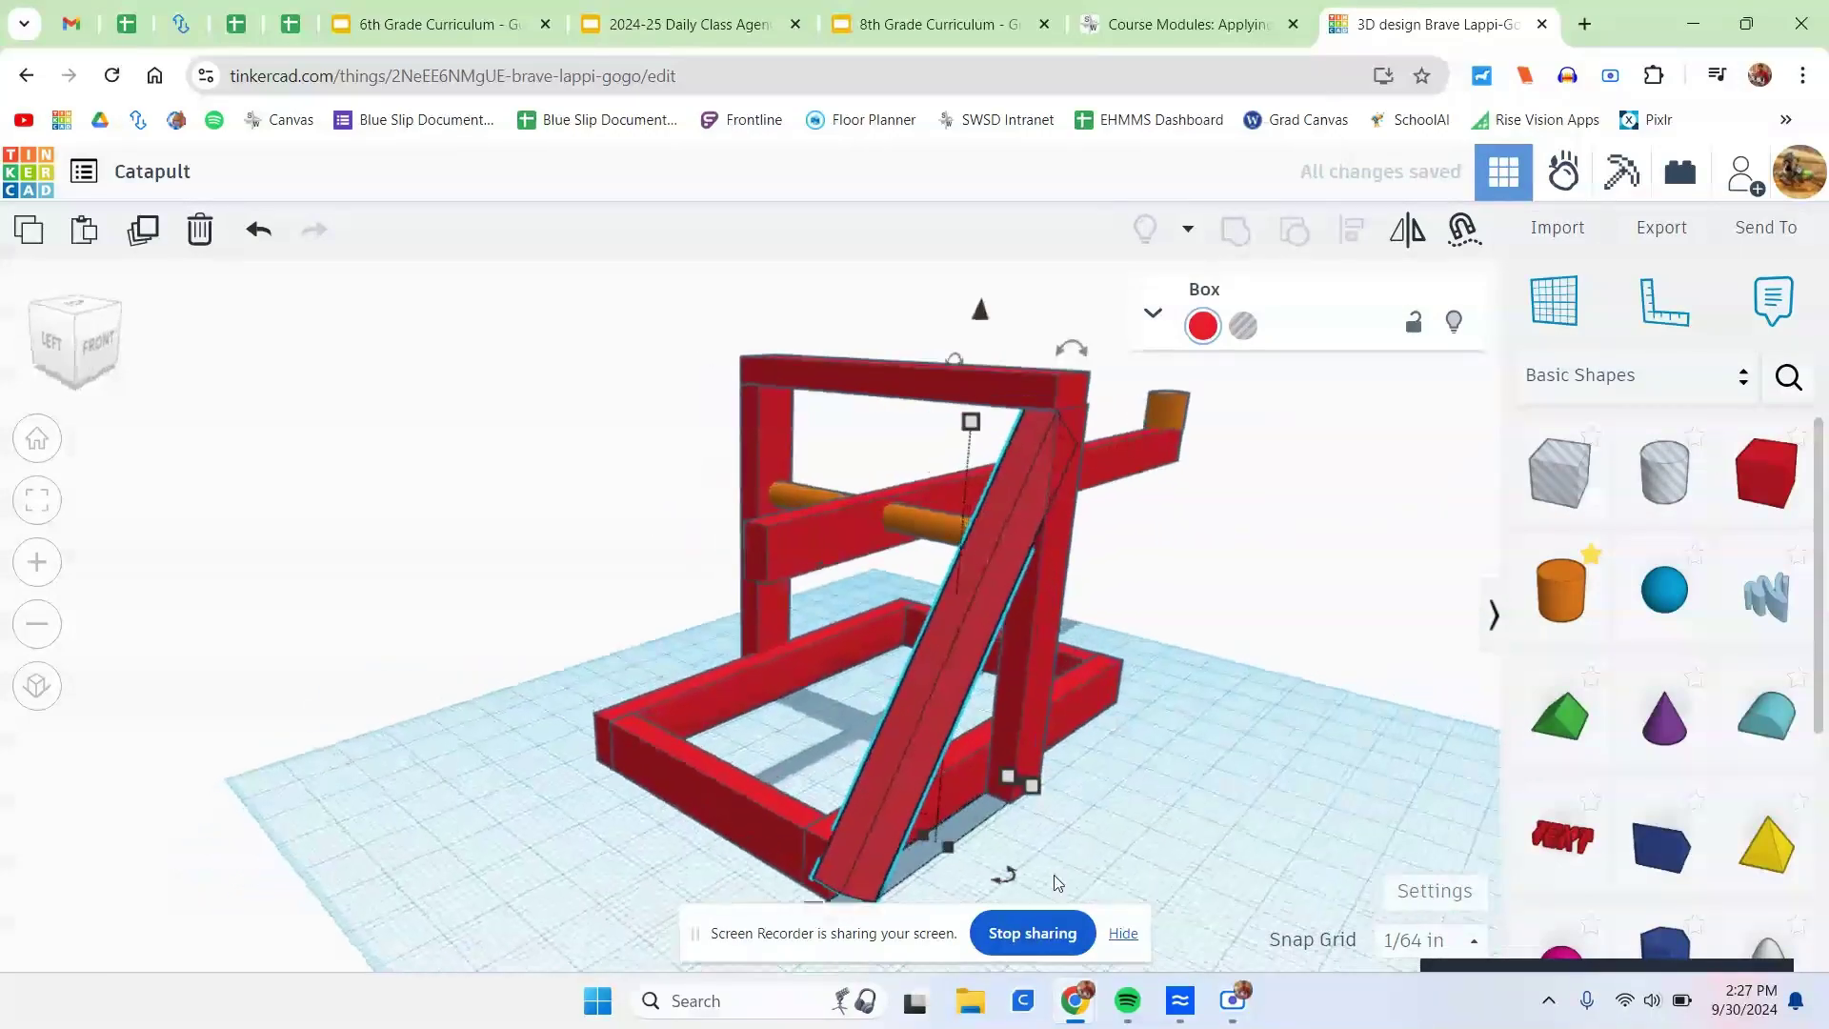
pyautogui.moveTo(751, 857); pyautogui.dragTo(609, 739, button='middle')
pyautogui.click(660, 724)
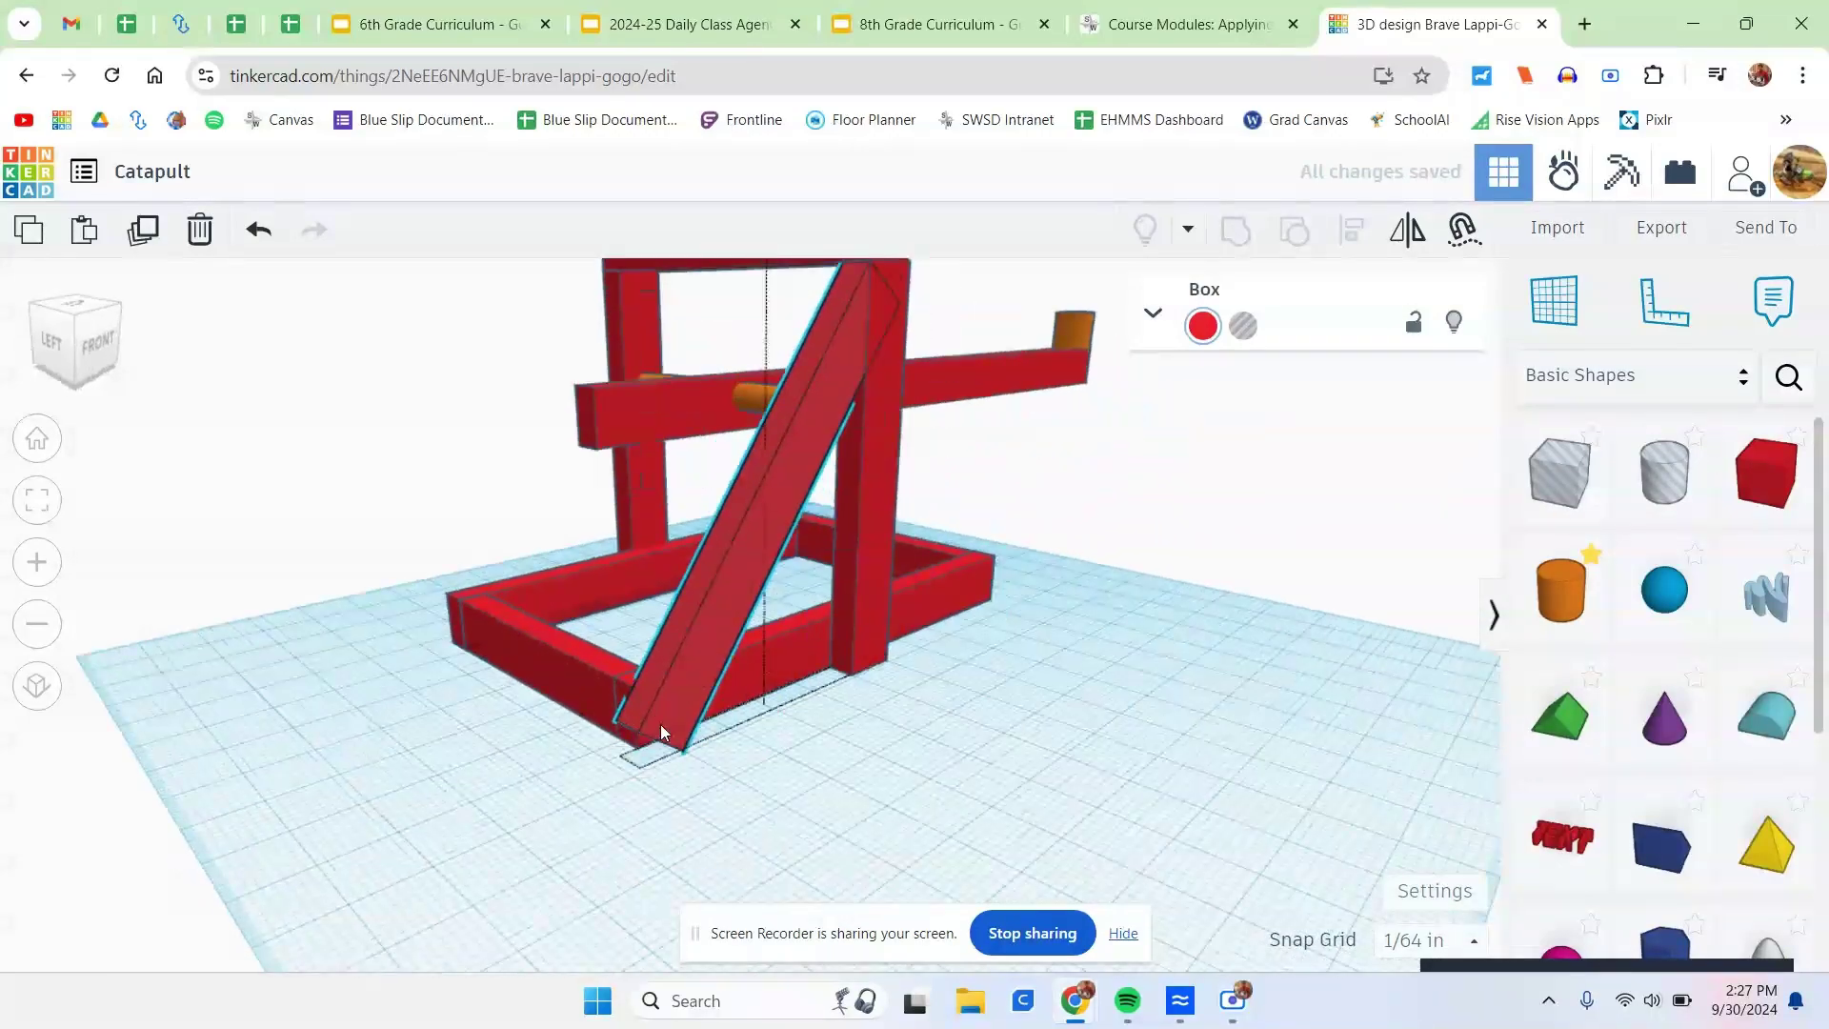
pyautogui.moveTo(624, 765)
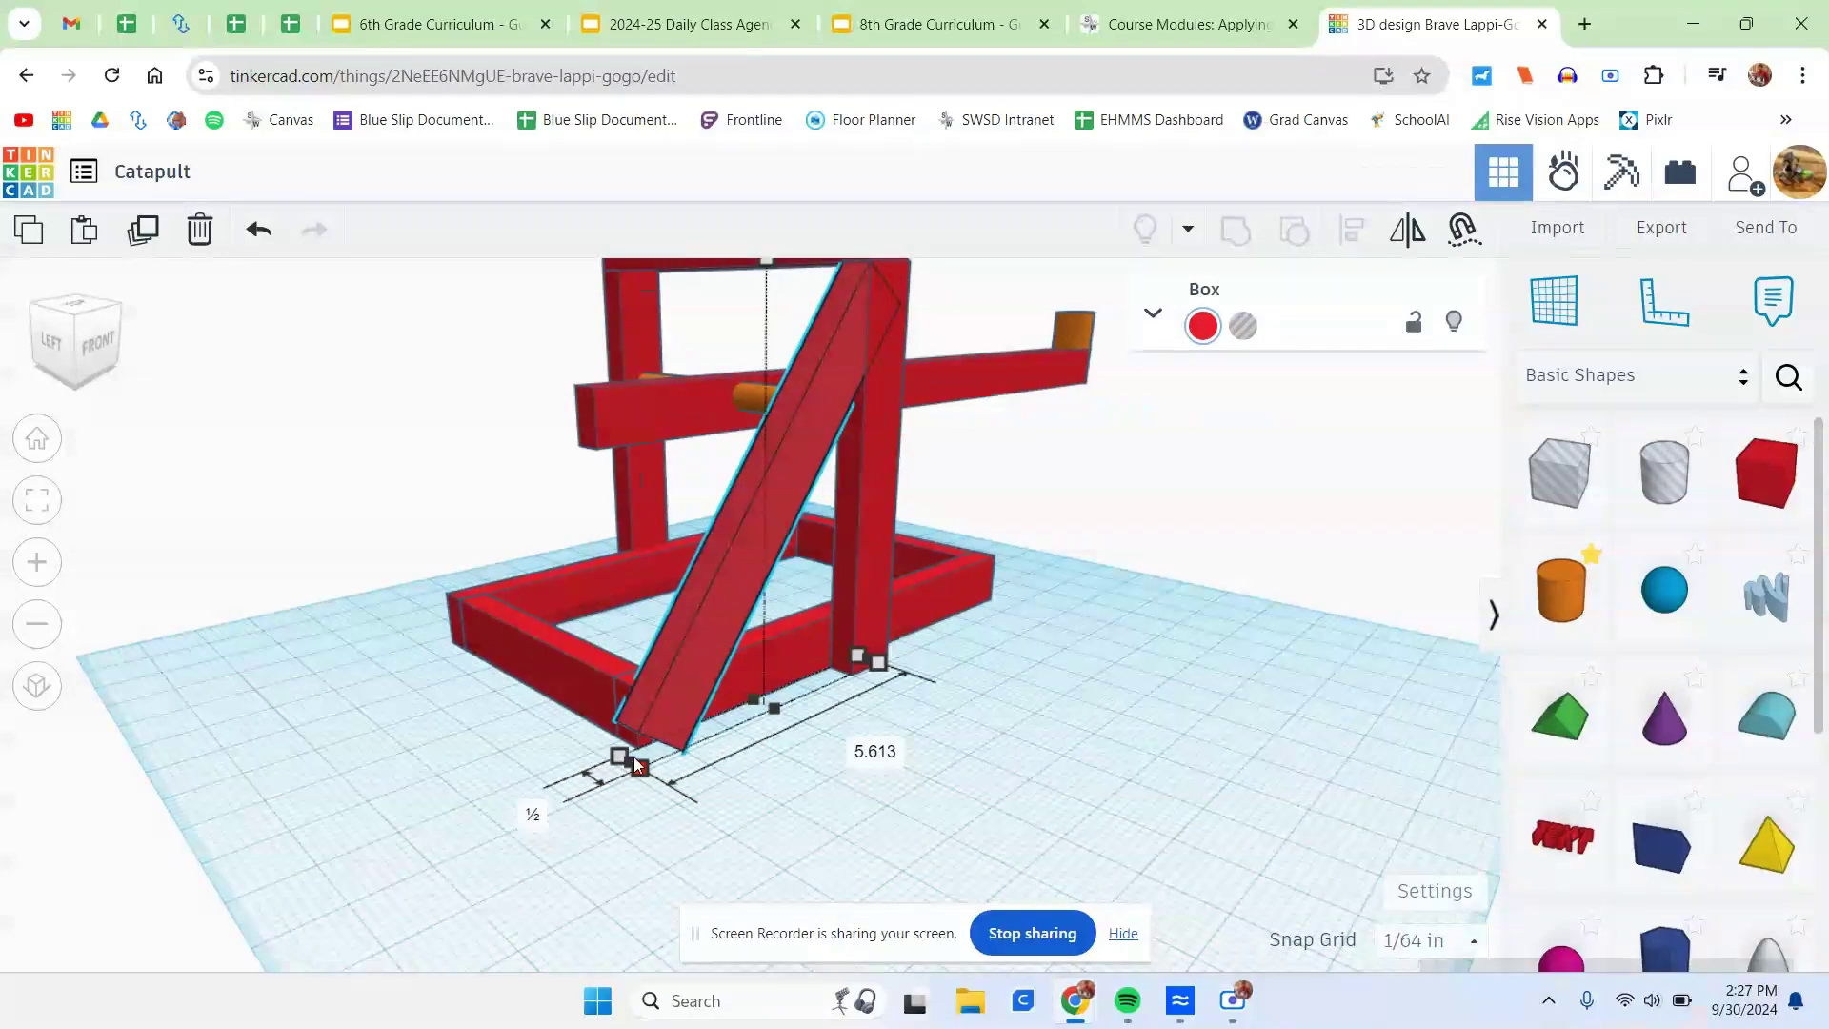
pyautogui.moveTo(636, 758); pyautogui.dragTo(644, 757)
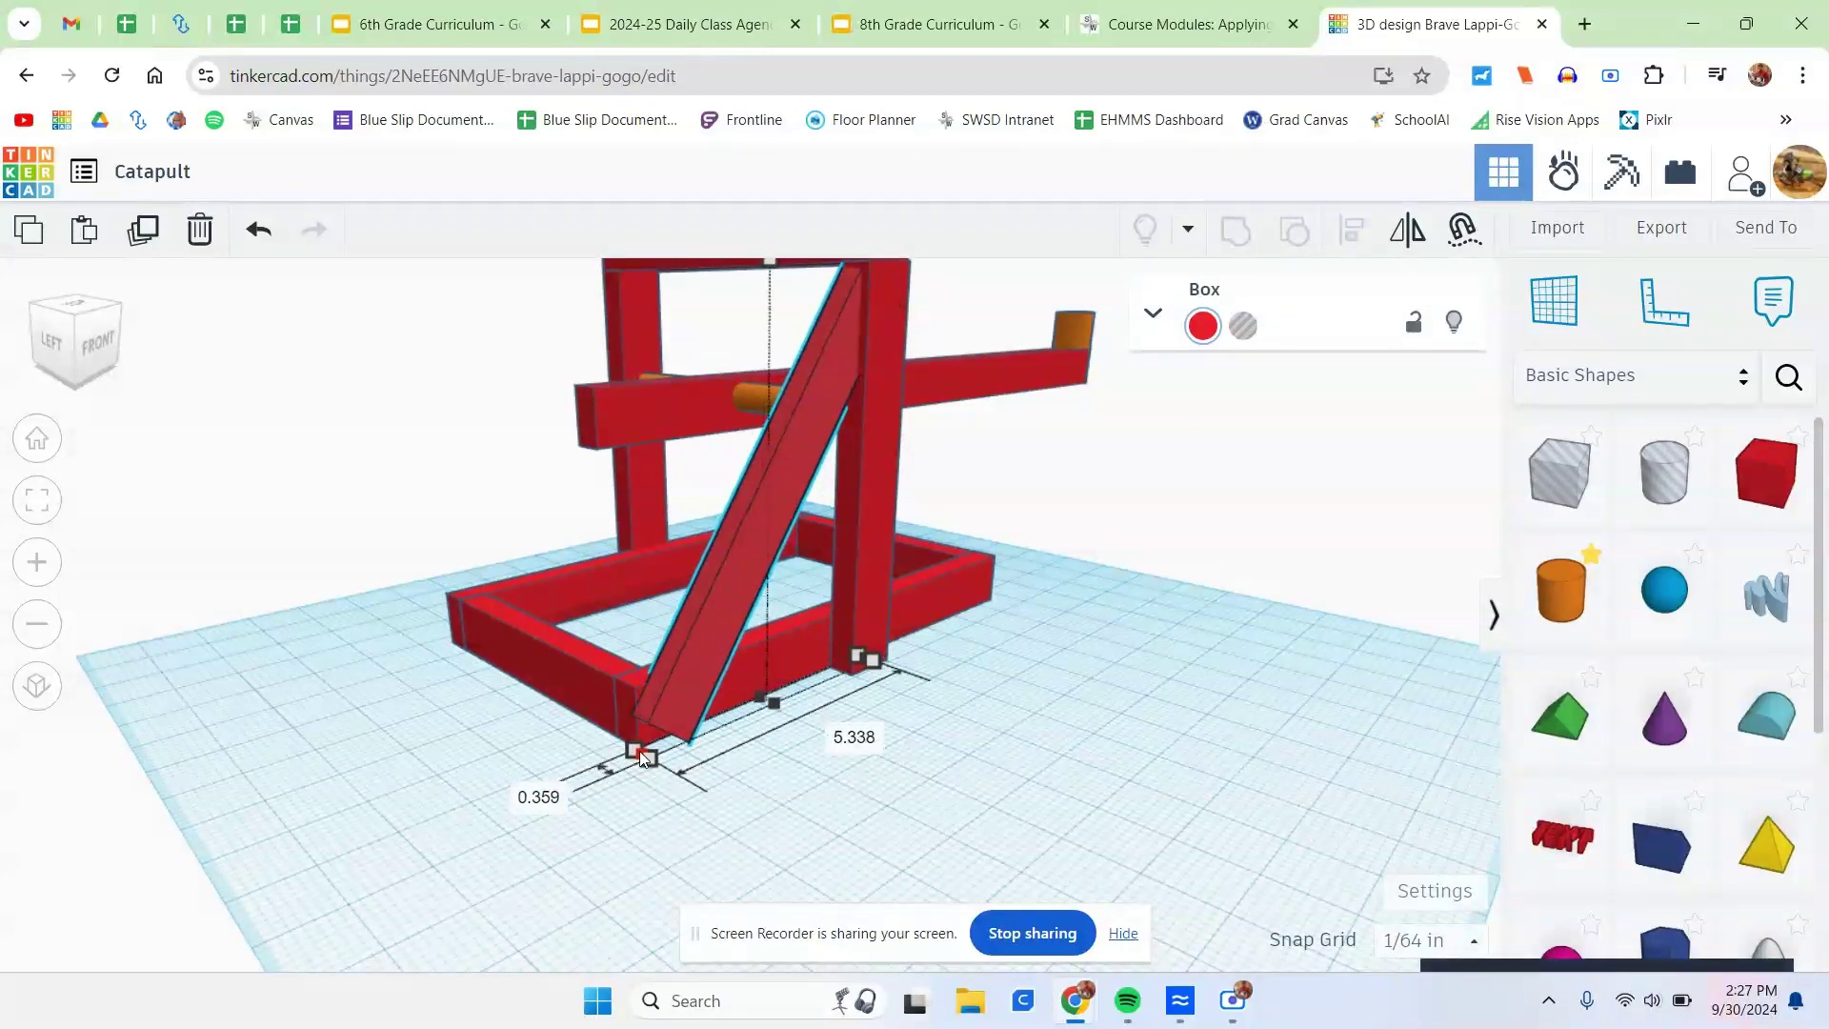
pyautogui.click(918, 808)
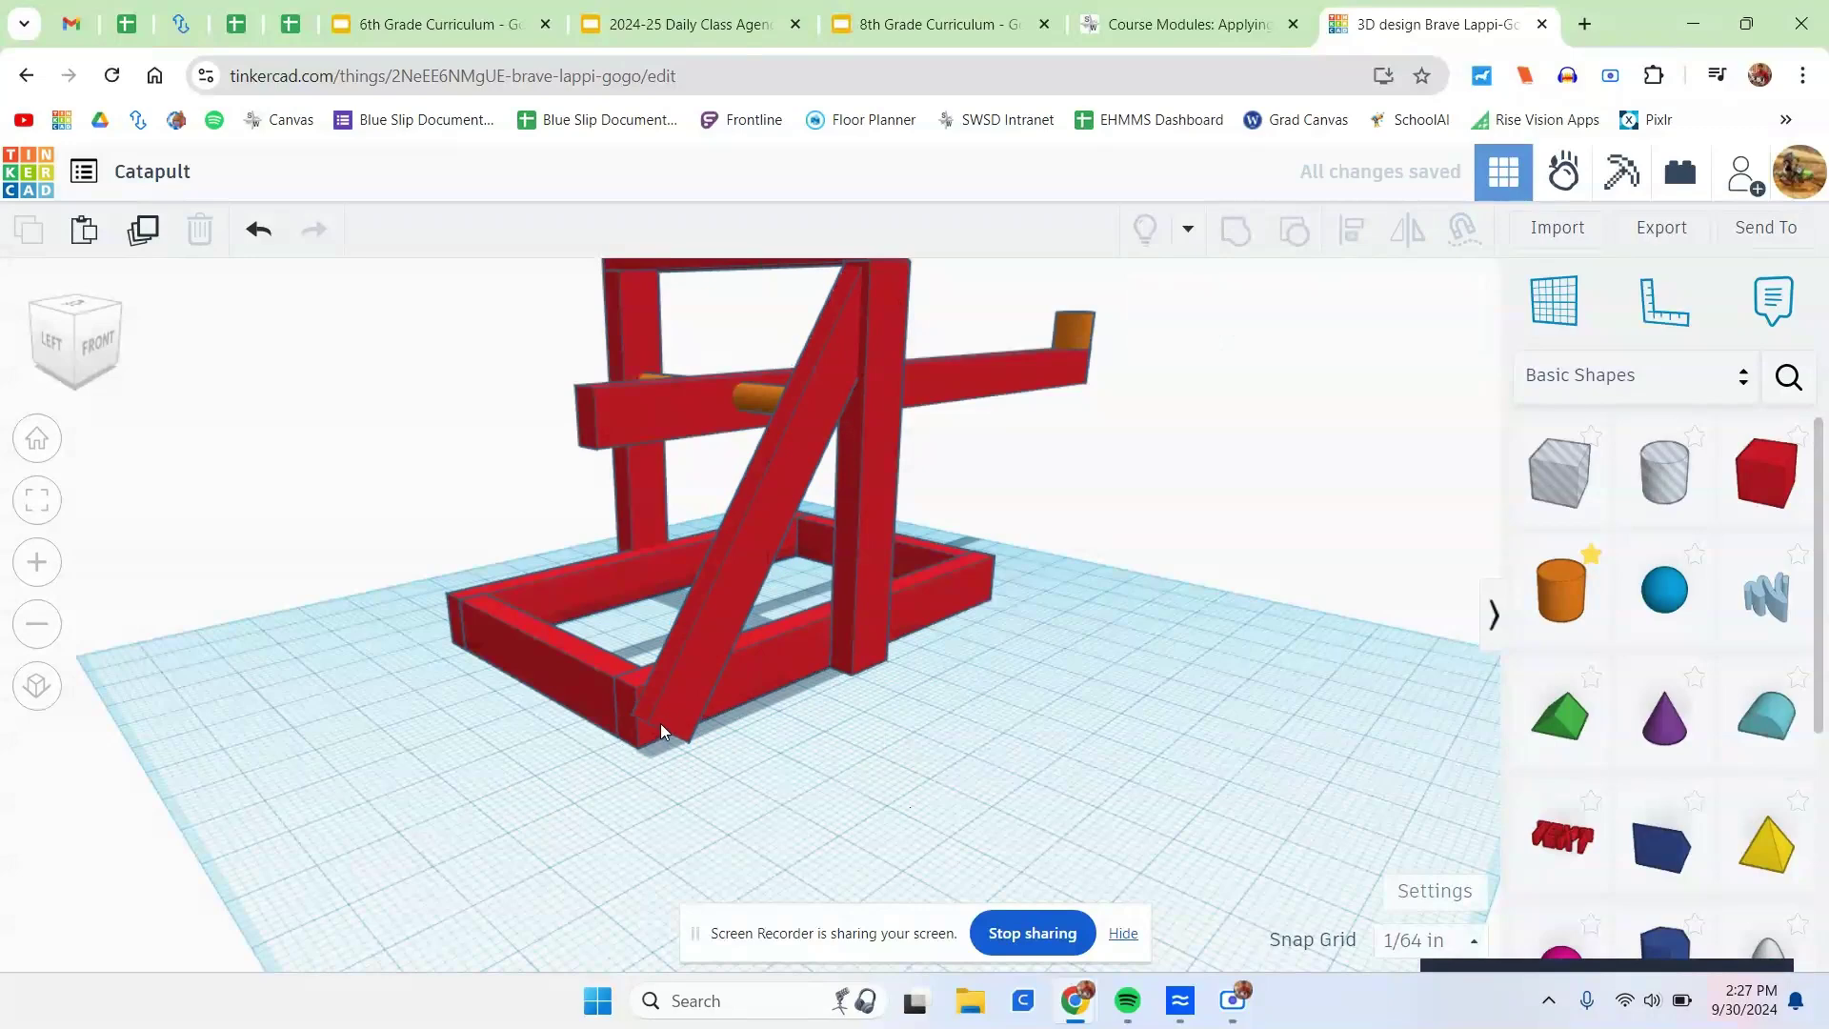
# Nudge the diagonal brace slightly outward along the near side of the base frame and post.
pyautogui.click(710, 623)
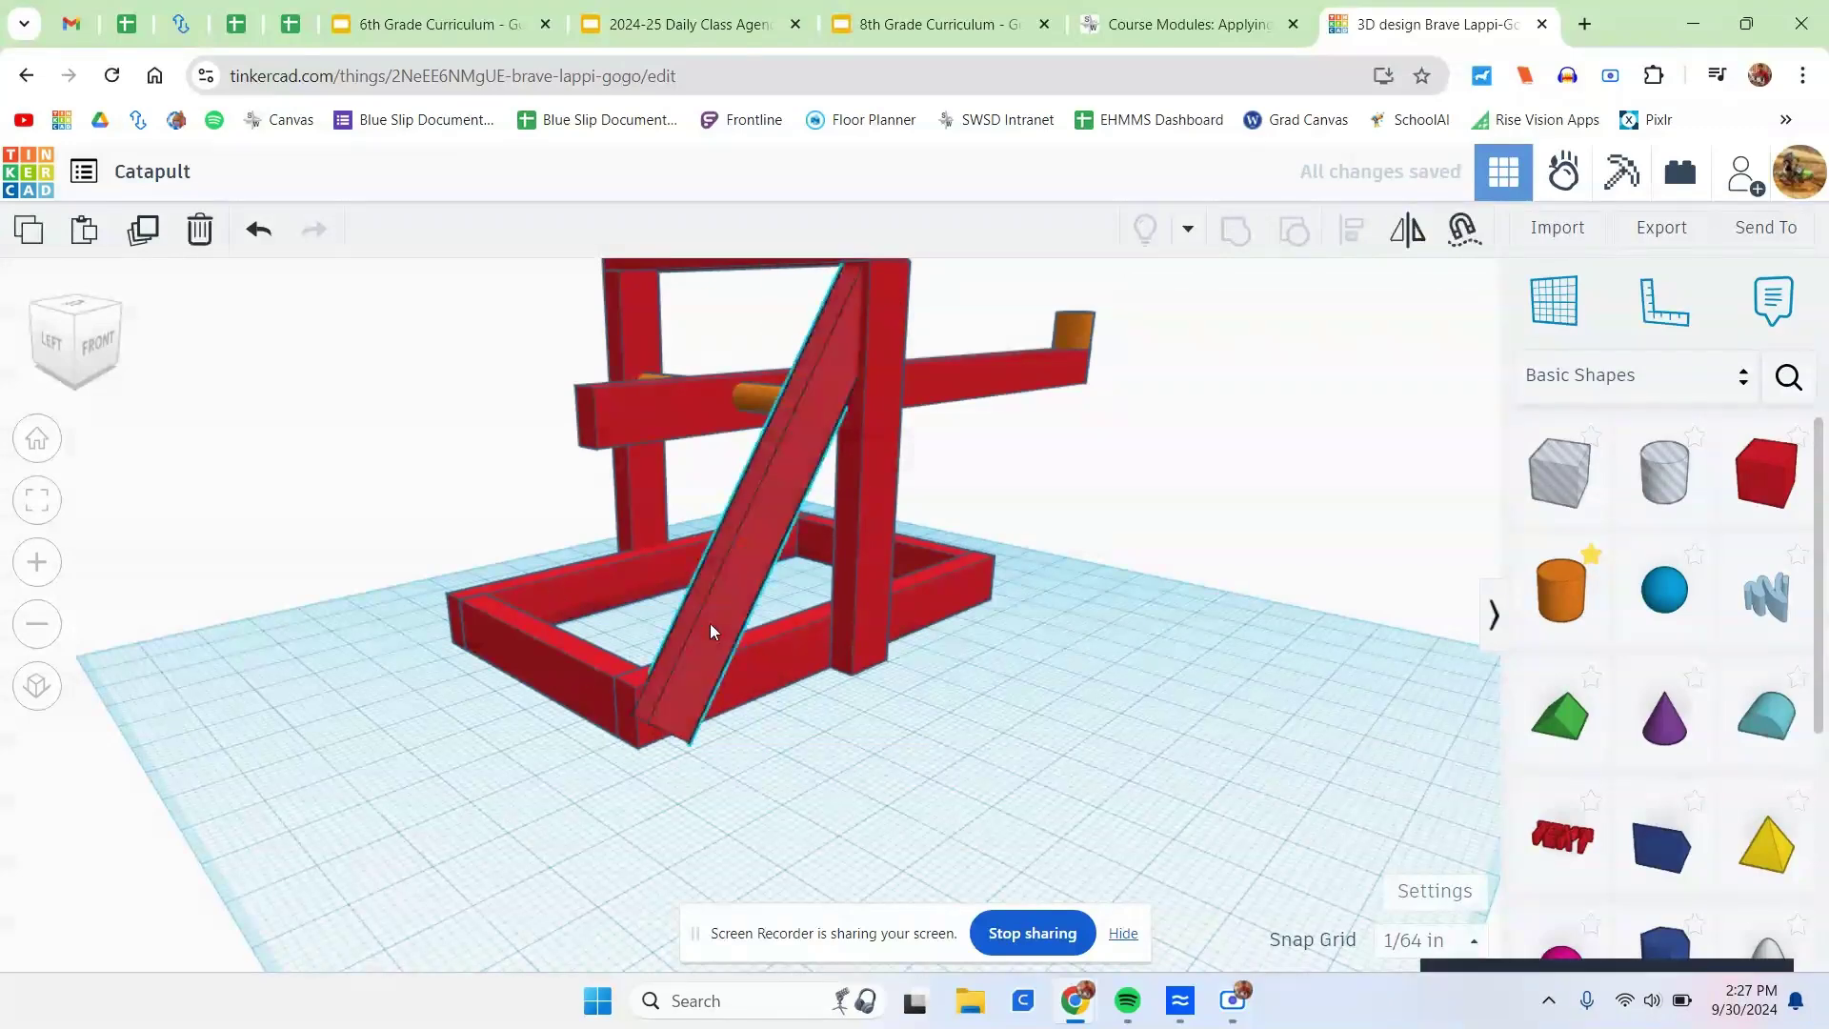
pyautogui.press('Down')
pyautogui.press('Down')
pyautogui.press('Down')
pyautogui.press('Down')
pyautogui.press('Down')
pyautogui.press('Down')
pyautogui.press('Down')
pyautogui.press('Down')
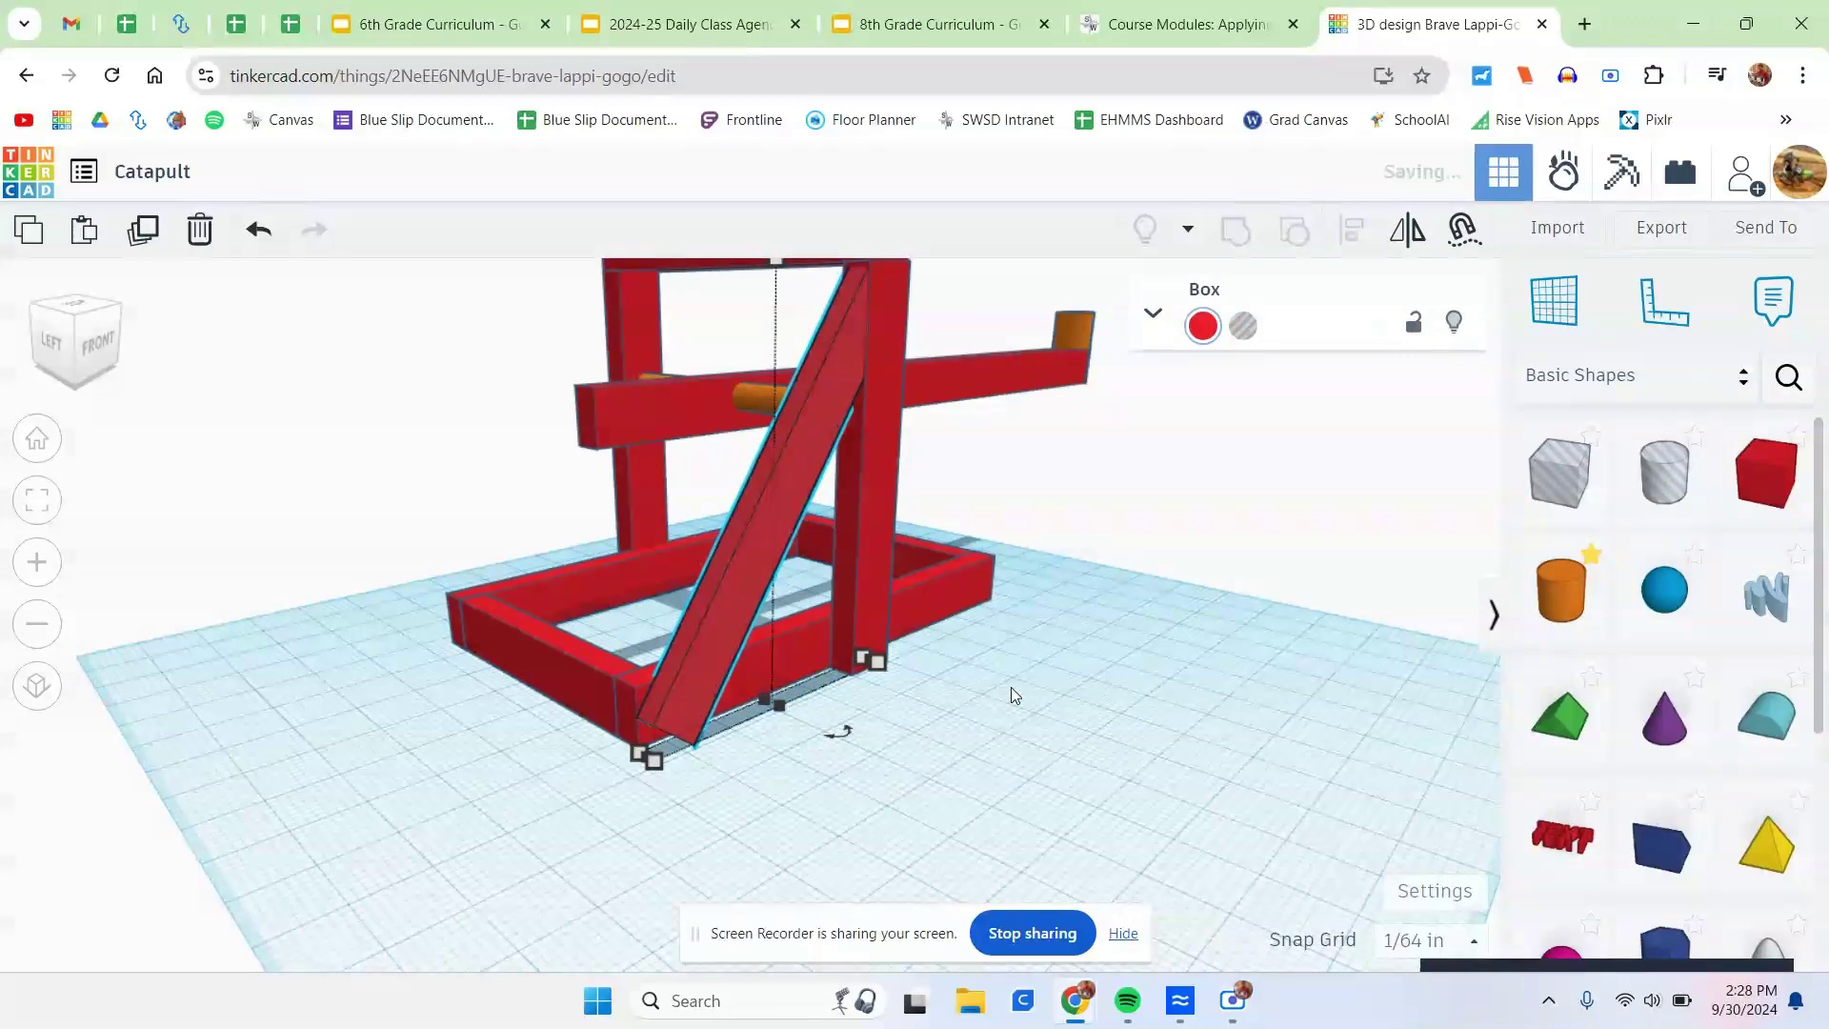
pyautogui.press('Down')
pyautogui.press('Down')
pyautogui.press('Up')
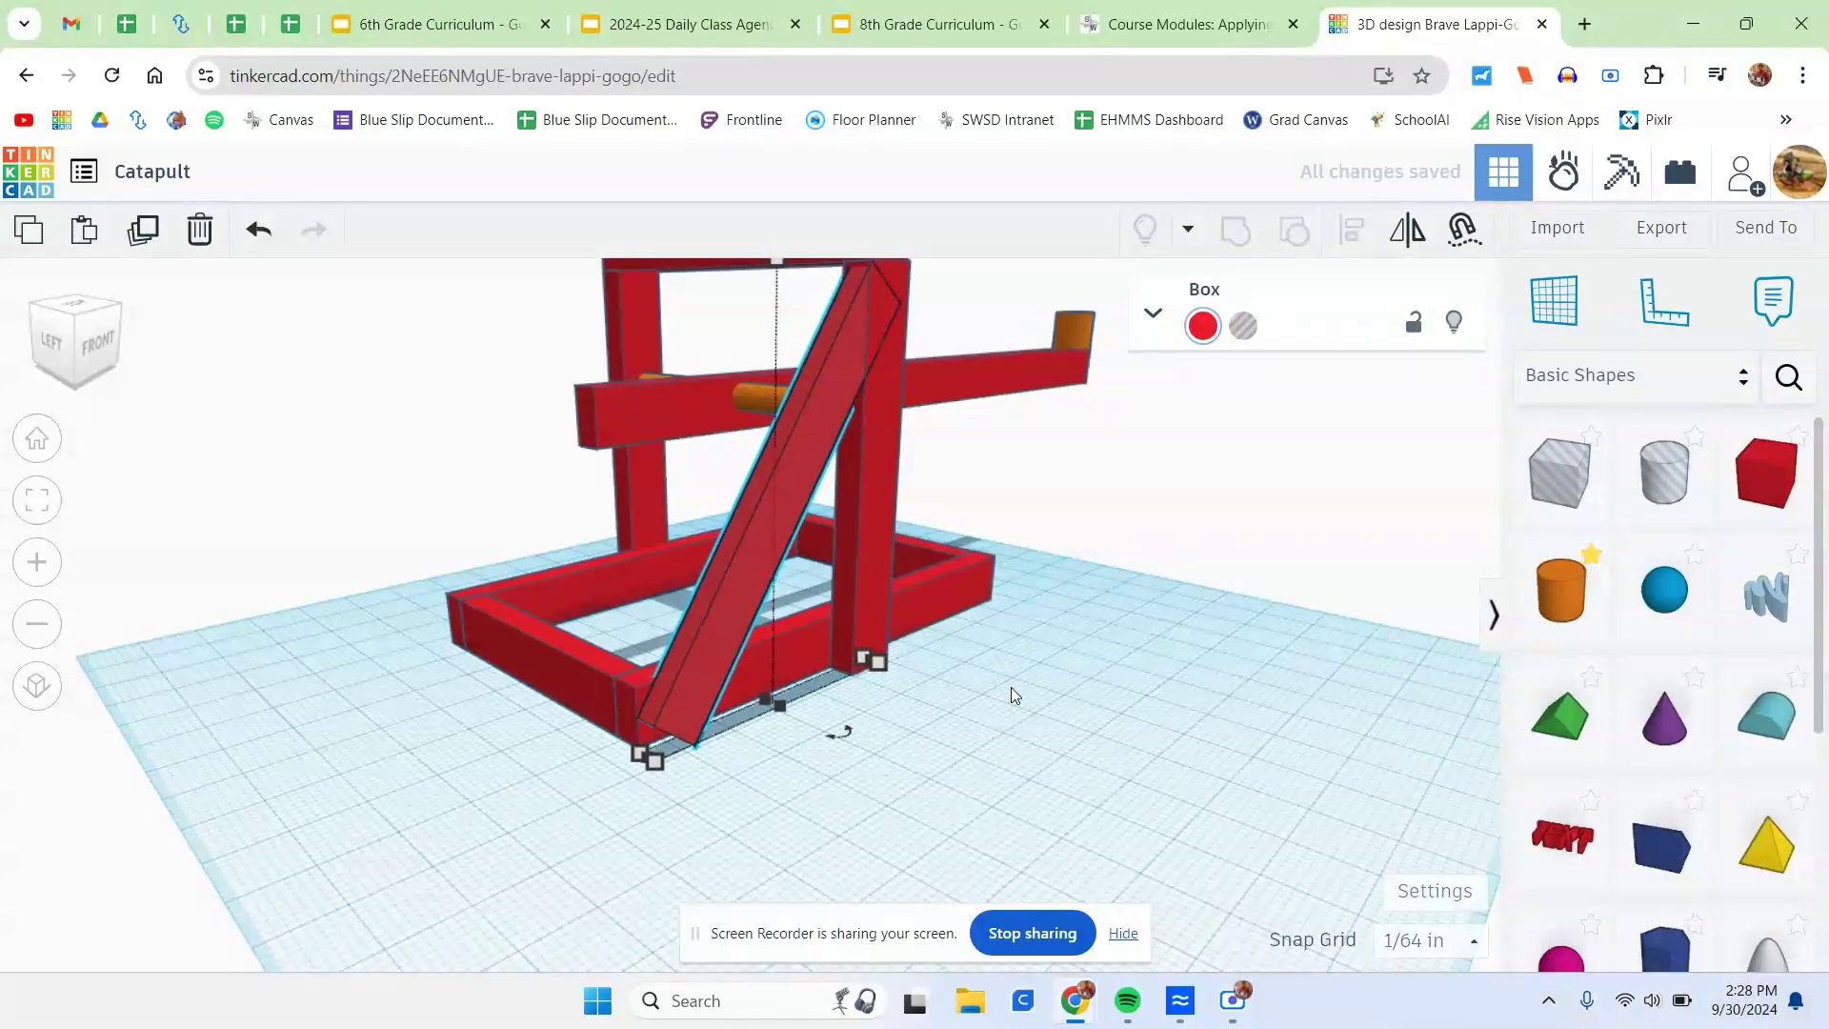
# Copy and paste the diagonal brace, and set the snap grid to 1/8 in.
pyautogui.hotkey('ctrl', 'c')
pyautogui.hotkey('ctrl', 'v')
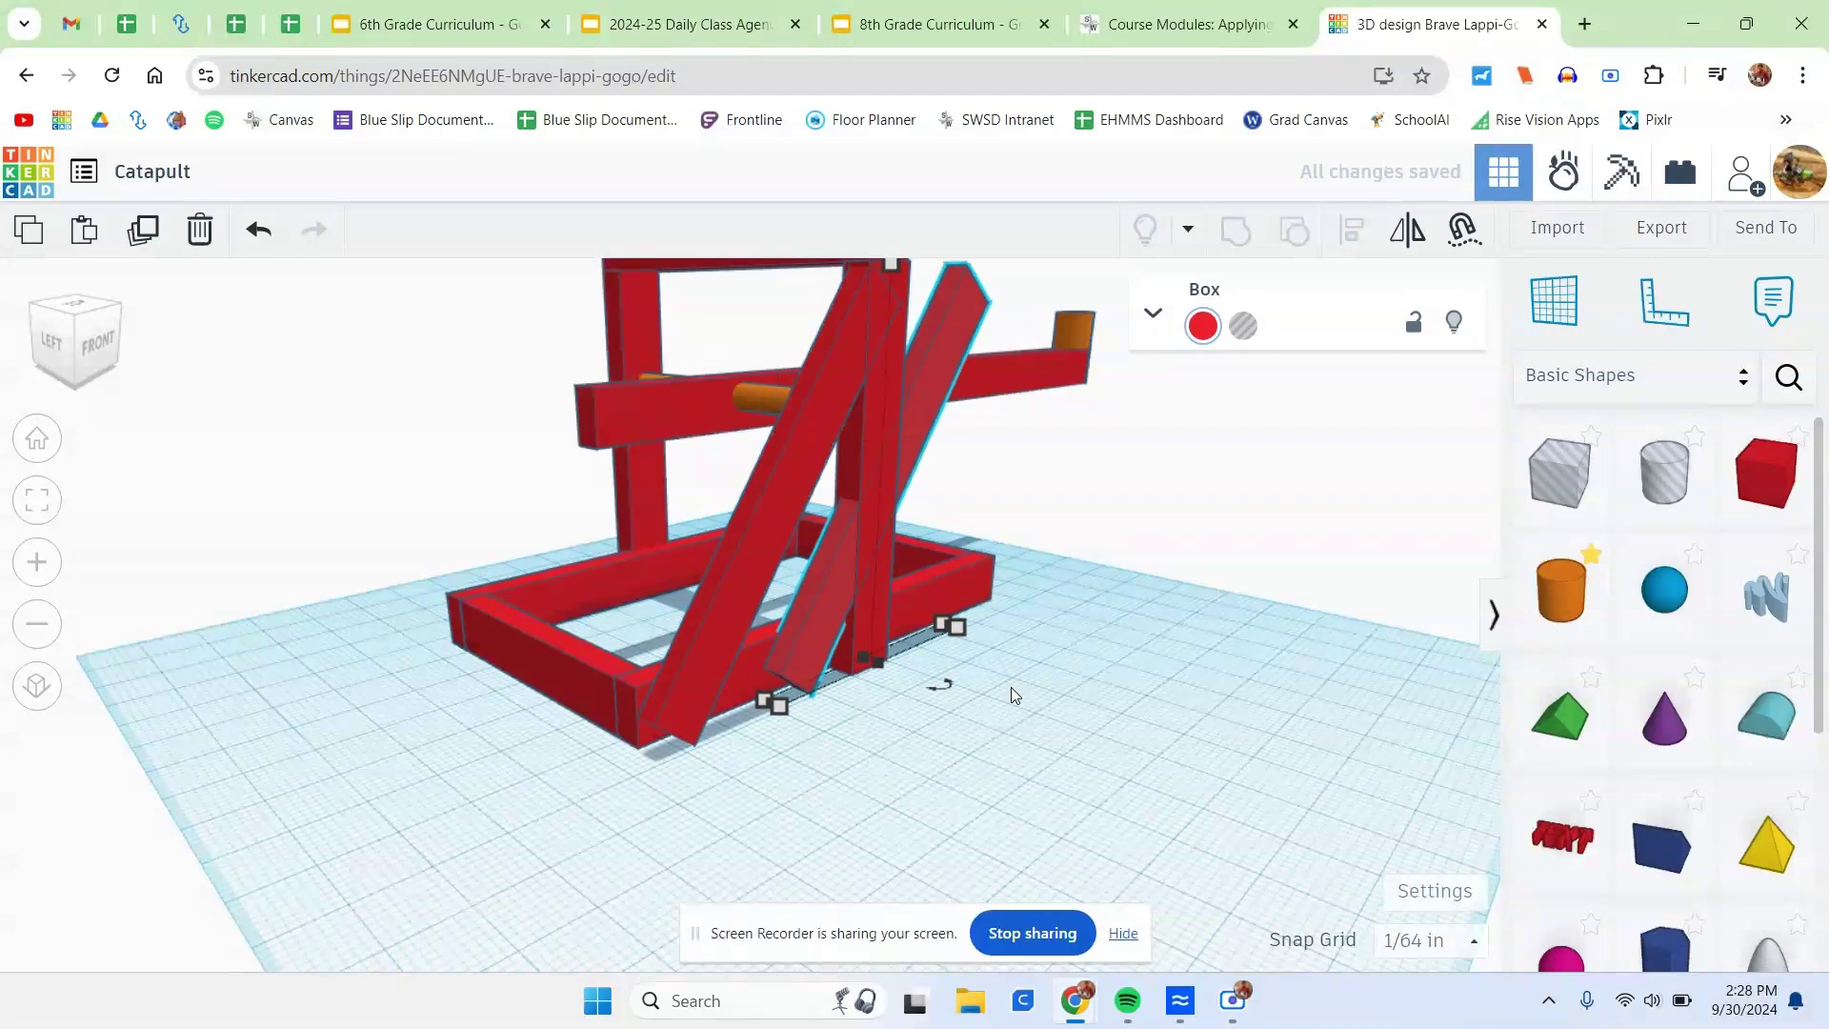
pyautogui.press('Left')
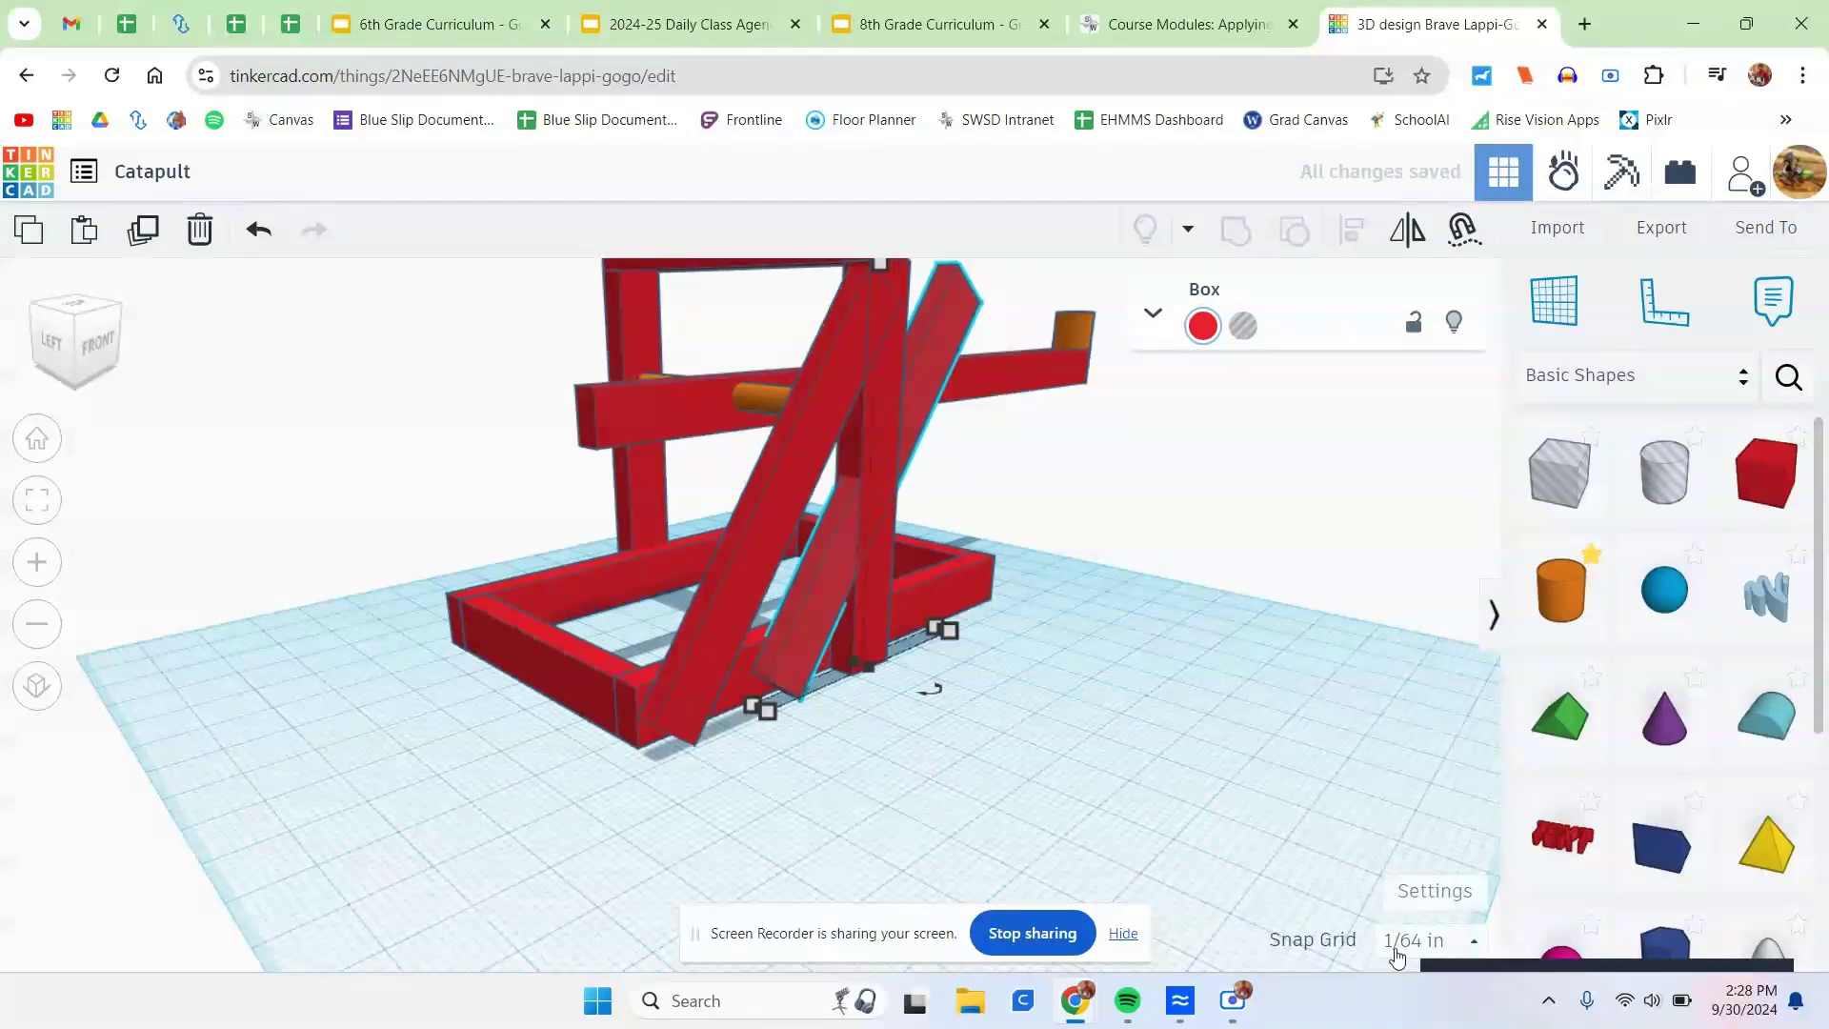
pyautogui.click(1397, 948)
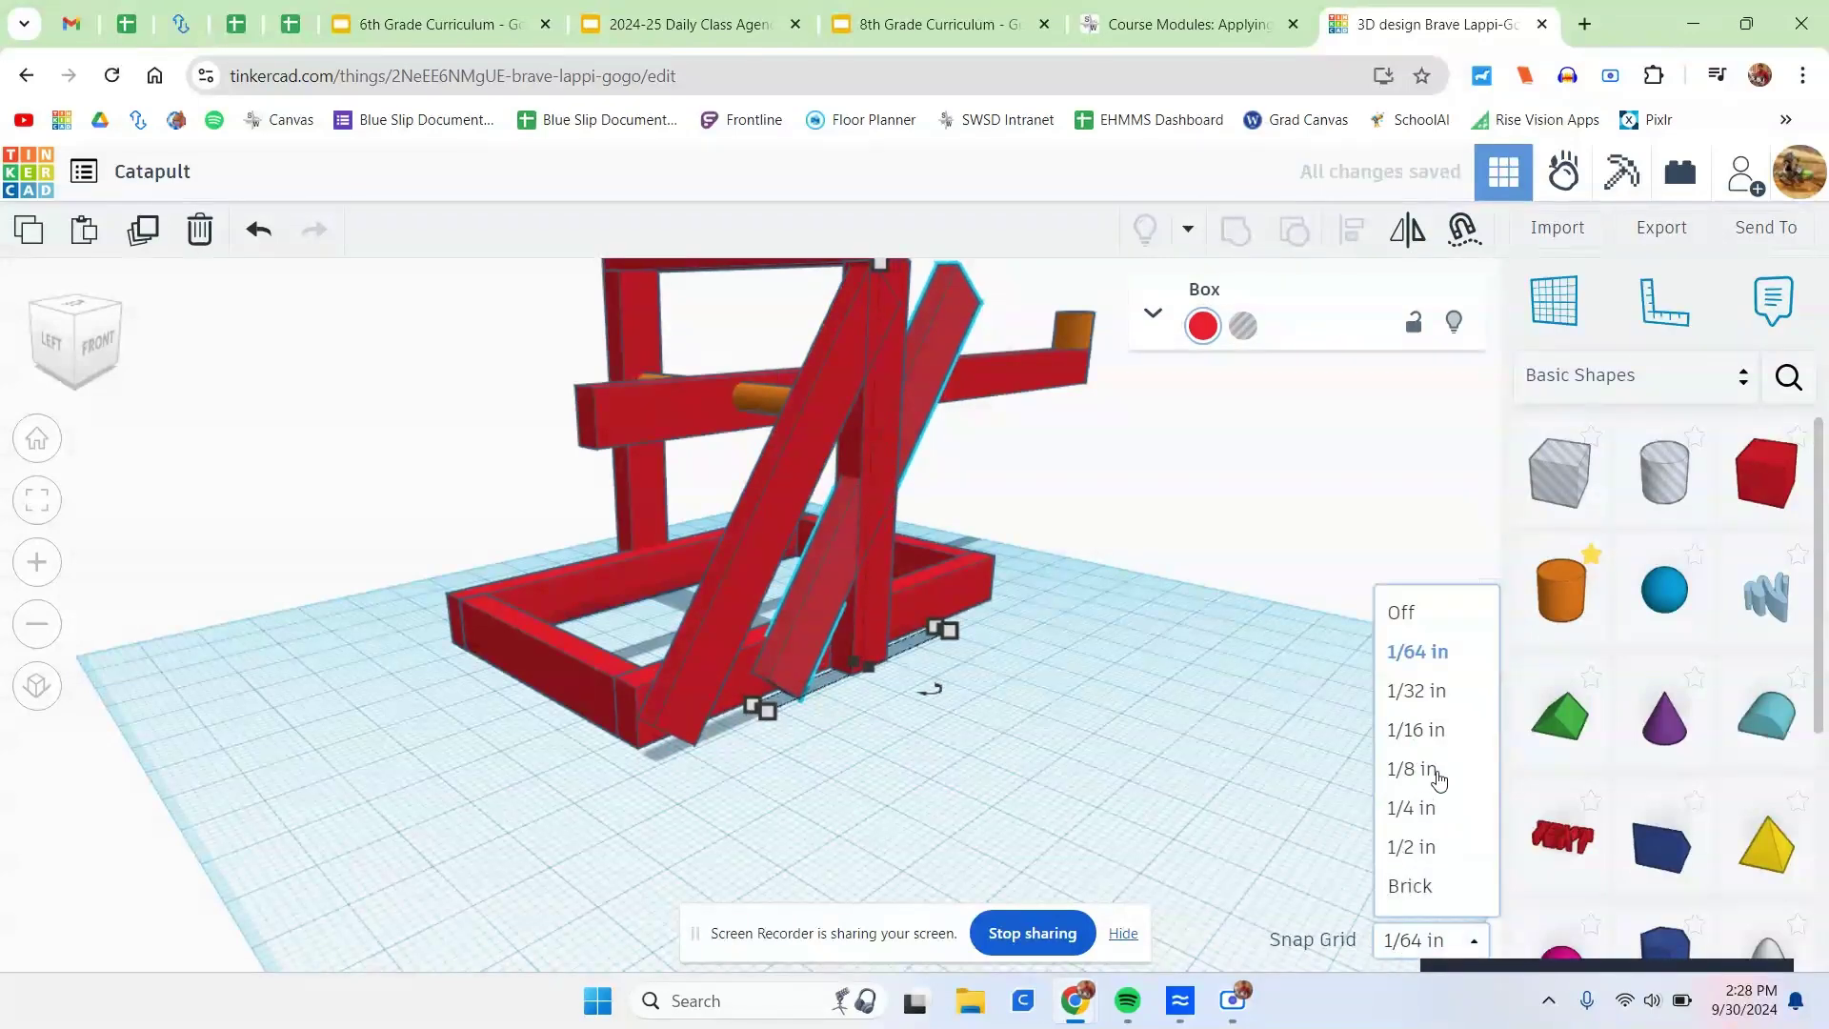
pyautogui.click(1410, 769)
# Move the copied diagonal brace across the base frame to the far post, matching the position of the near brace.
pyautogui.press('Left')
pyautogui.press('Left')
pyautogui.press('Left')
pyautogui.press('Left')
pyautogui.press('Left')
pyautogui.press('Left')
pyautogui.press('Left')
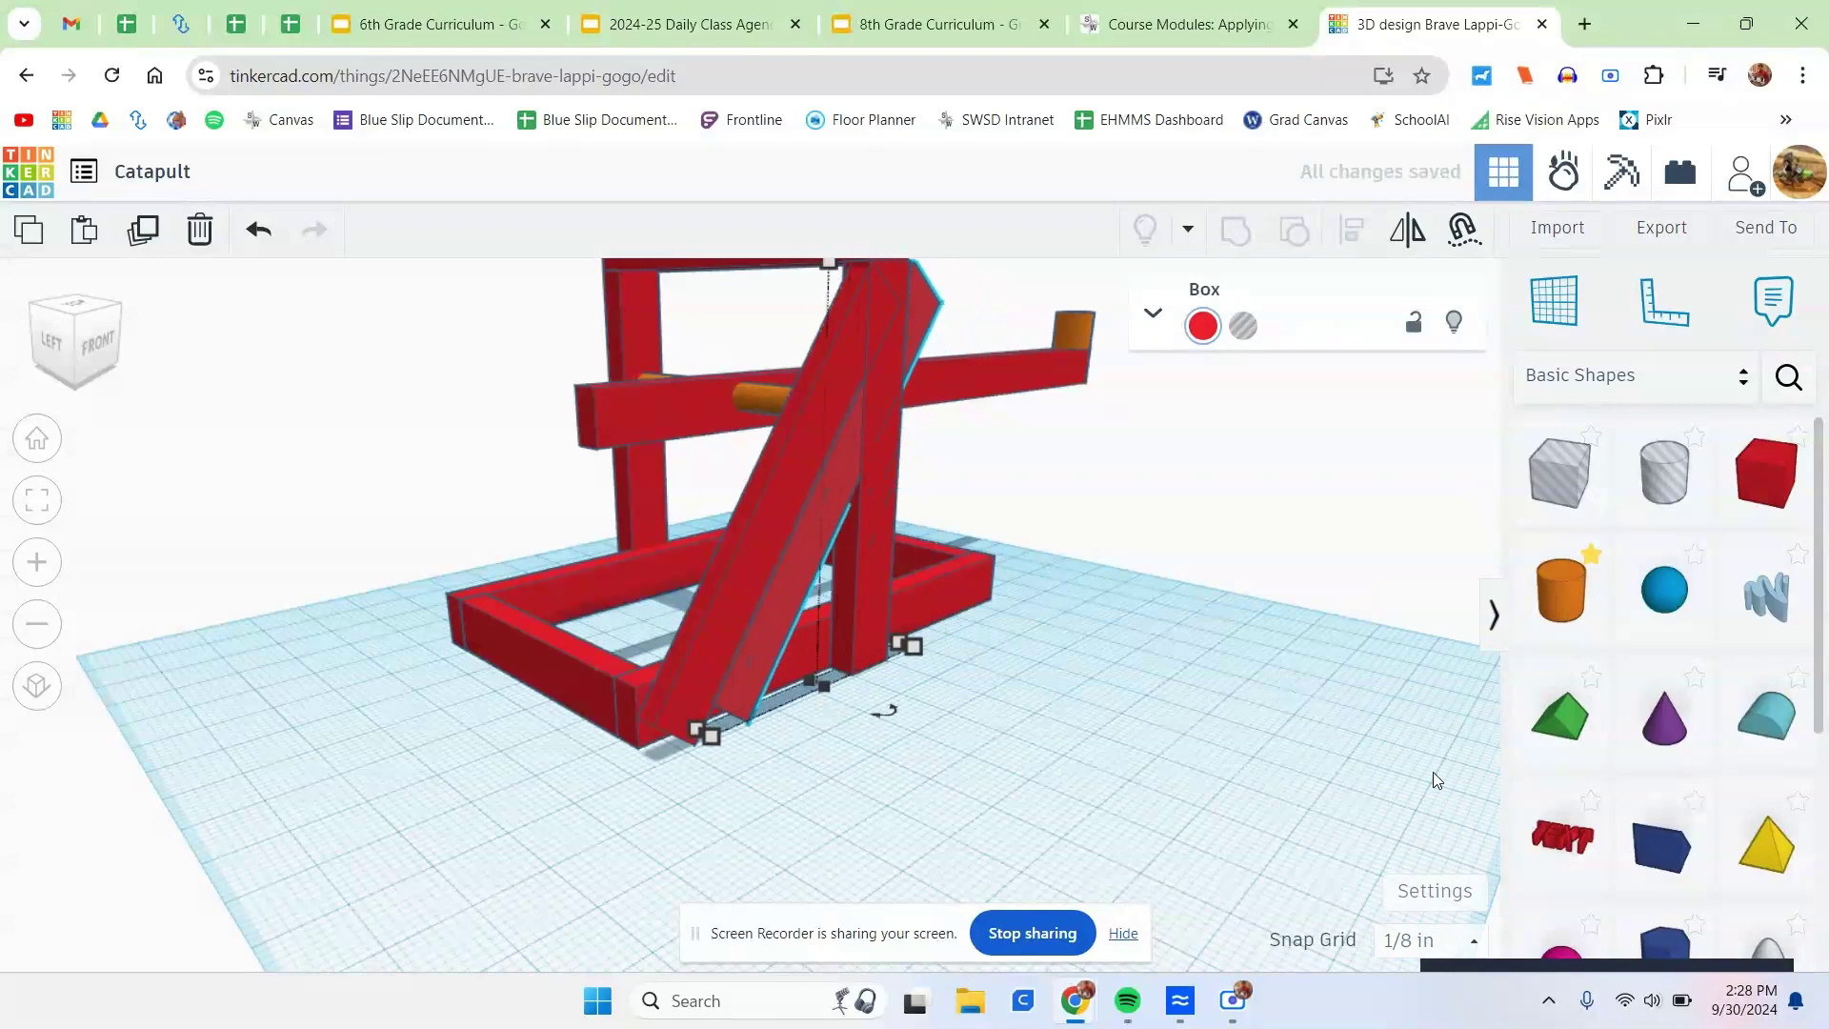
pyautogui.hotkey('ctrl', 'Left')
pyautogui.hotkey('ctrl', 'Left')
pyautogui.hotkey('ctrl', 'Left')
pyautogui.hotkey('ctrl', 'Left')
pyautogui.hotkey('ctrl', 'Left')
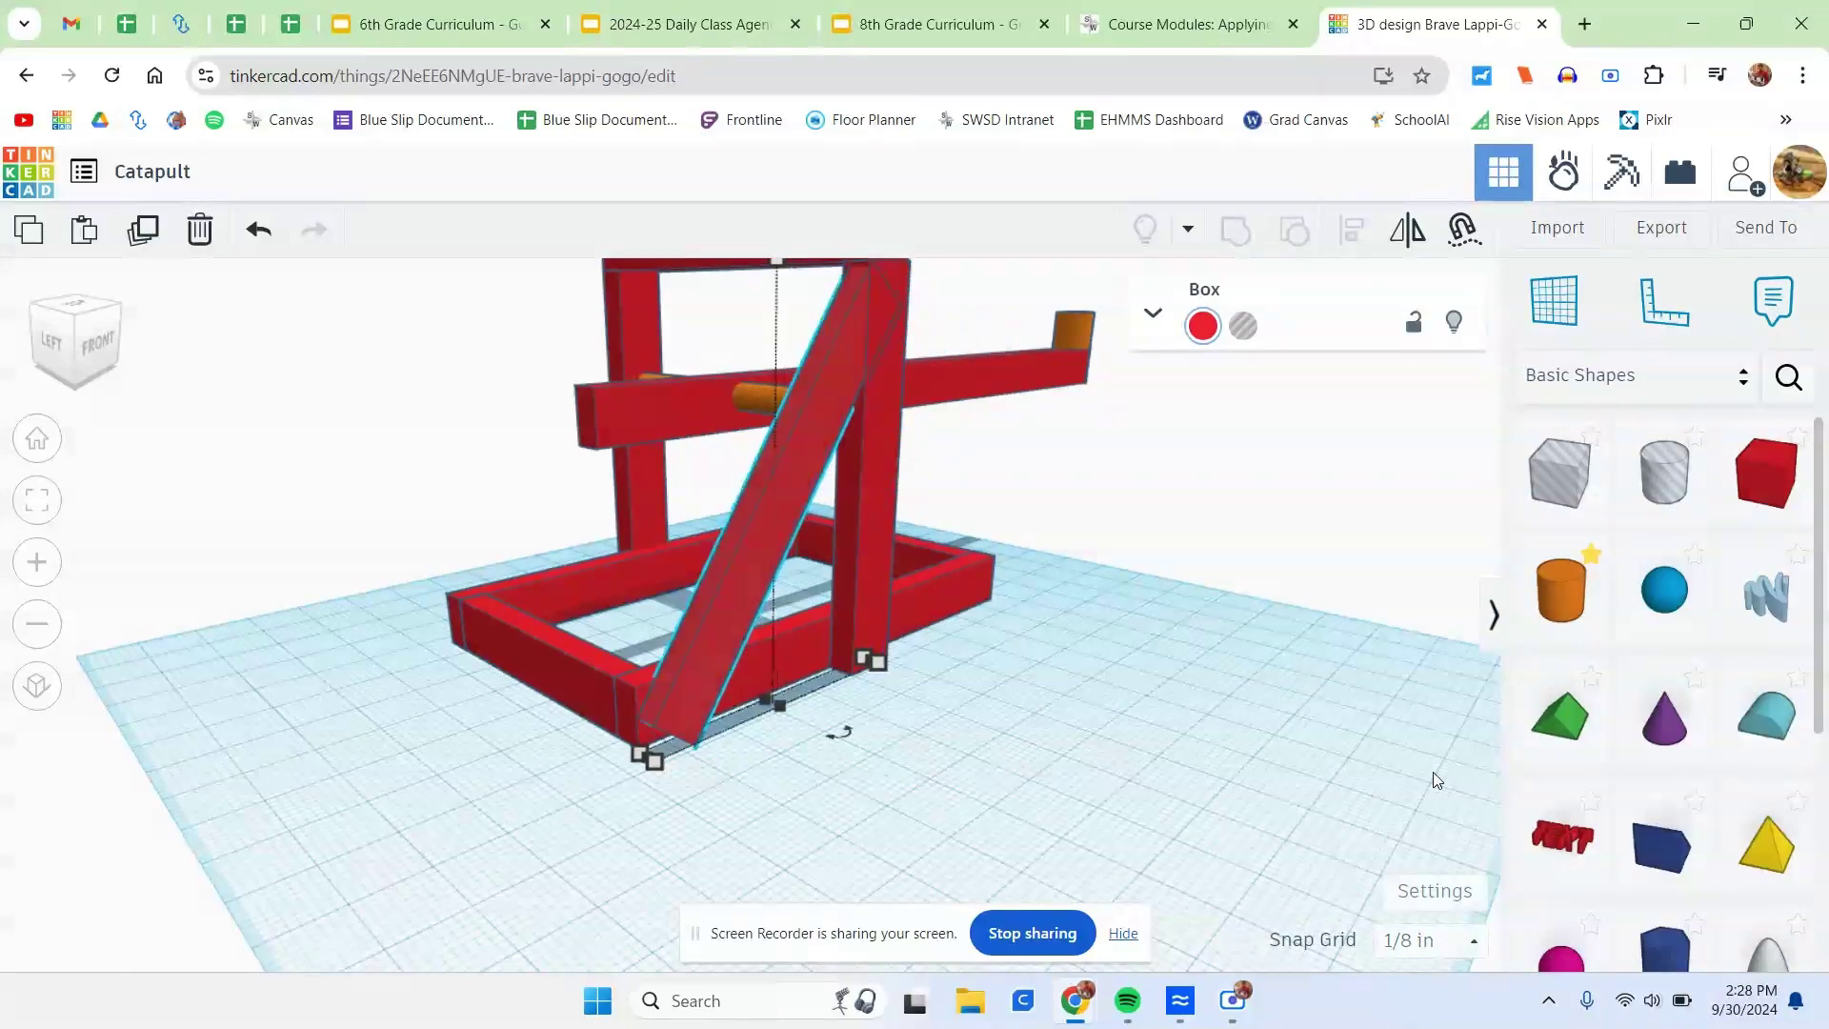
pyautogui.hotkey('ctrl', 'Left')
pyautogui.hotkey('ctrl', 'Left')
pyautogui.hotkey('ctrl', 'Left')
pyautogui.hotkey('ctrl', 'Left')
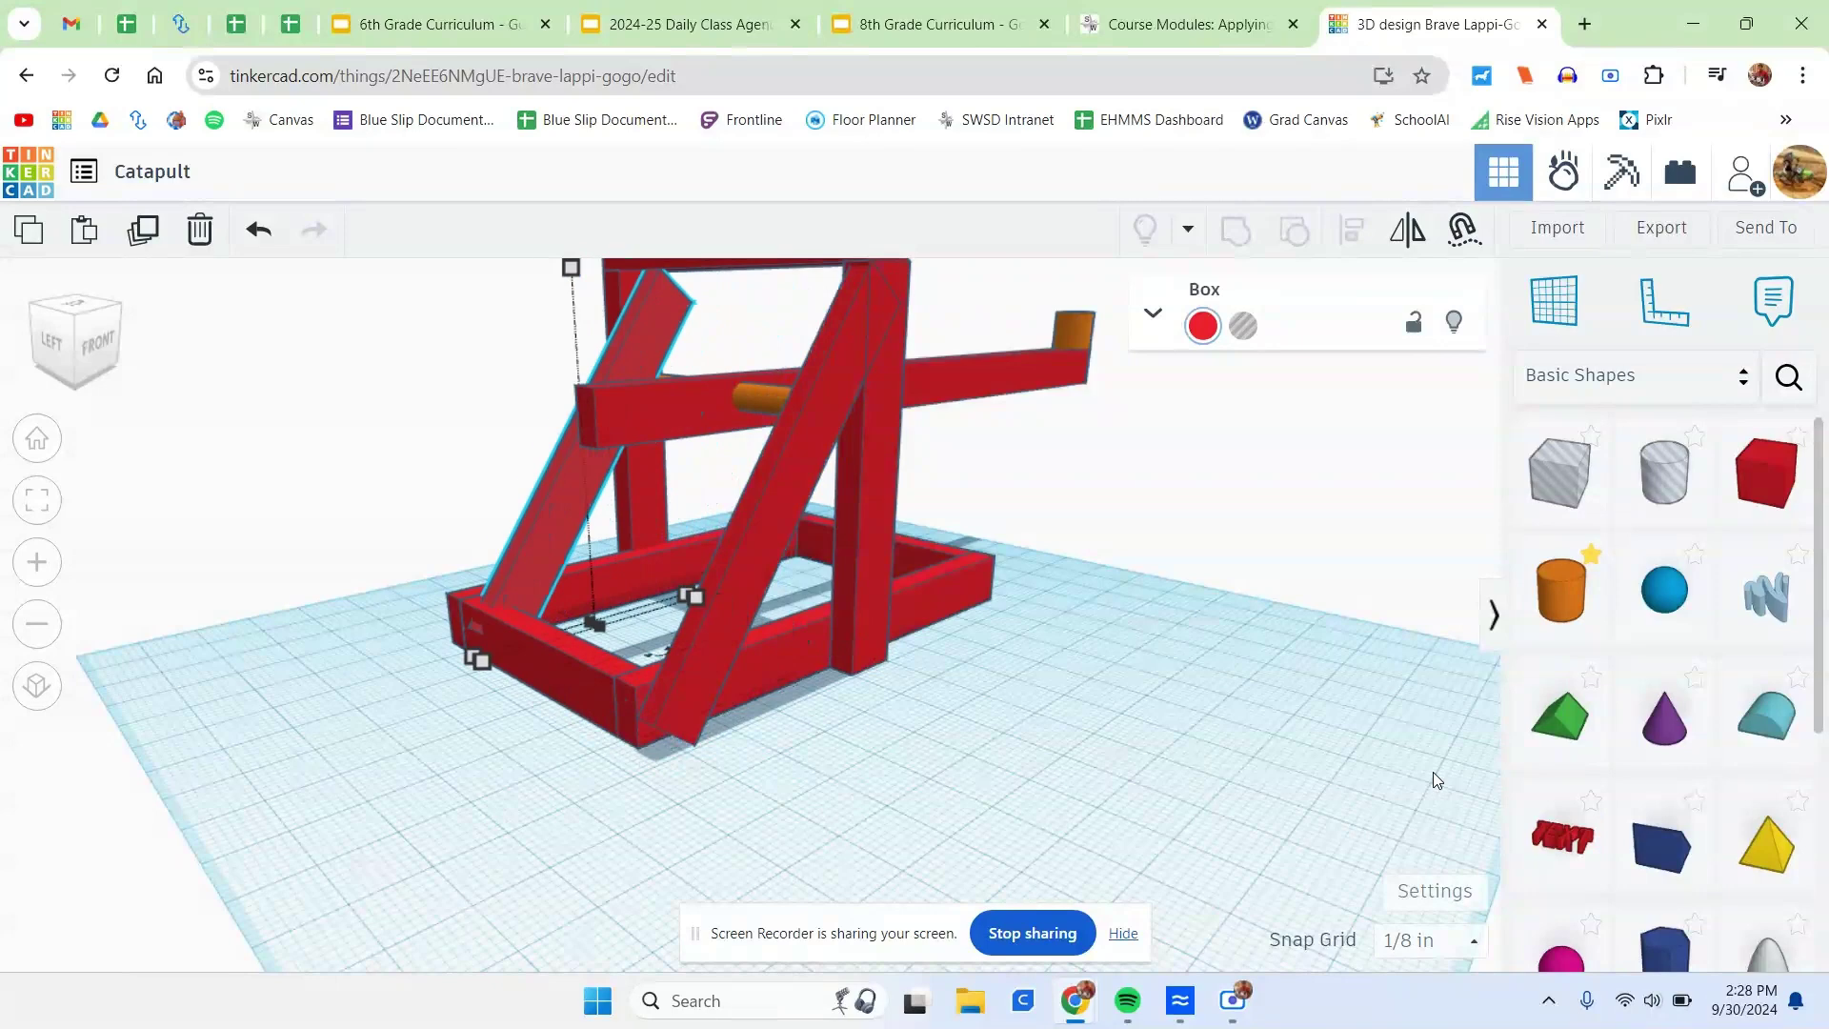
pyautogui.hotkey('ctrl', 'Left')
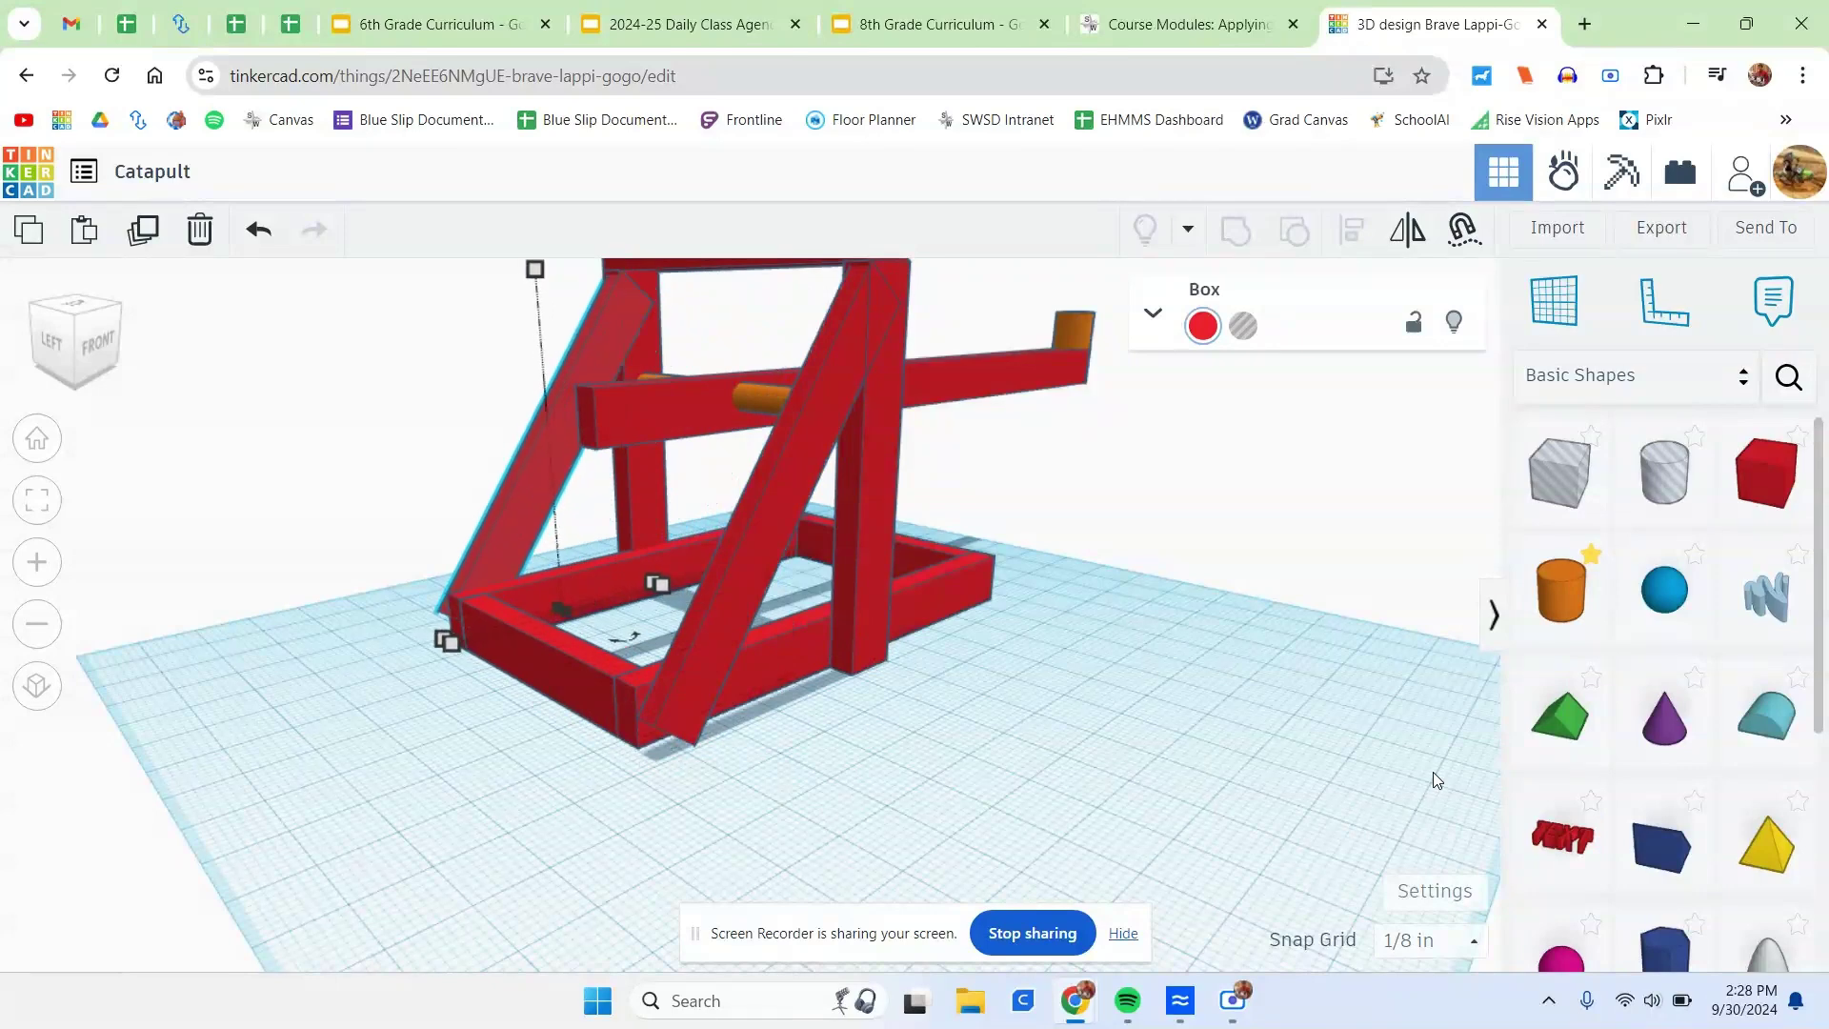
# Set the snap grid to 1/64 in and finish aligning the copied brace with the far side of the frame.
pyautogui.click(1450, 940)
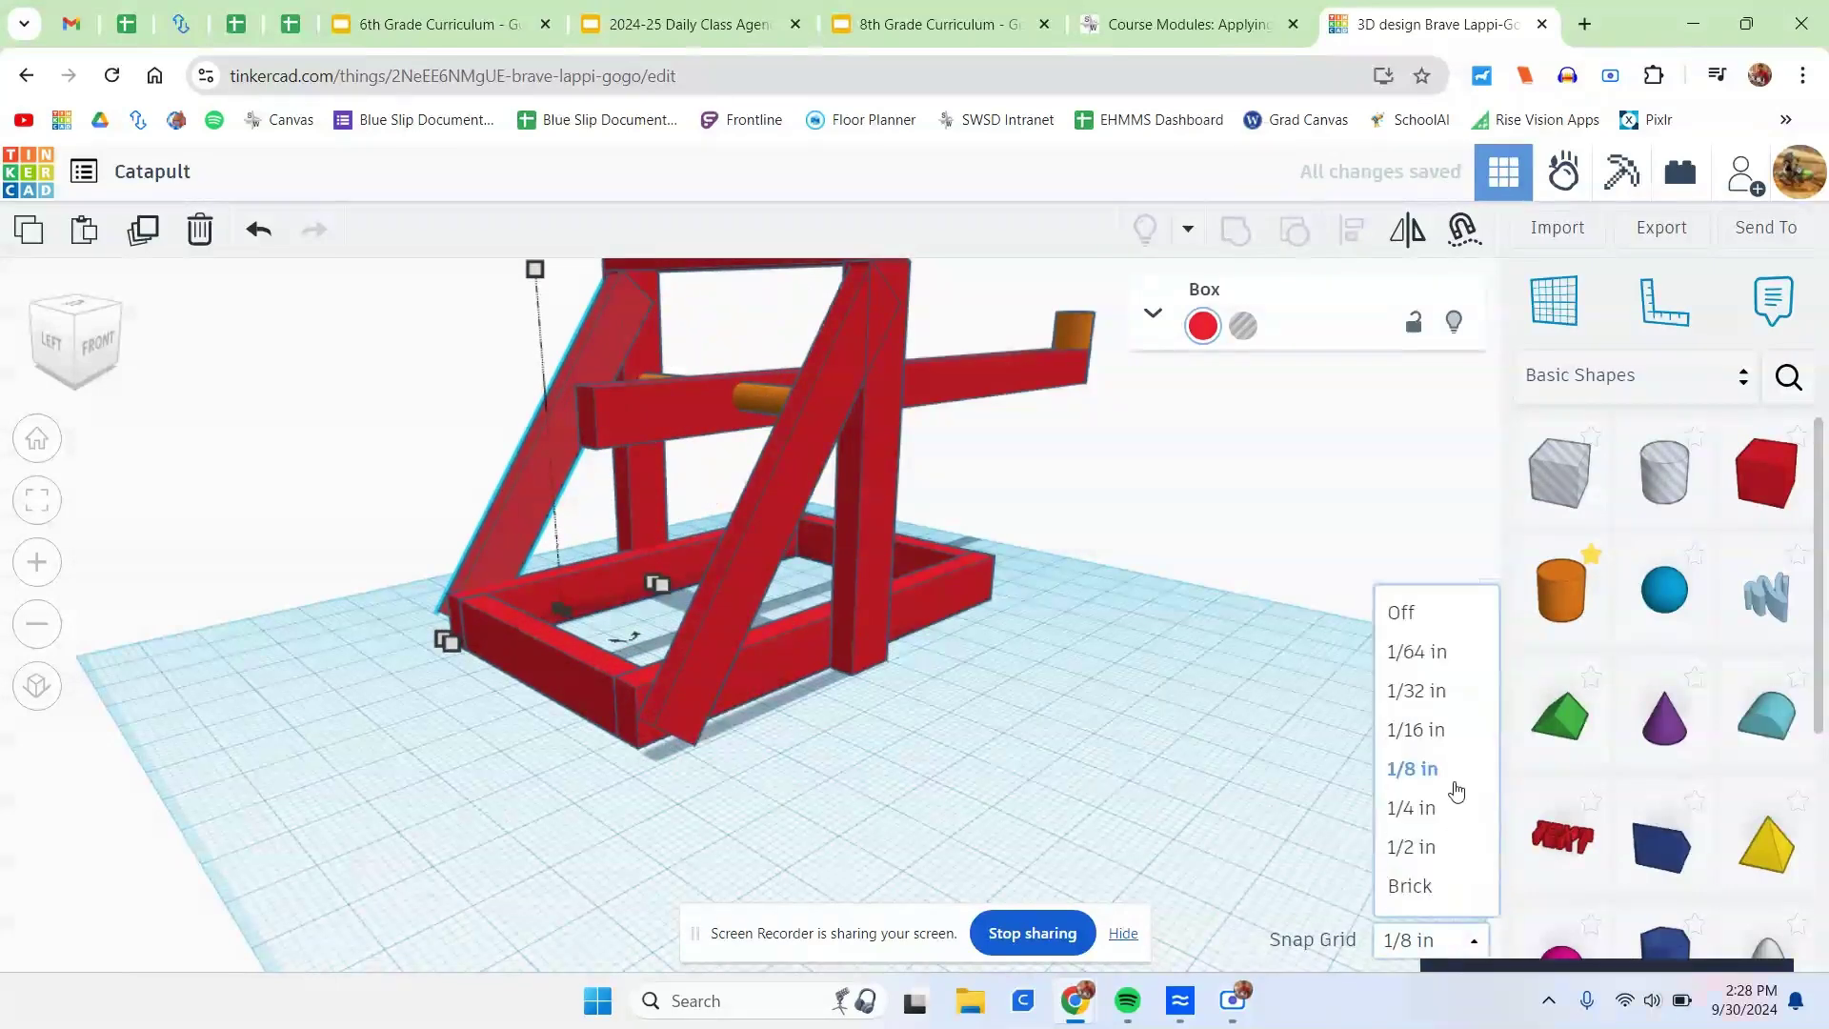
pyautogui.click(1419, 652)
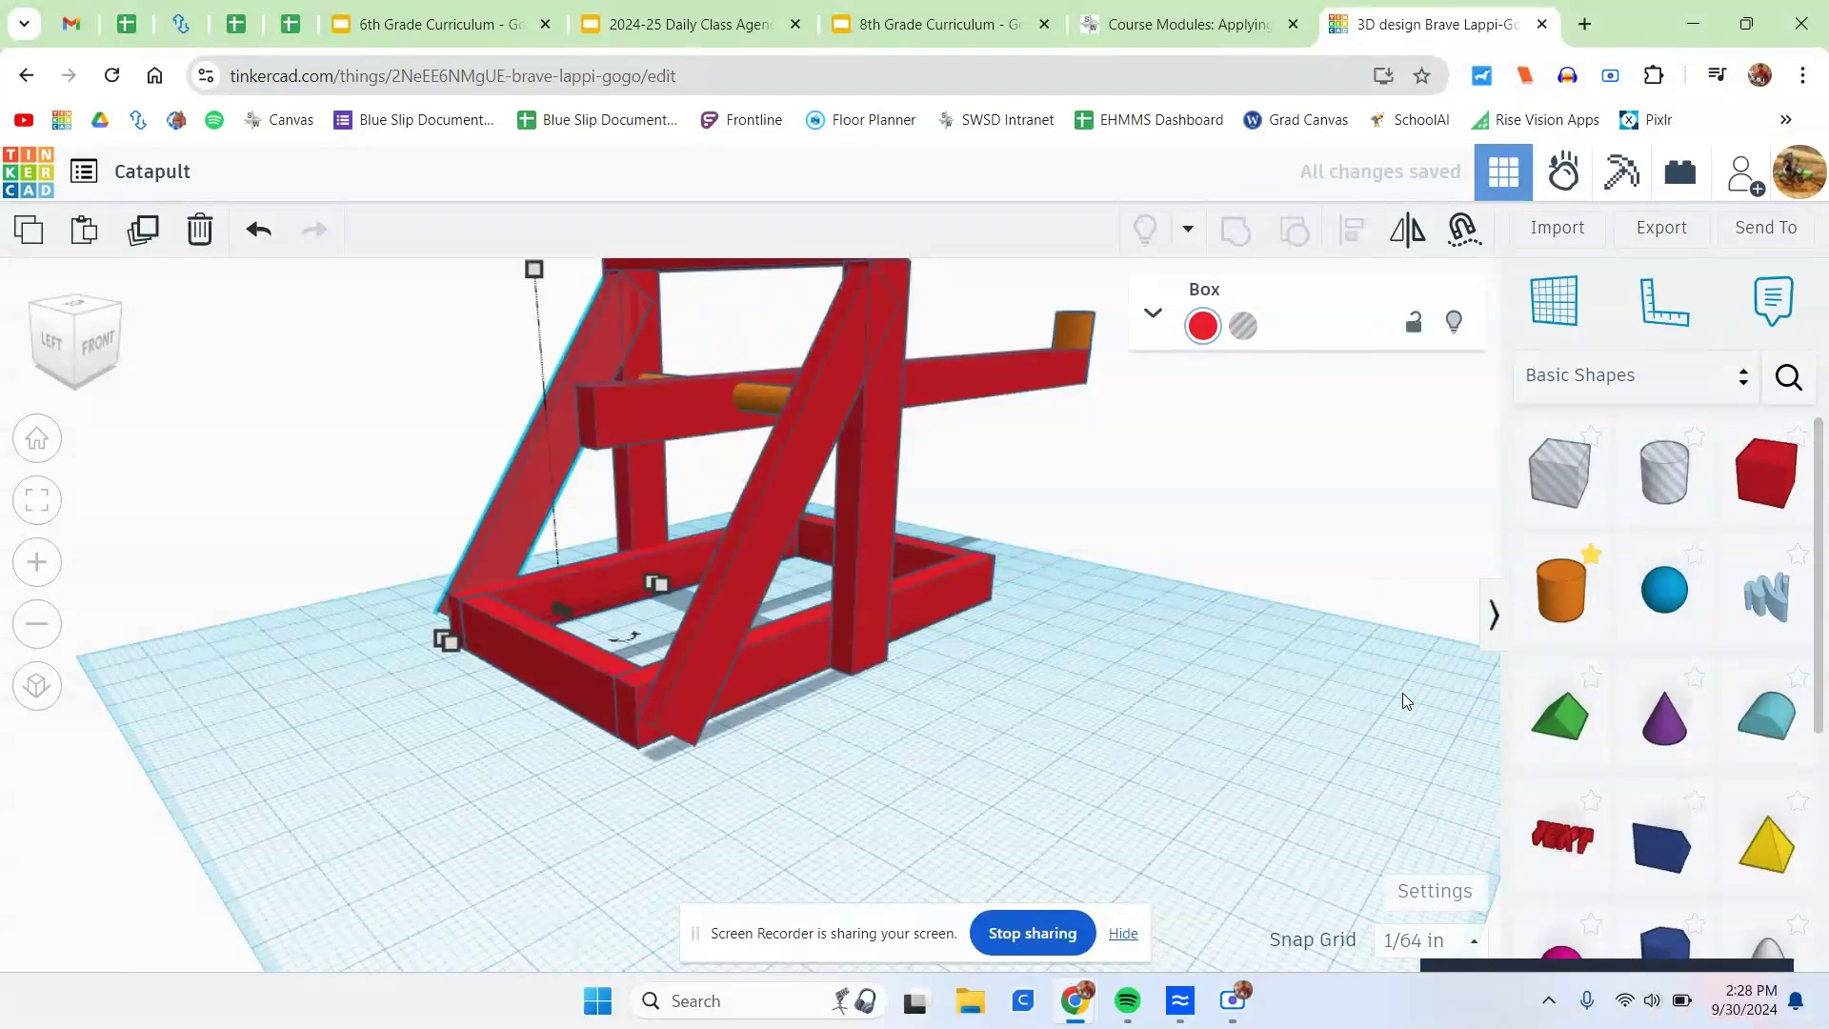
pyautogui.click(1057, 575)
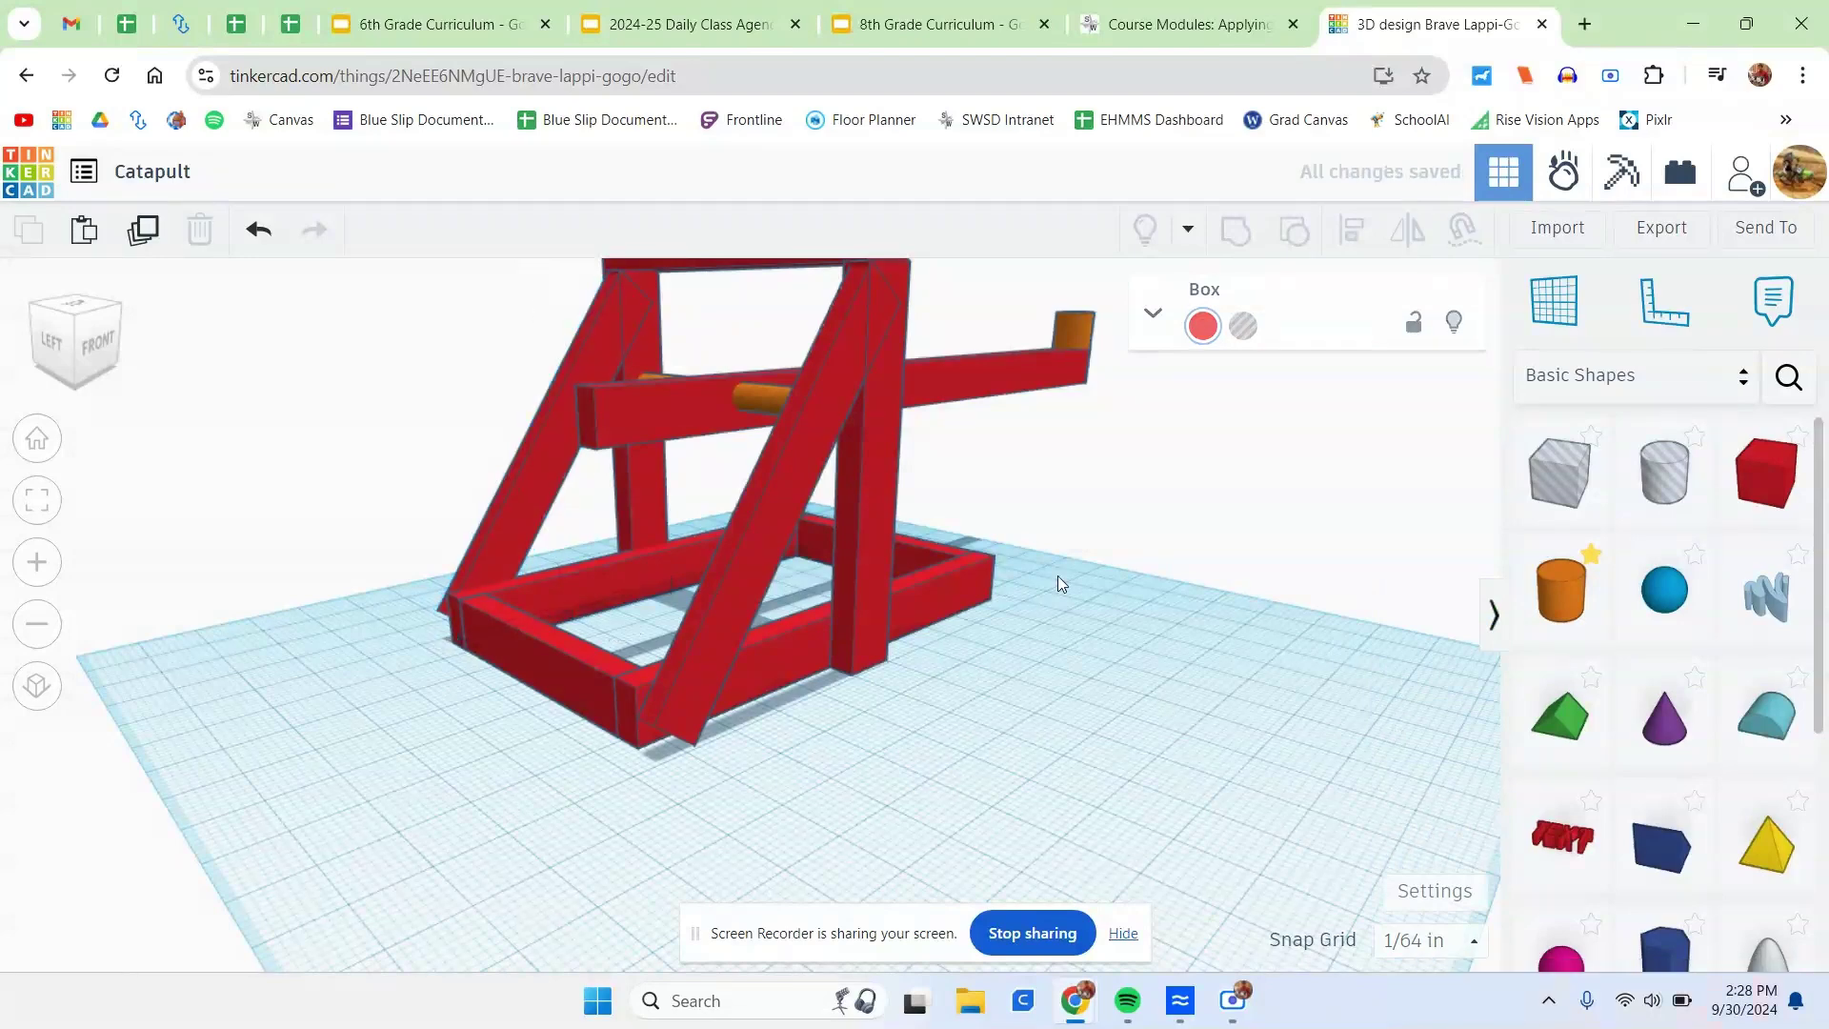
# Select the base frame, posts, axle, arm and both braces together, lock them against editing, and clear the selection.
pyautogui.moveTo(1057, 576); pyautogui.dragTo(1022, 613, button='right')
pyautogui.scroll(3, 1021, 614)
pyautogui.moveTo(530, 404); pyautogui.dragTo(855, 665)
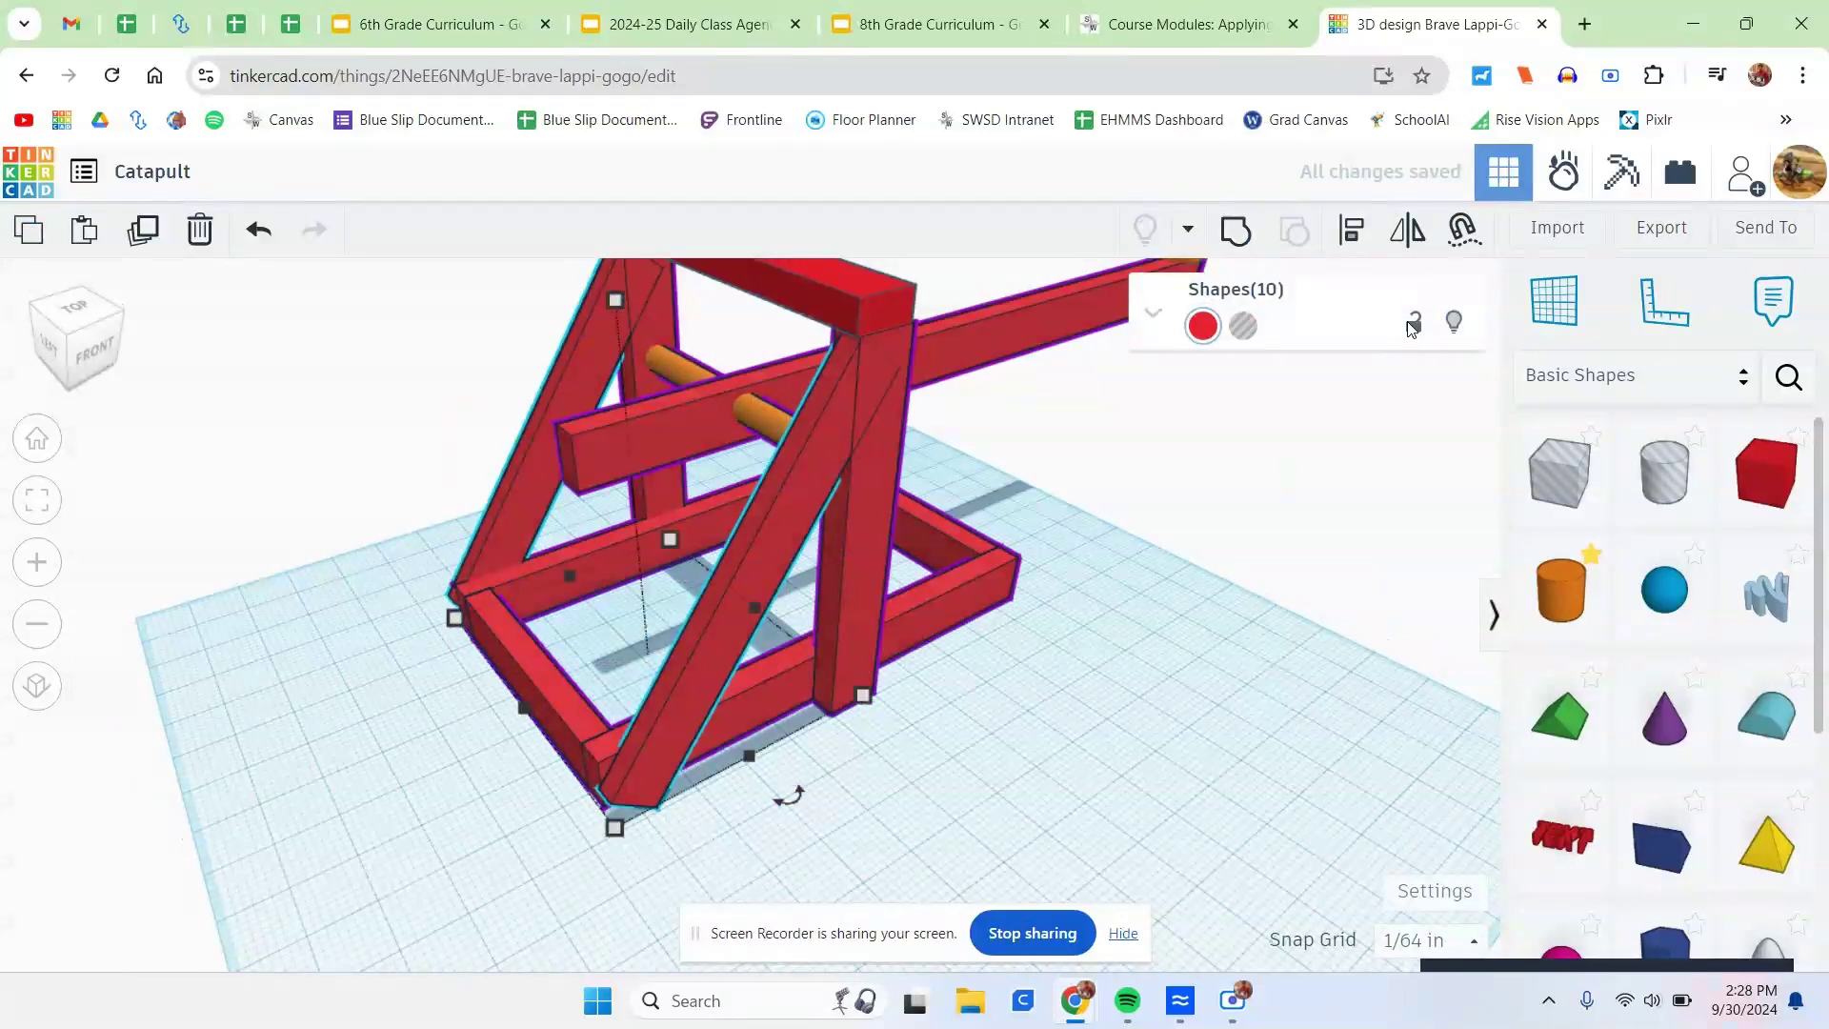
pyautogui.click(1412, 327)
pyautogui.moveTo(910, 581); pyautogui.dragTo(610, 284, button='right')
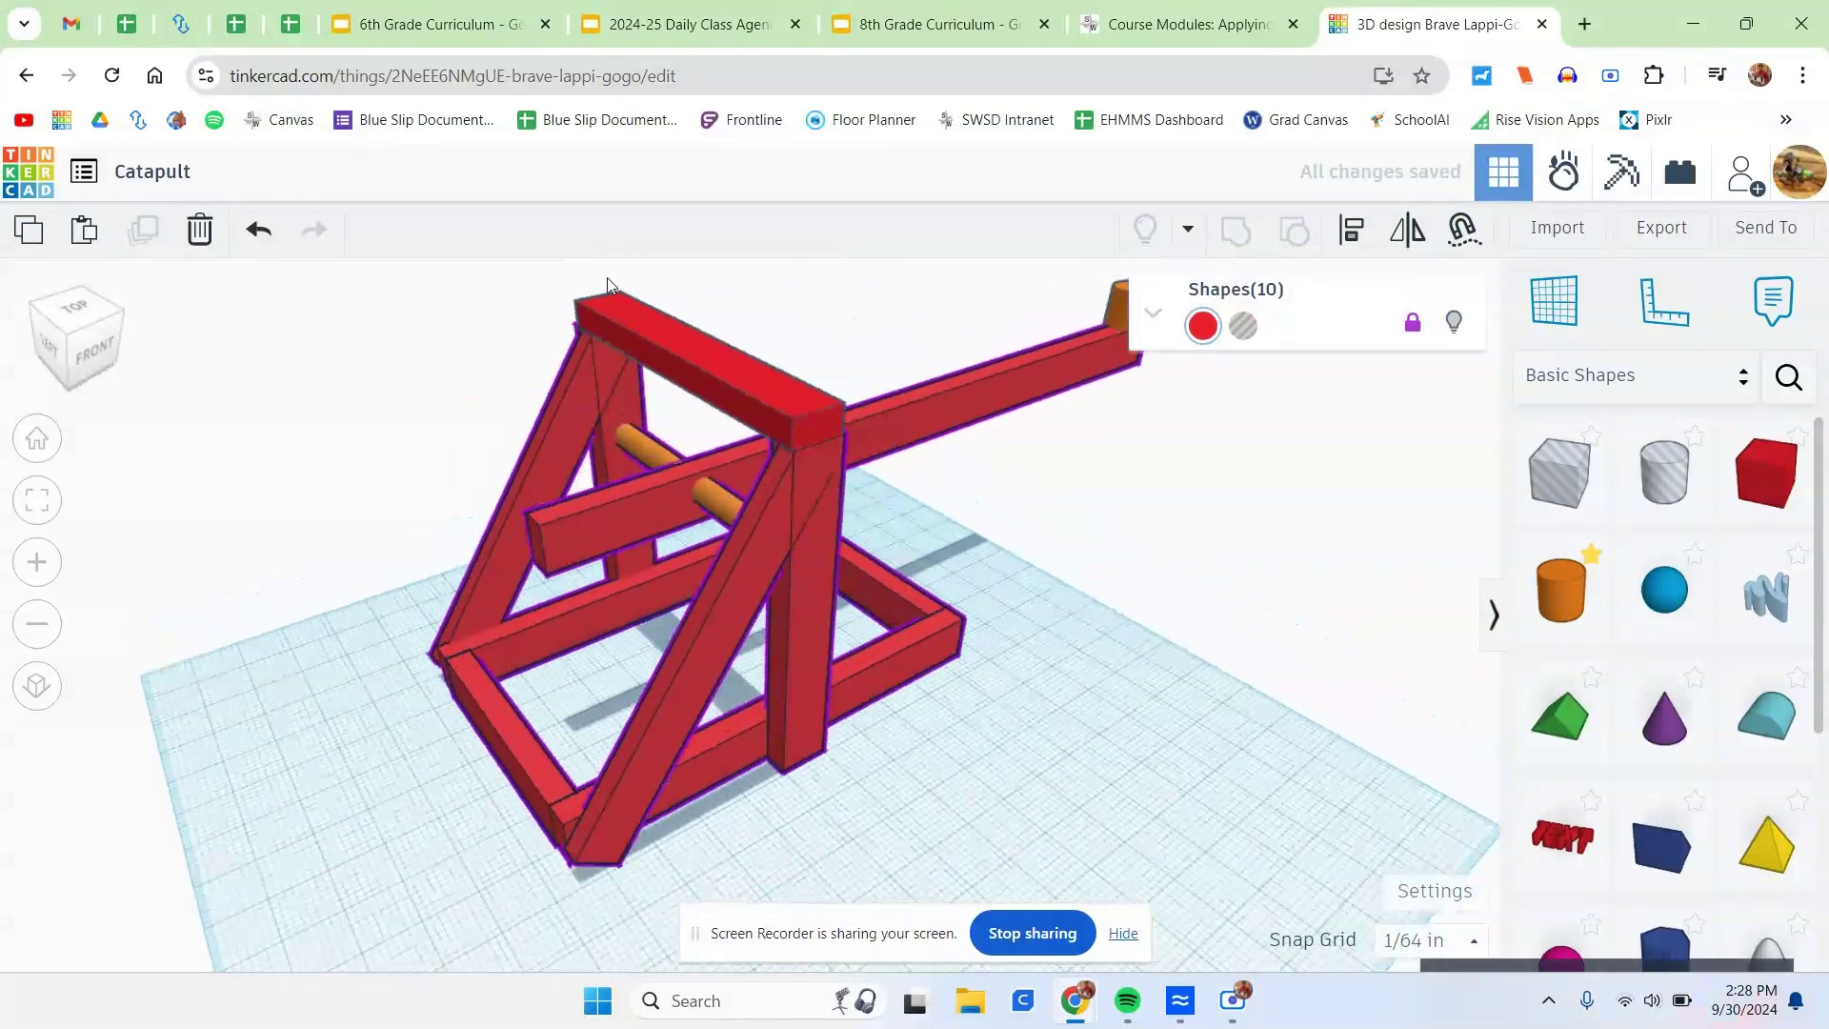
pyautogui.click(644, 329)
pyautogui.click(436, 457)
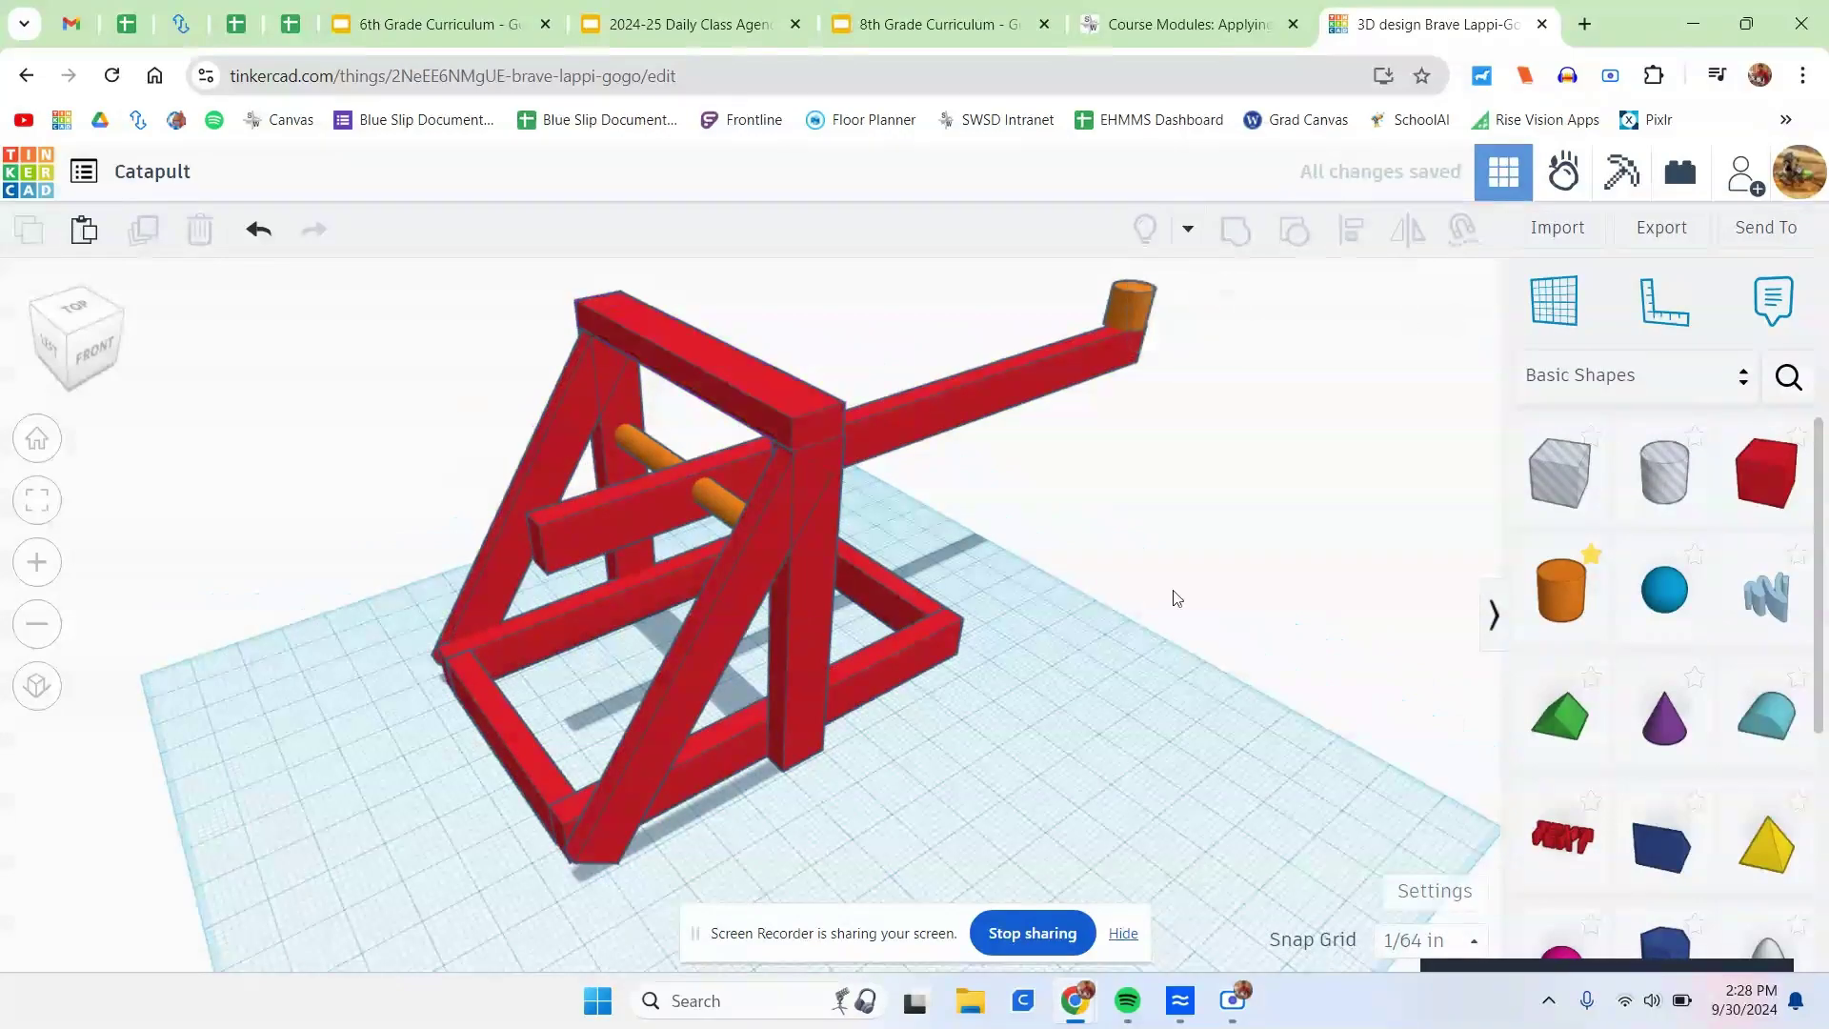